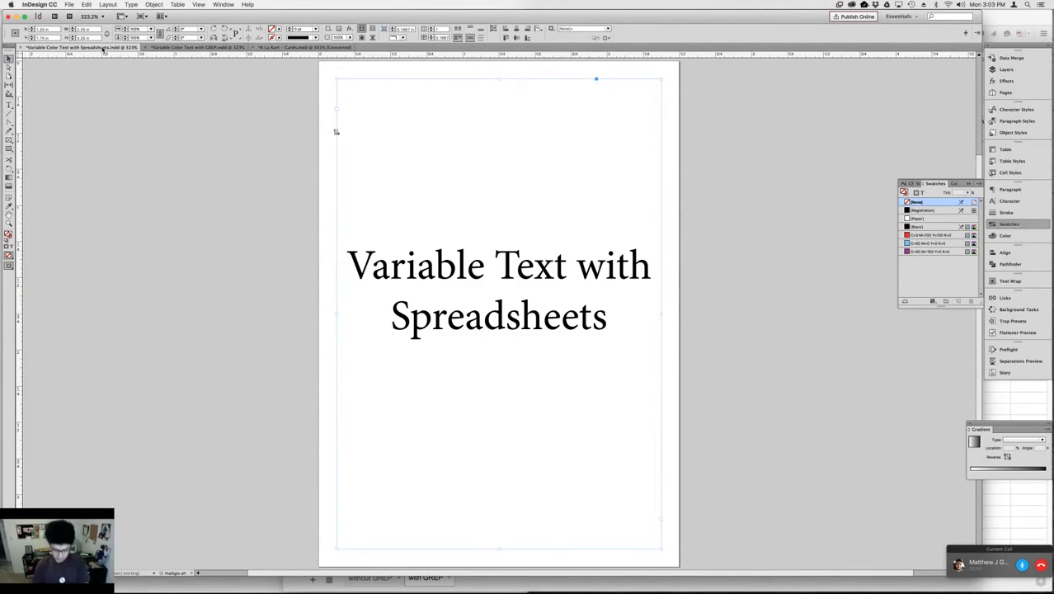
Switch to the Variable Color Text spreadsheet in Firefox, enlarge the page and show the "without GREP" sheet
key("XF86AudioRaiseVolume")
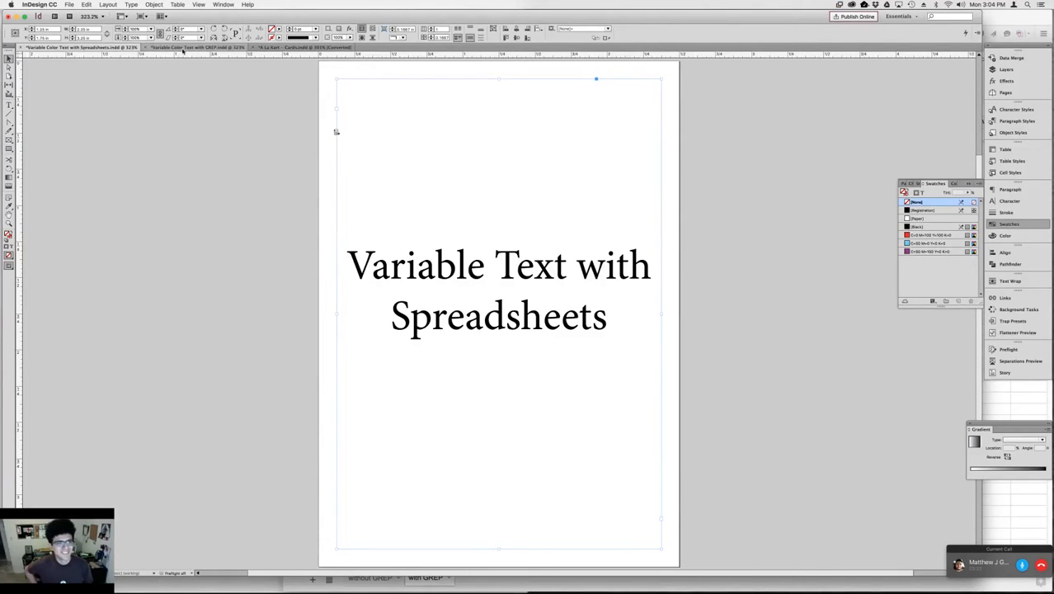
key("super+Tab")
key("super+Tab")
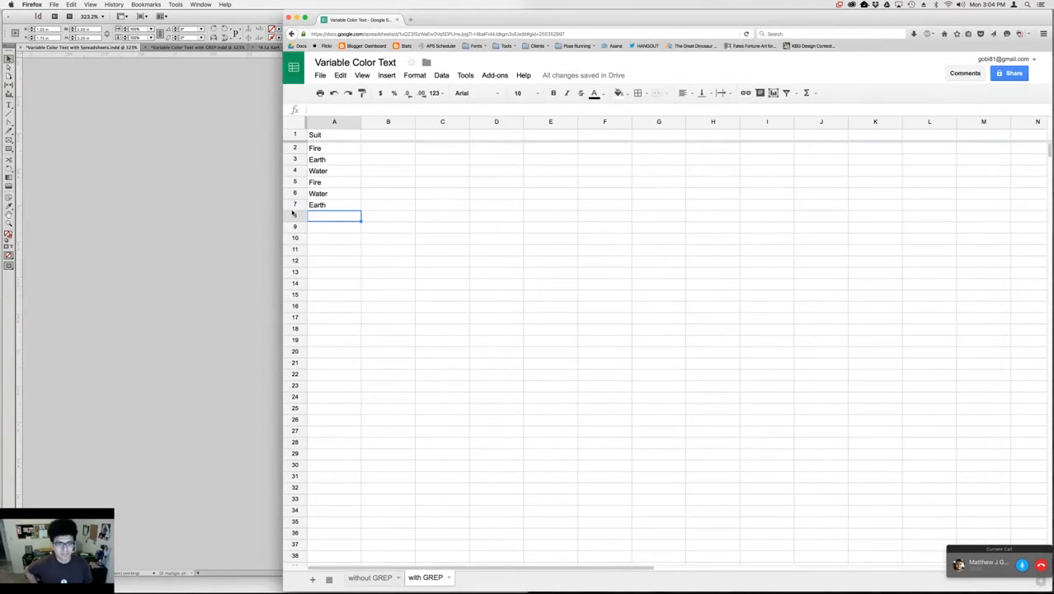
key("super+equal")
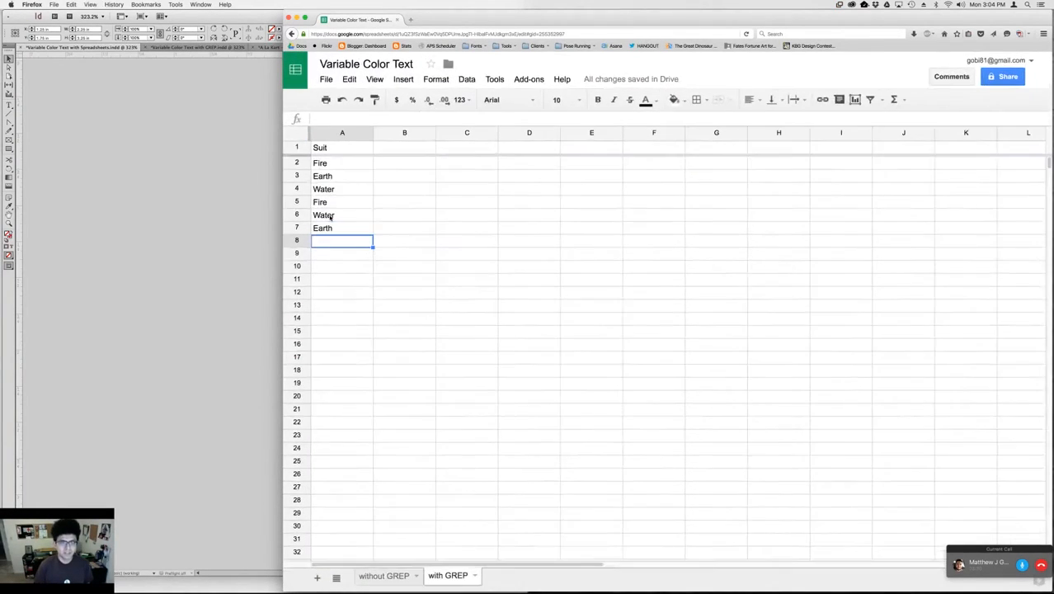
key("super+equal")
key("super+equal")
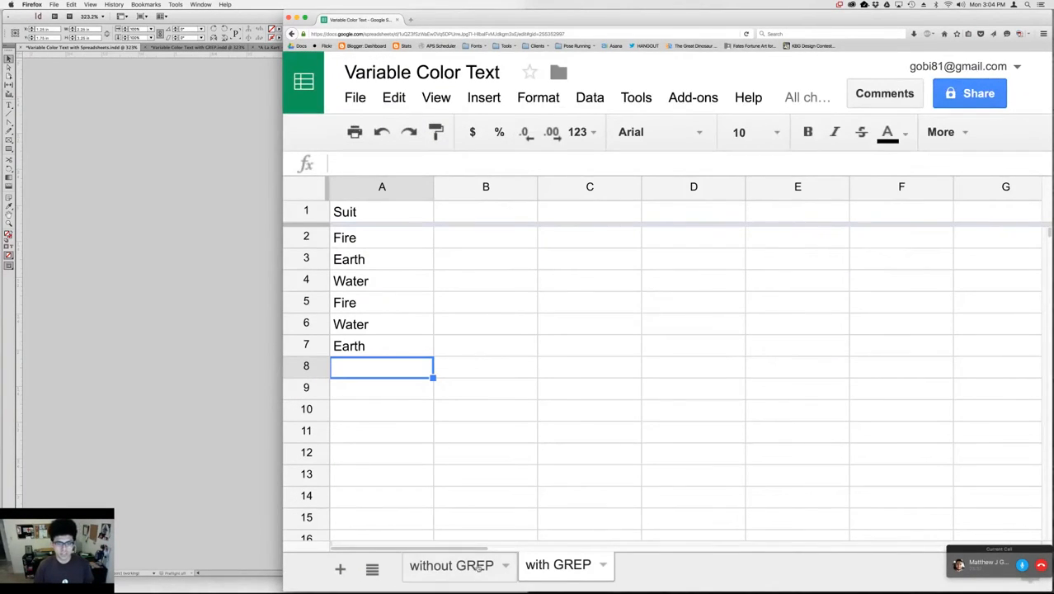
left_click(477, 568)
key("super+equal")
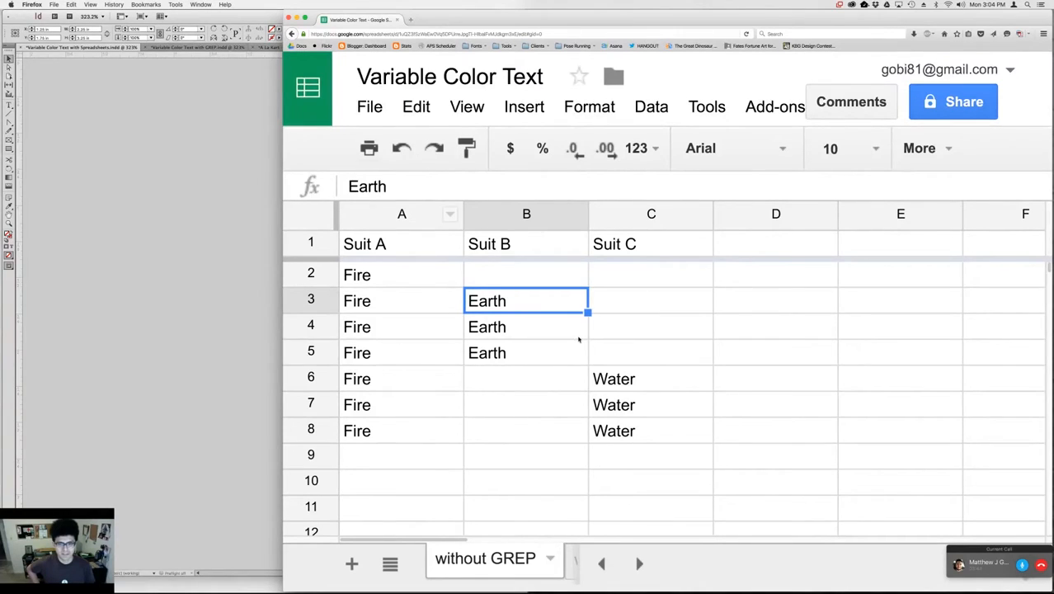
Examine how the suit names are distributed across the Suit A, Suit B and Suit C columns
left_click(419, 344)
left_click(511, 305)
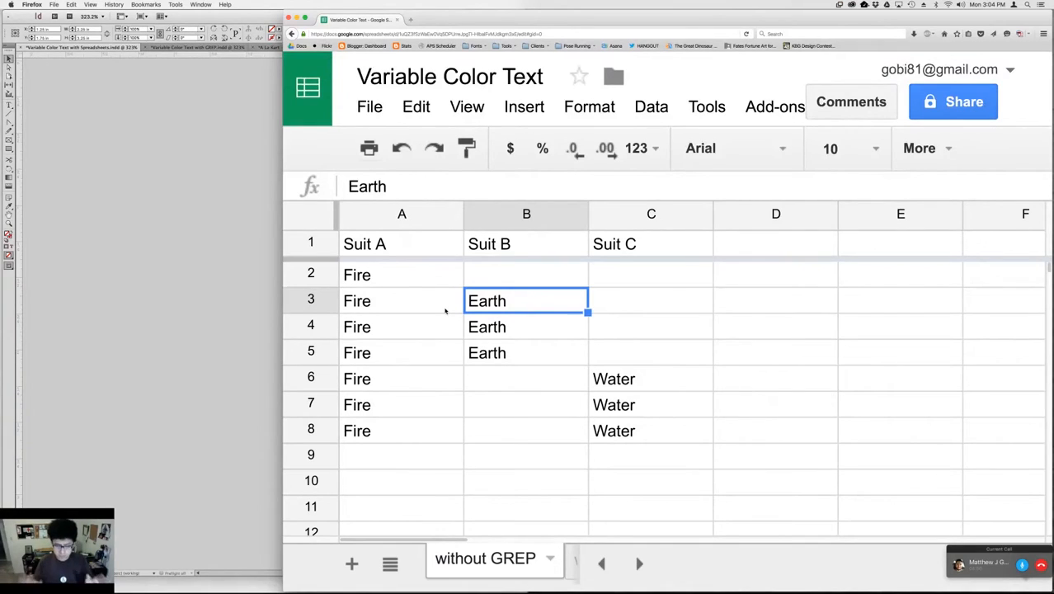
key("super+minus")
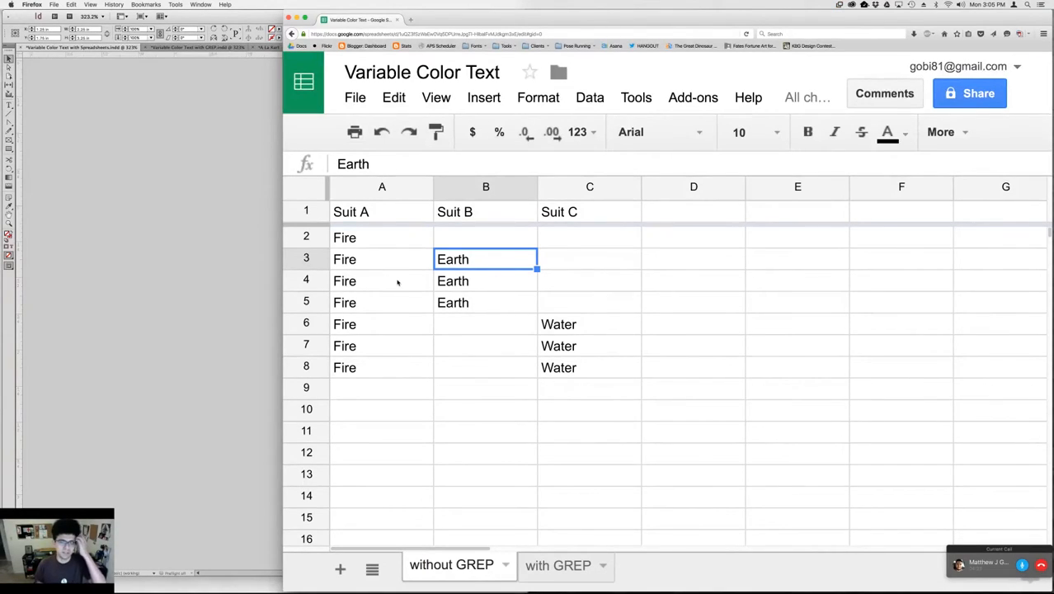
left_click(402, 269)
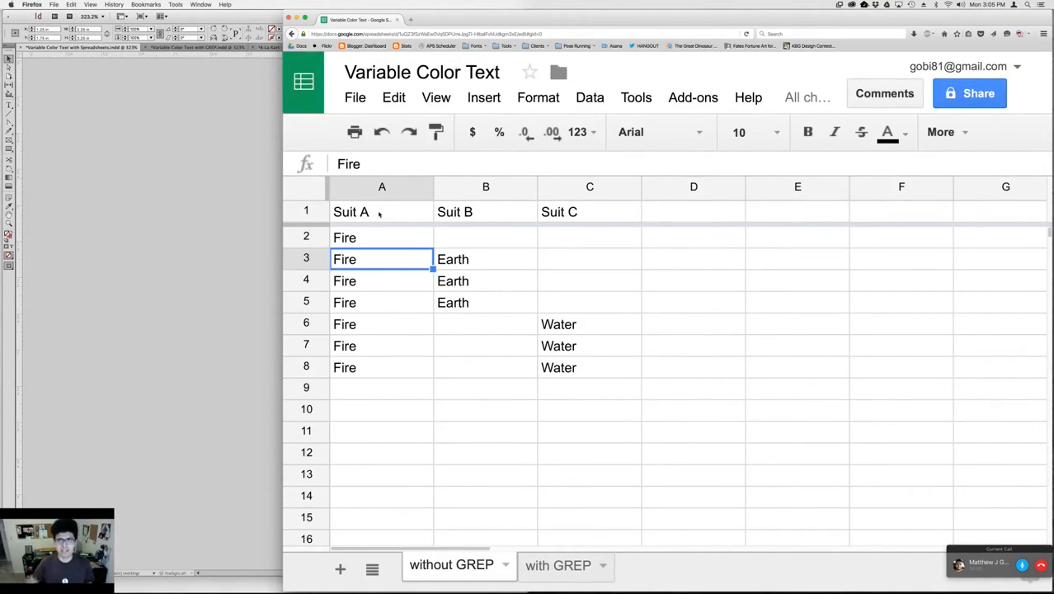
left_click(382, 280)
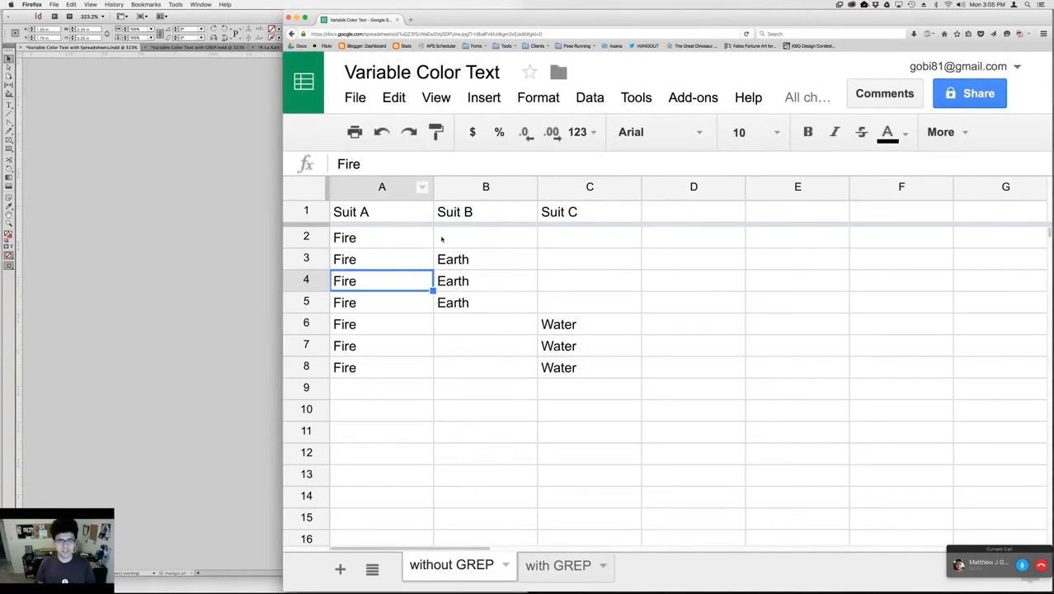
left_click(467, 311)
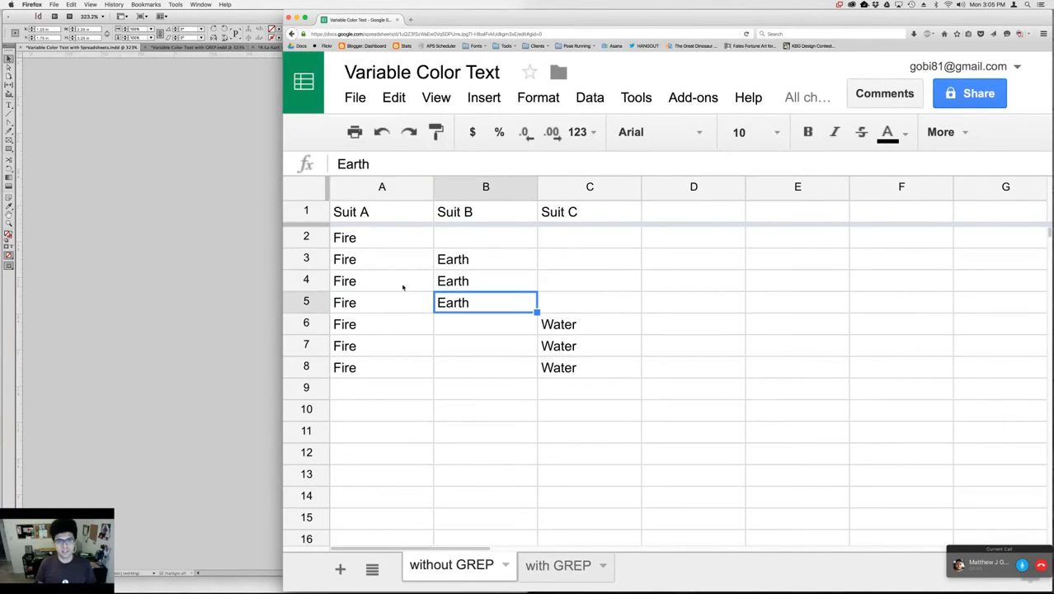
Clear the Fire entries from cells A3 to A8 in the Suit A column
left_click(372, 263)
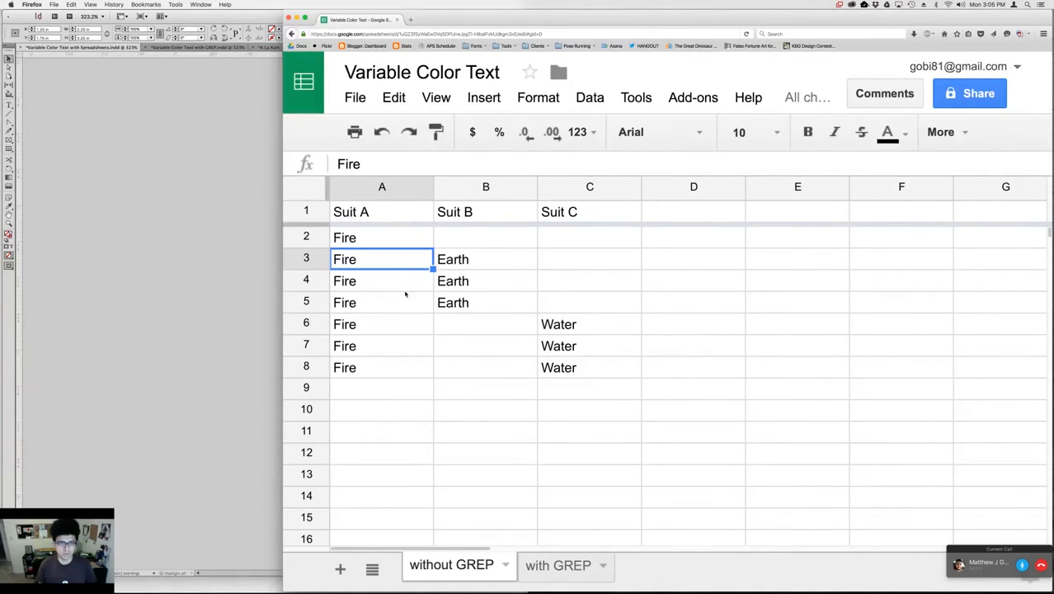
key("shift+Down")
key("shift+Down")
key("shift+Down")
key("shift+Down")
key("shift+Down")
key("Delete")
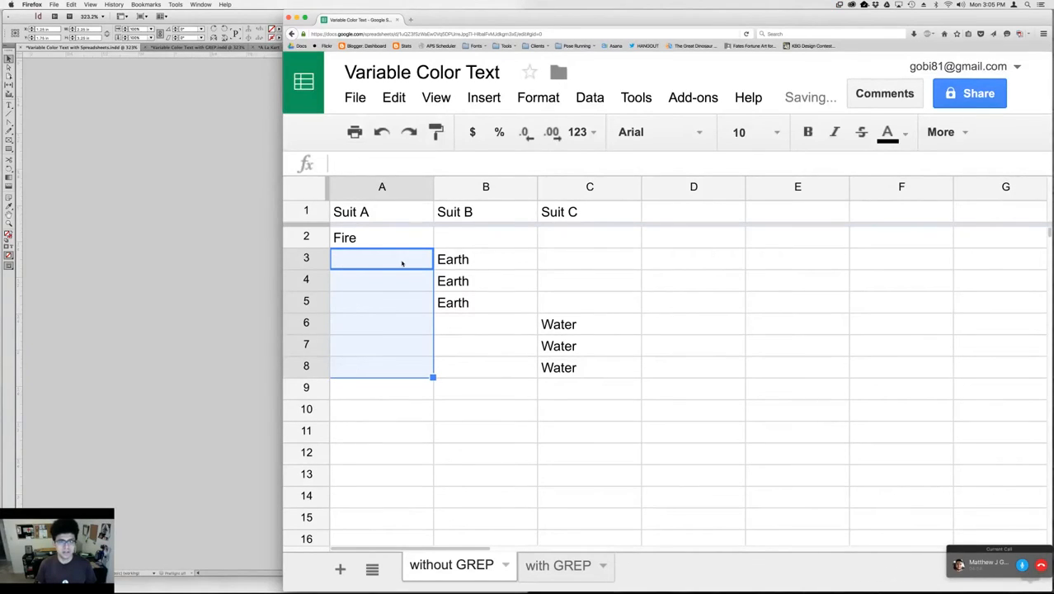
Check row by row which suit column holds an entry and which cells are empty
left_click(372, 237)
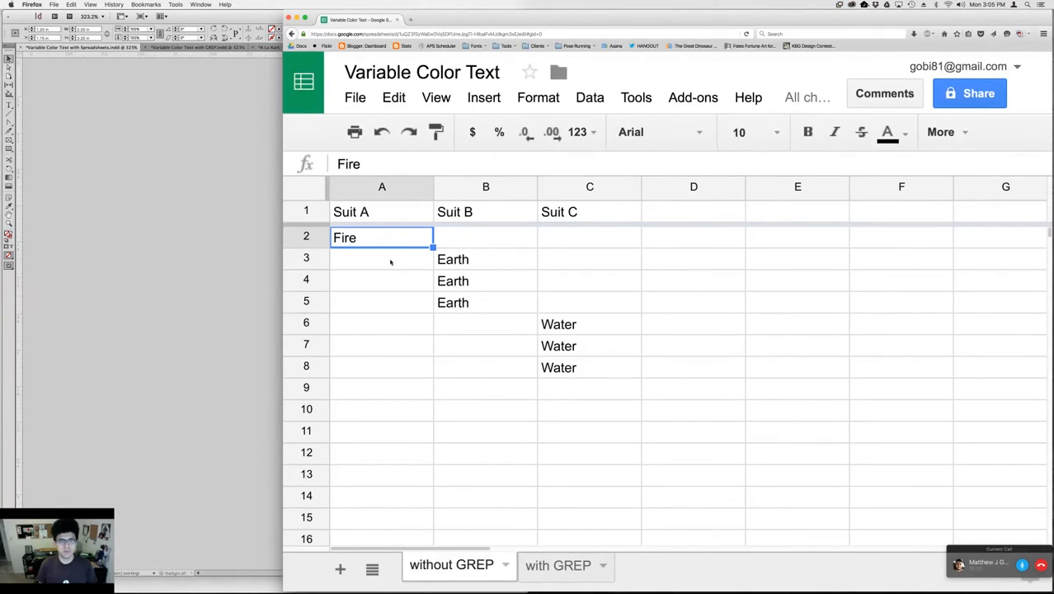
left_click(470, 260)
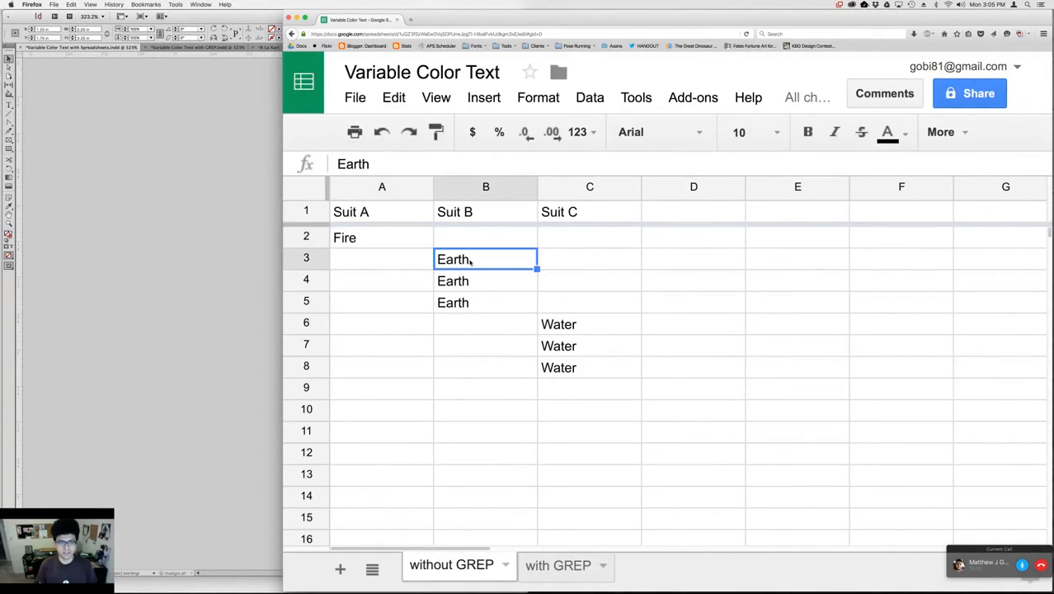
key("Down")
key("Down")
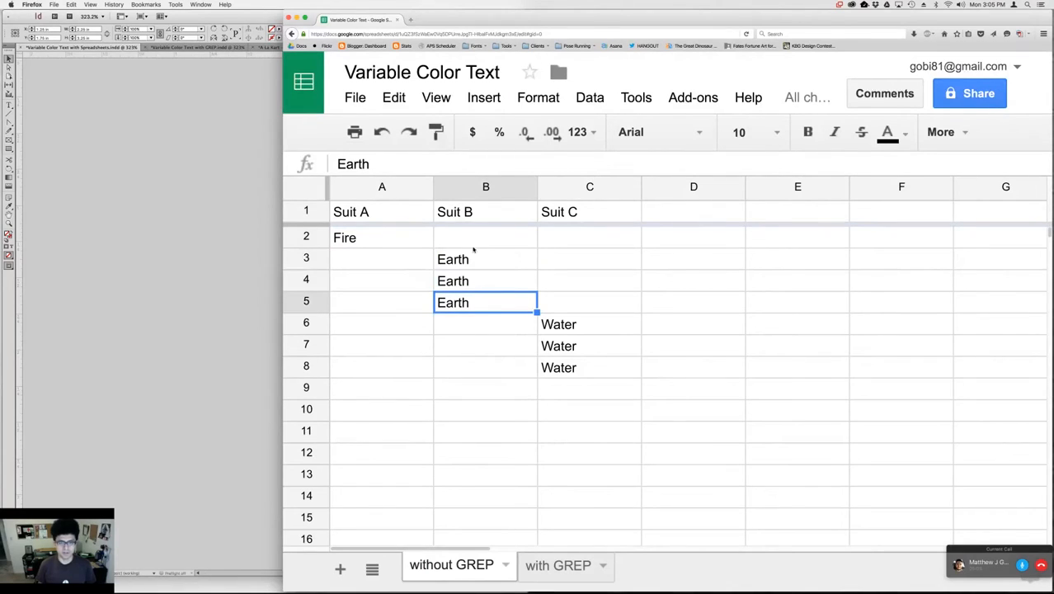
left_click(471, 259)
left_click(546, 324)
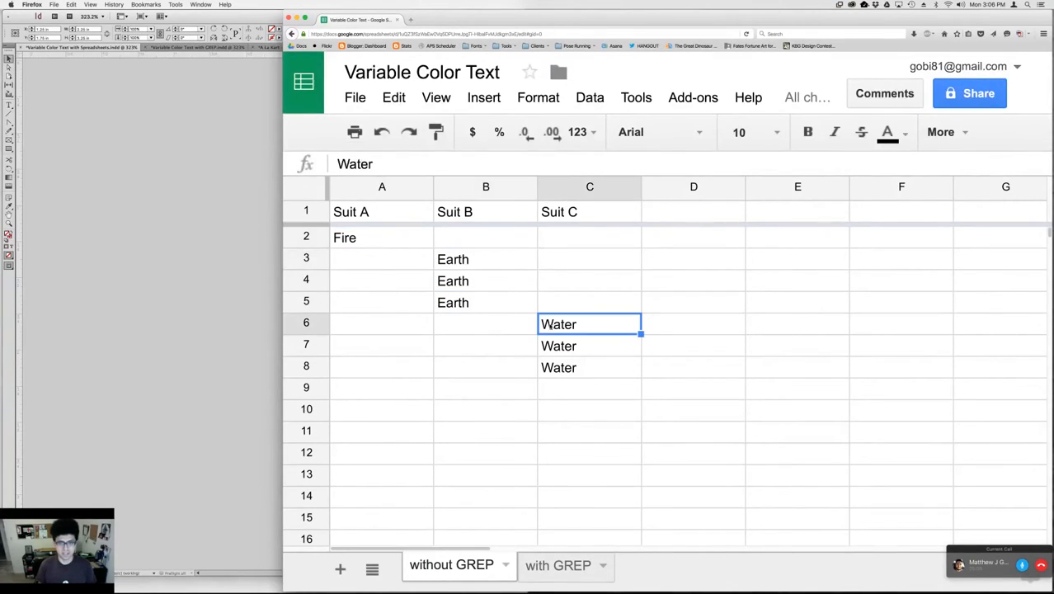
left_click(560, 367)
left_click(379, 263)
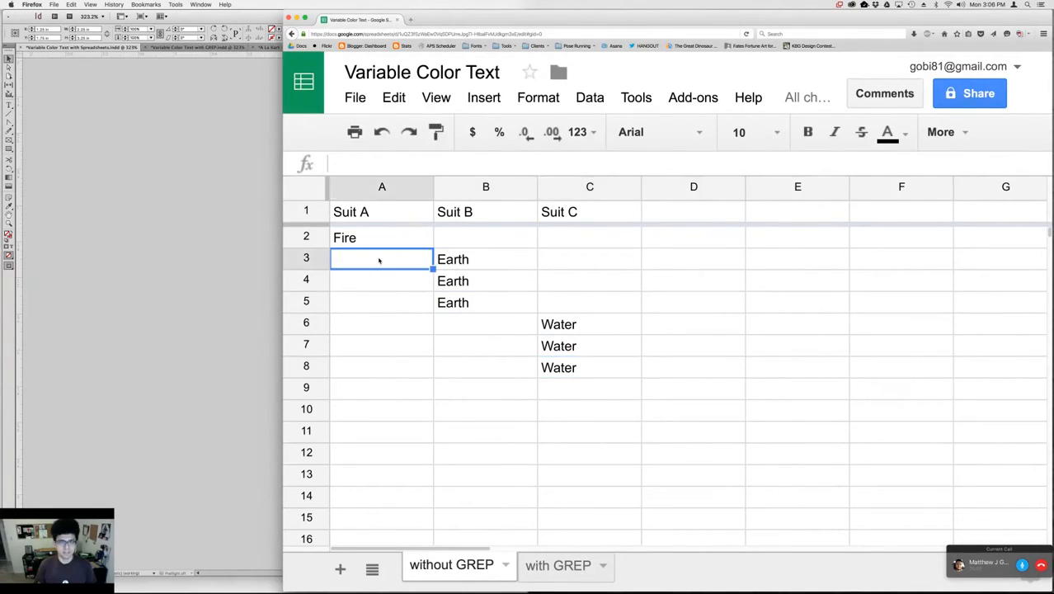
left_click(464, 260)
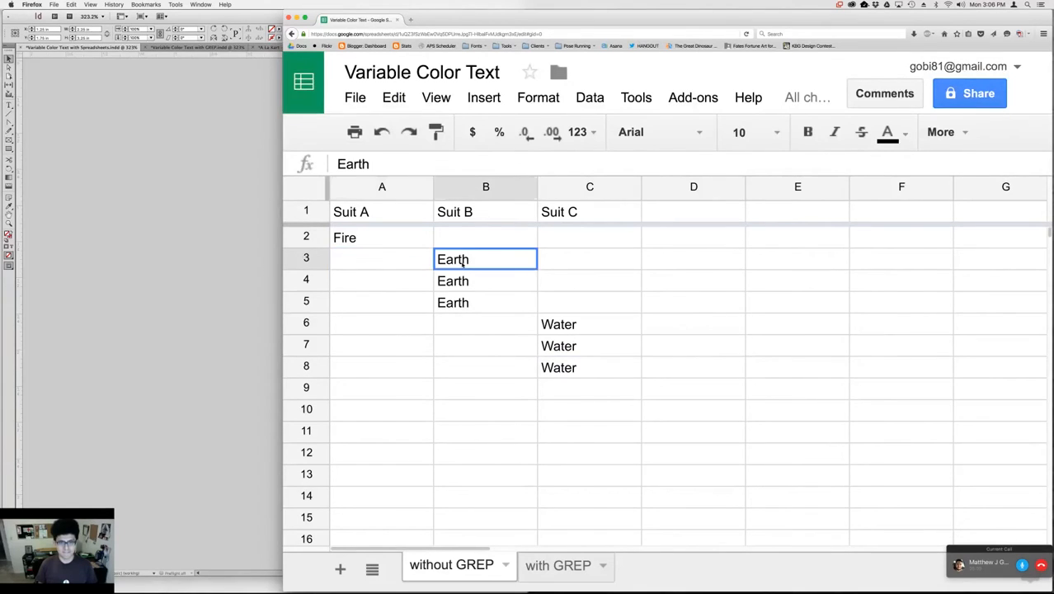
left_click(361, 264)
left_click(356, 240)
key("Down")
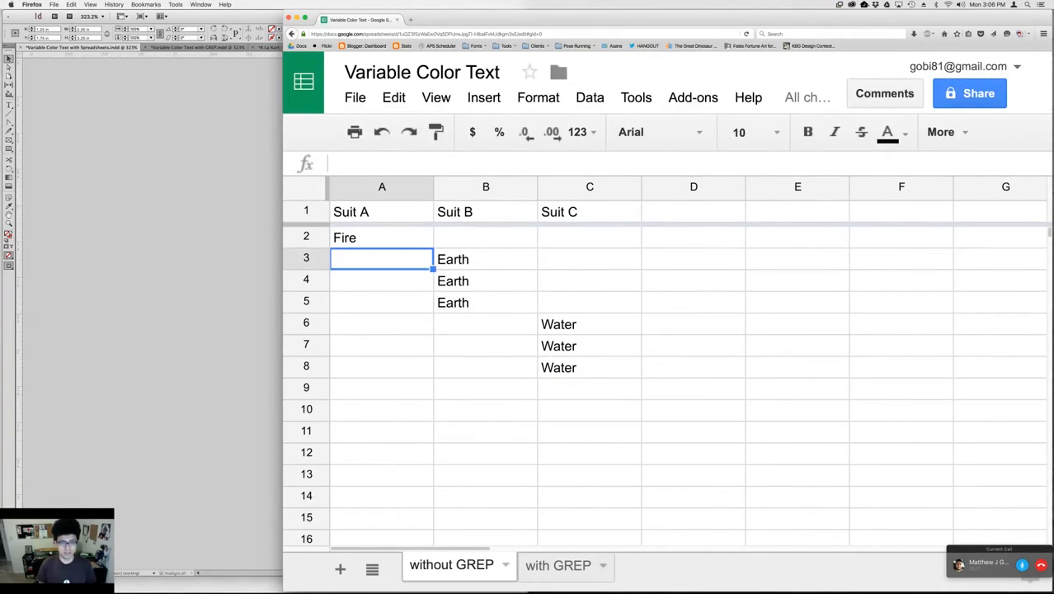
key("Down")
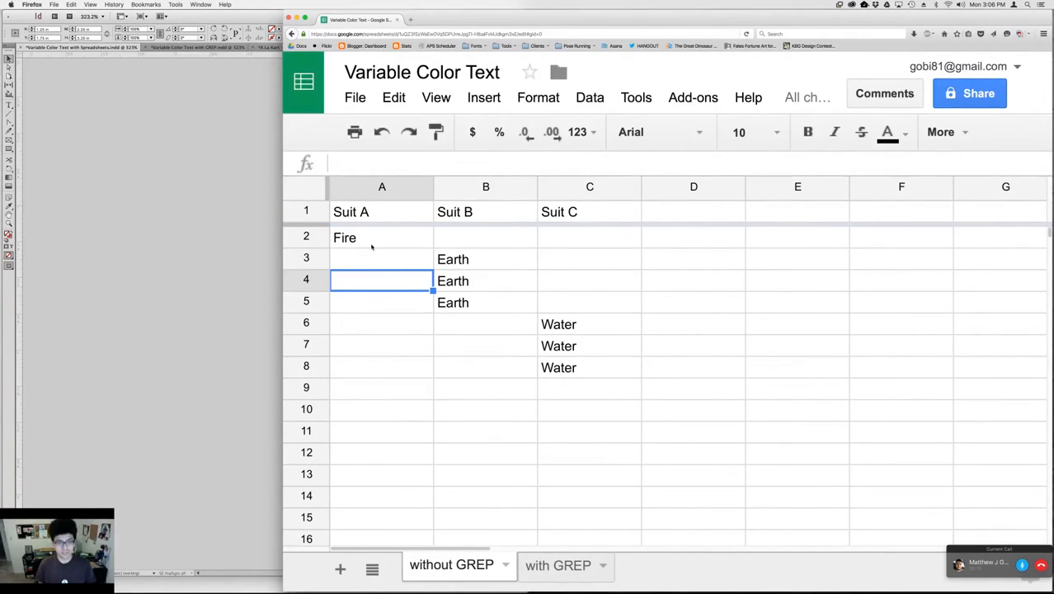
Download the current sheet as comma-separated values and save it over the existing "Variable Color Text - without GREP.csv"
left_click(354, 97)
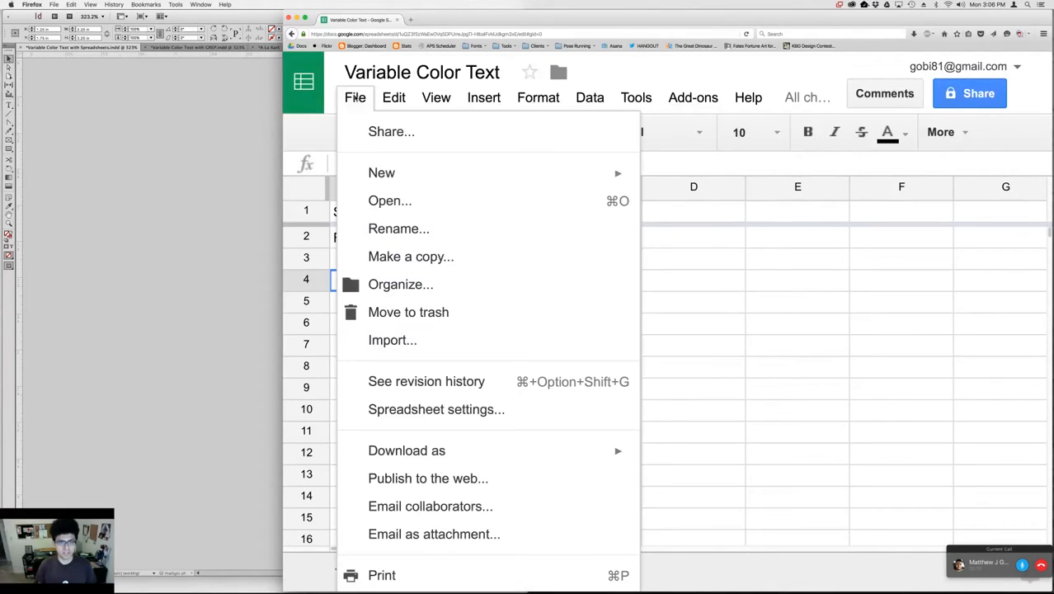
mouse_move(436, 452)
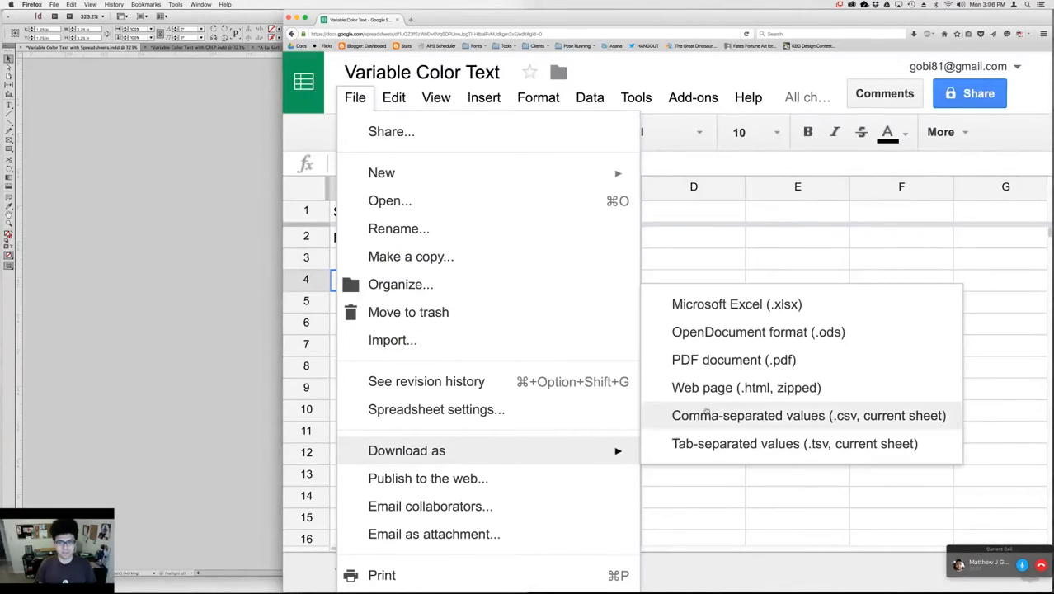
left_click(724, 425)
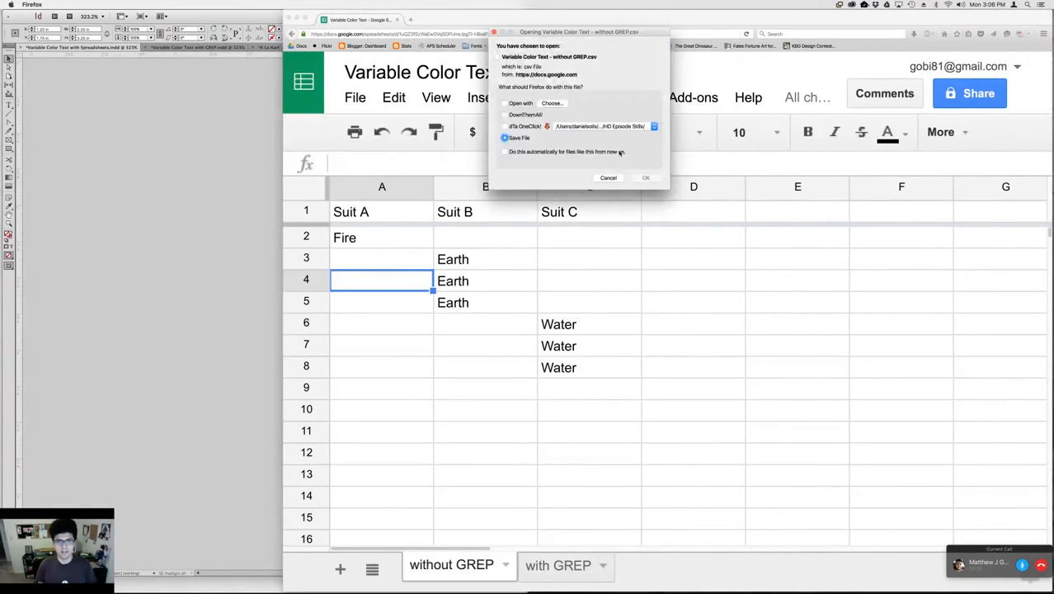
left_click(638, 178)
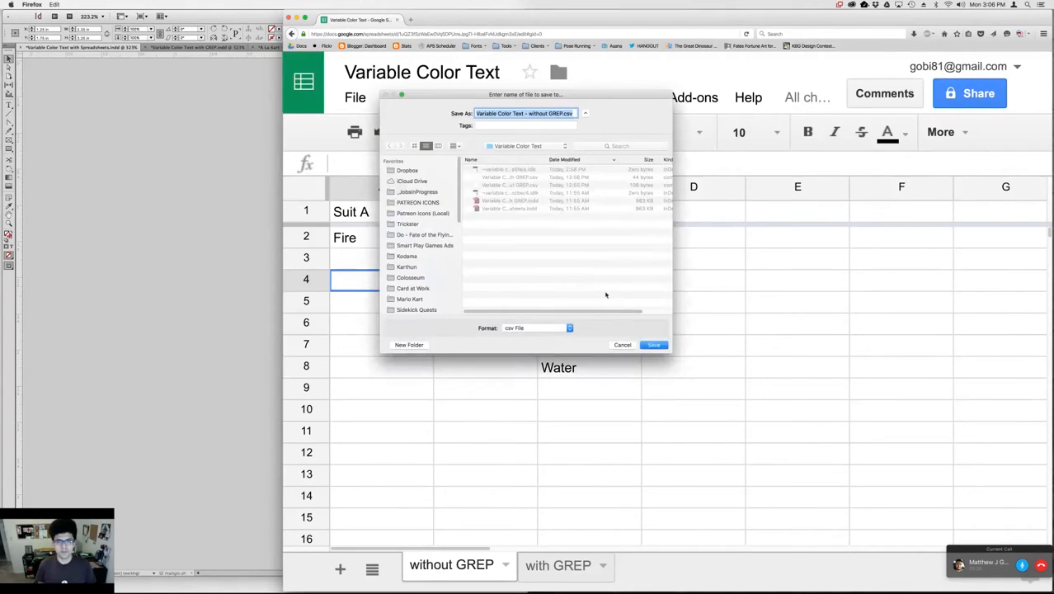
left_click(649, 344)
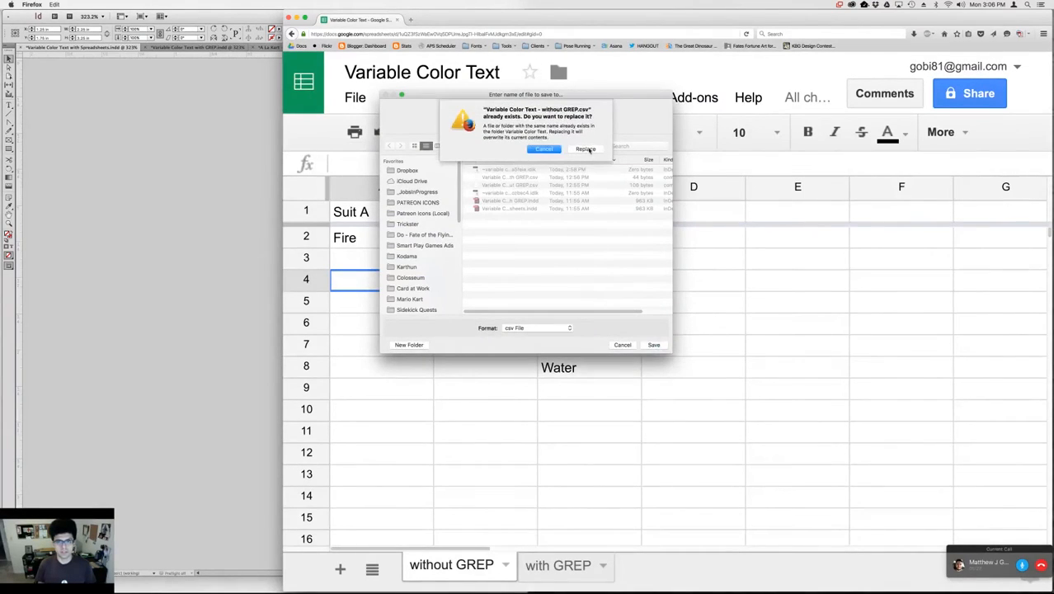
left_click(588, 151)
Switch to InDesign and place the text cursor below the "Variable Text with Spreadsheets" title
left_click(247, 176)
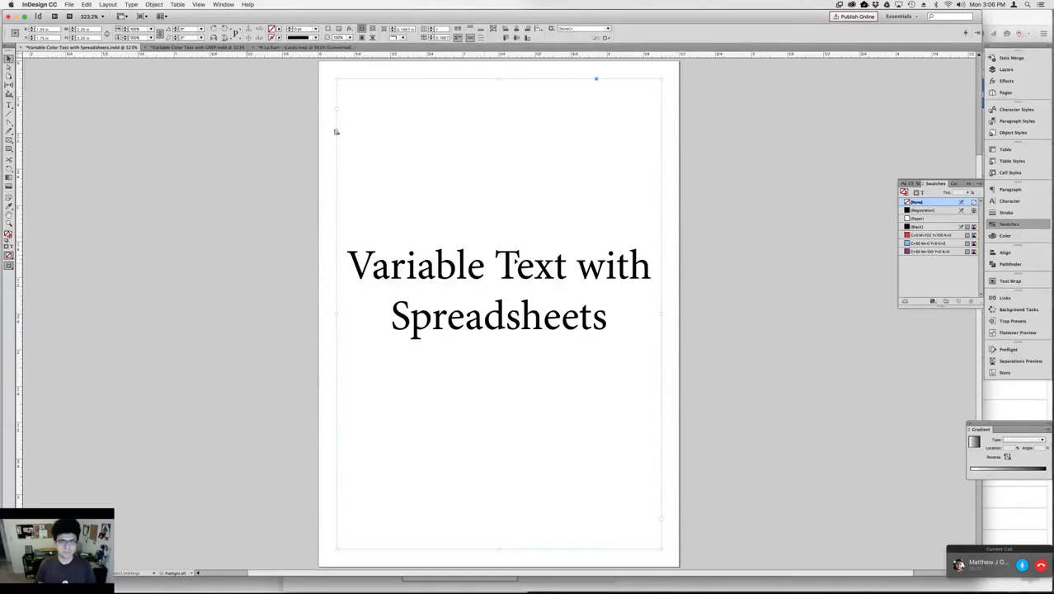
key("t")
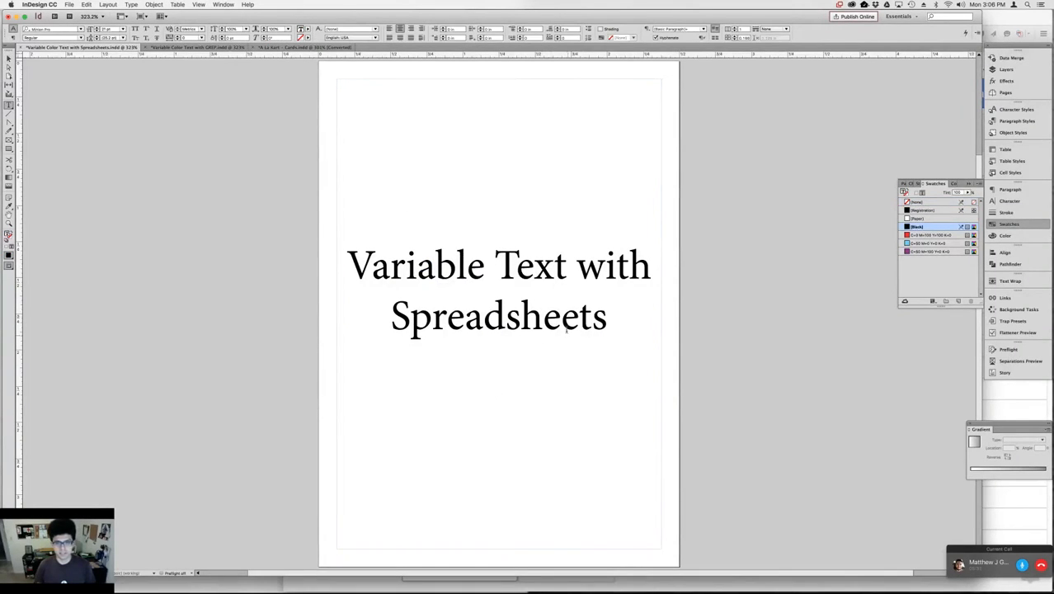
left_click(1010, 205)
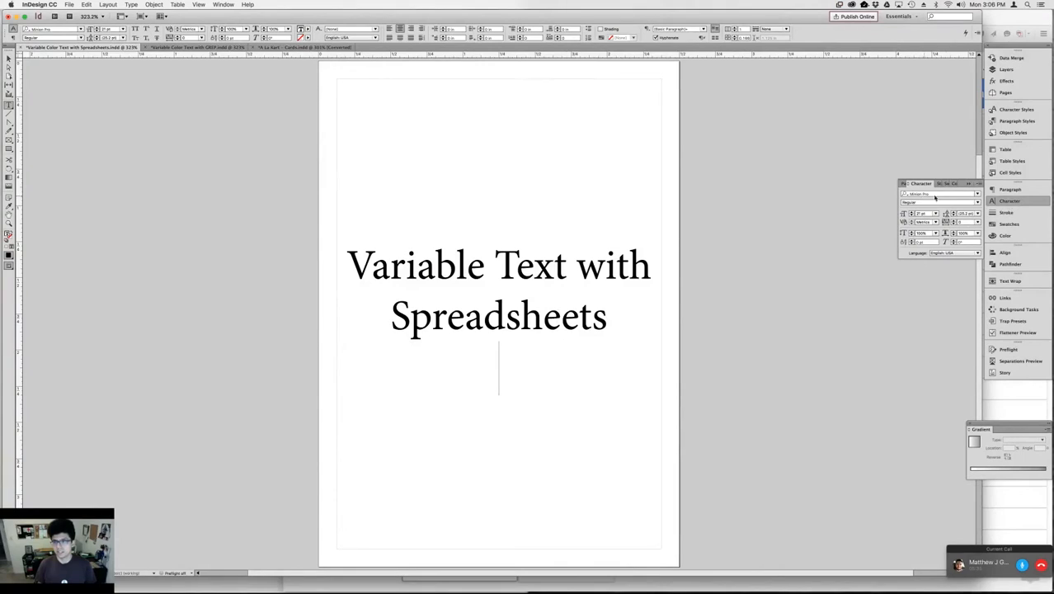
Create a character style named Earth with the character color C=50 M=100 Y=0 K=0
left_click(998, 110)
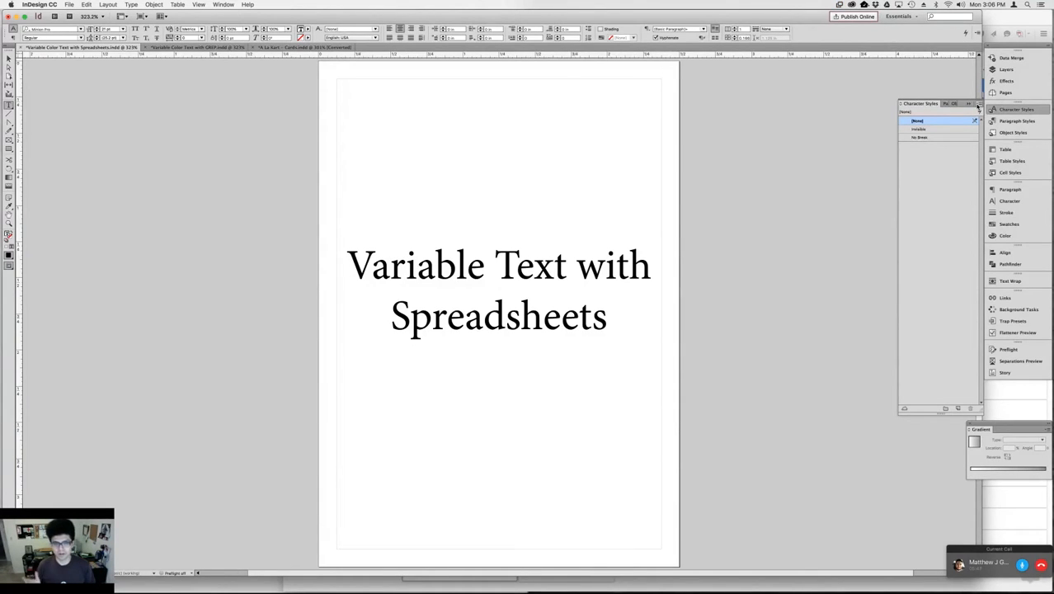
left_click(979, 105)
left_click(964, 113)
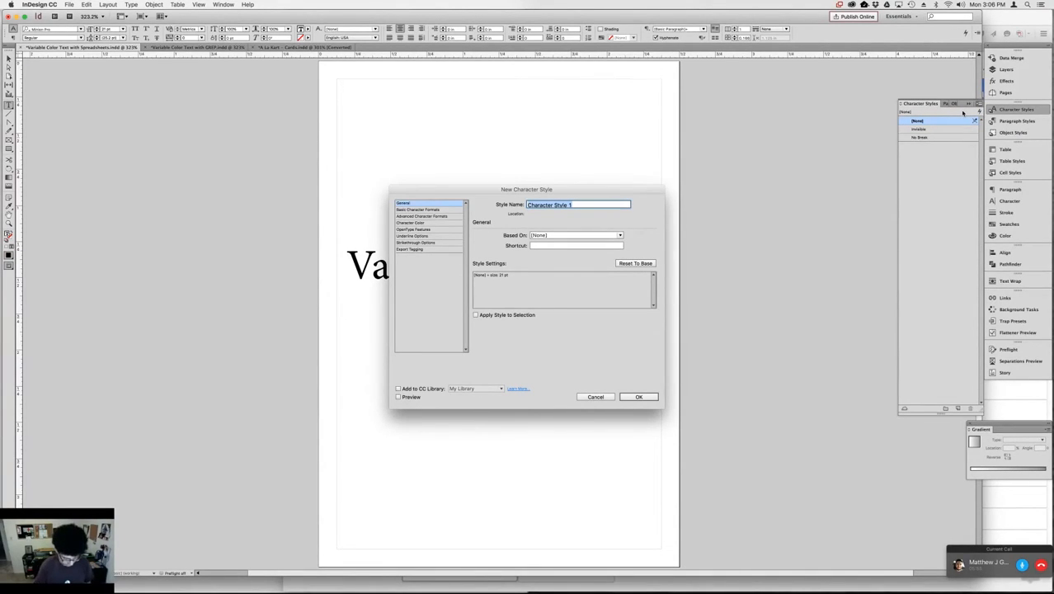
type("Earth")
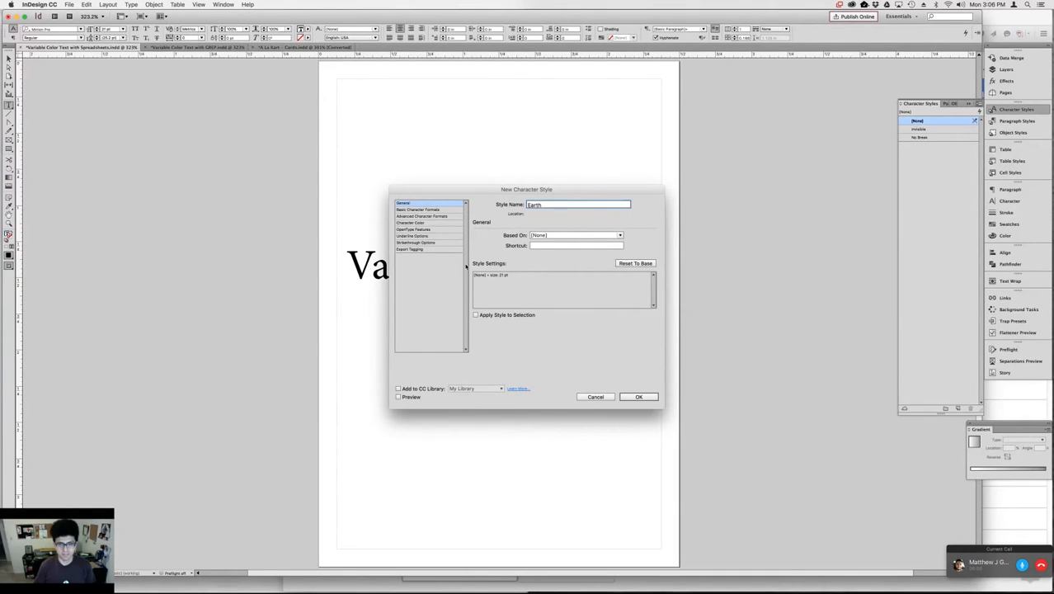
left_click(438, 211)
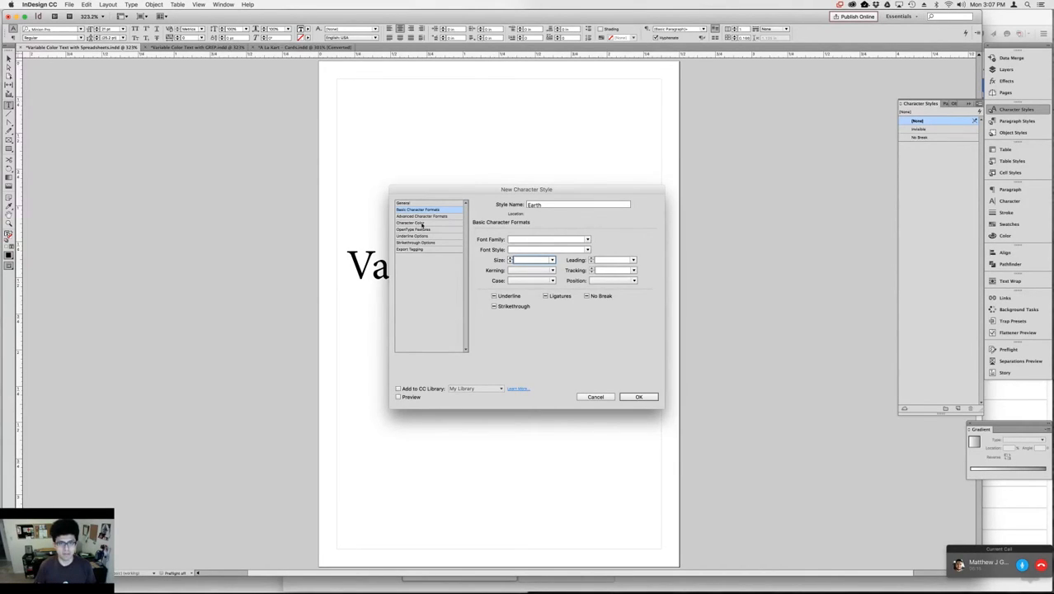
left_click(413, 223)
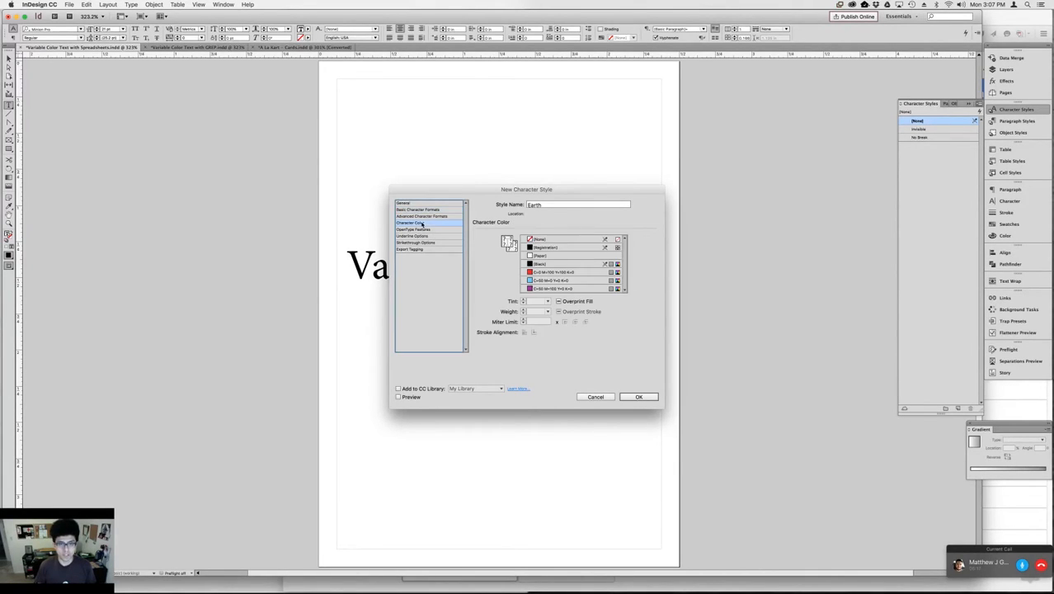
left_click(544, 289)
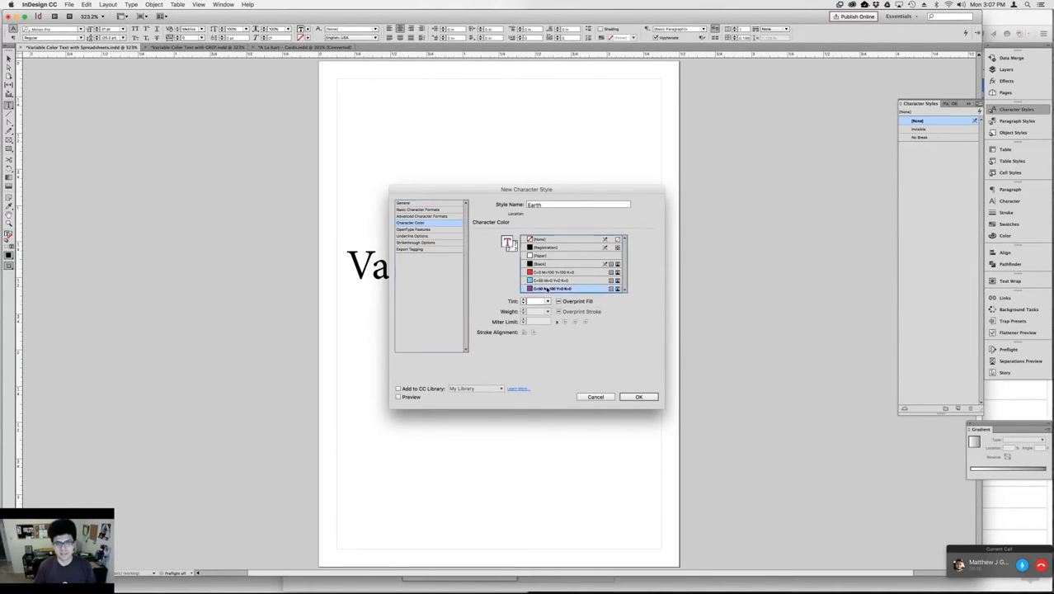
left_click(645, 397)
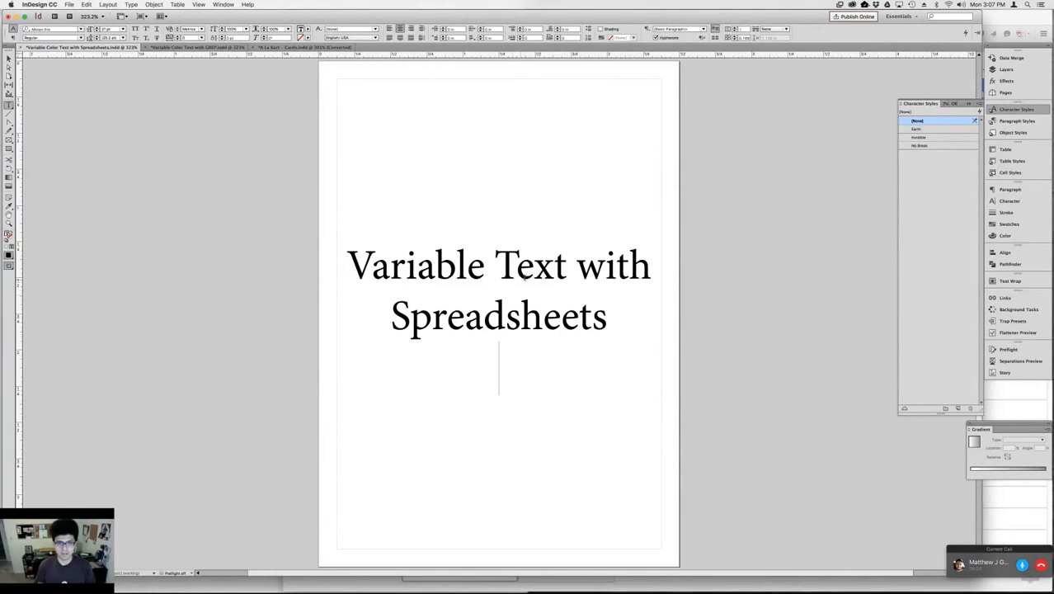
Apply the Earth character style to the word "Text" in the title
left_click(525, 275)
double_click(526, 275)
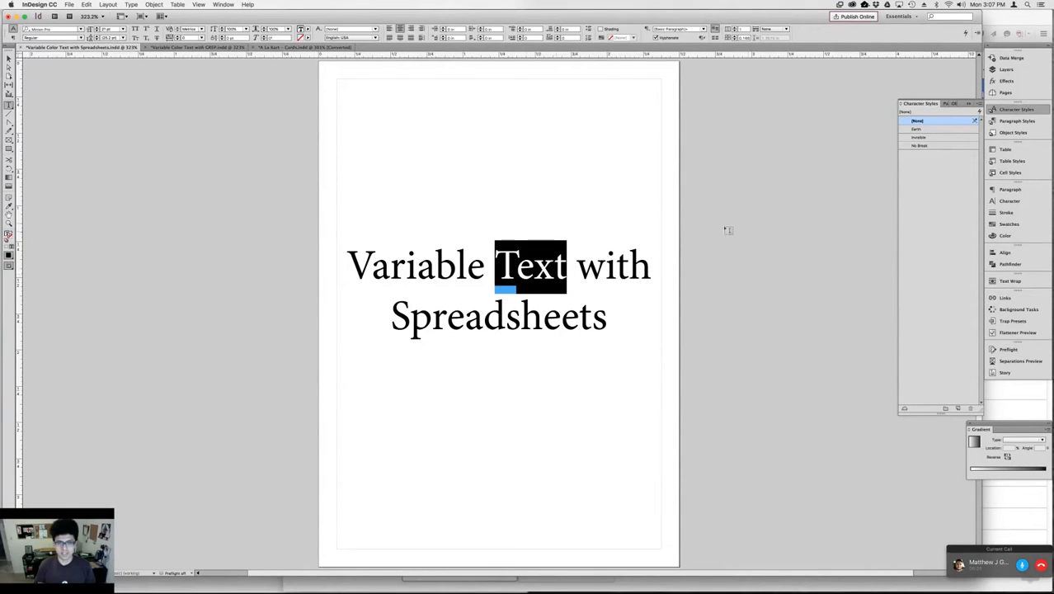
left_click(919, 129)
left_click(570, 299)
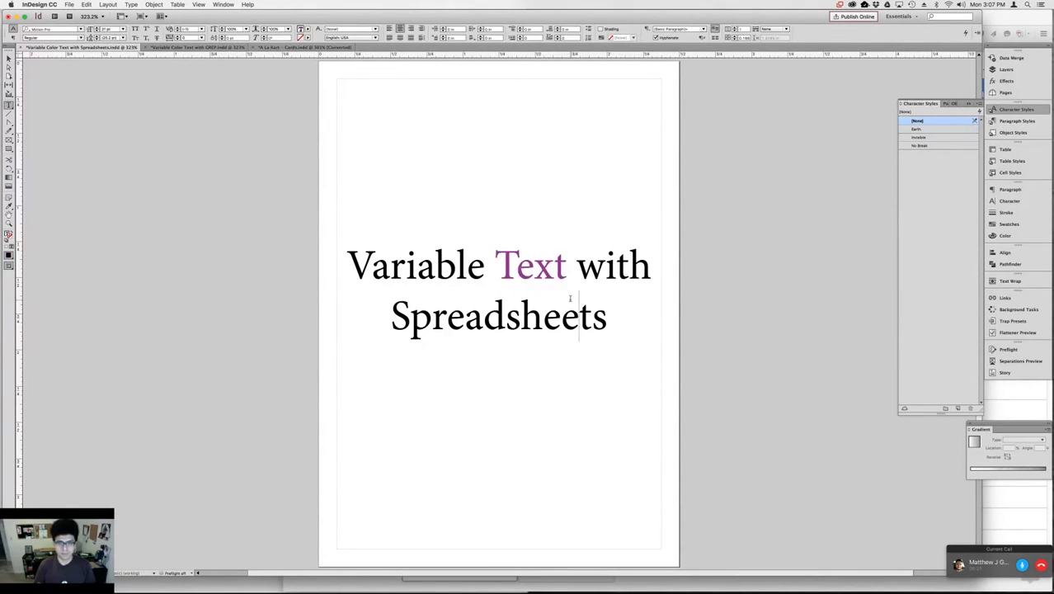
left_click(533, 271)
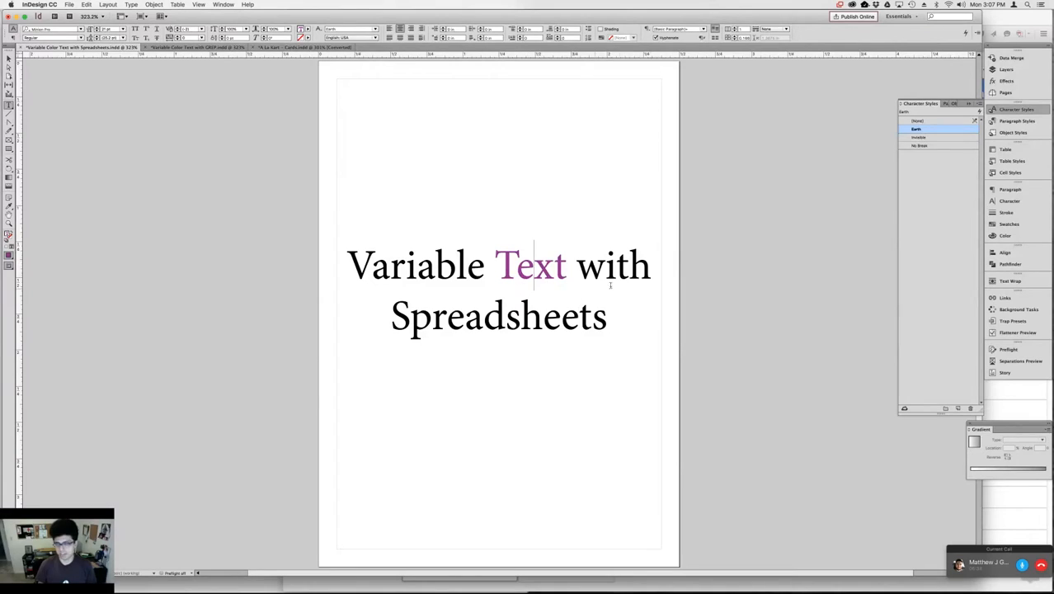
Create a character style named Fire based on Earth, with no size setting and the character color C=0 M=100 Y=100 K=0
left_click(1012, 121)
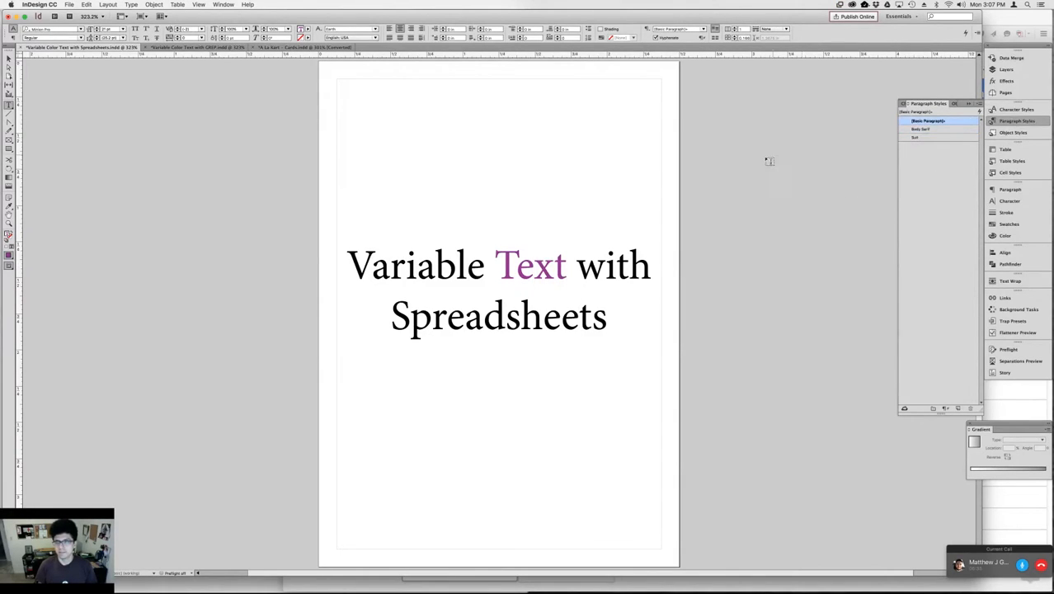
left_click(1033, 111)
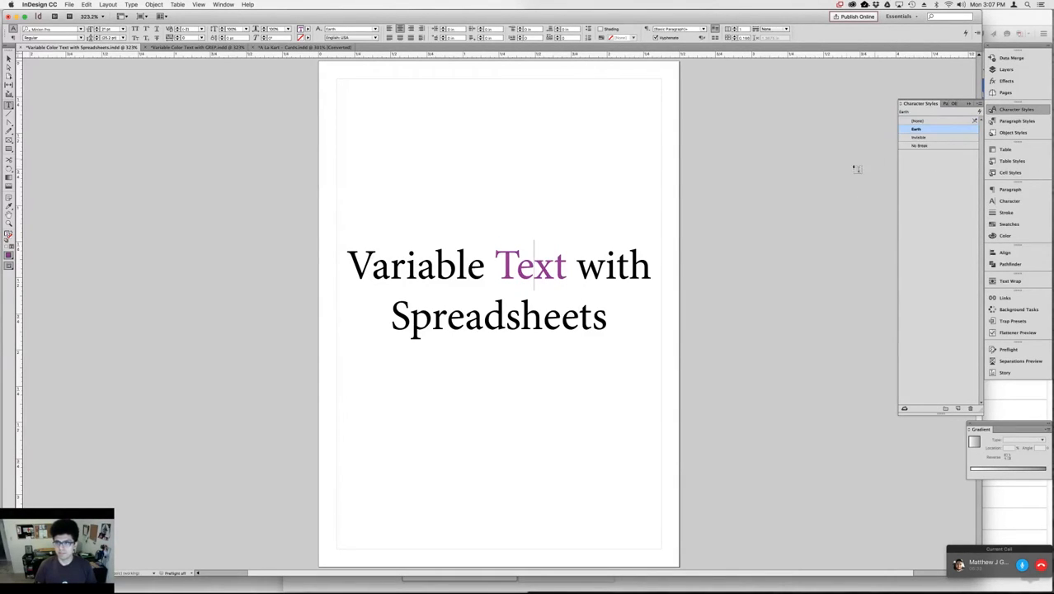
left_click(978, 104)
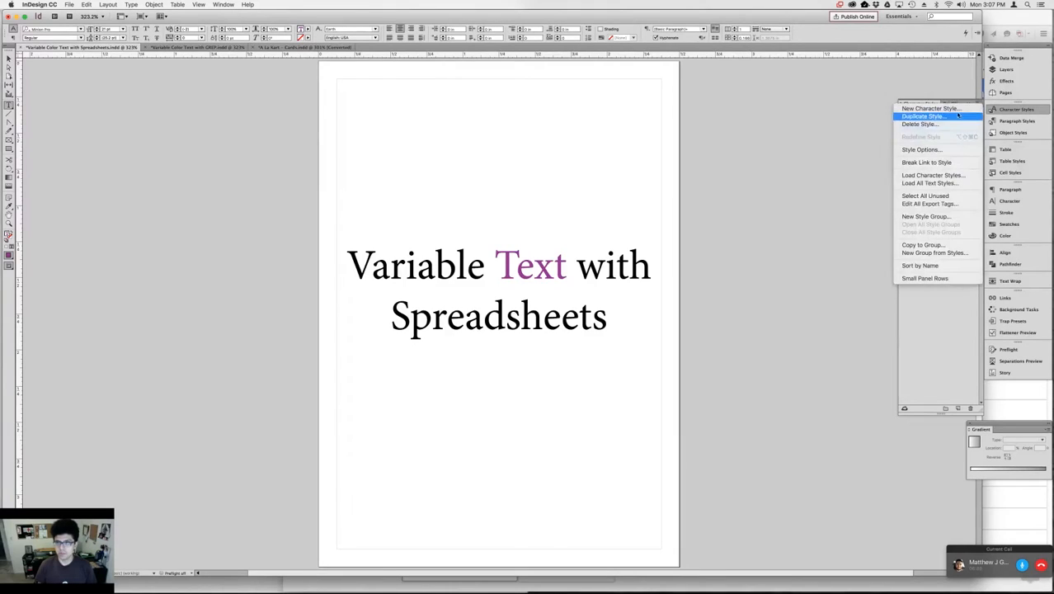
left_click(948, 109)
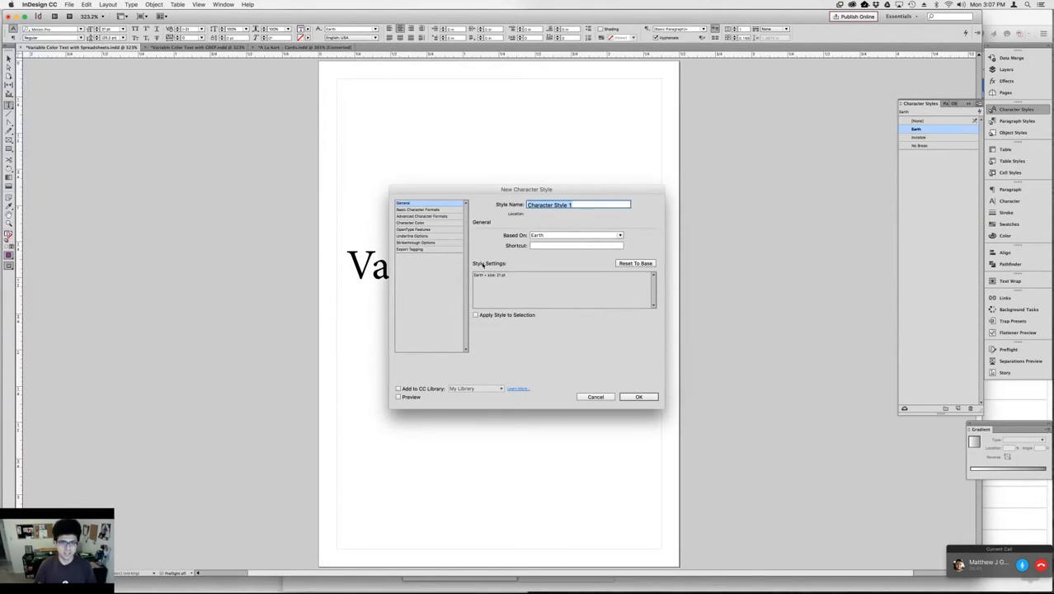
left_click(421, 210)
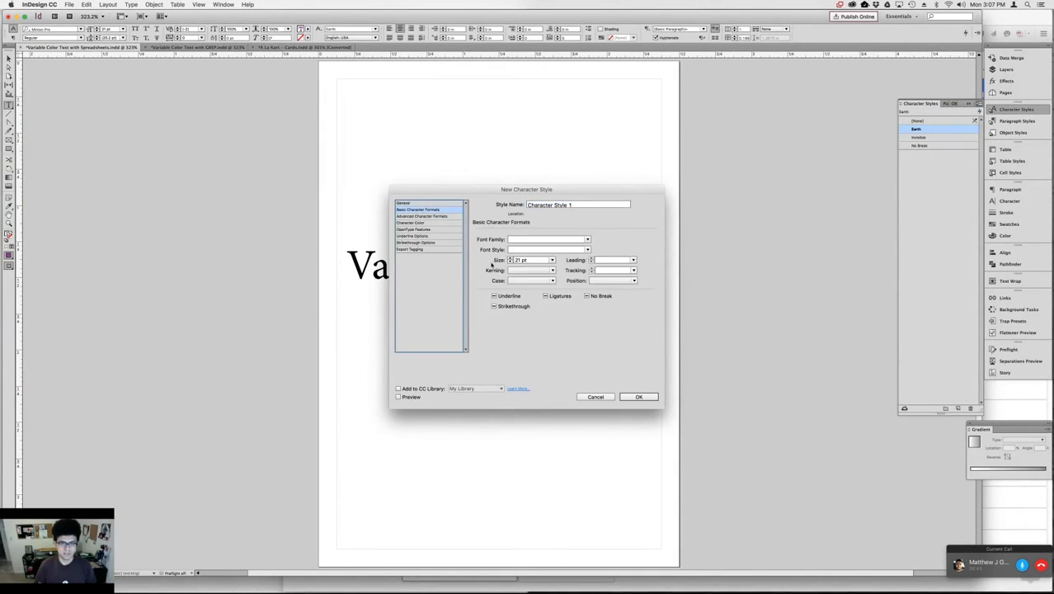
left_click(521, 261)
key("Tab")
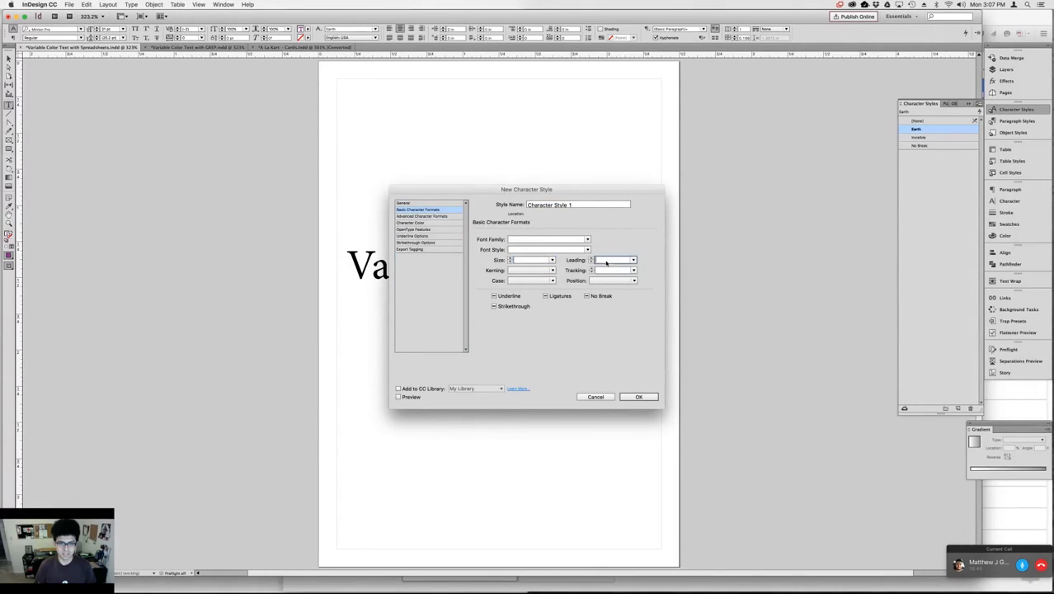
left_click(411, 223)
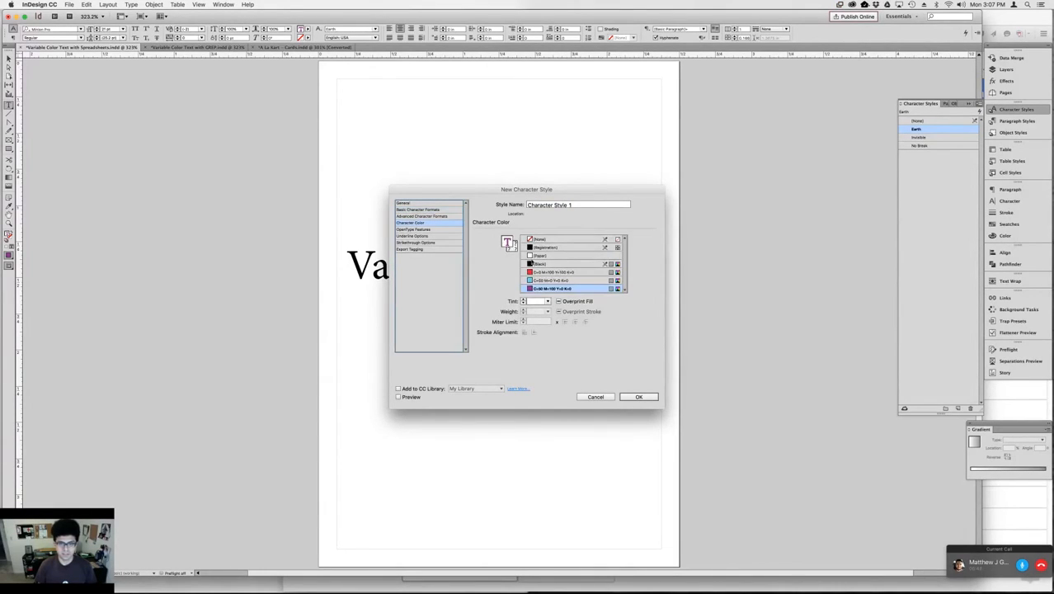
left_click(544, 272)
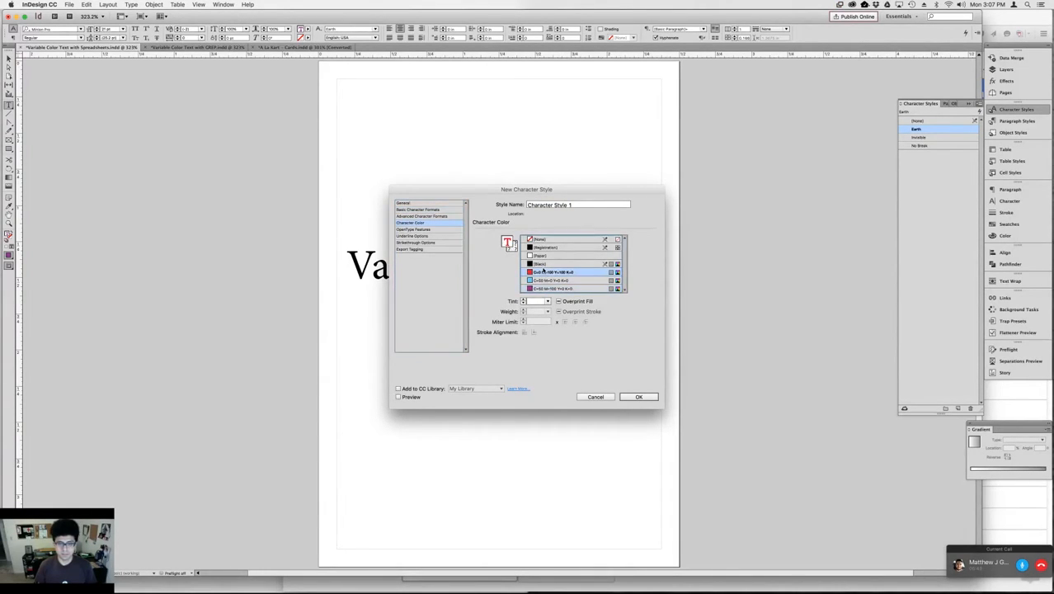
triple_click(544, 207)
type("Fire")
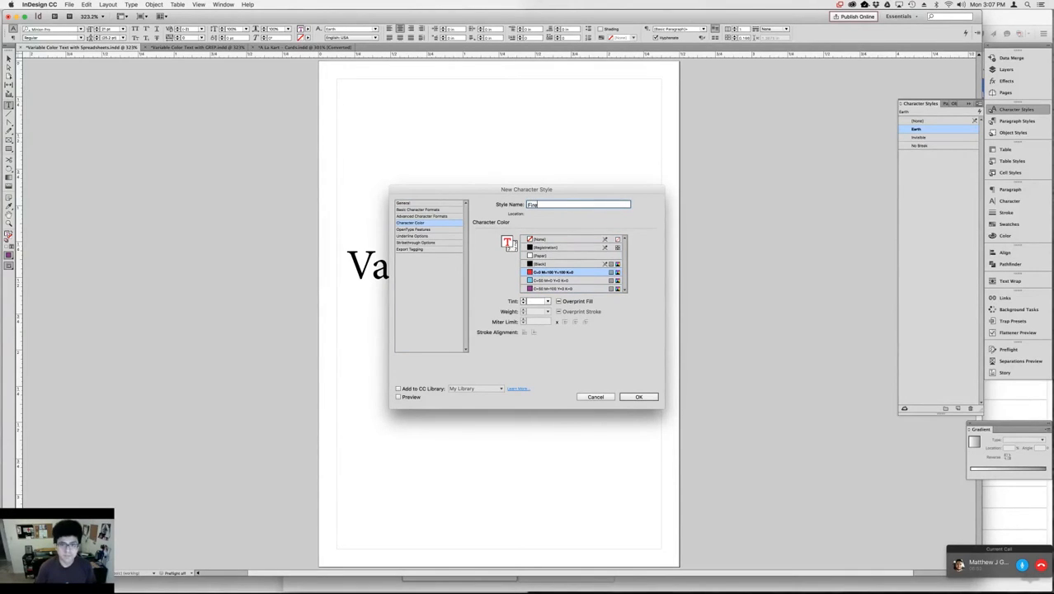
key("Return")
Duplicate the Earth character style as Water with the character color C=50 M=0 Y=0 K=0
right_click(912, 134)
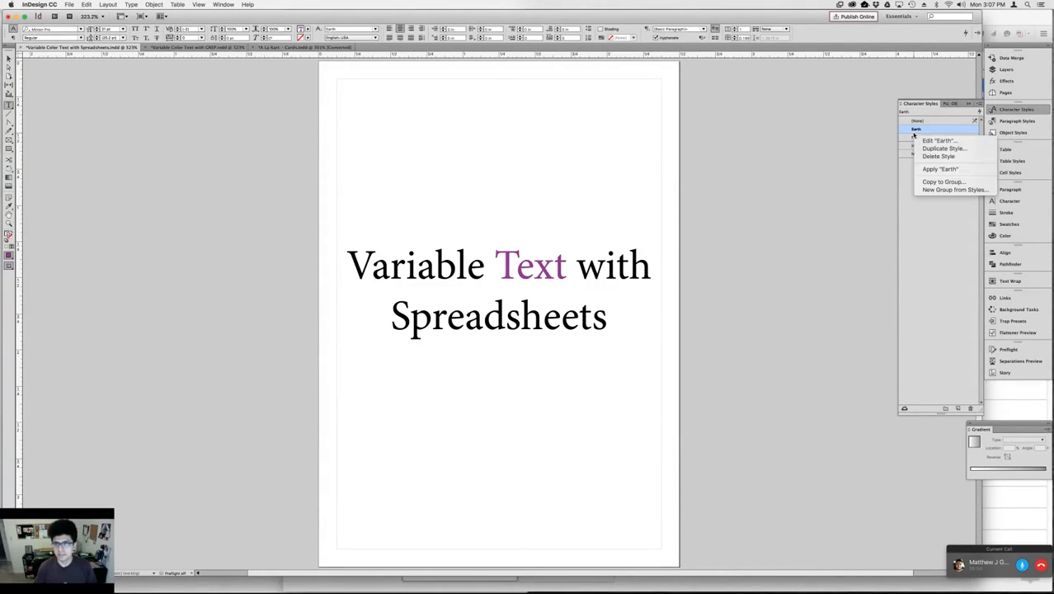
left_click(930, 149)
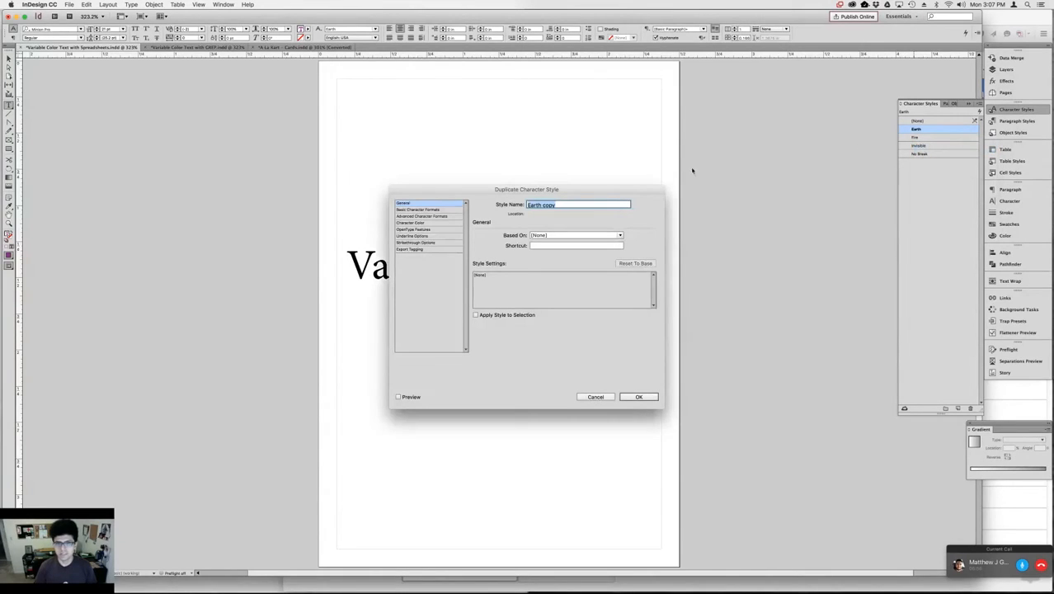
type("Water")
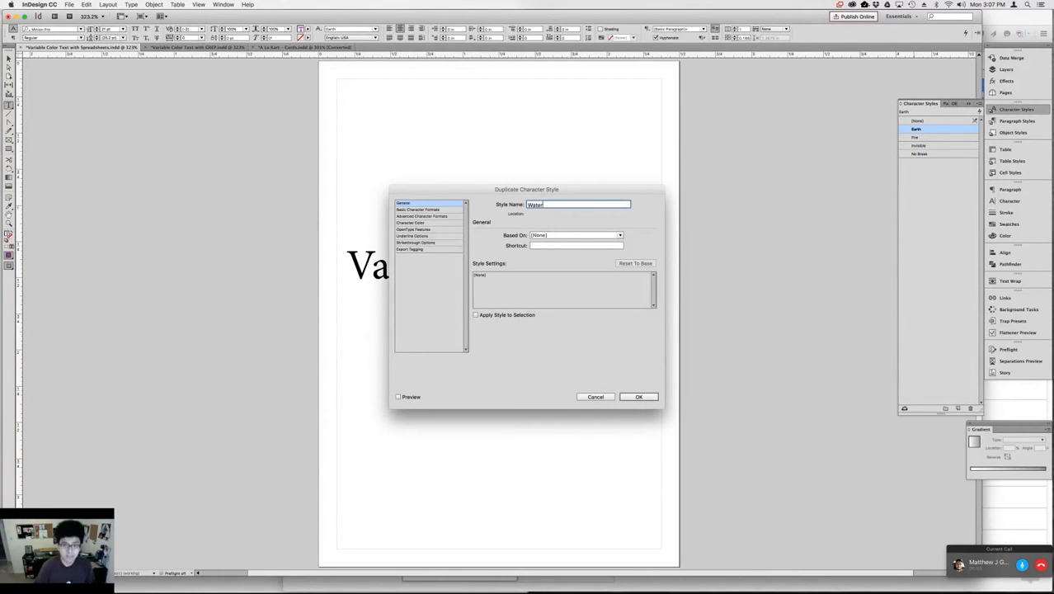
left_click(417, 217)
left_click(417, 222)
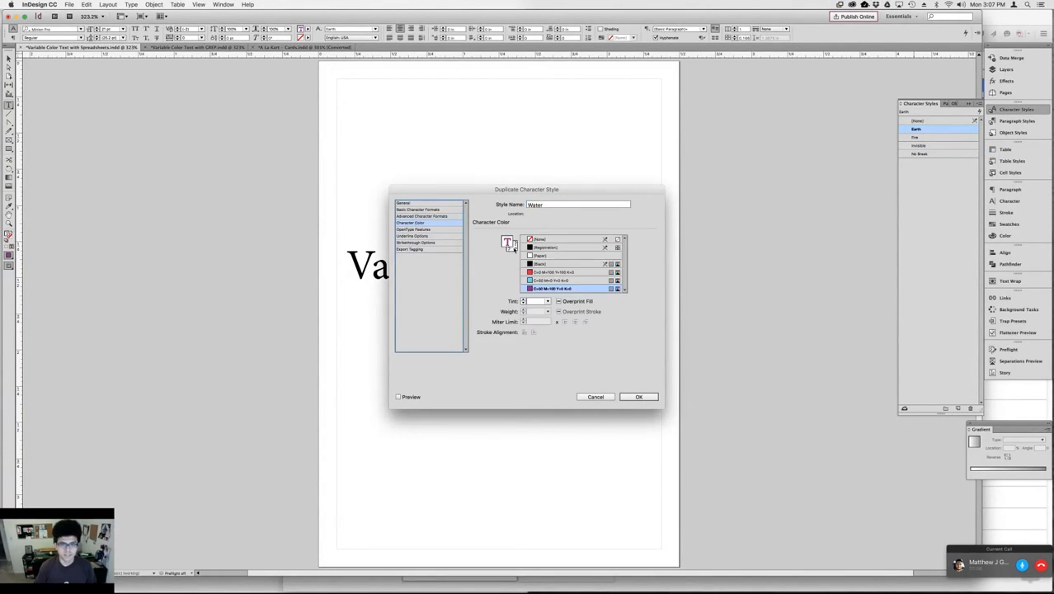
left_click(544, 280)
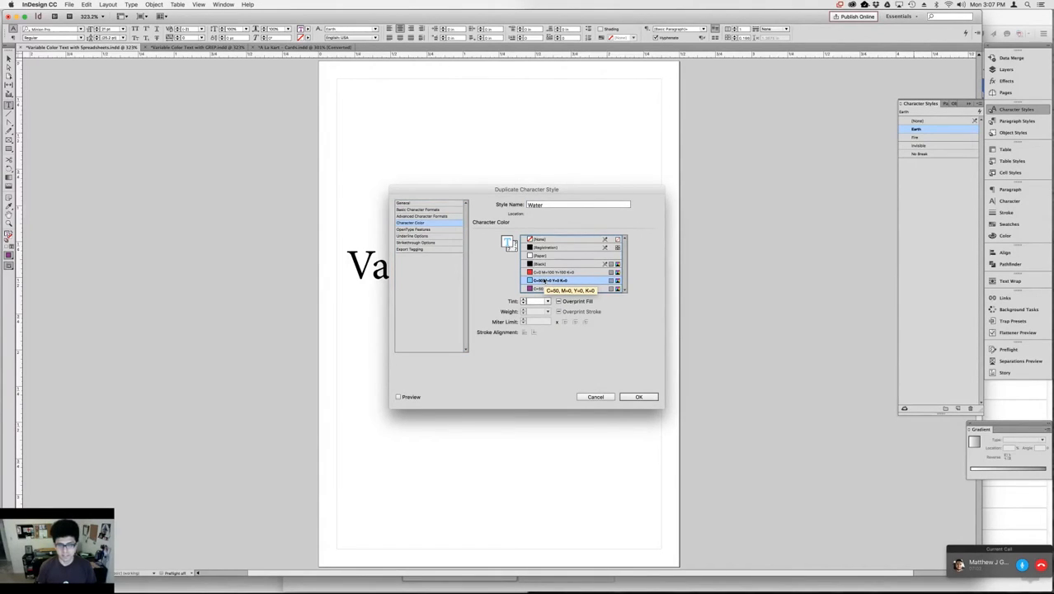
key("Return")
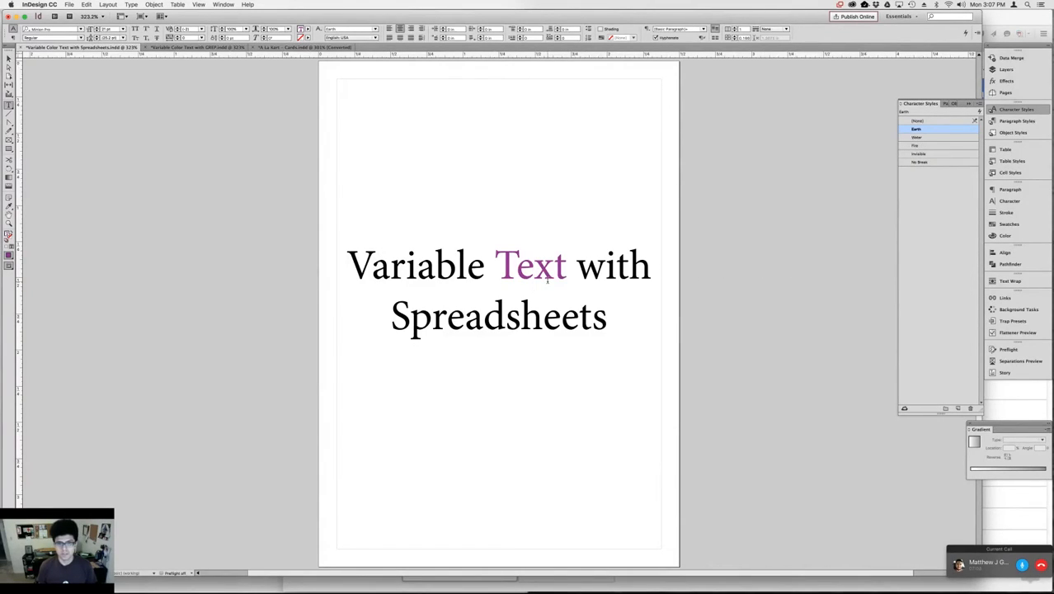
Apply the Water character style to the word "Text" in the title
double_click(547, 280)
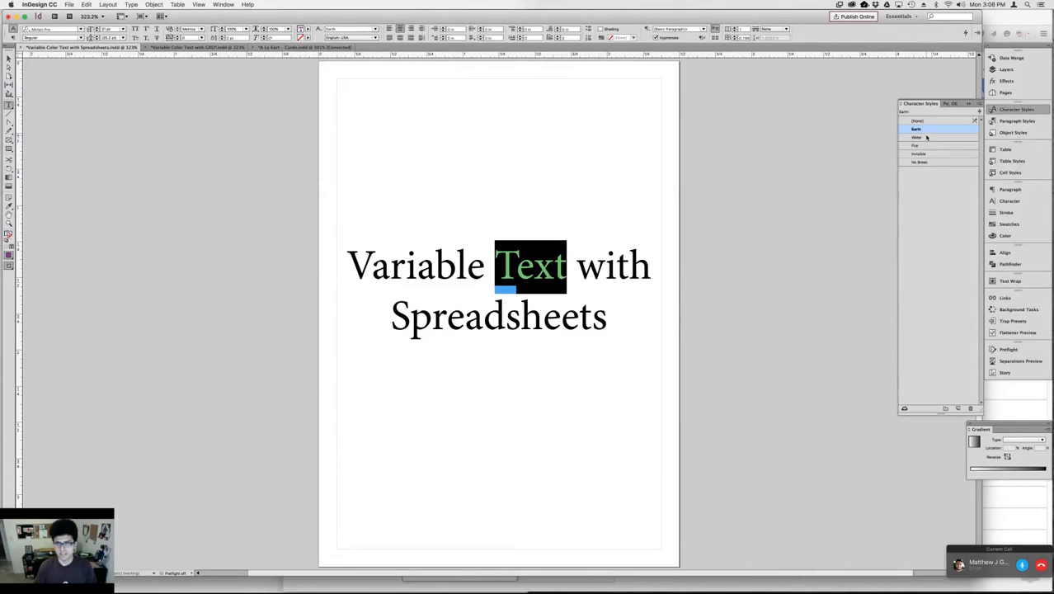
left_click(927, 138)
left_click(538, 263)
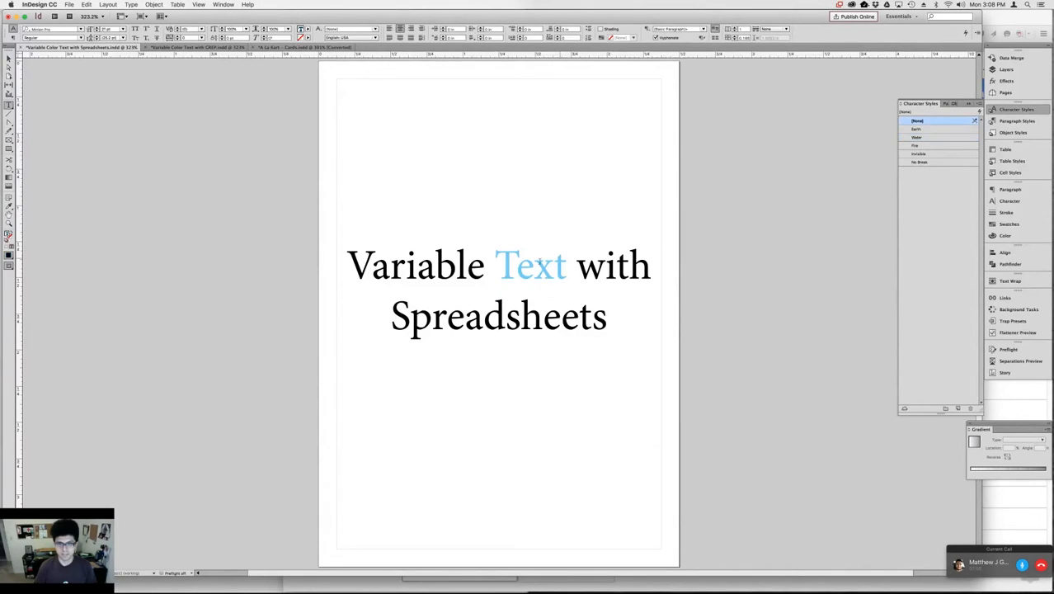
Apply the Fire character style to the word "Text" in the title and deselect the text frame
double_click(538, 262)
left_click(949, 145)
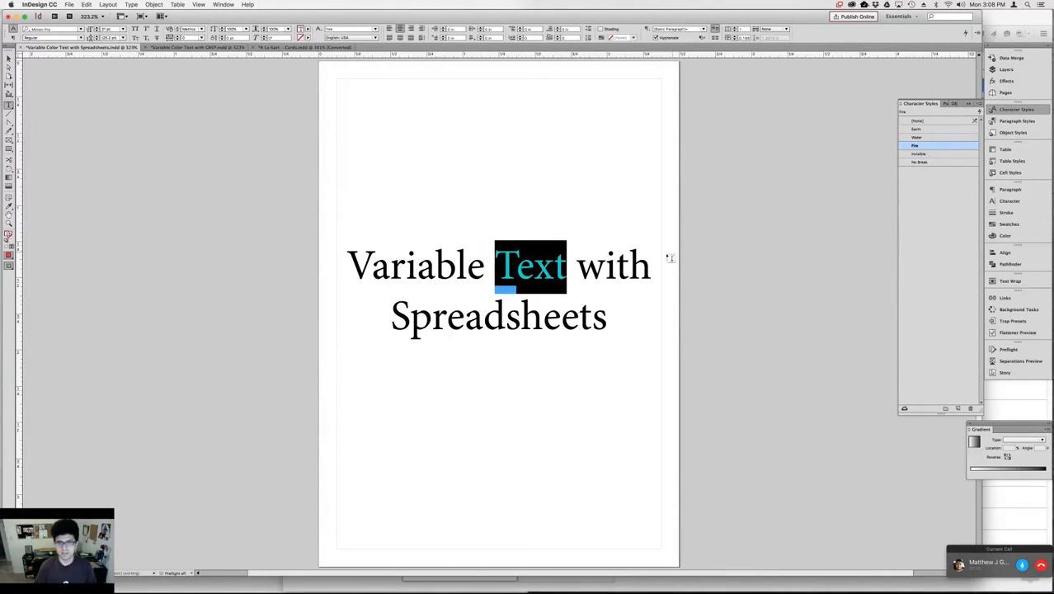
left_click(632, 267)
key("Escape")
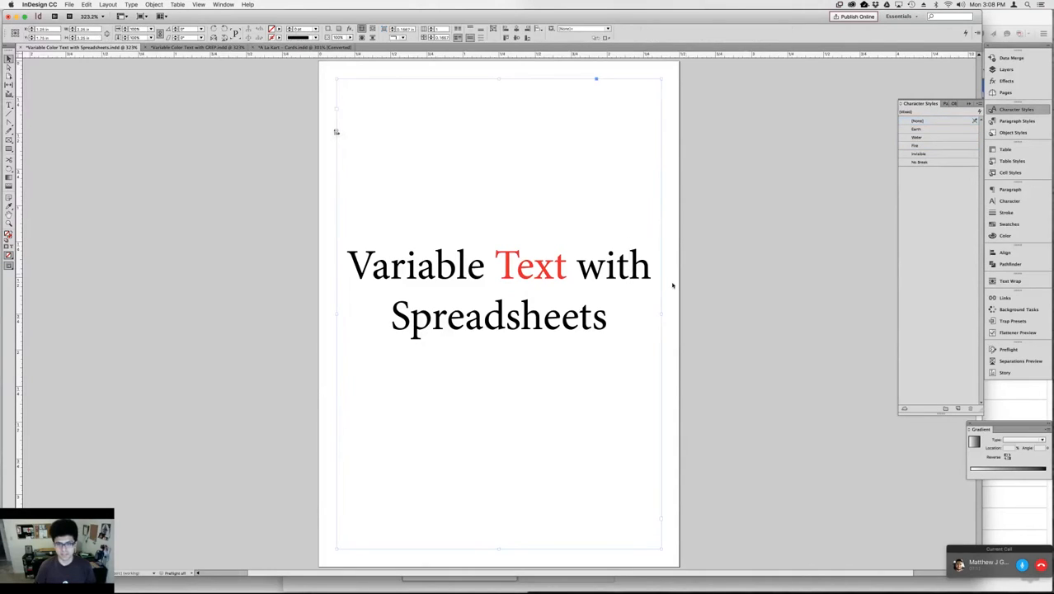
left_click(806, 306)
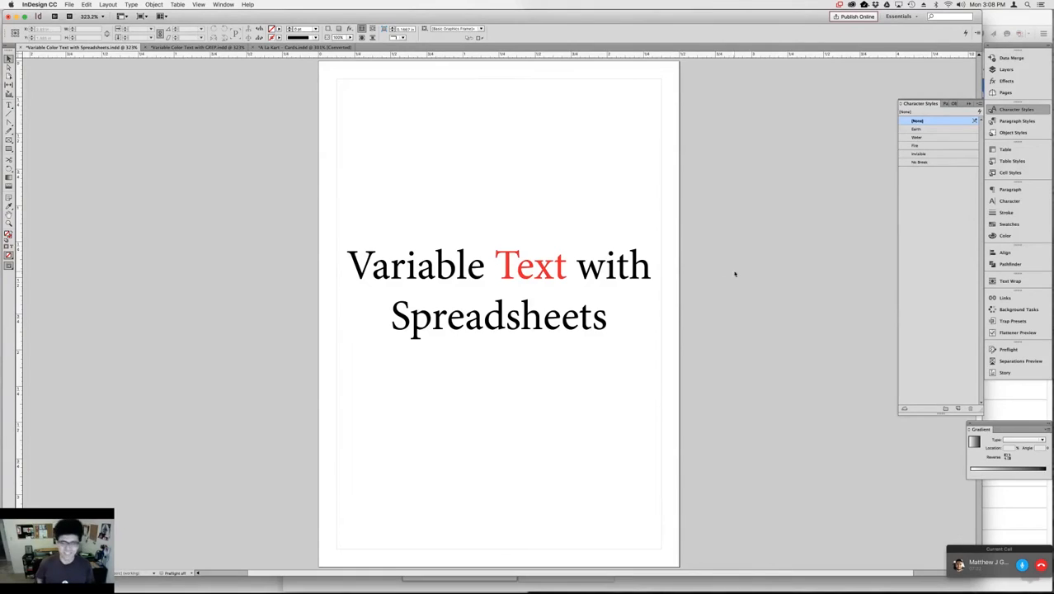
left_click(1017, 121)
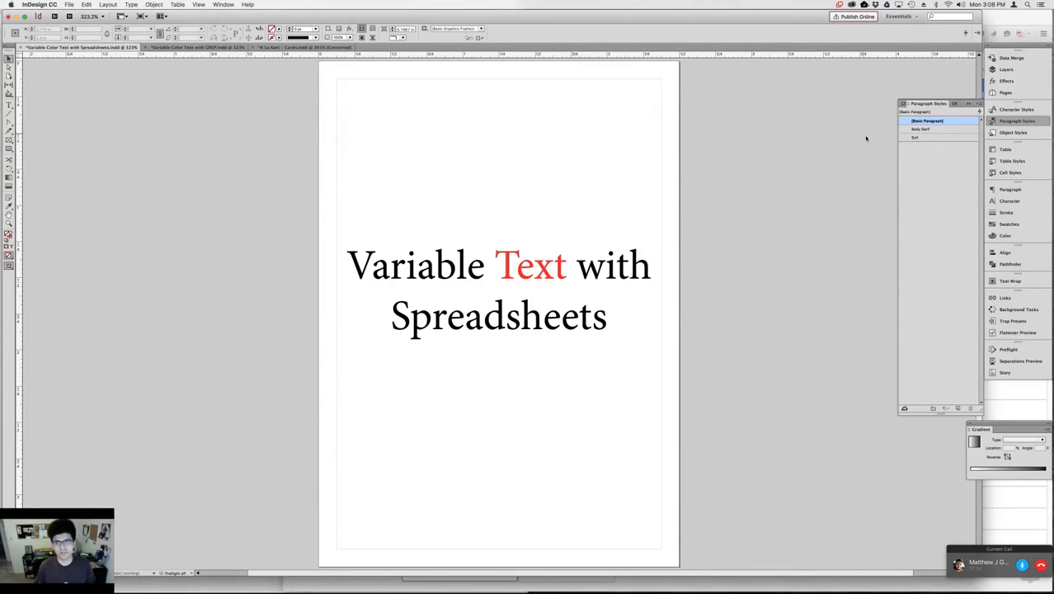
left_click(1018, 108)
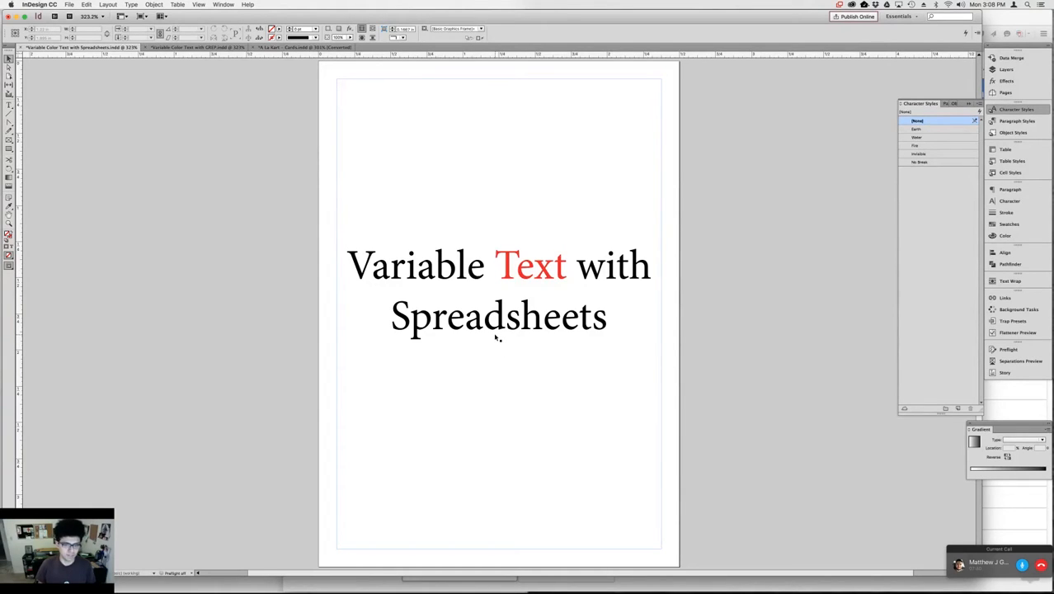
Apply the Earth character style to the word "Variable" in the title
key("t")
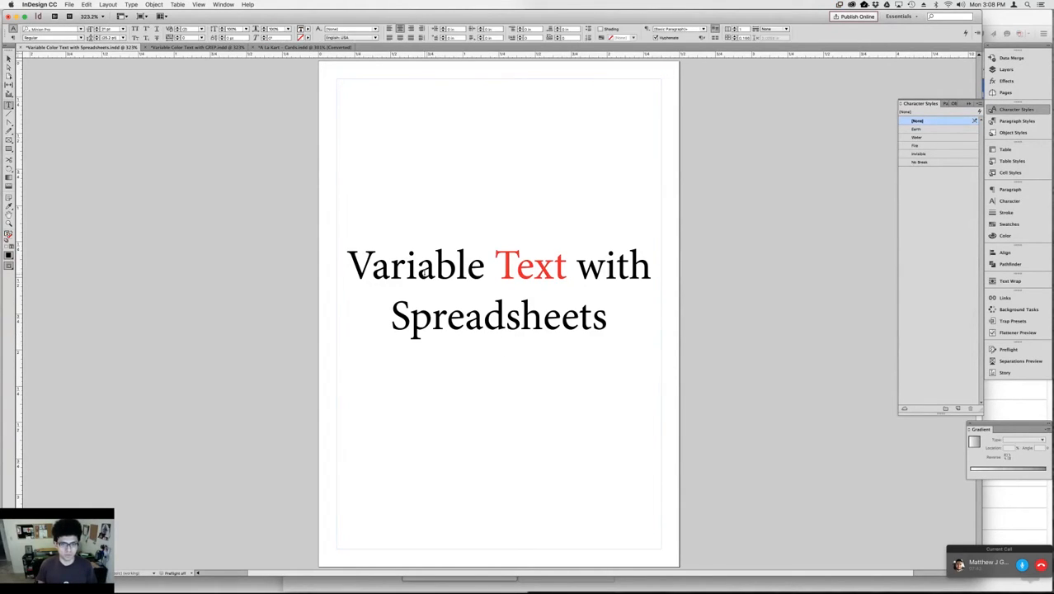
double_click(421, 268)
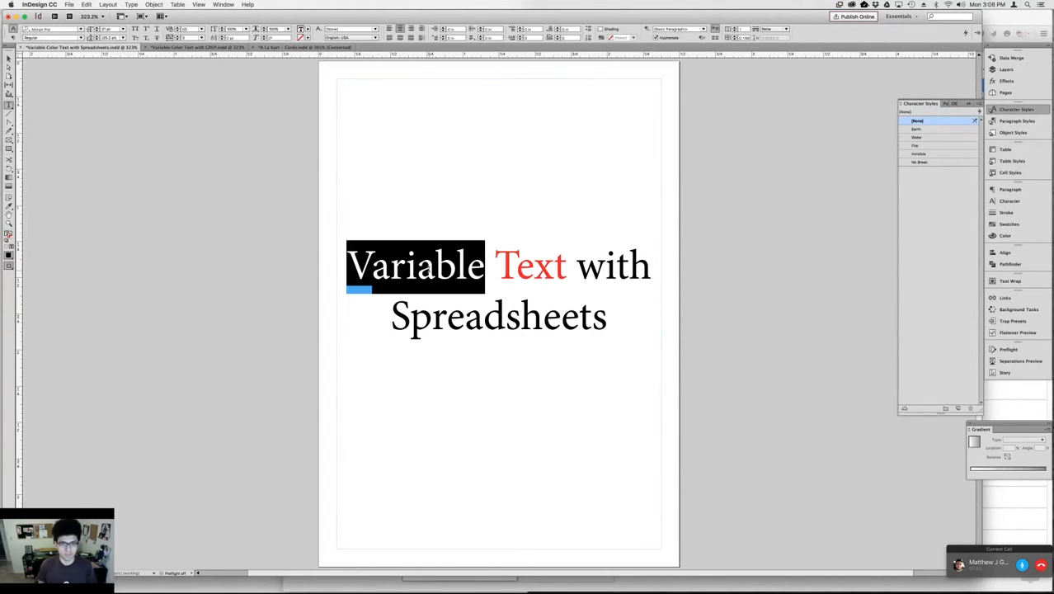
left_click(918, 129)
left_click(526, 304)
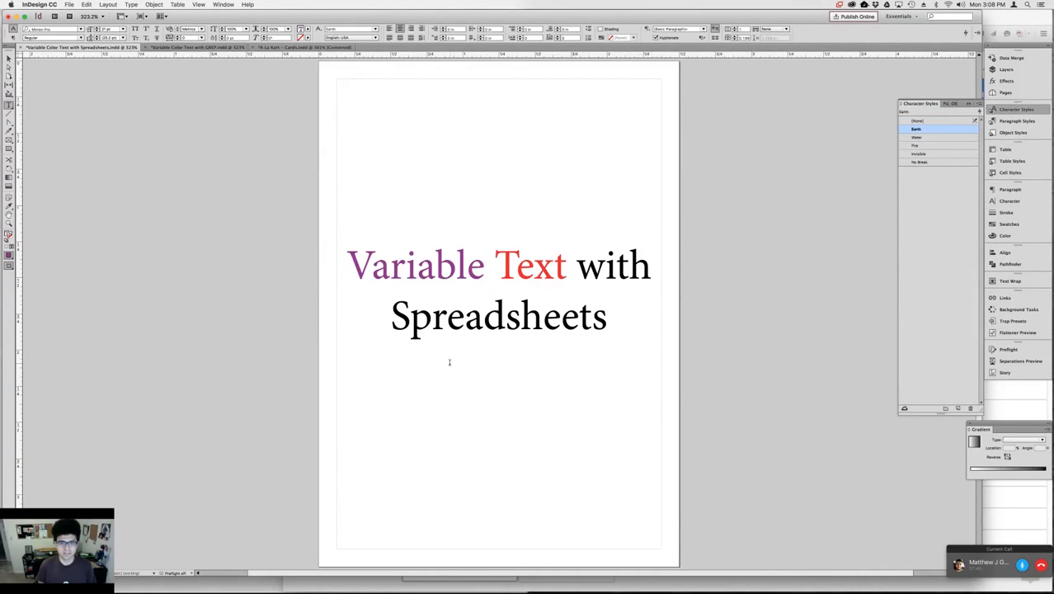
Set the Earth character style's font size to 14 pt and reapply the style to the word "Variable"
double_click(416, 265)
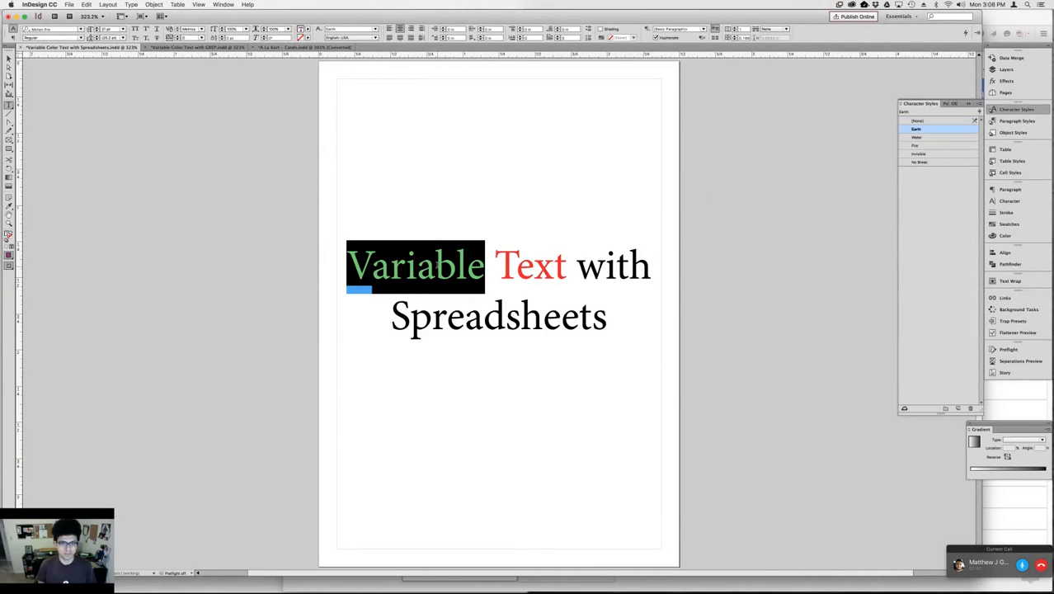
double_click(955, 130)
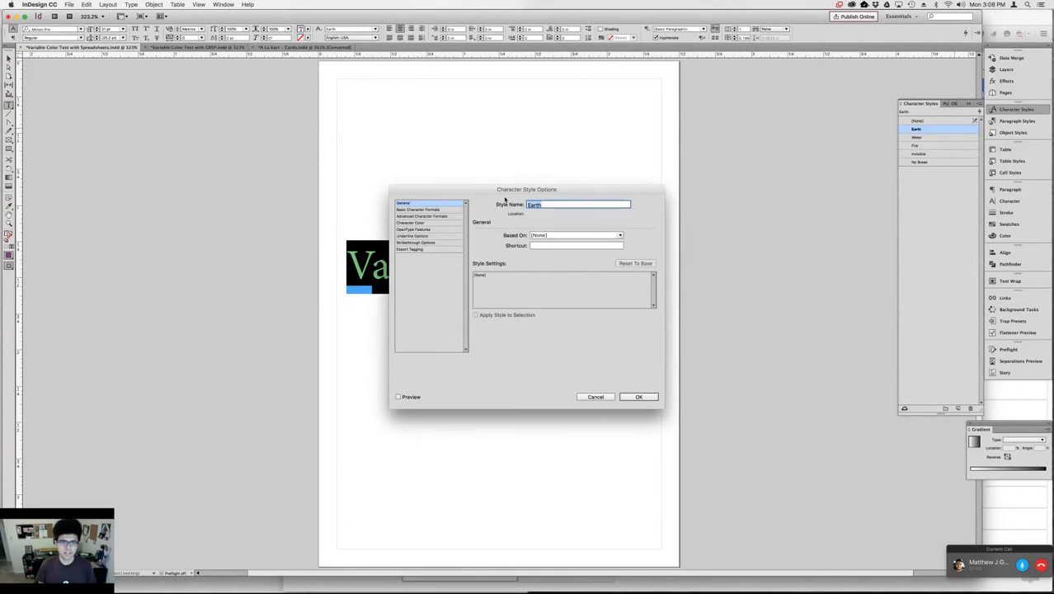
left_click(451, 208)
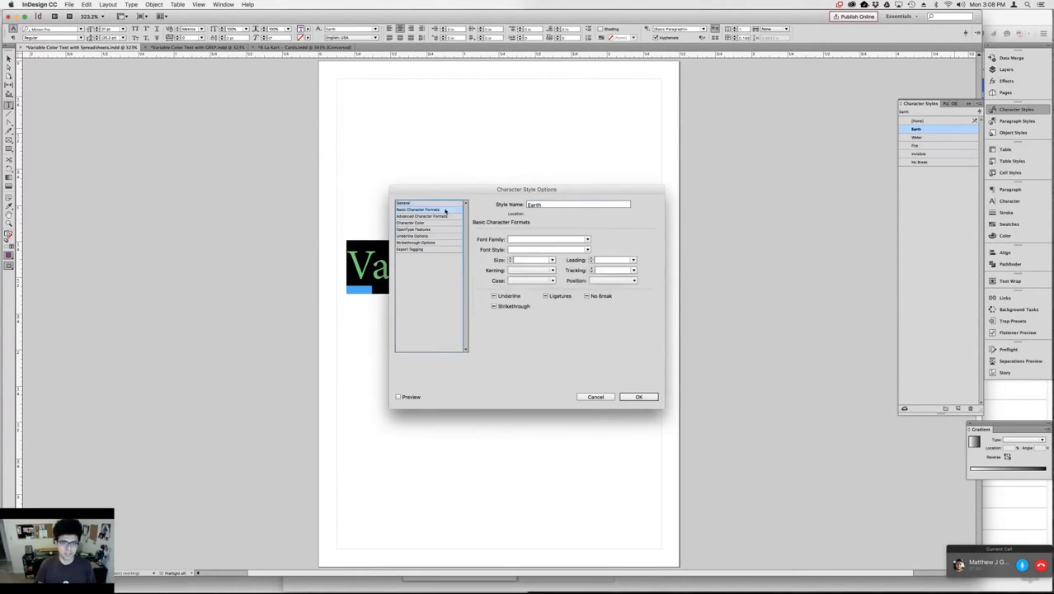
left_click(519, 260)
left_click(552, 261)
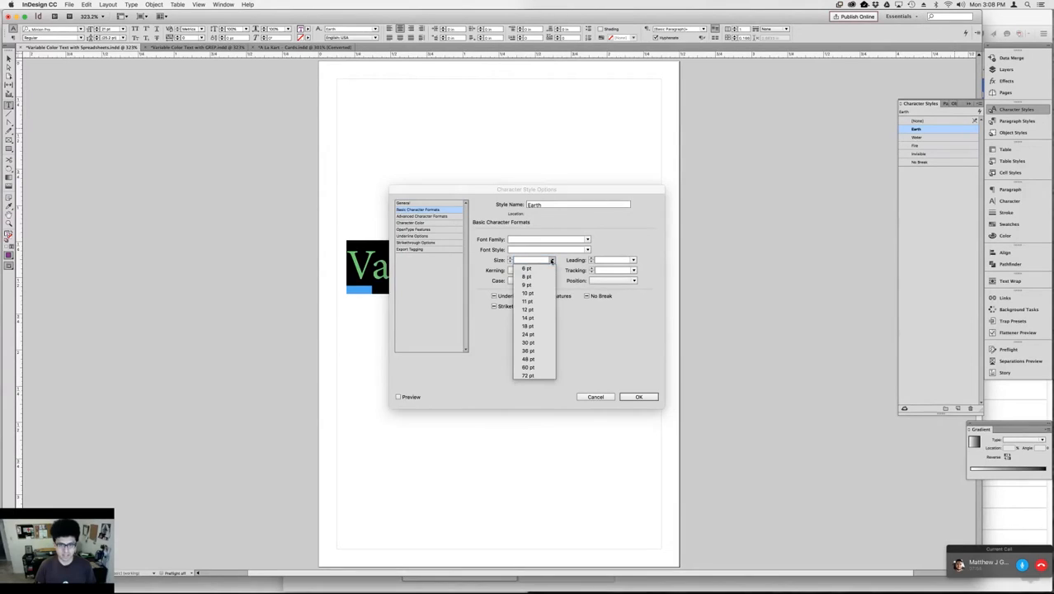
left_click(541, 319)
key("Return")
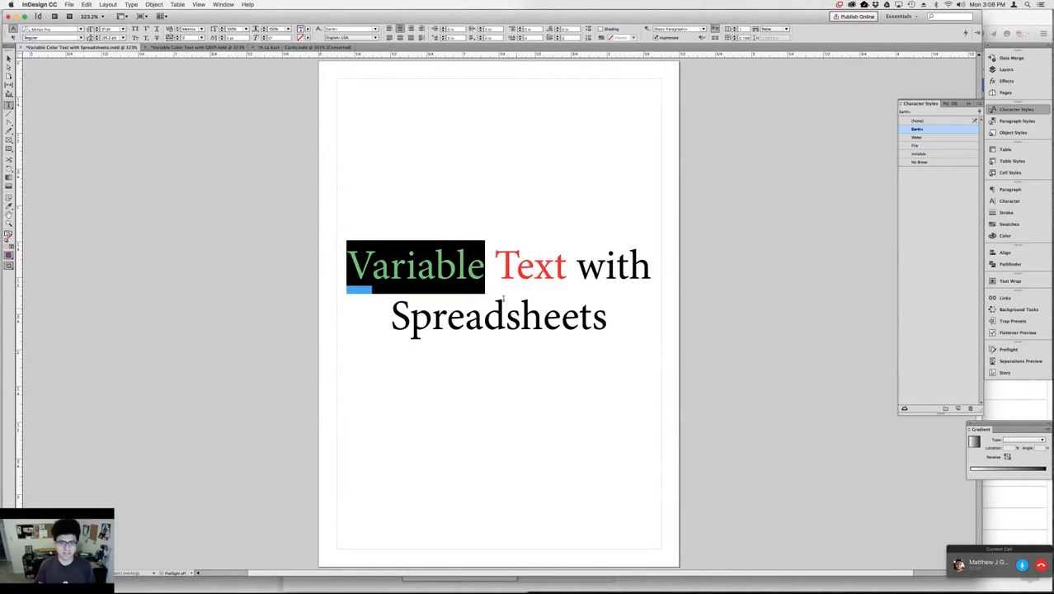
left_click(937, 130)
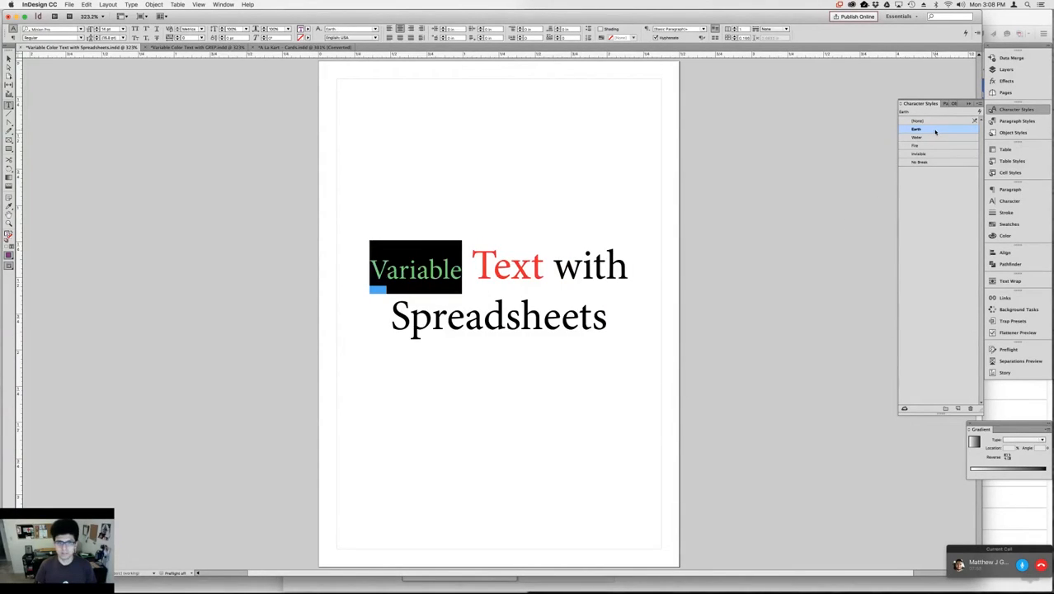
Apply the Earth character style to the letters "sheets" in the title word "Spreadsheets" and deselect the text frame
double_click(561, 319)
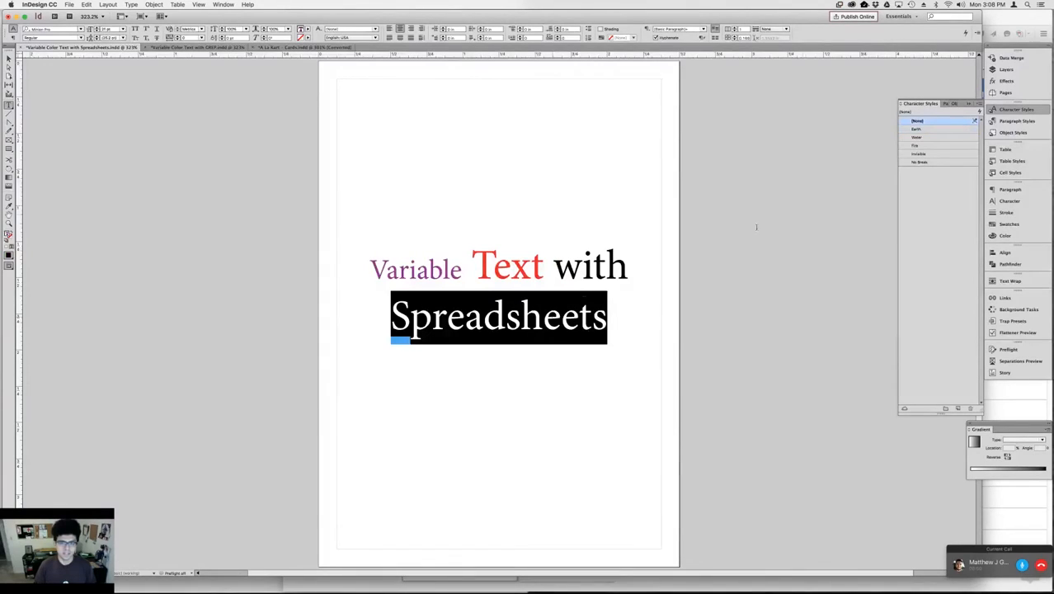
left_click_drag(504, 317, 607, 317)
left_click(916, 129)
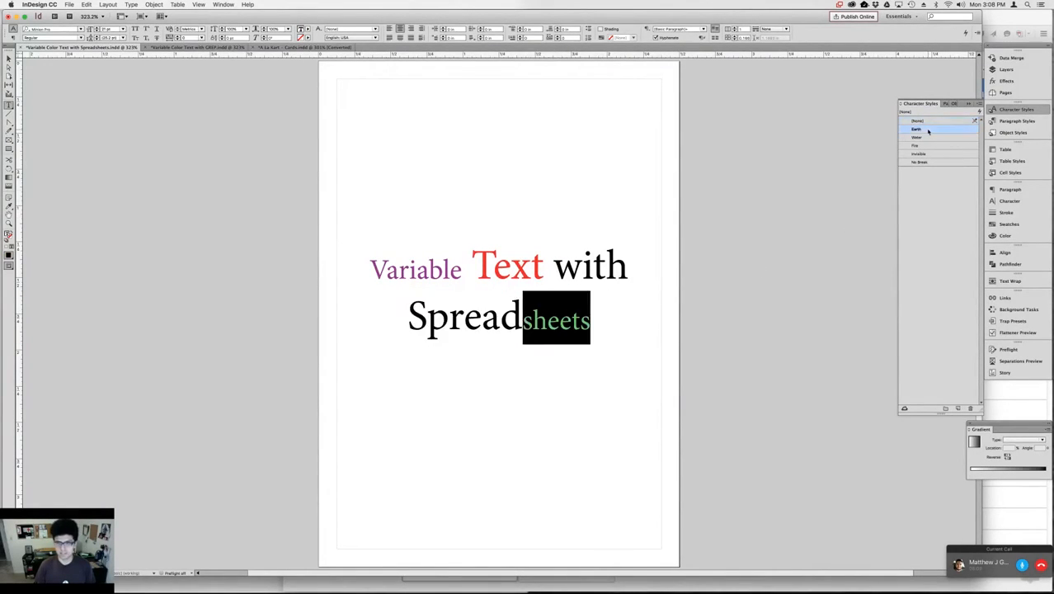
left_click(588, 271)
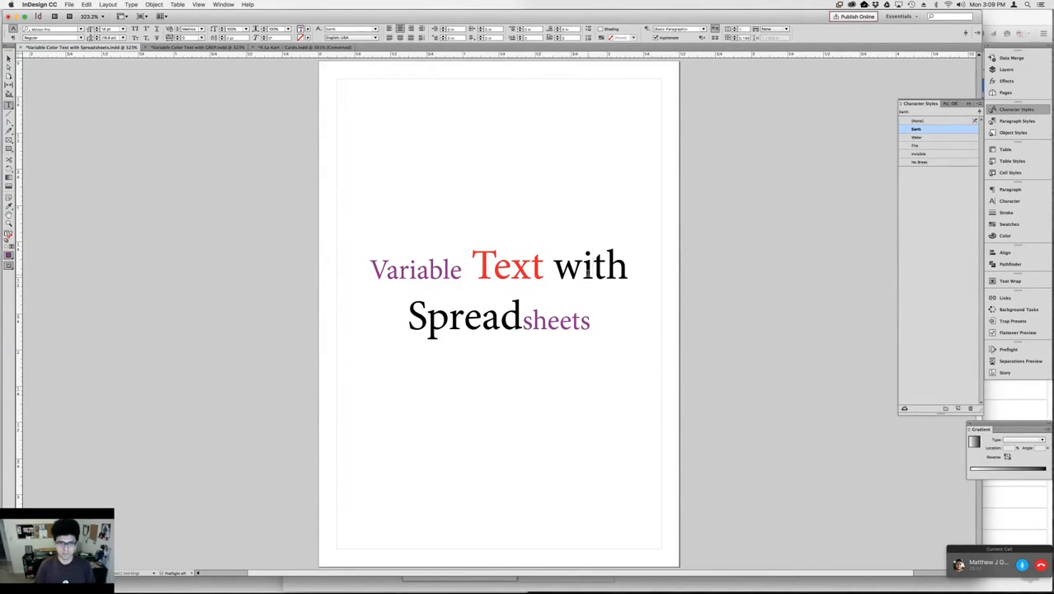
key("Escape")
left_click(809, 129)
Try the light blue swatch as the Earth style's character color with the preview turned on
double_click(962, 128)
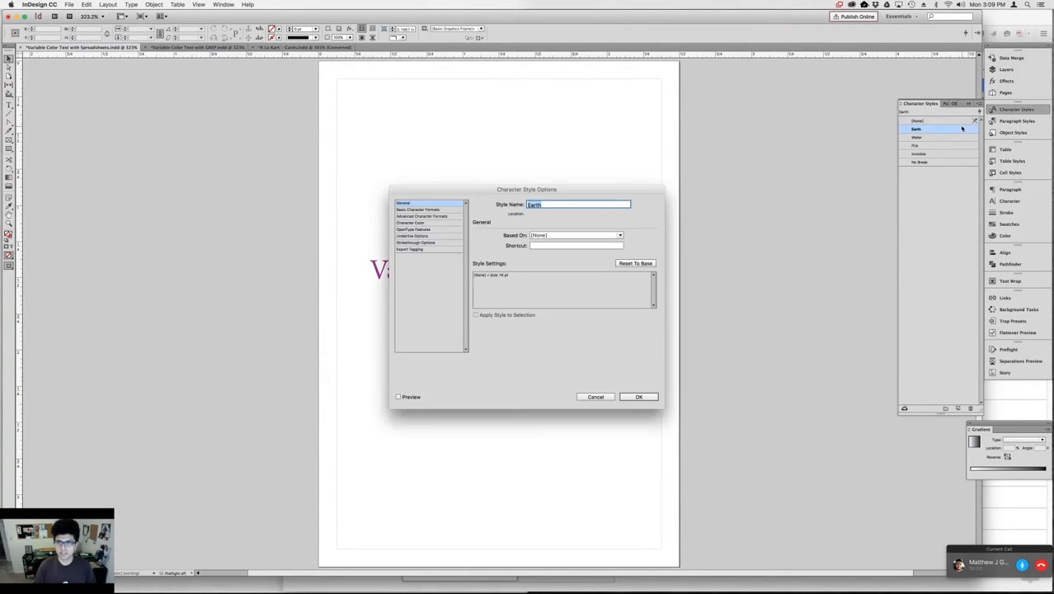
left_click_drag(523, 191, 783, 164)
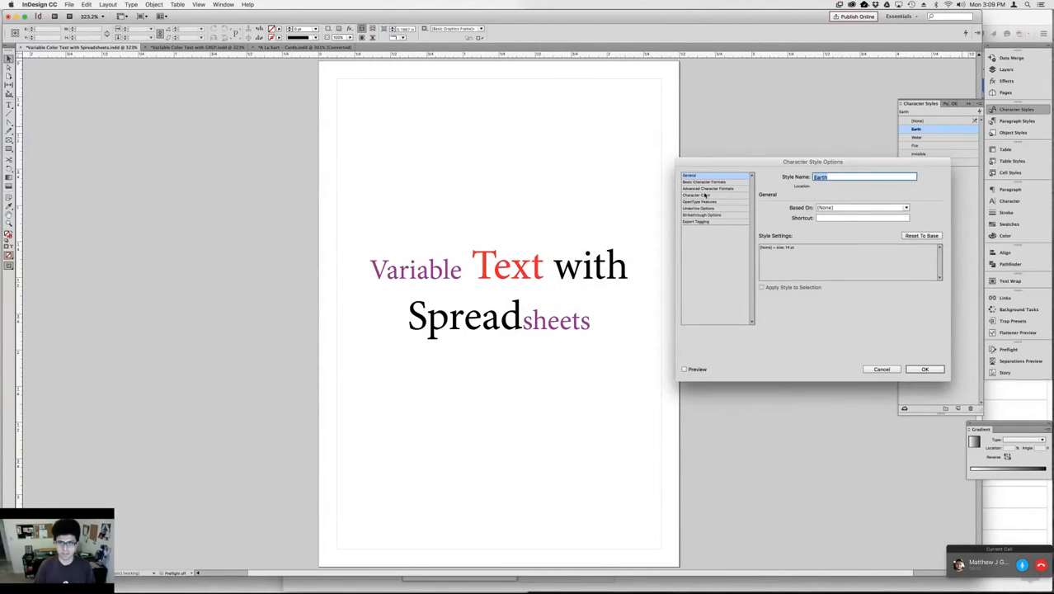
left_click(701, 195)
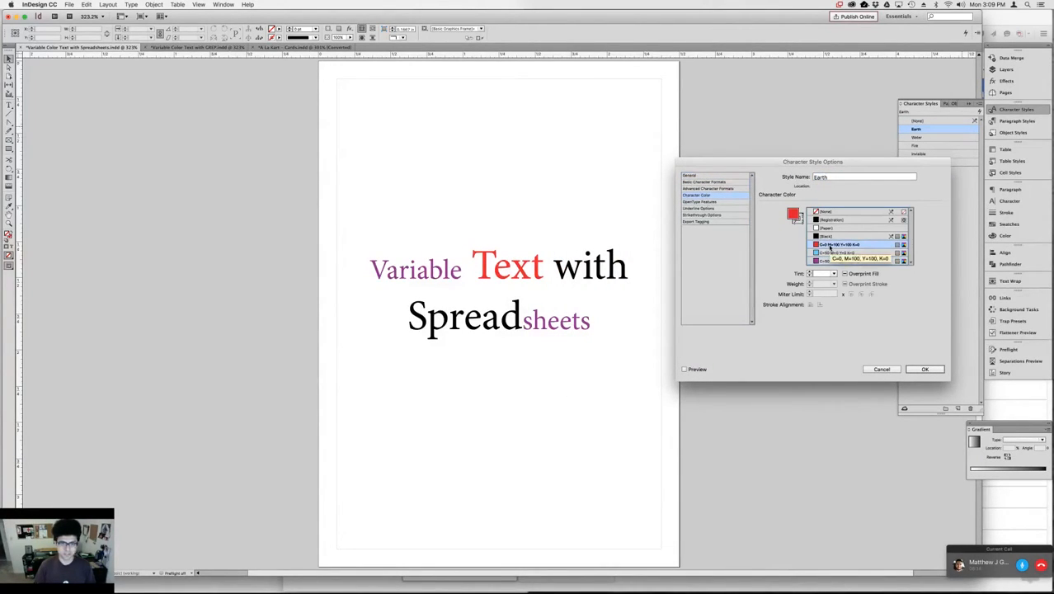
left_click(831, 253)
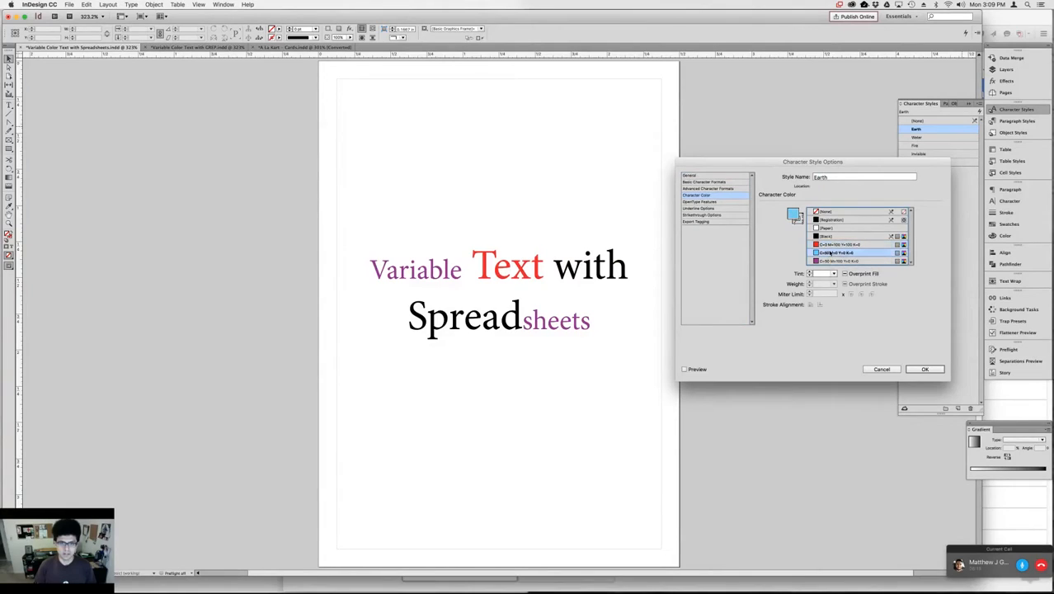
left_click(685, 369)
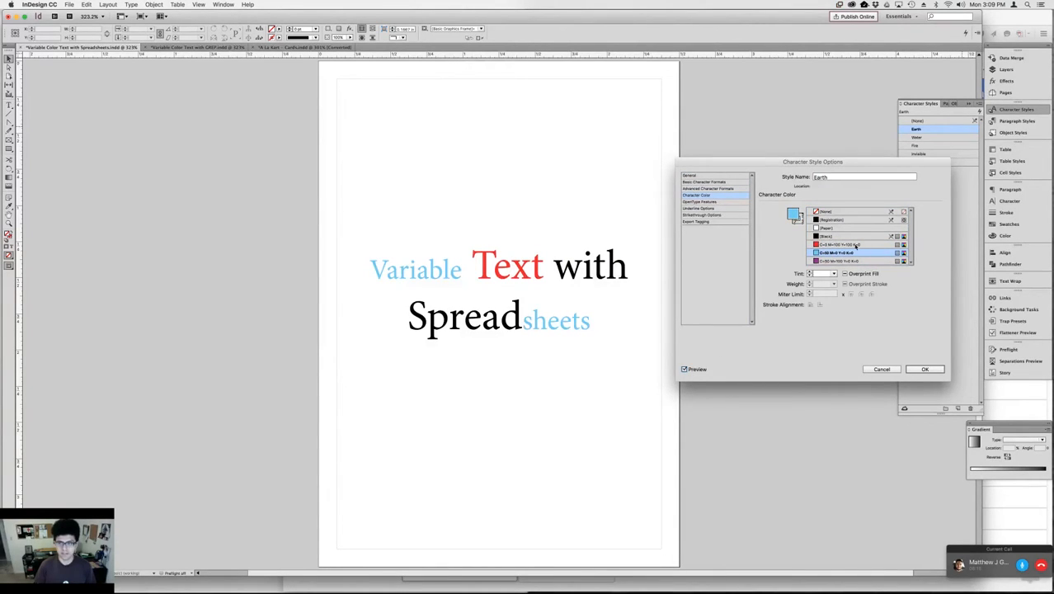
Try the red, black, purple and light blue swatches as the Earth style's character color, and discard the changes
left_click(855, 245)
left_click(850, 238)
left_click(847, 246)
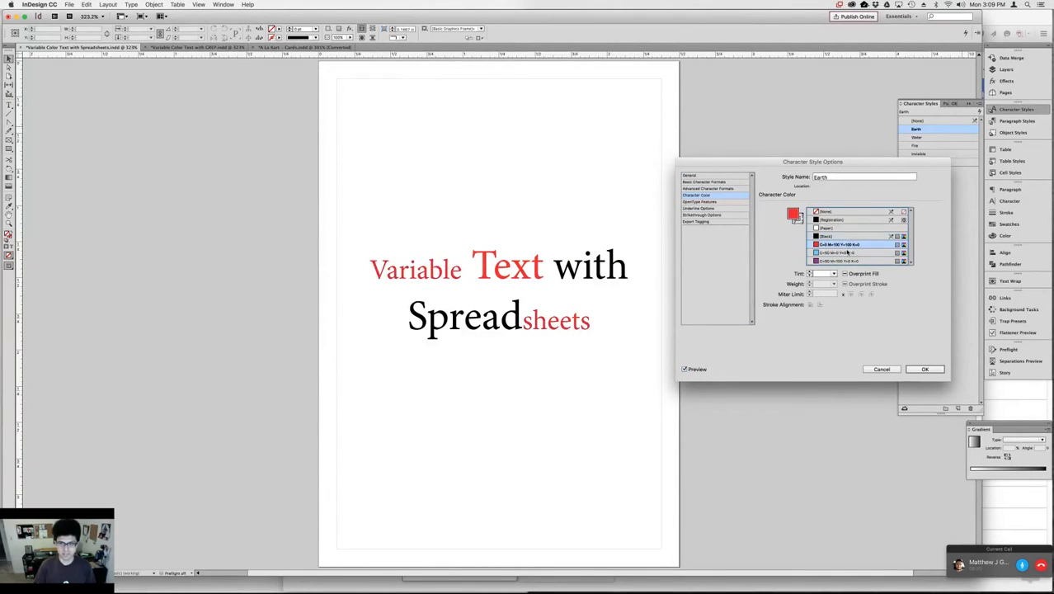
left_click(847, 252)
left_click(846, 260)
left_click(847, 245)
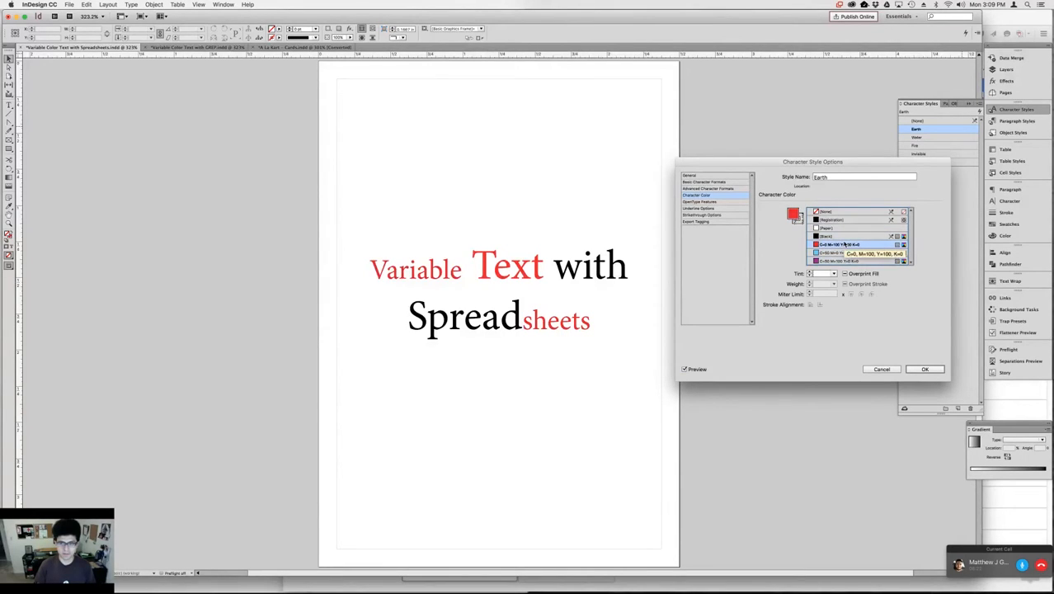
left_click(846, 261)
left_click(843, 252)
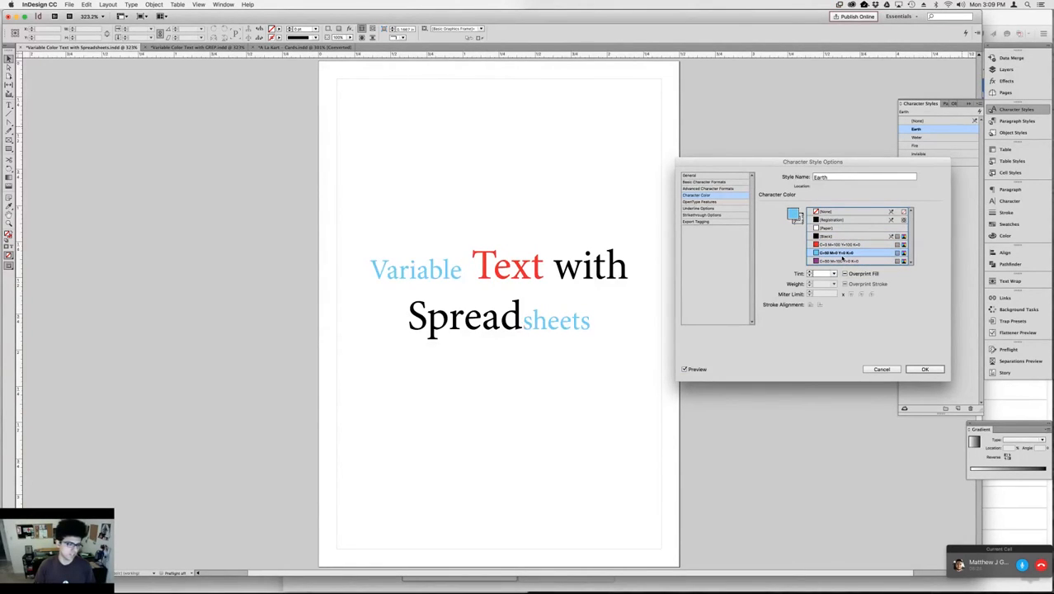
left_click(888, 369)
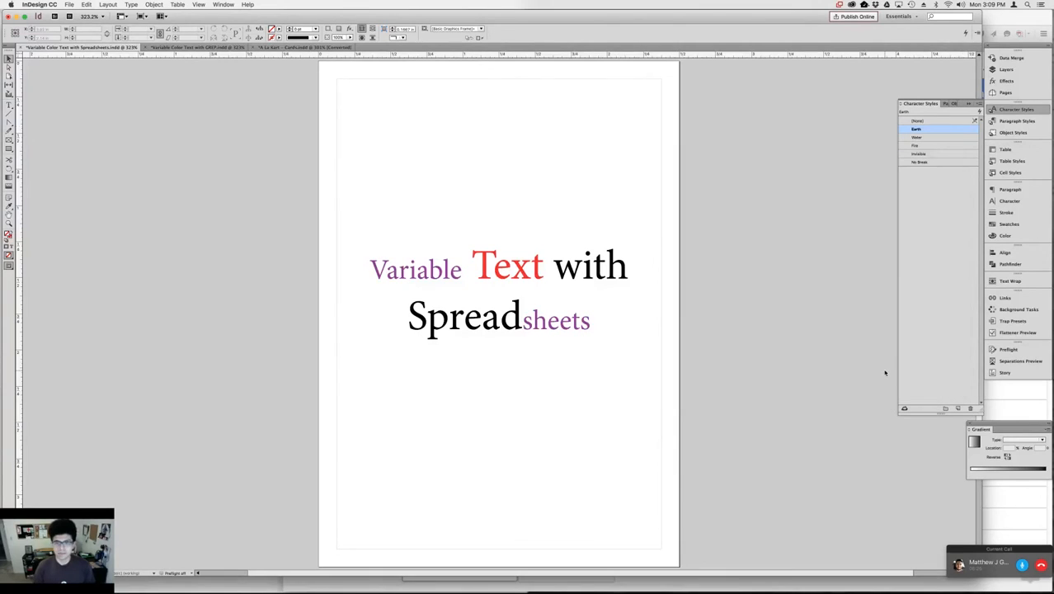
Undo the Earth styling of "sheets" and "Variable" in the title, including the style's font size change
key("super+z")
key("super+z")
key("super+z")
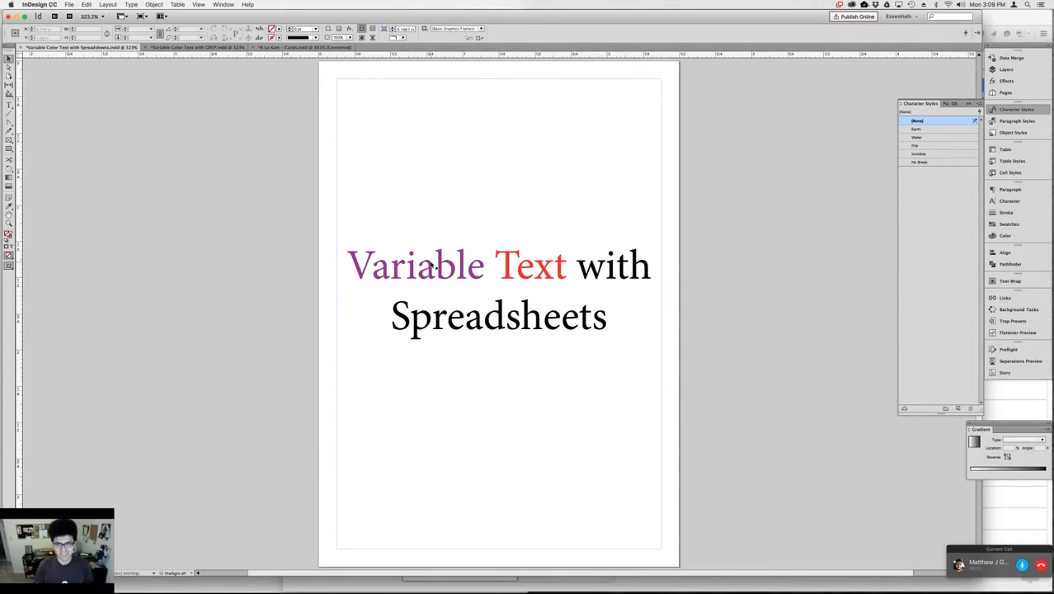
key("super+z")
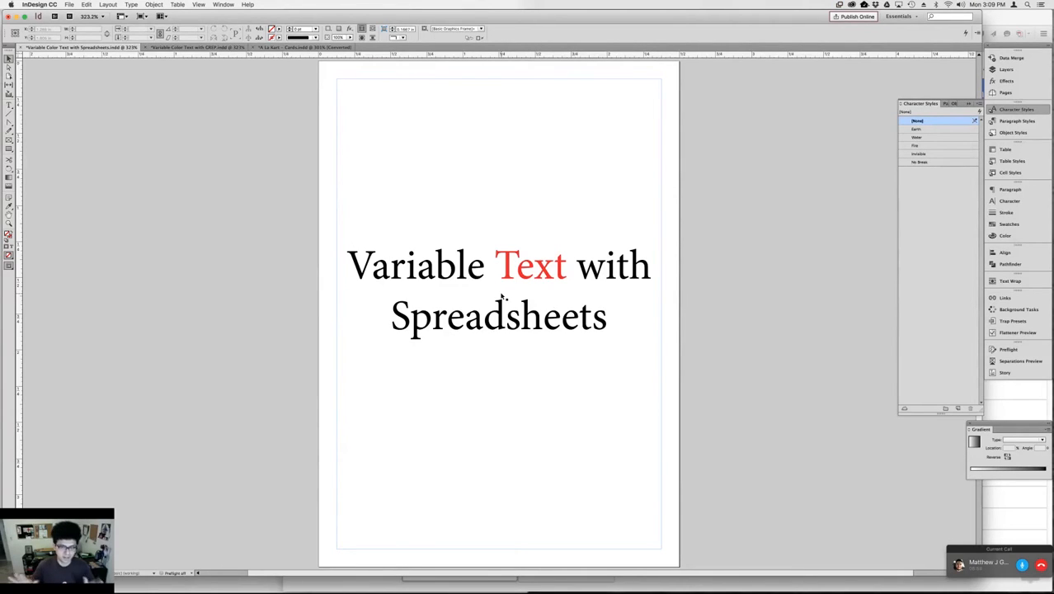
Load "Variable Color Text - without GREP.csv" from the Variable Color Text folder inside Class as the data merge source
double_click(529, 324)
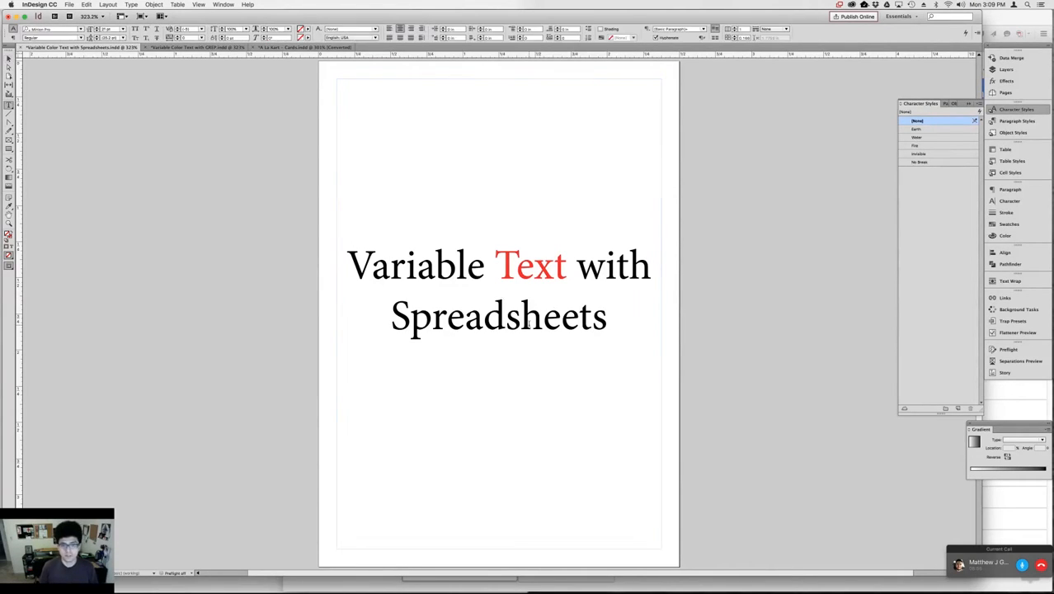
left_click(1010, 58)
left_click(975, 52)
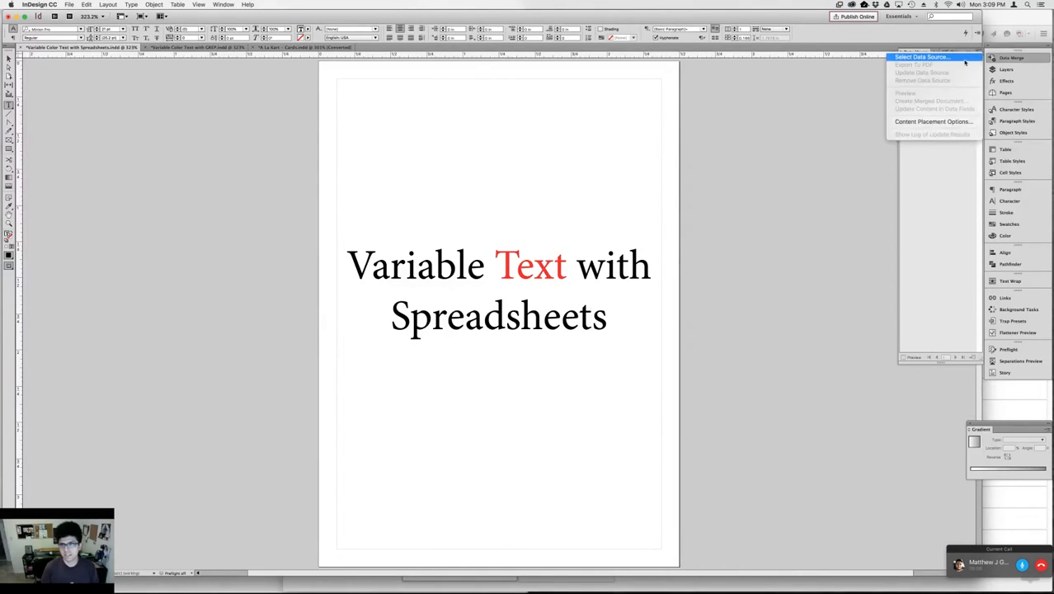
left_click(962, 58)
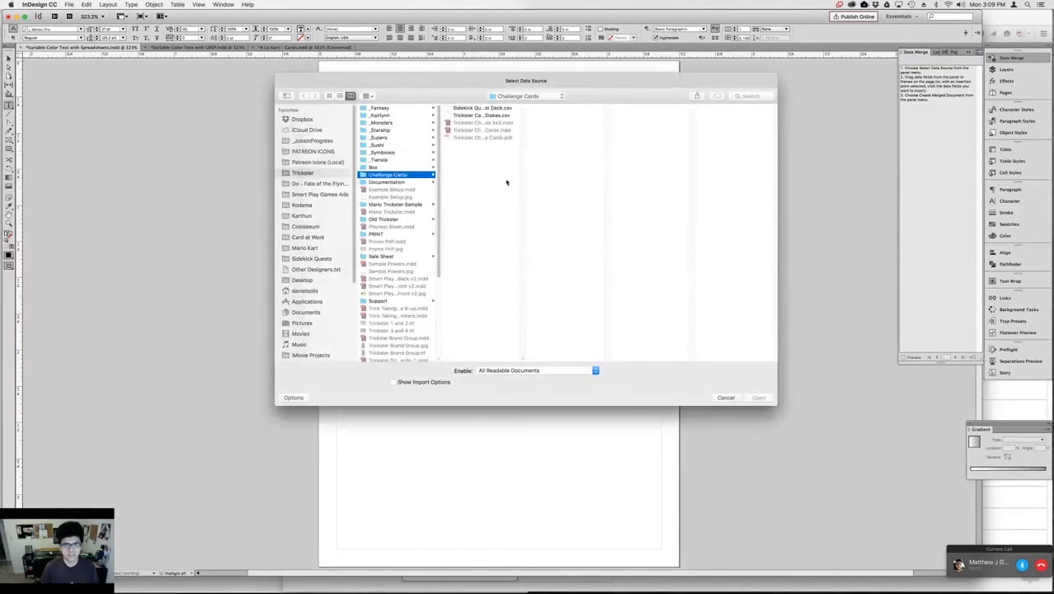
left_click_drag(522, 361, 600, 362)
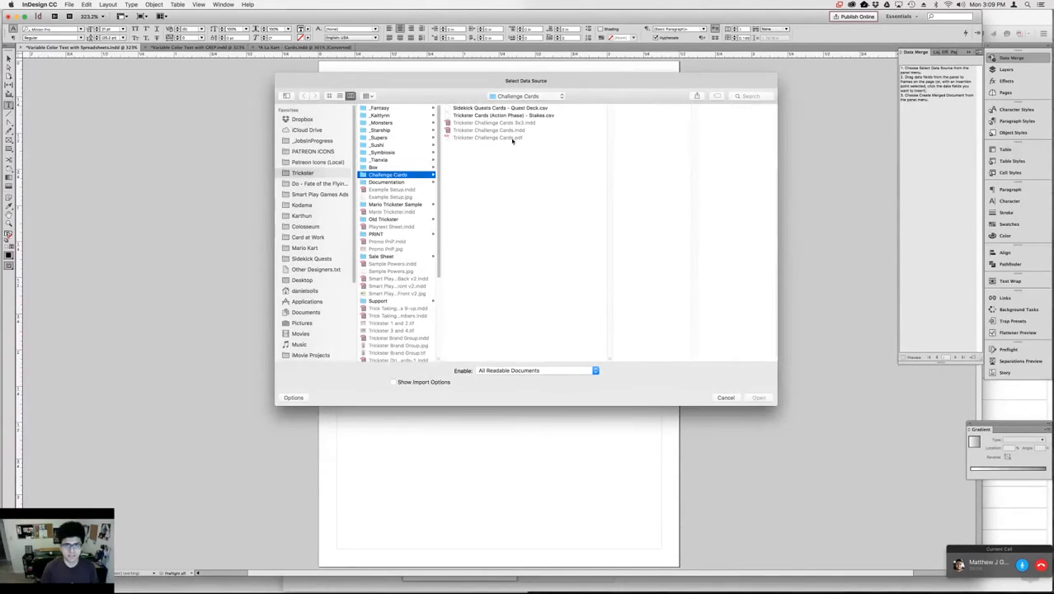
left_click(311, 140)
left_click(339, 95)
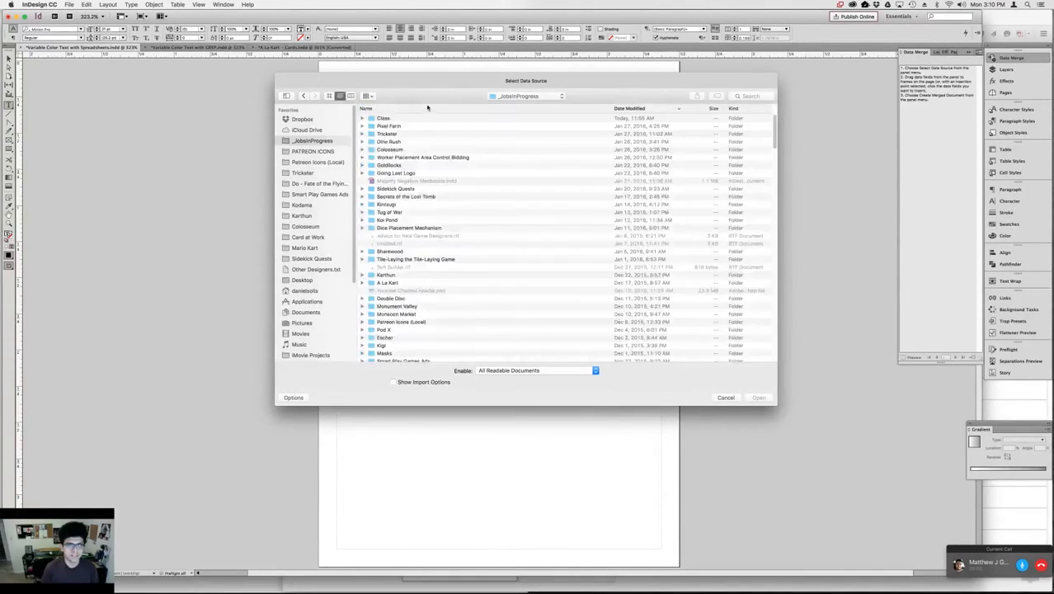
double_click(416, 121)
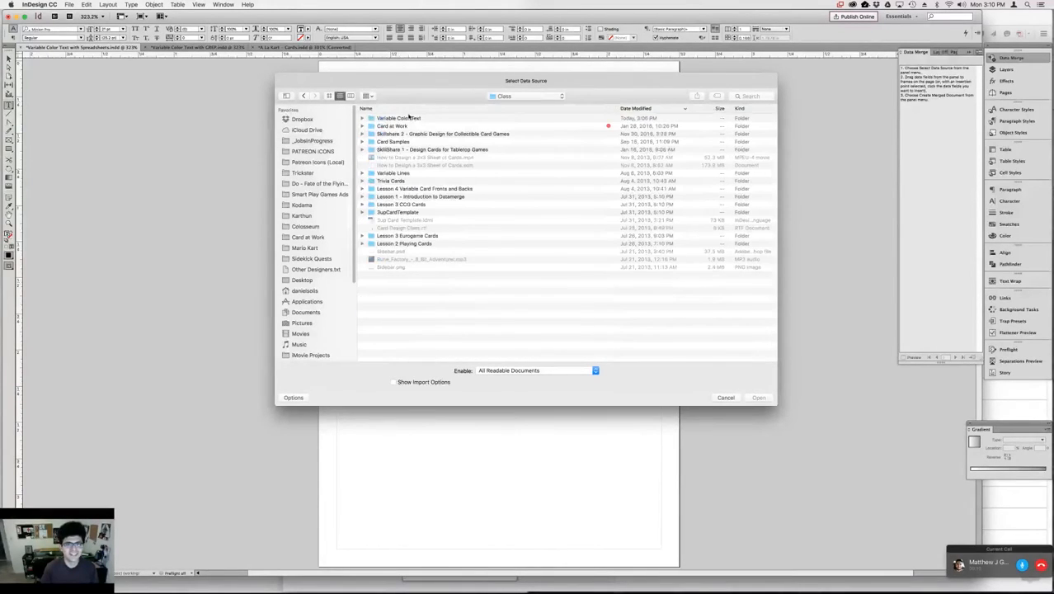
double_click(408, 118)
left_click(412, 119)
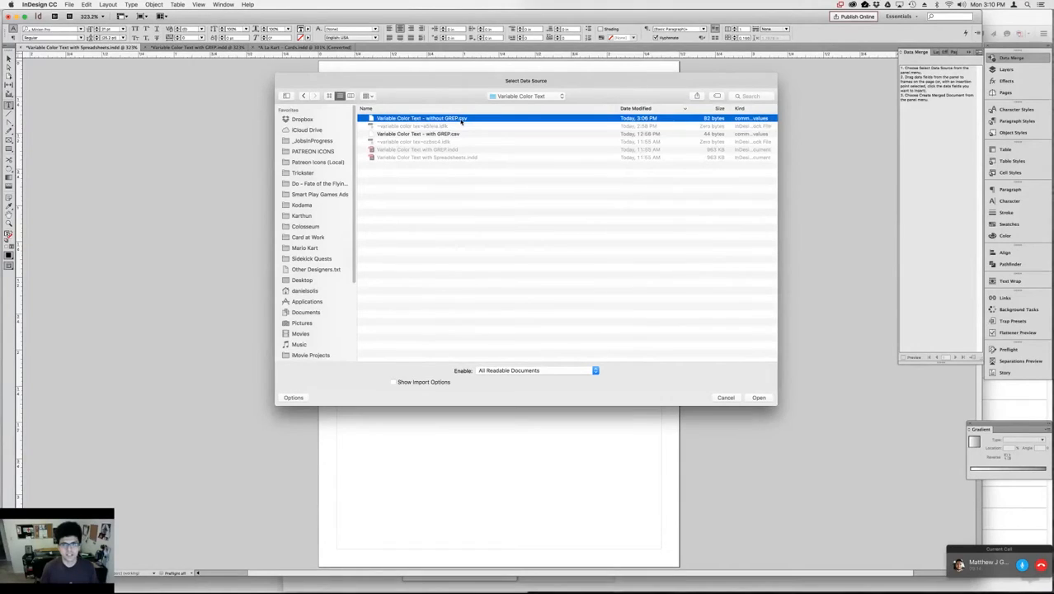
key("Return")
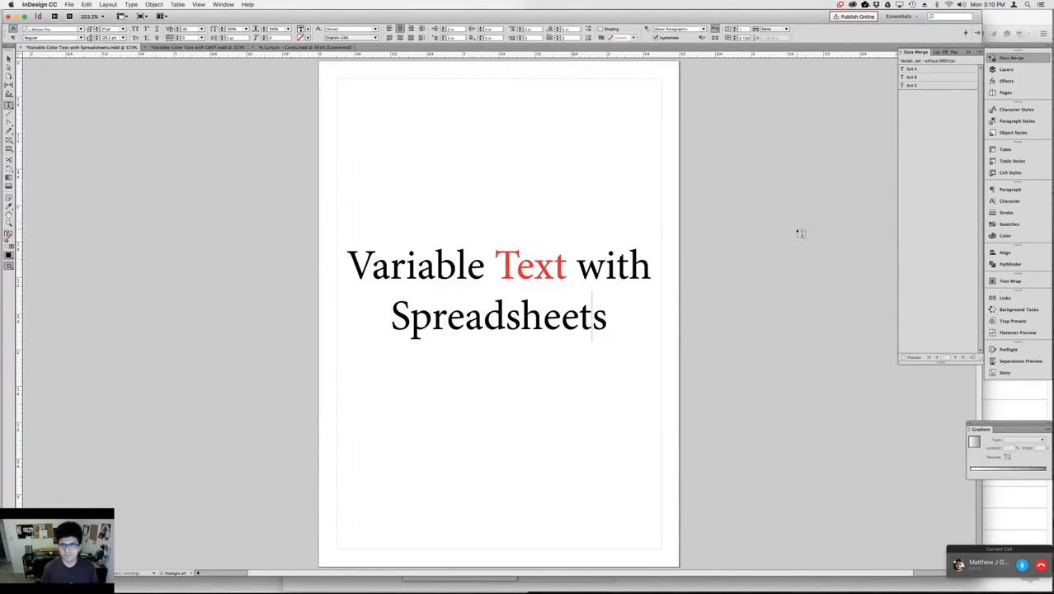
Insert the Suit A, Suit B and Suit C data fields consecutively on a new line below the title, and deselect the frame
left_click(623, 313)
key("Return")
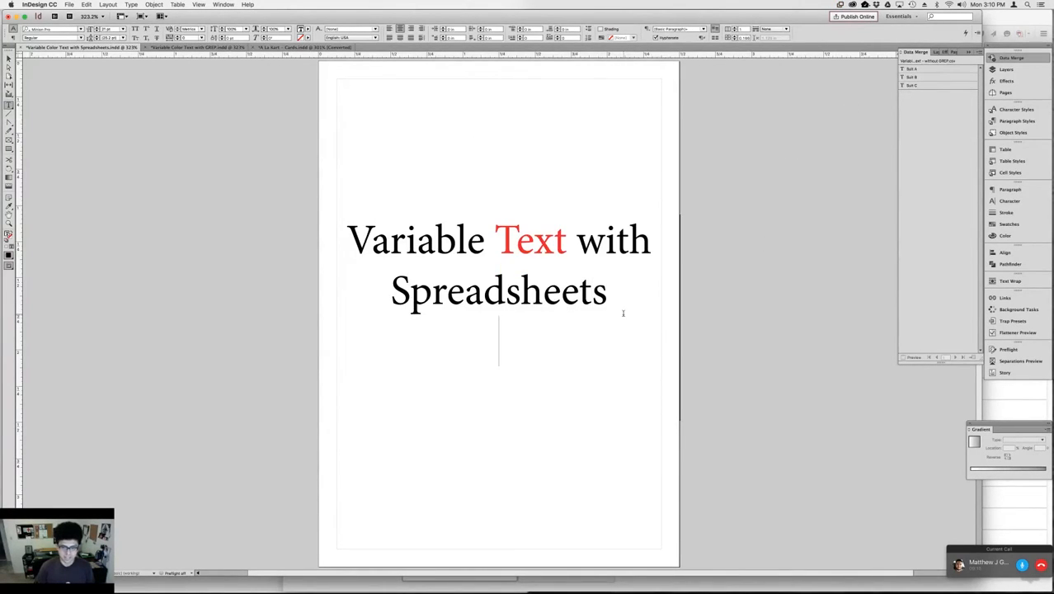
left_click(935, 70)
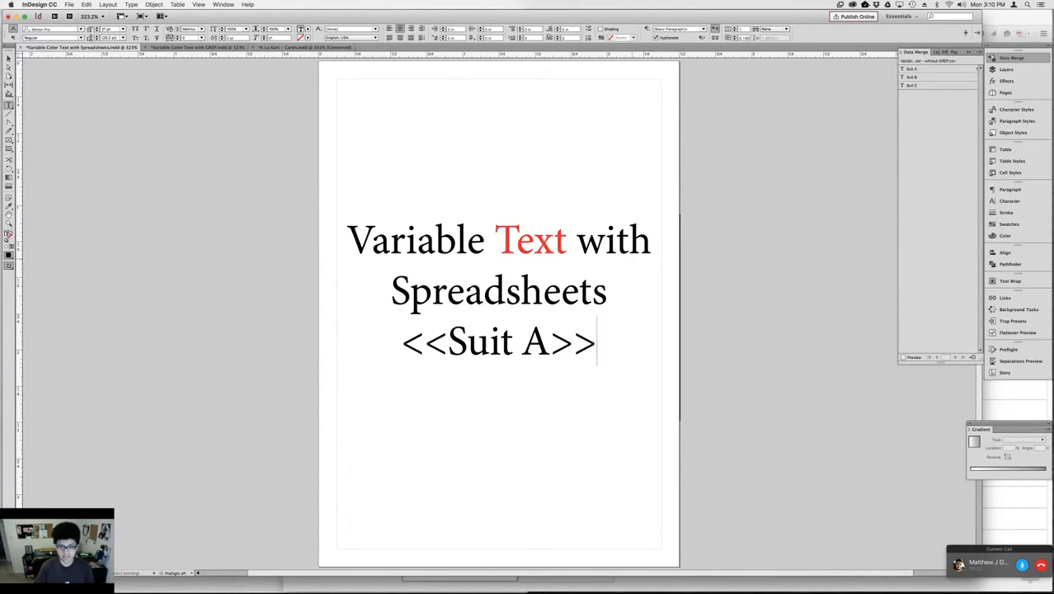
left_click(928, 79)
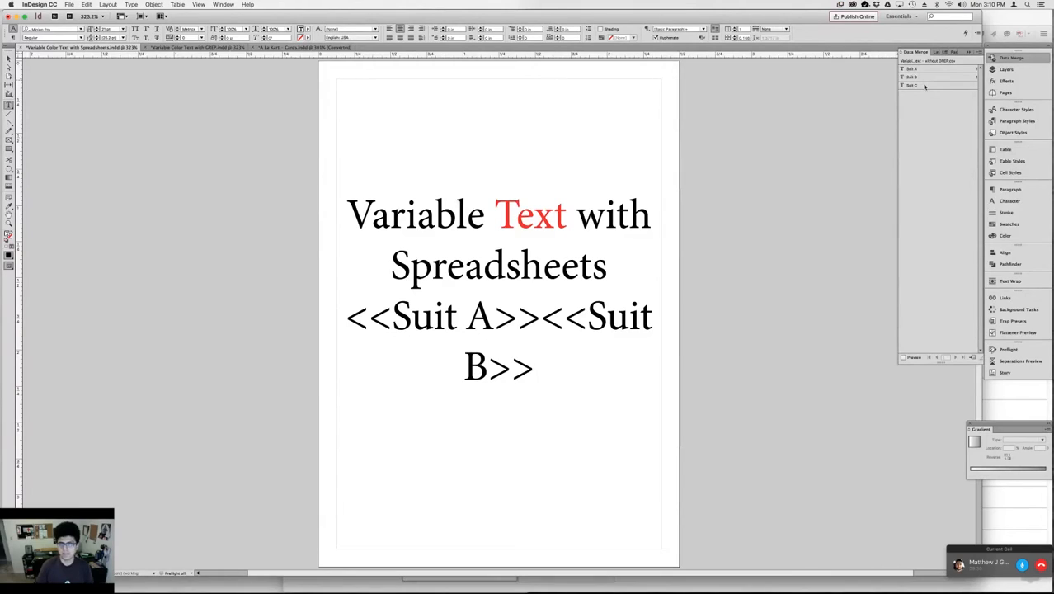
left_click(924, 86)
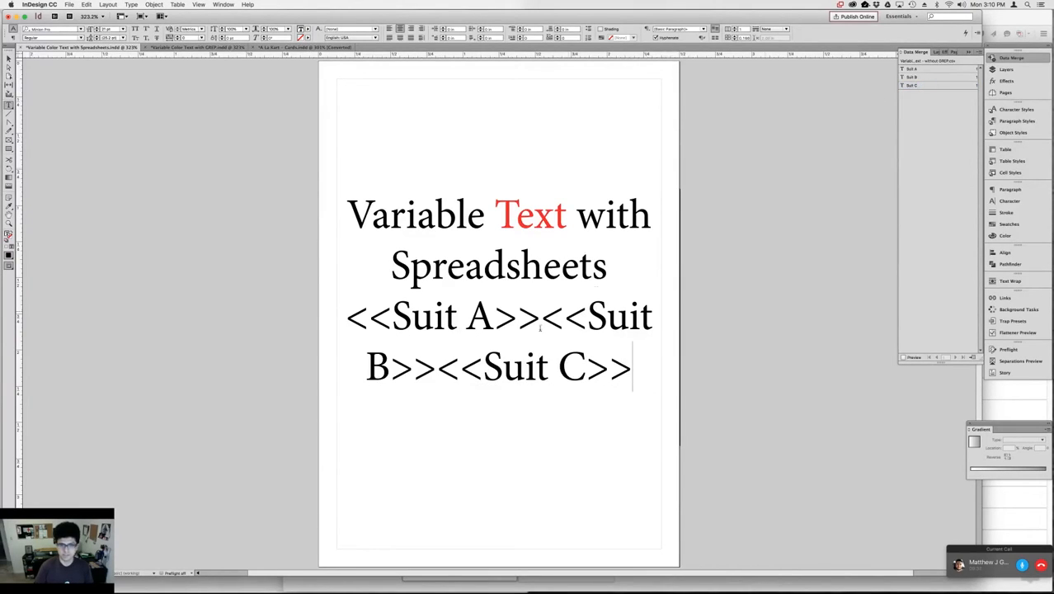
key("Escape")
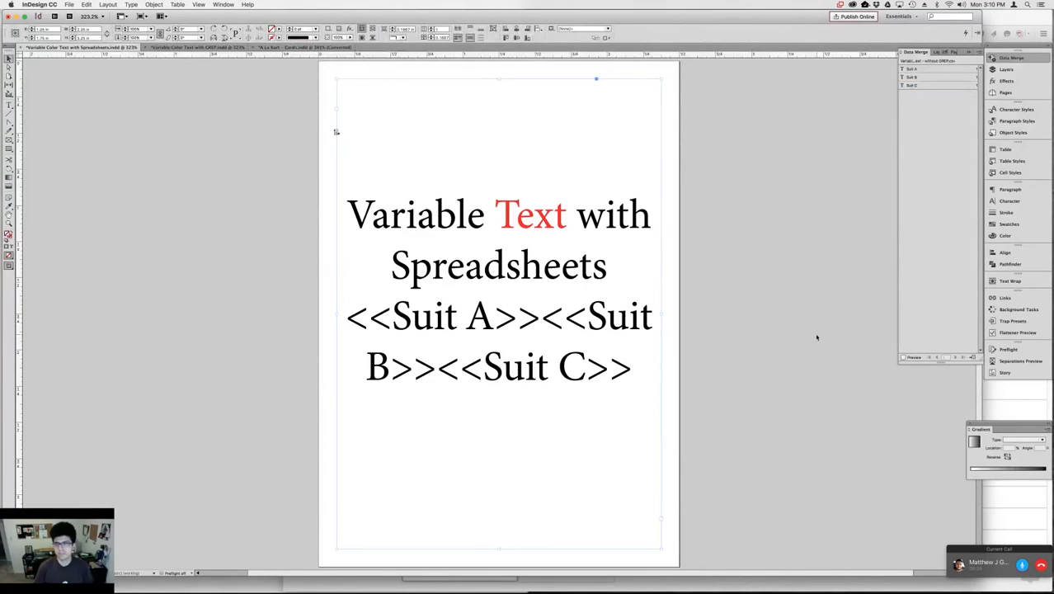
left_click(836, 366)
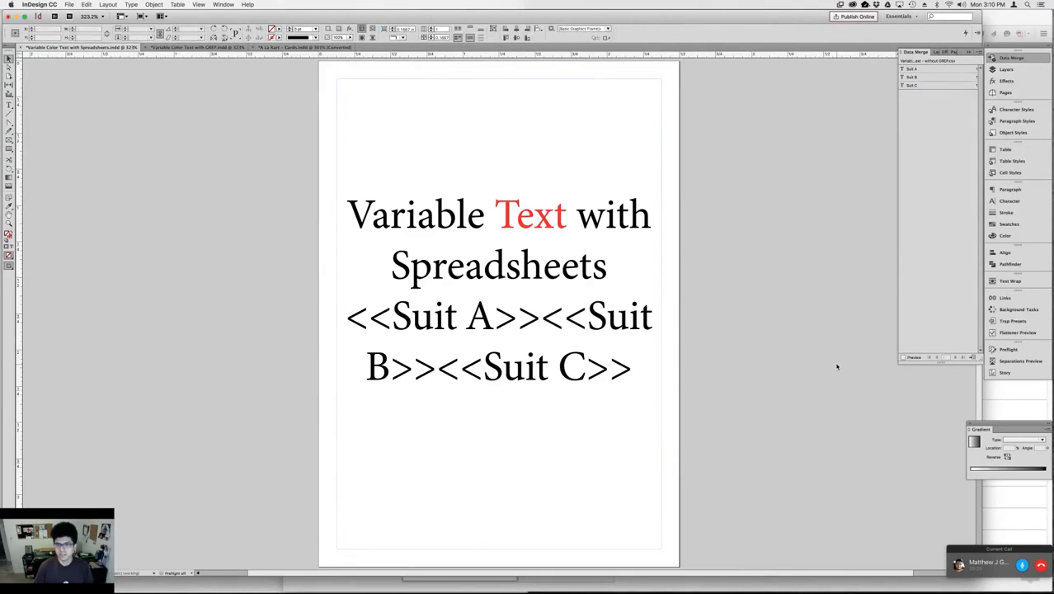
Turn on the data merge preview and go through the records forward and back to examine the suit name below the title
left_click(908, 358)
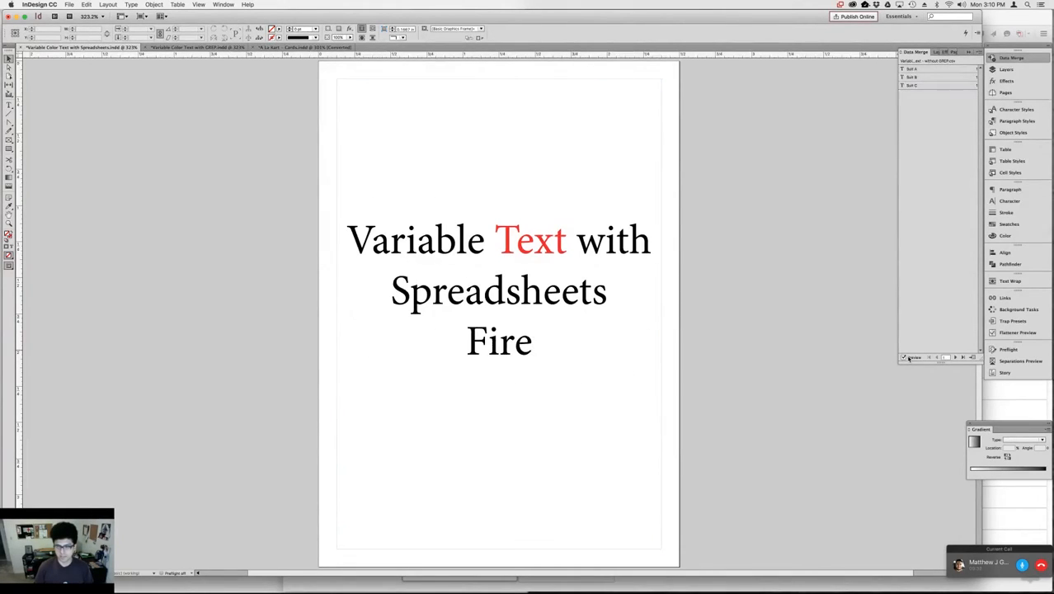
left_click(954, 358)
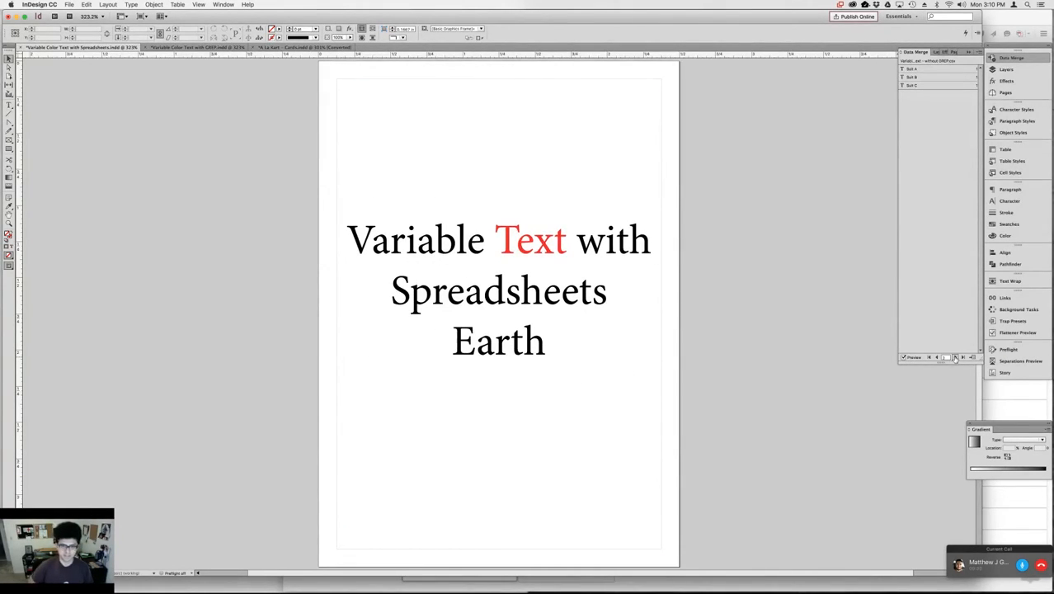
left_click(954, 357)
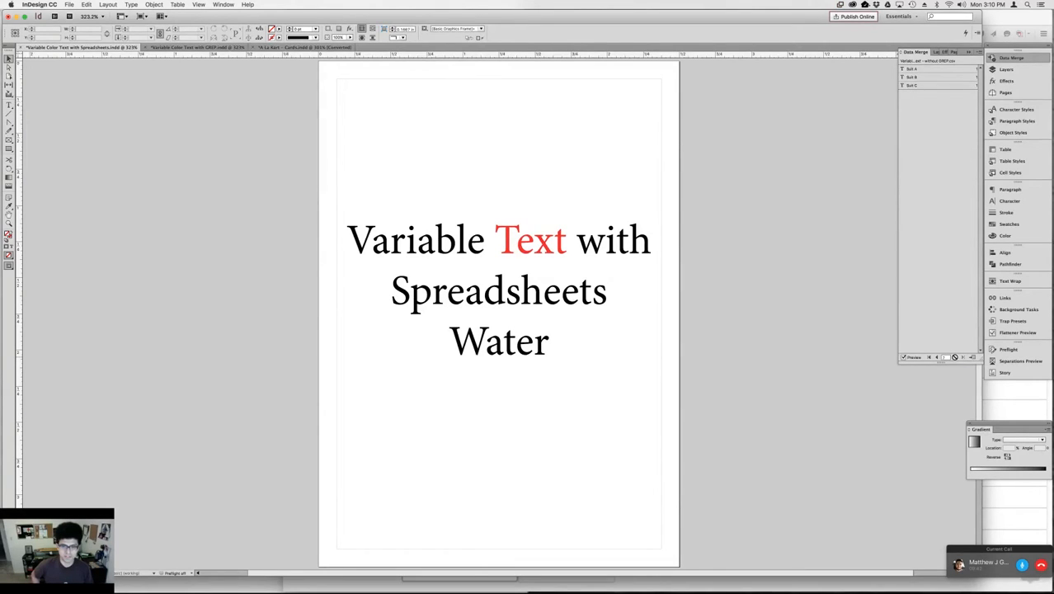
double_click(527, 339)
double_click(495, 346)
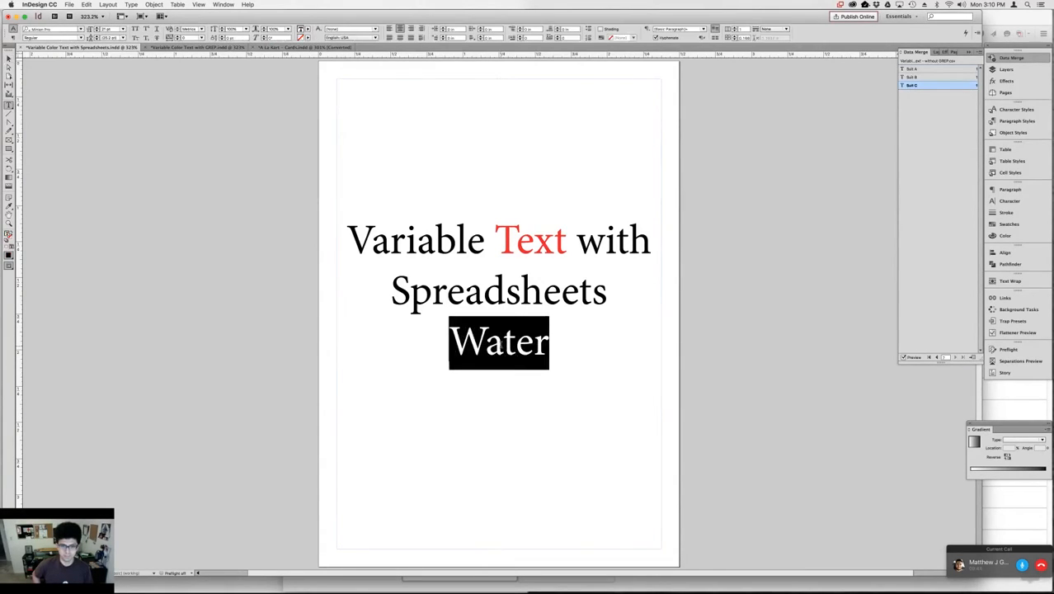
key("Escape")
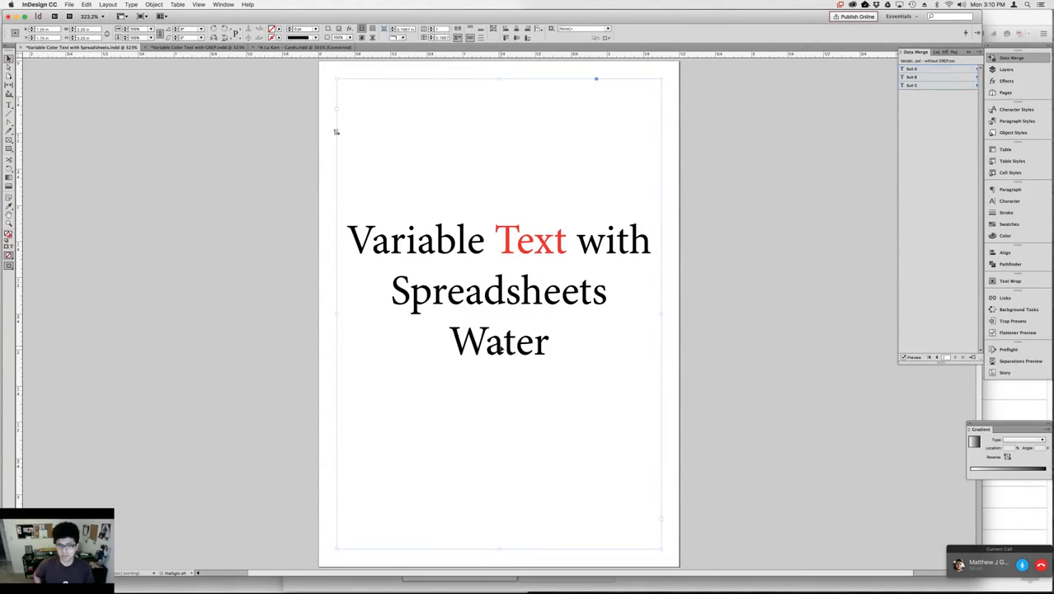
left_click(940, 358)
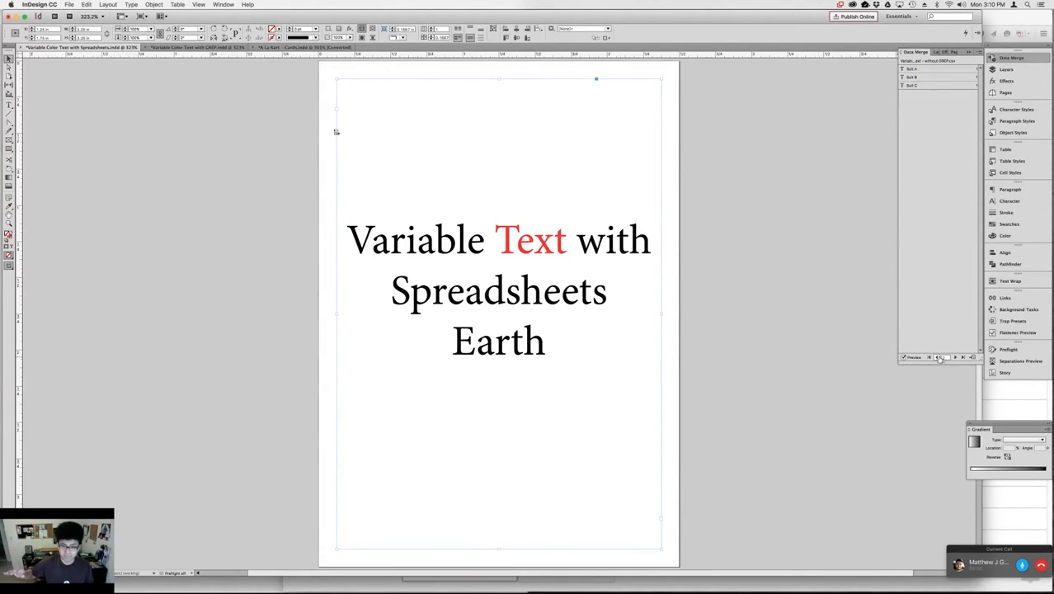
left_click(940, 357)
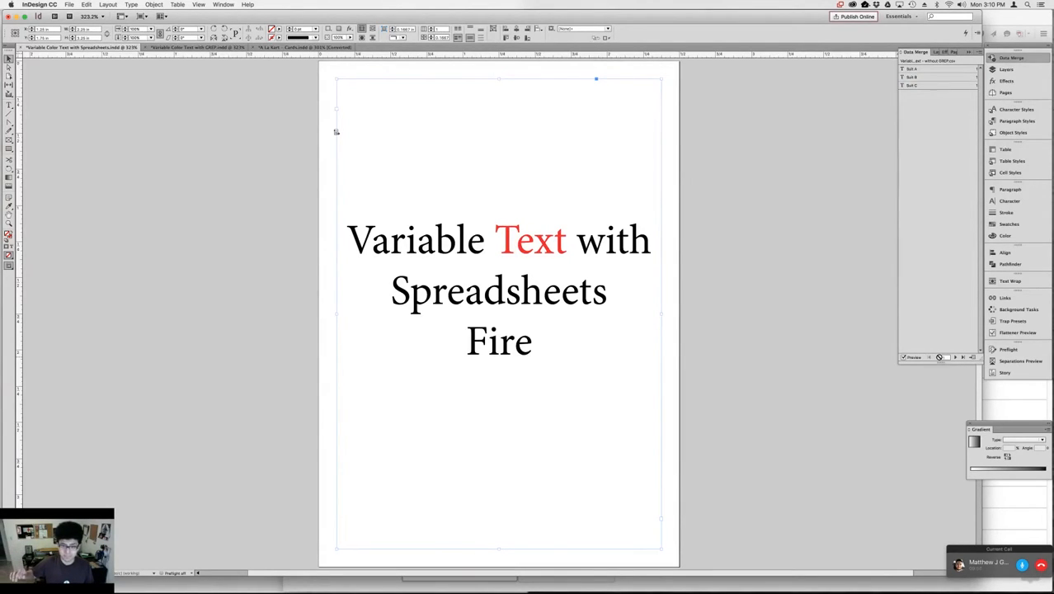
Turn off the merge preview and apply the Fire character style to the Suit A field
left_click(724, 319)
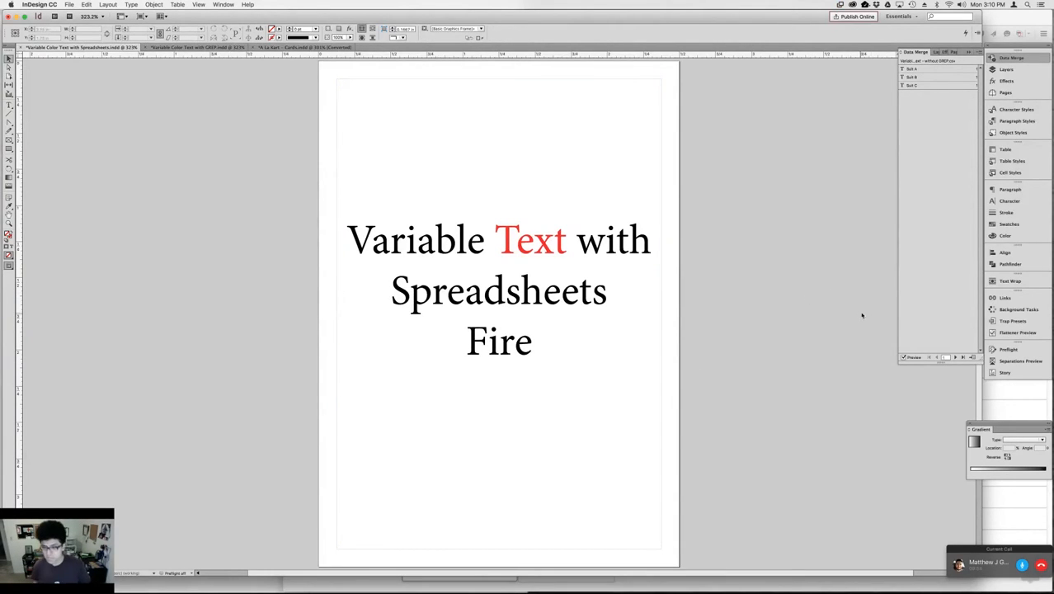
left_click(904, 358)
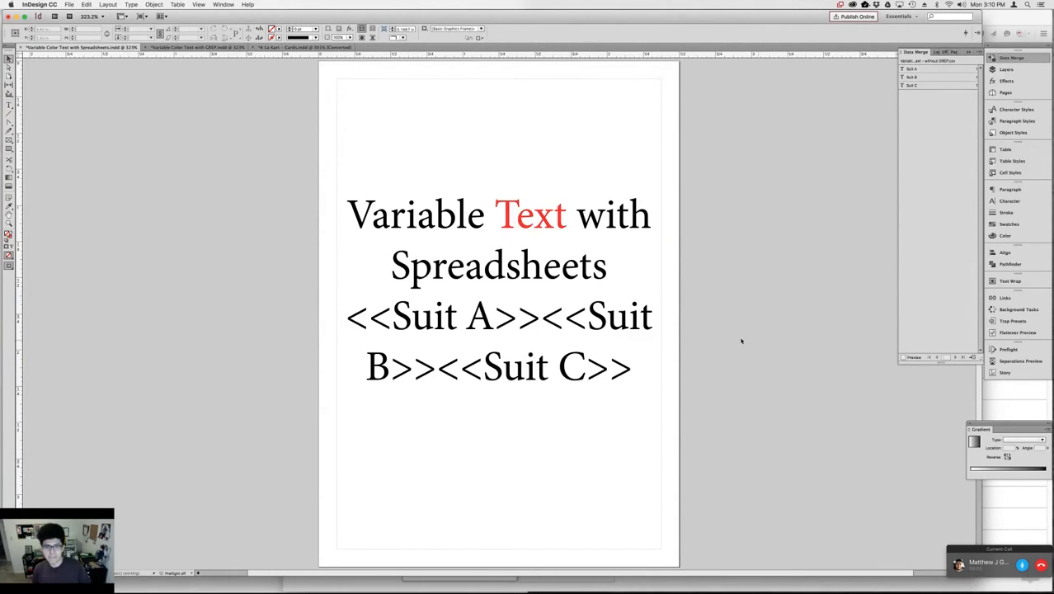
key("t")
left_click_drag(533, 313, 354, 307)
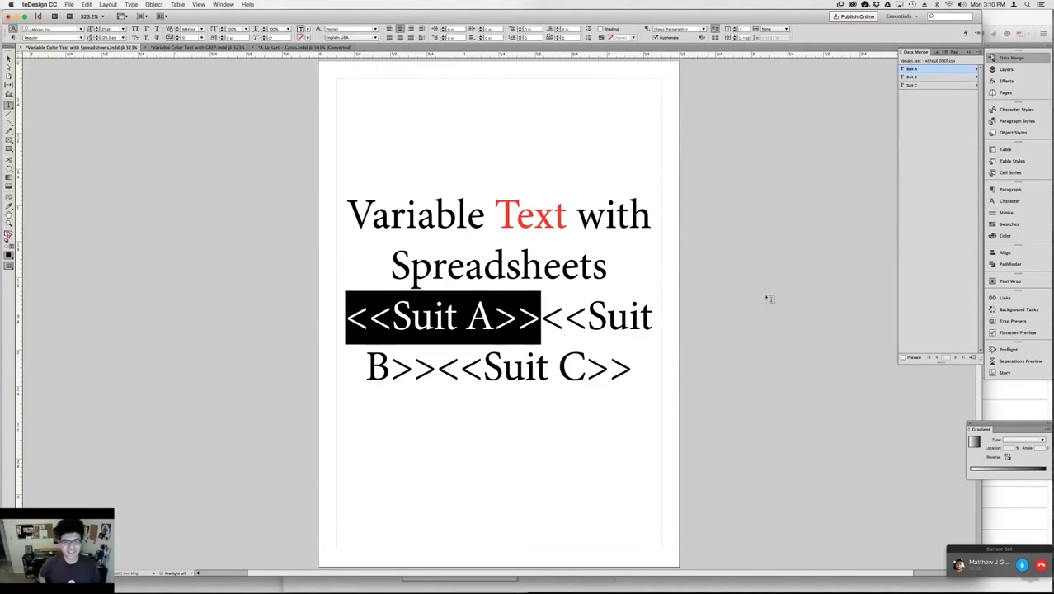
left_click(1014, 110)
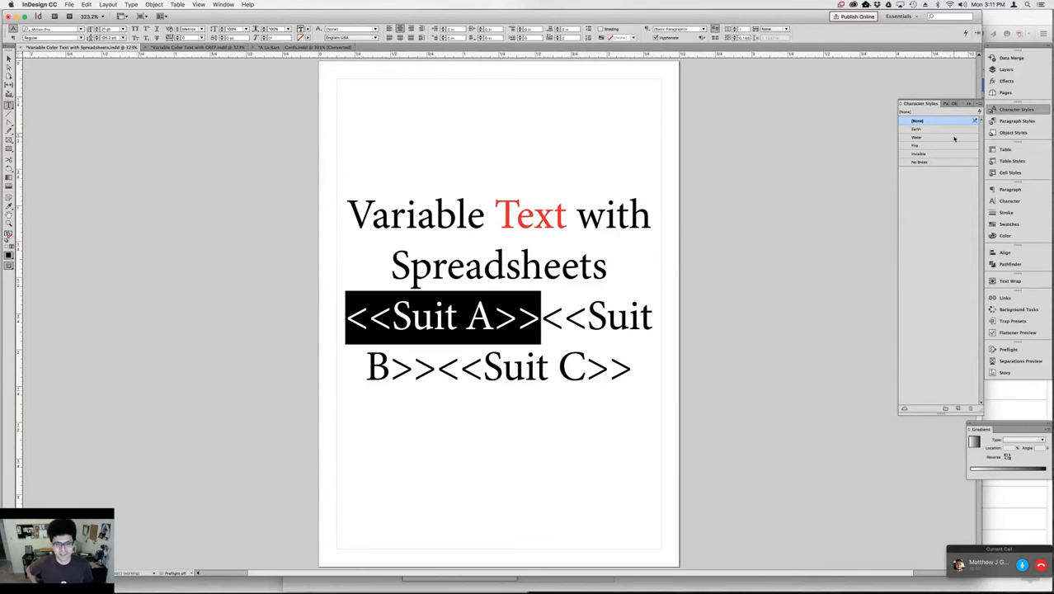
key("super+Tab")
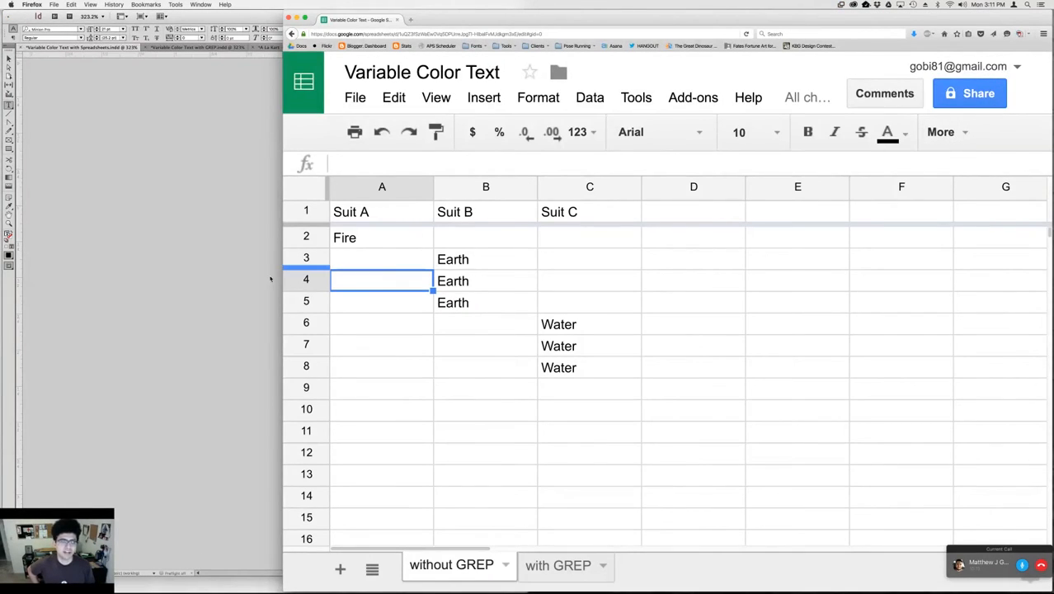
left_click(188, 285)
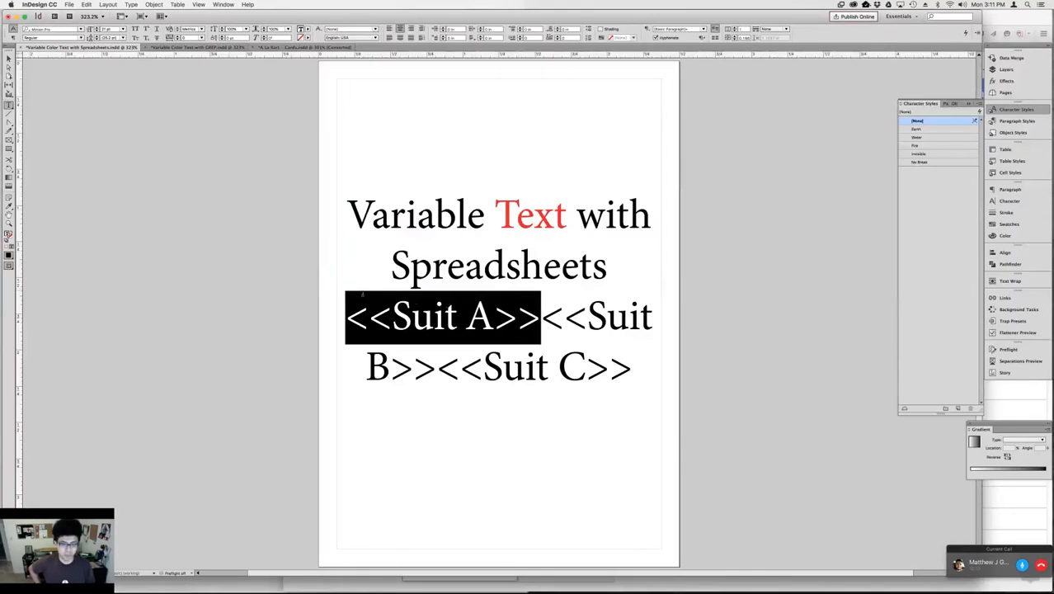
left_click(932, 146)
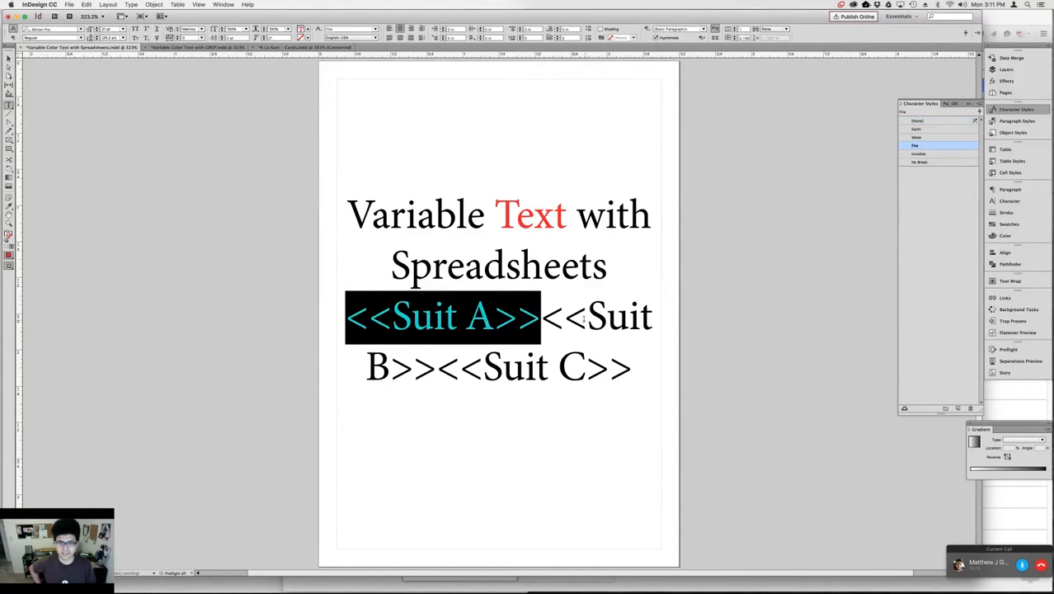
Apply the Earth character style to the whole Suit B field, checking its suit against the spreadsheet in Firefox
left_click(587, 318)
left_click_drag(541, 319, 441, 364)
key("super+Tab")
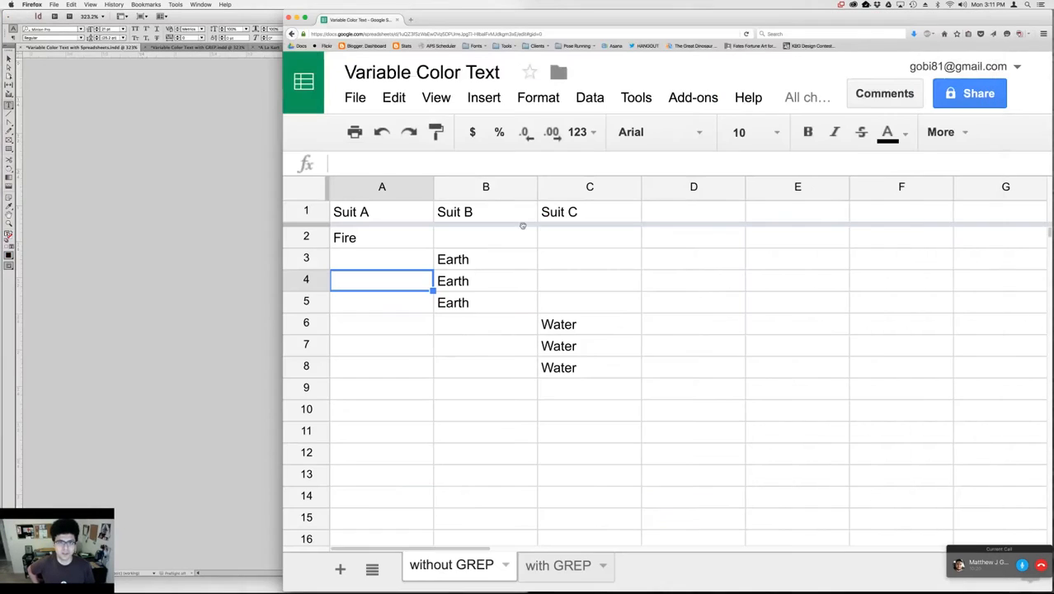
key("super+Tab")
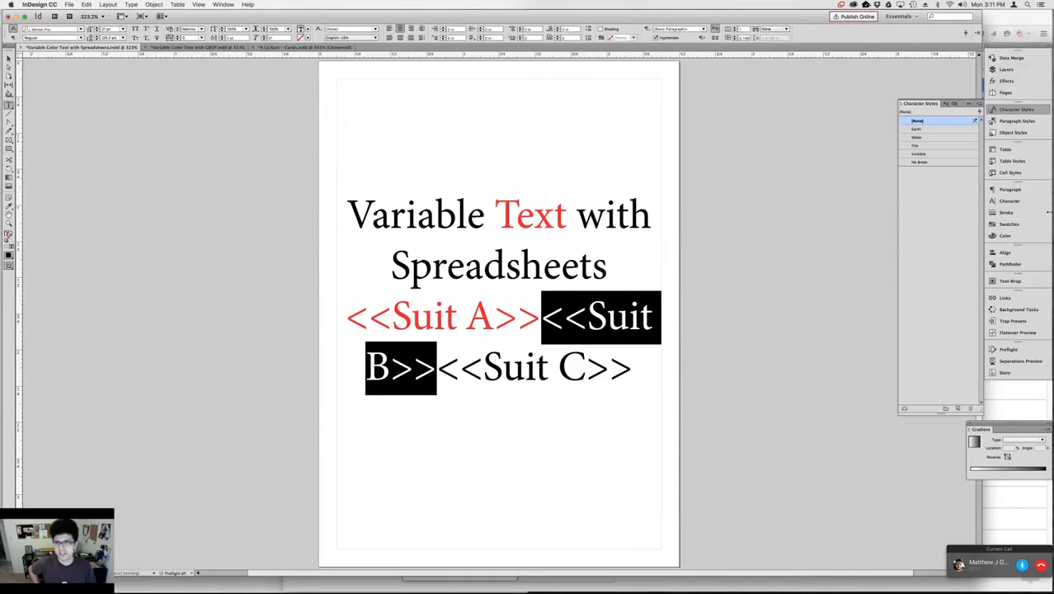
left_click(926, 129)
Check the Suit C column in the spreadsheet and apply the Water character style to the Suit C field
left_click_drag(633, 367, 438, 367)
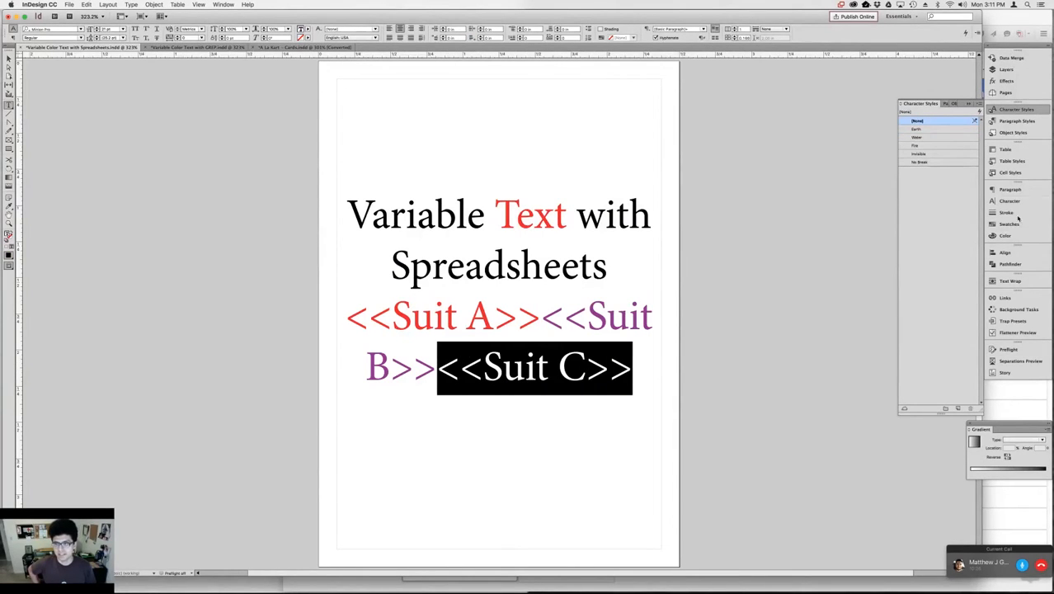
key("super+Tab")
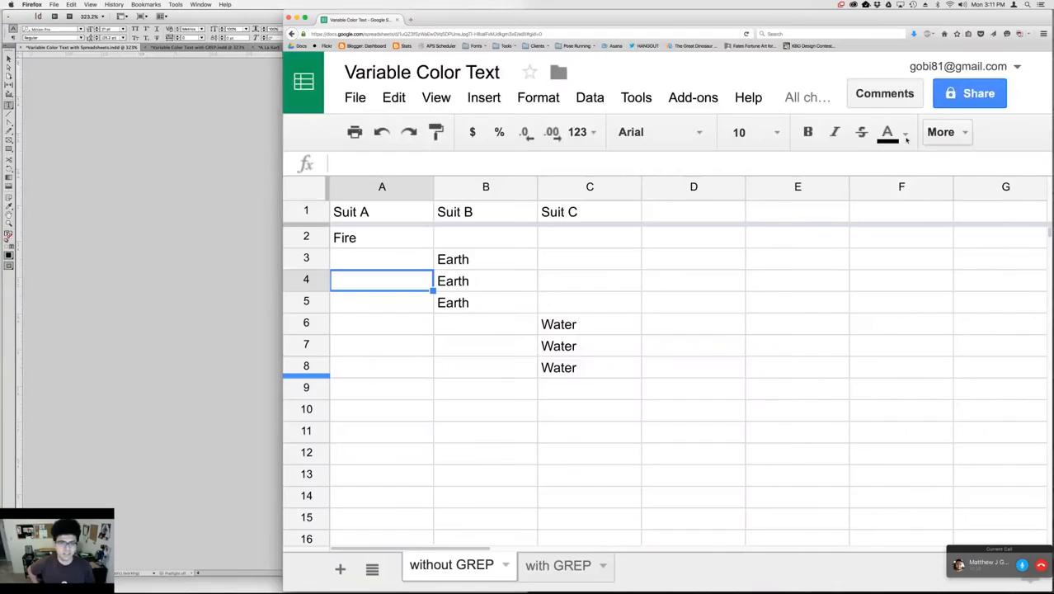
key("super+Tab")
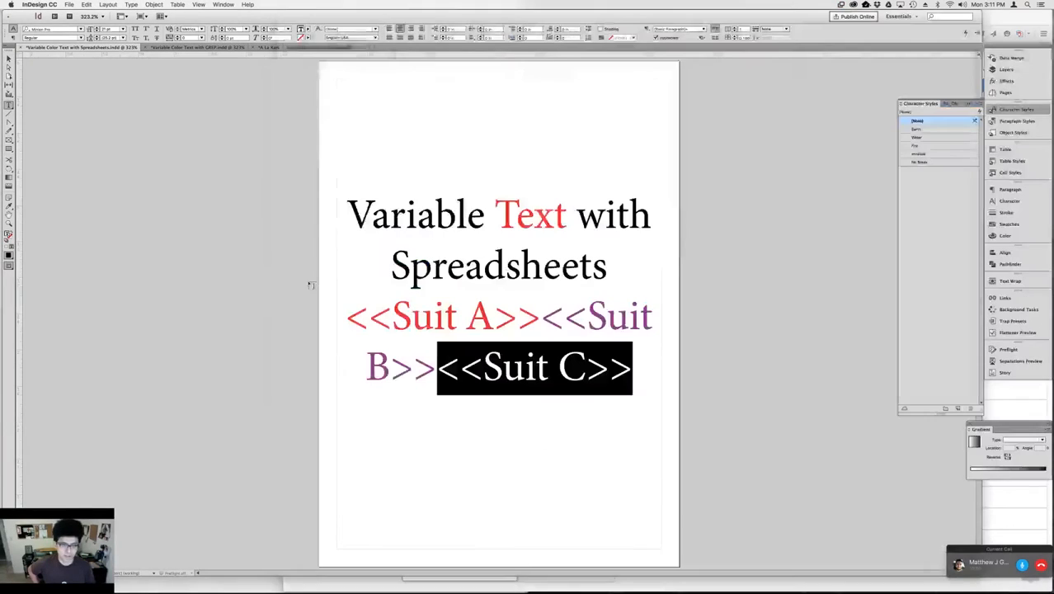
left_click(915, 137)
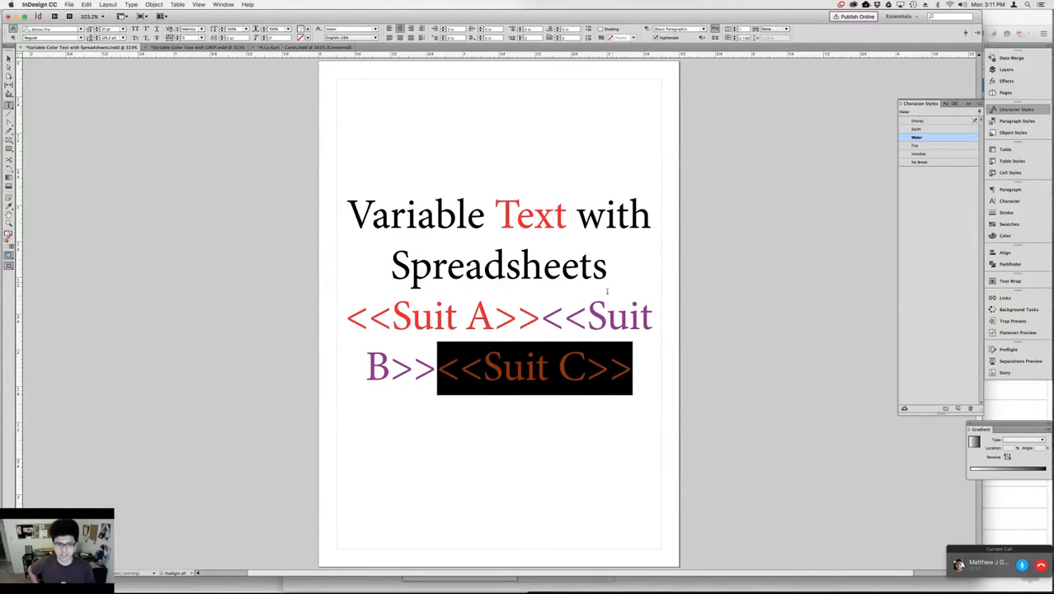
key("super+shift+a")
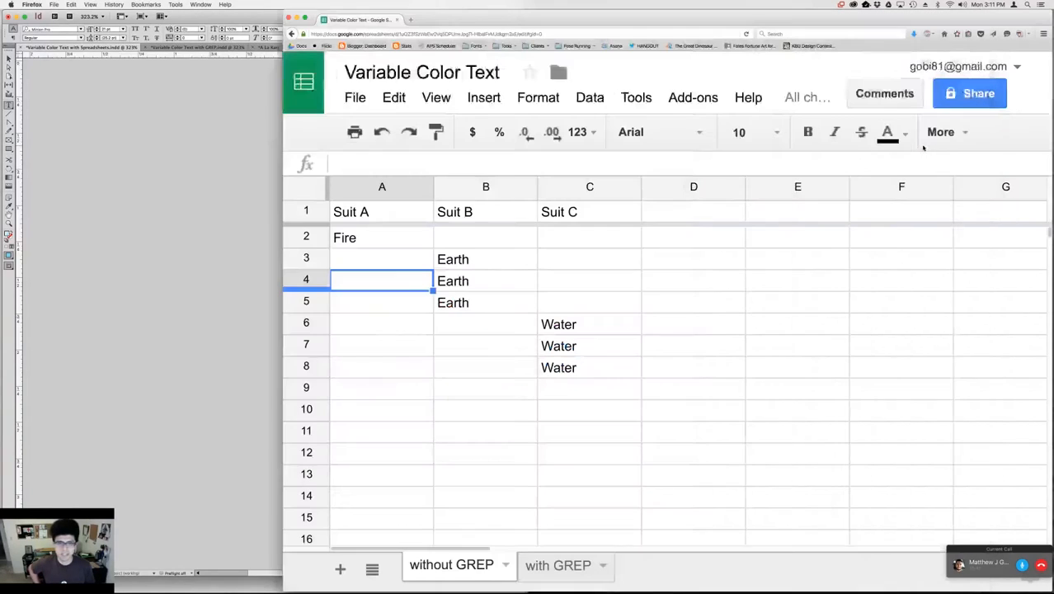
Switch to the spreadsheet in Firefox, examine the Suit B entries in rows 4 and 5, and return to InDesign
key("super+Tab")
left_click(480, 283)
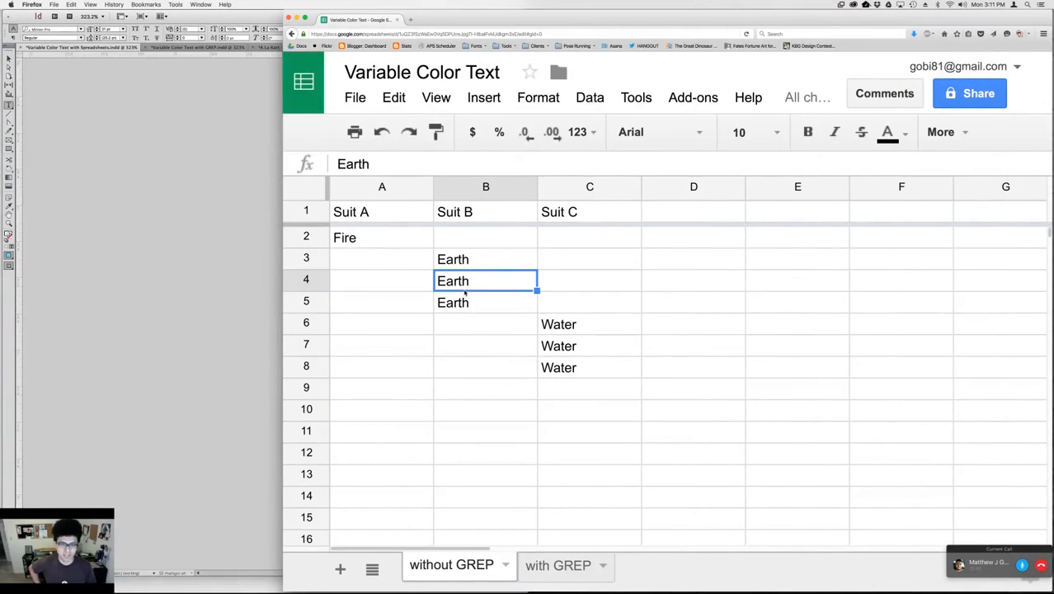
left_click(464, 303)
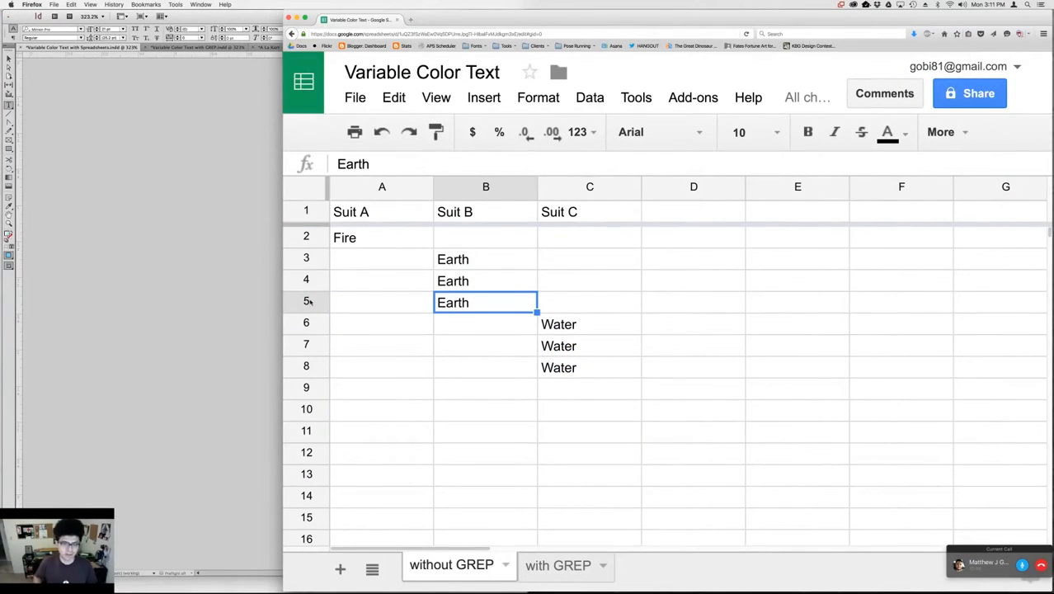
left_click(261, 299)
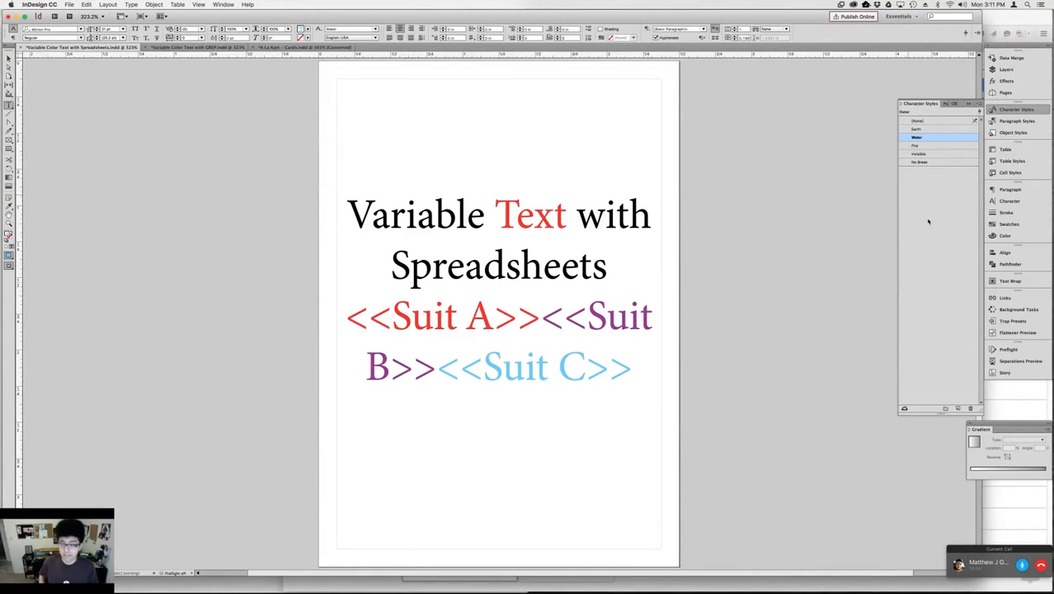
Preview the data merge, step forward through the records to examine the suit name colors, and turn the preview off
left_click_drag(537, 330, 346, 328)
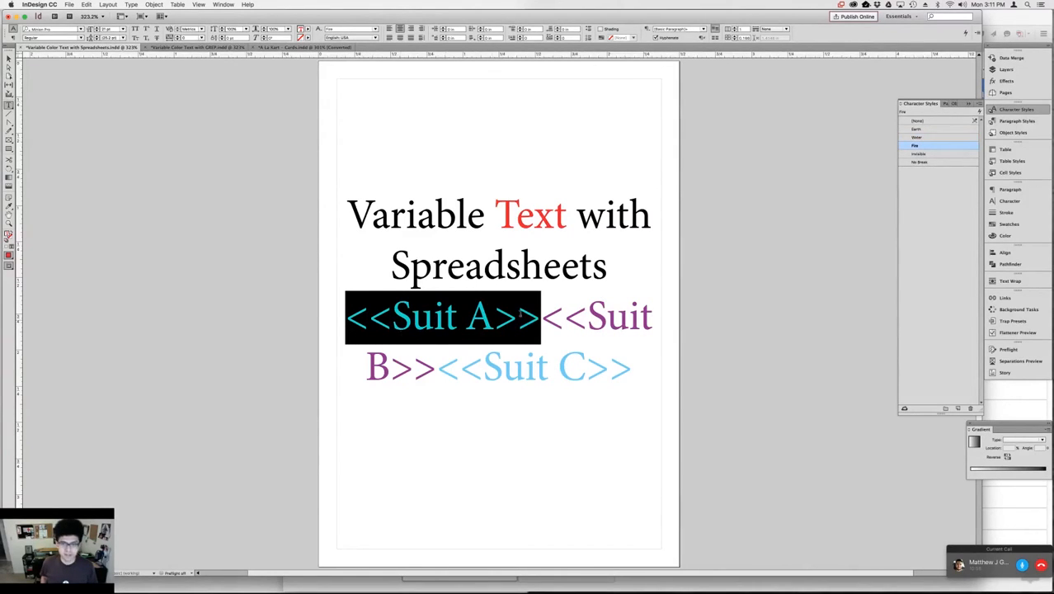
key("Escape")
left_click(723, 295)
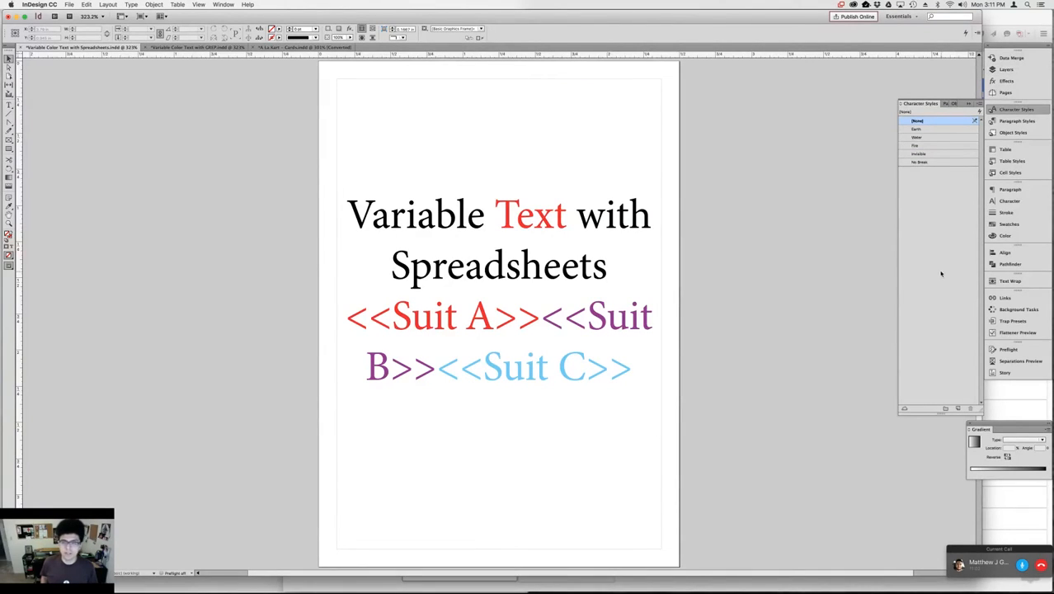
left_click(1007, 58)
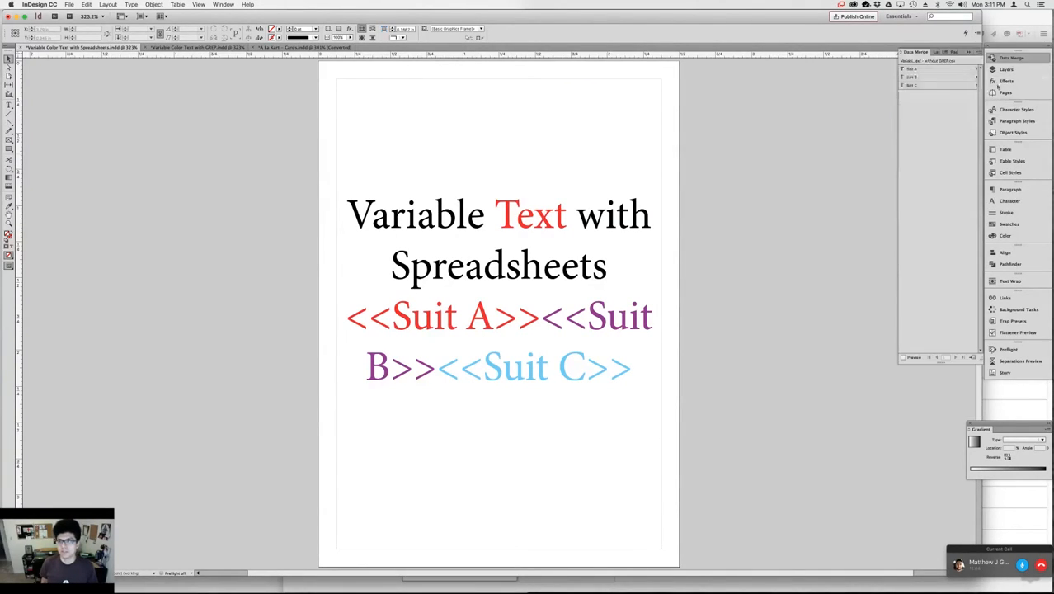
left_click(909, 358)
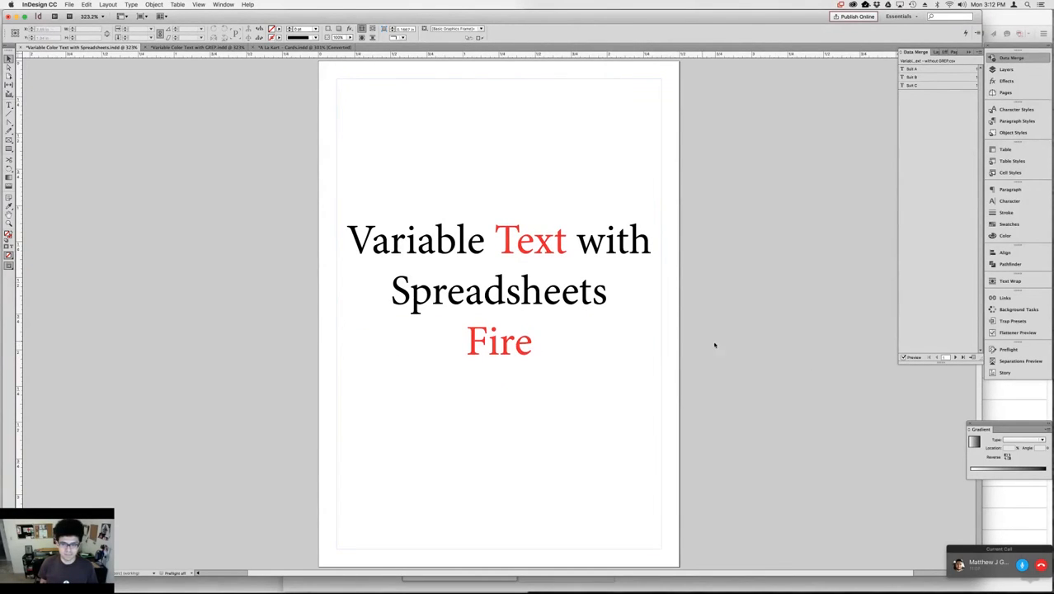
left_click(956, 357)
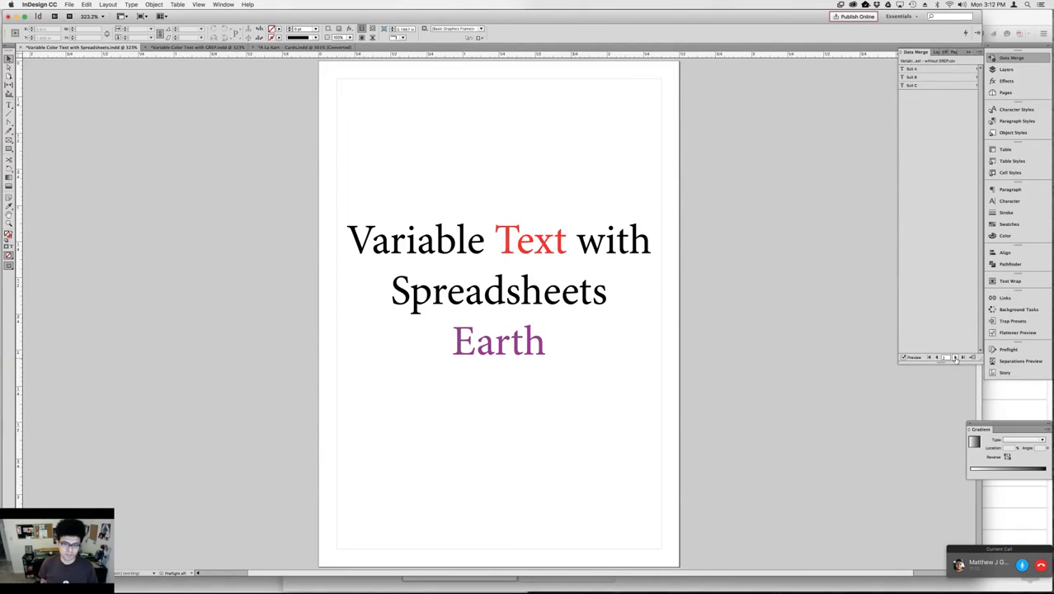
left_click(955, 357)
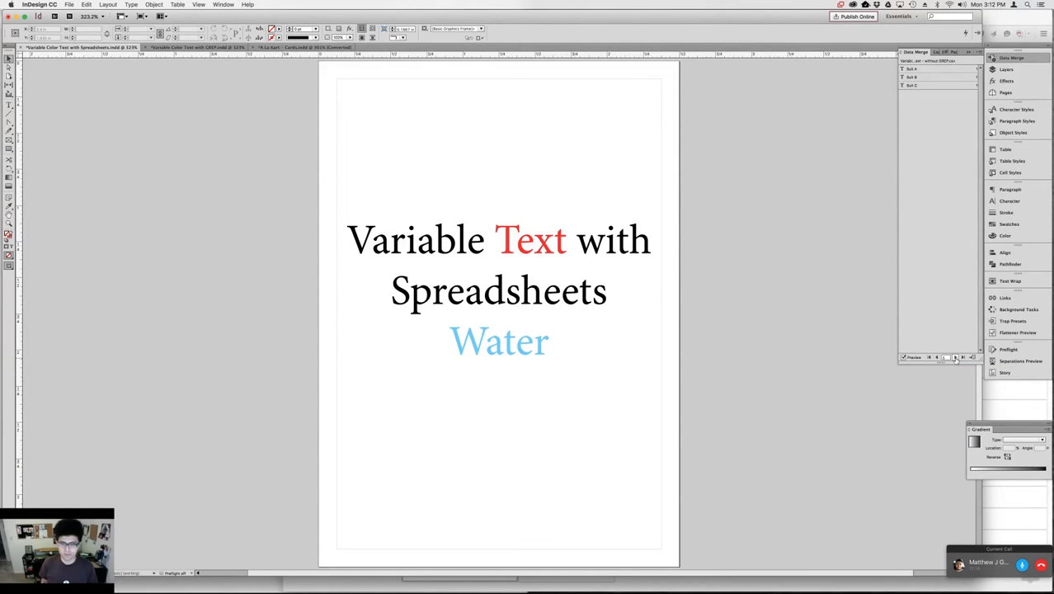
left_click(908, 358)
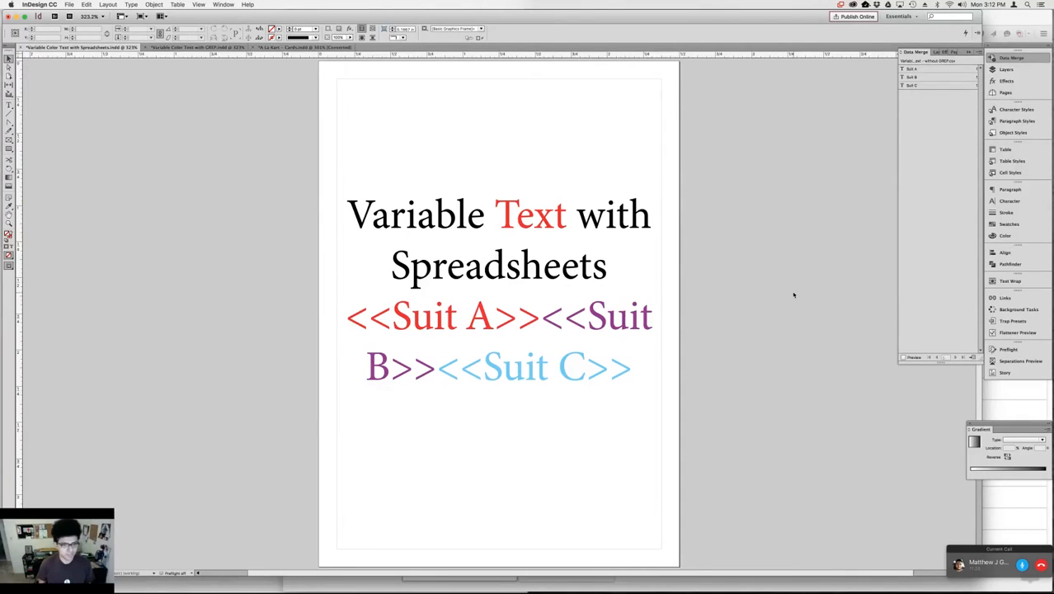
Switch to the spreadsheet in Firefox and compare the Suit A and Suit C entries on the "without GREP" sheet
key("super+Tab")
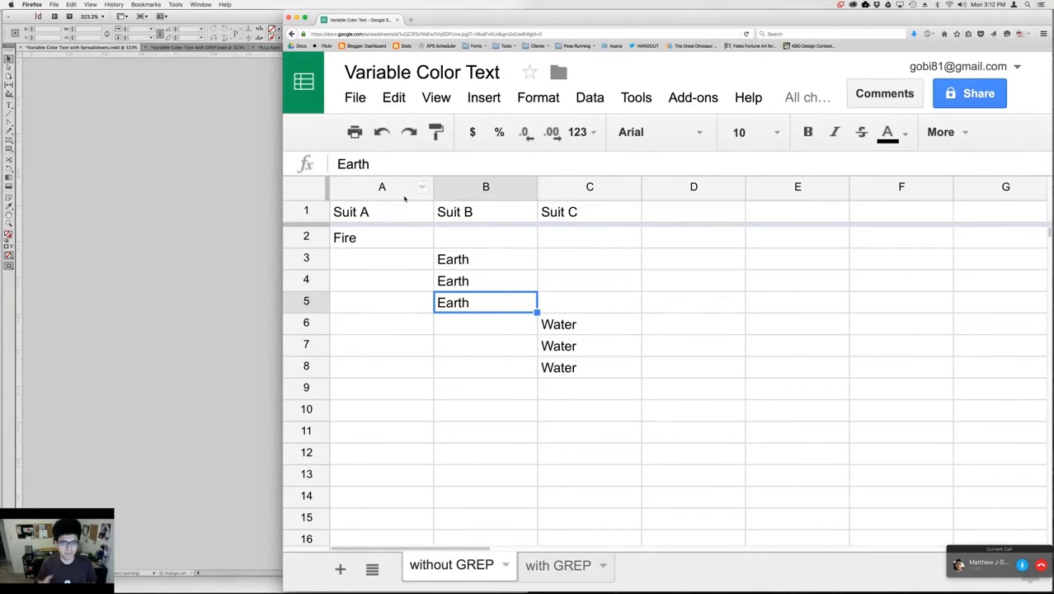
left_click(369, 238)
left_click(597, 320)
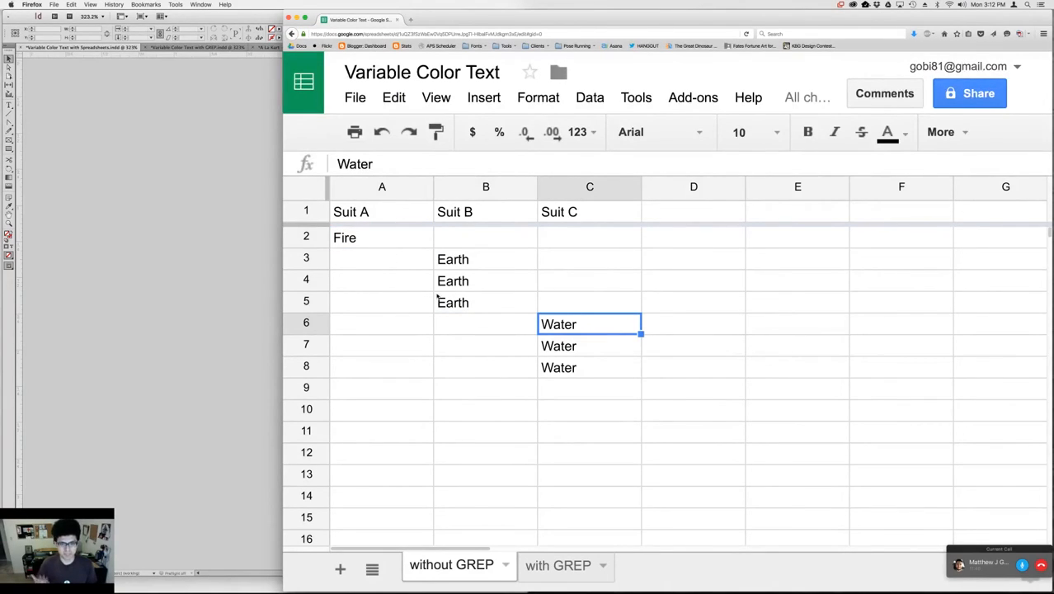
Open the "with GREP" sheet and go through the single Suit column to examine its header and suit names
left_click(557, 569)
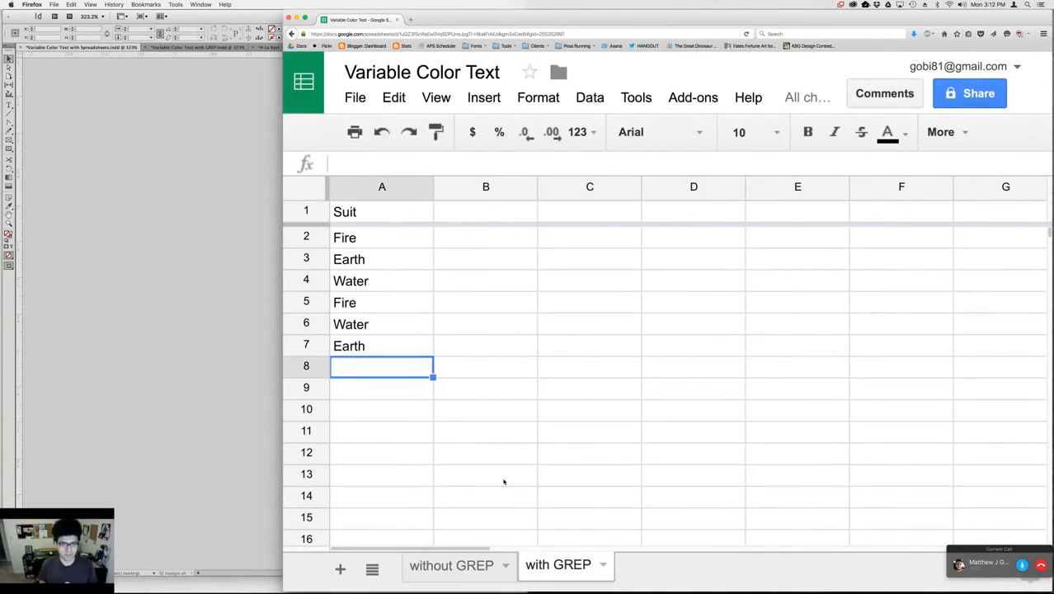
left_click(364, 213)
left_click(407, 310)
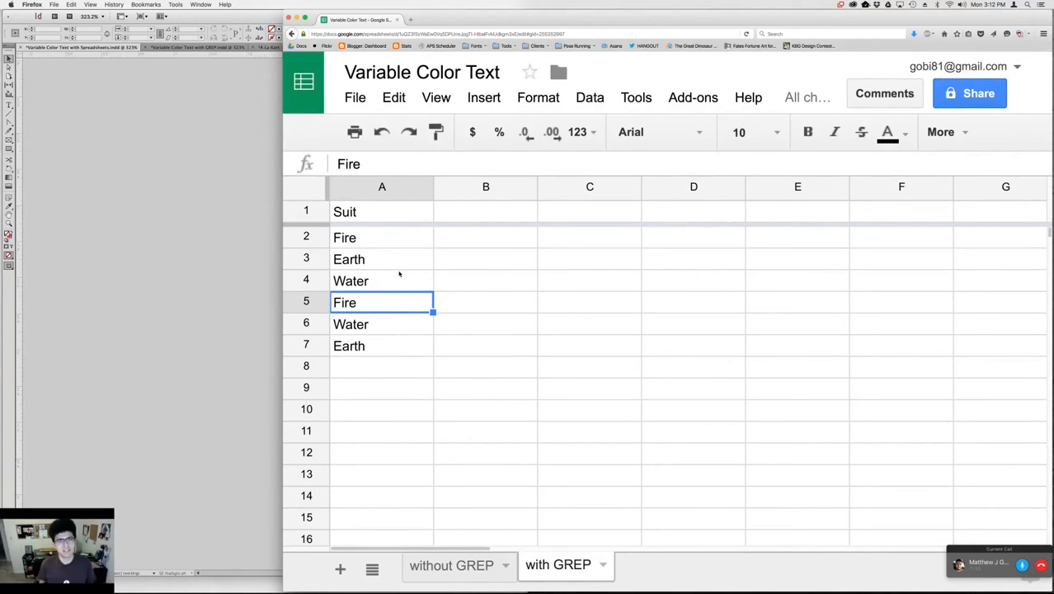
left_click(385, 210)
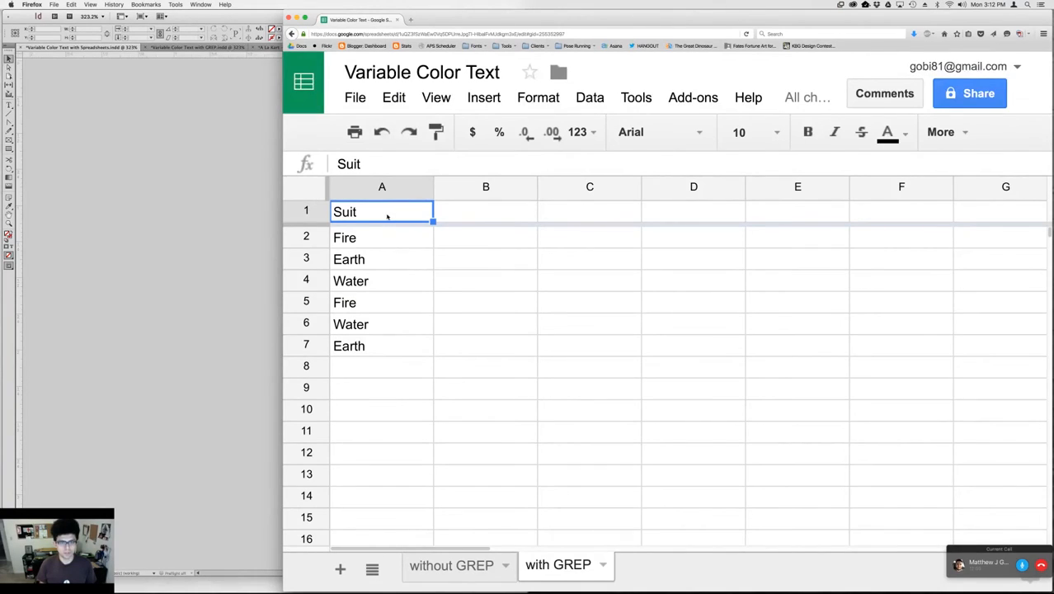
key("Down")
key("Down")
key("Down")
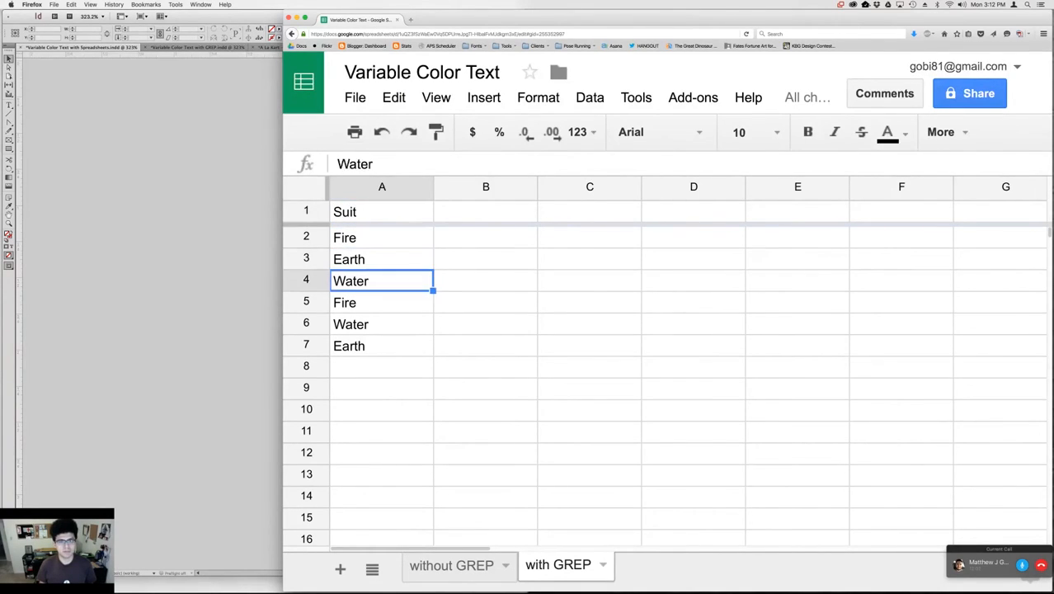
key("Down")
key("Down")
key("Down")
key("Up")
key("Up")
key("Up")
key("Up")
key("Up")
key("Down")
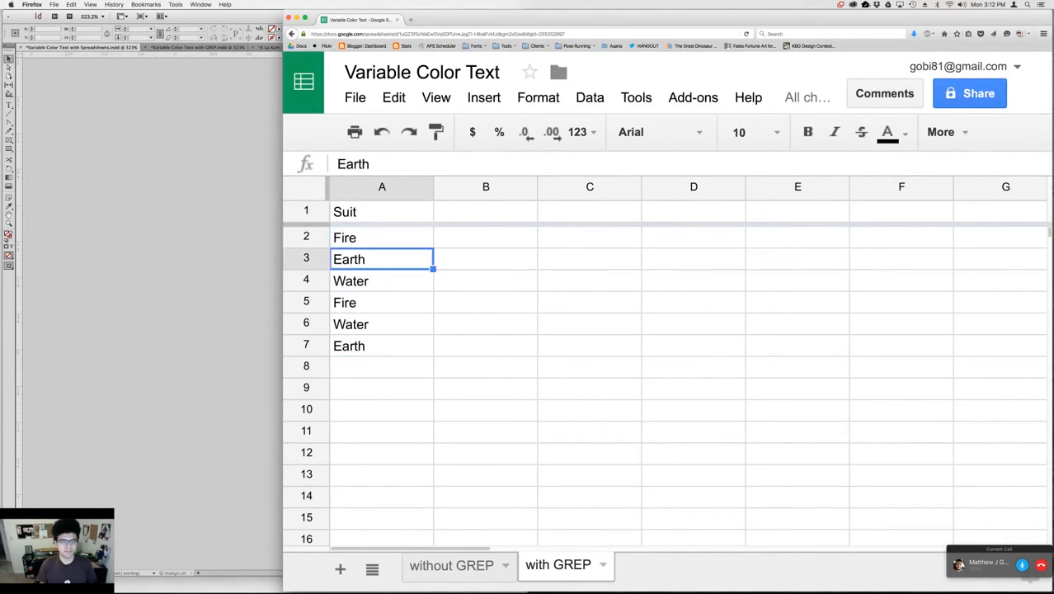
Add the entries "Blah" and "Blah again" below the last suit name in rows 8 and 9 of the Suit column
key("Down")
key("Down")
key("Down")
key("Down")
key("Down")
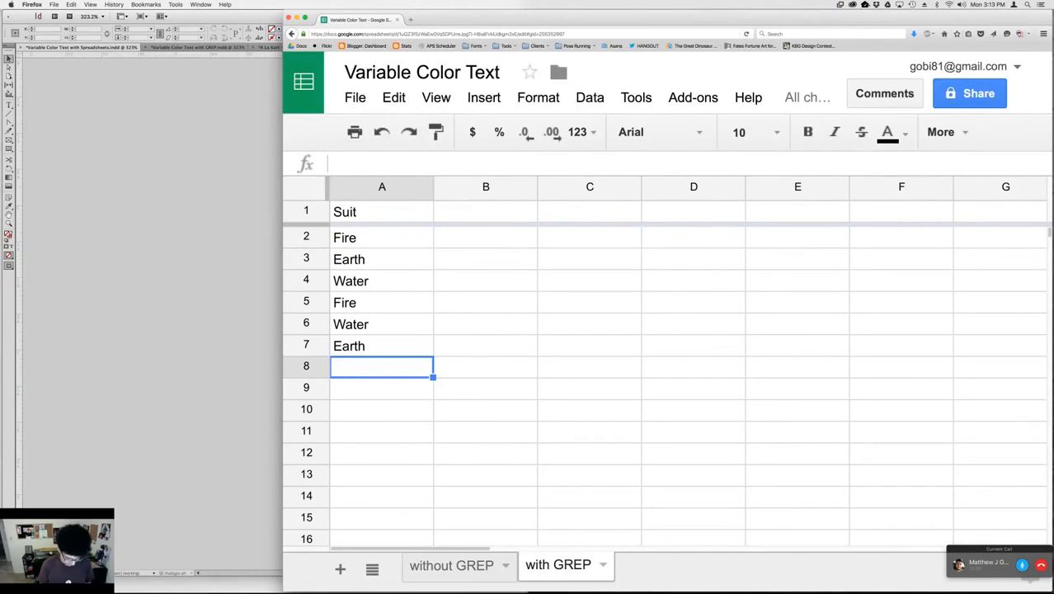
type("BLah")
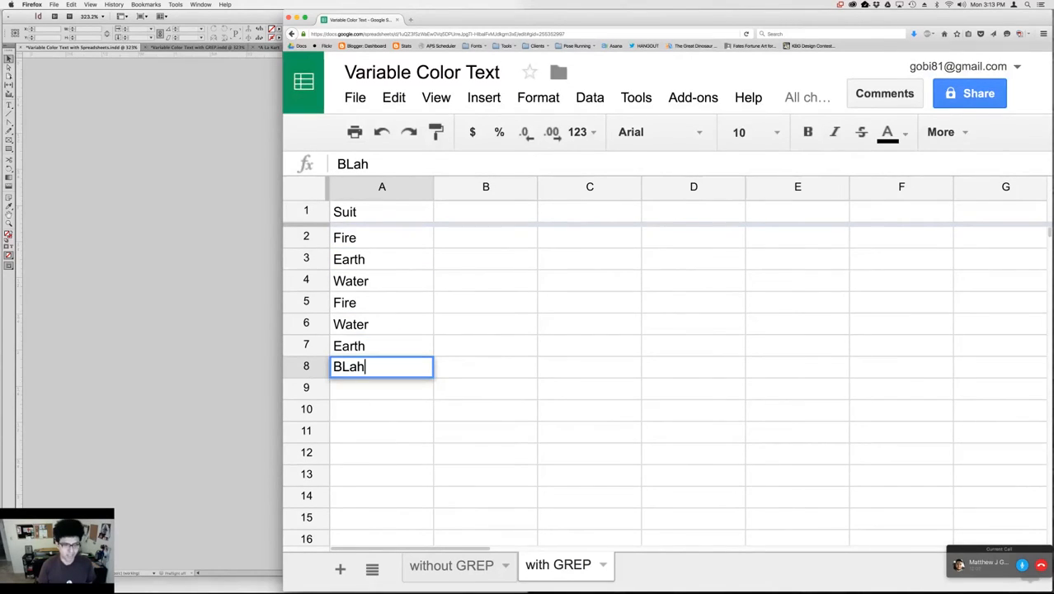
key("BackSpace")
key("BackSpace")
key("BackSpace")
type("lah")
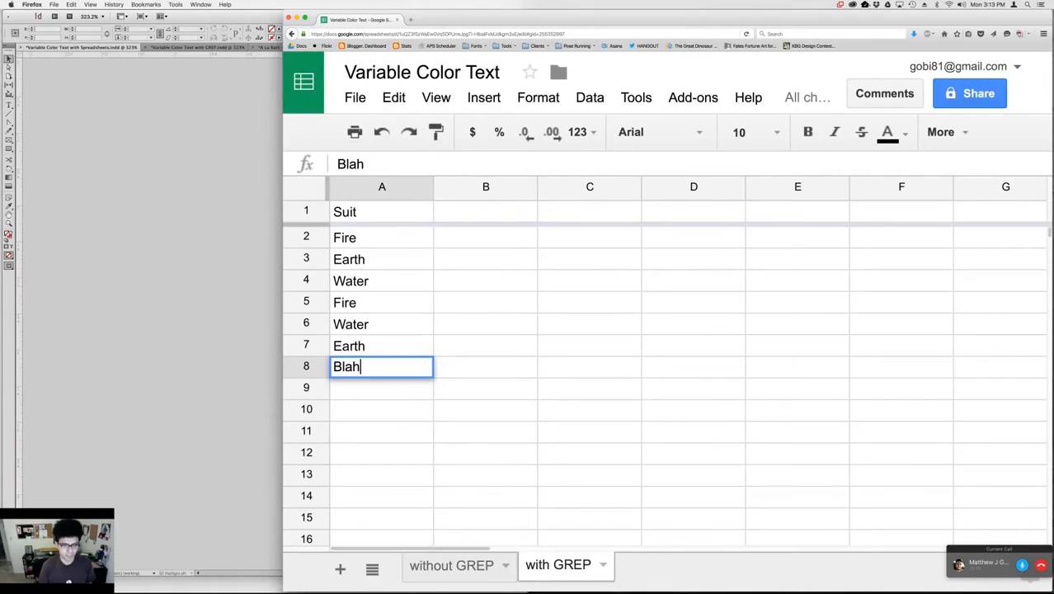
key("Return")
type("Blah again")
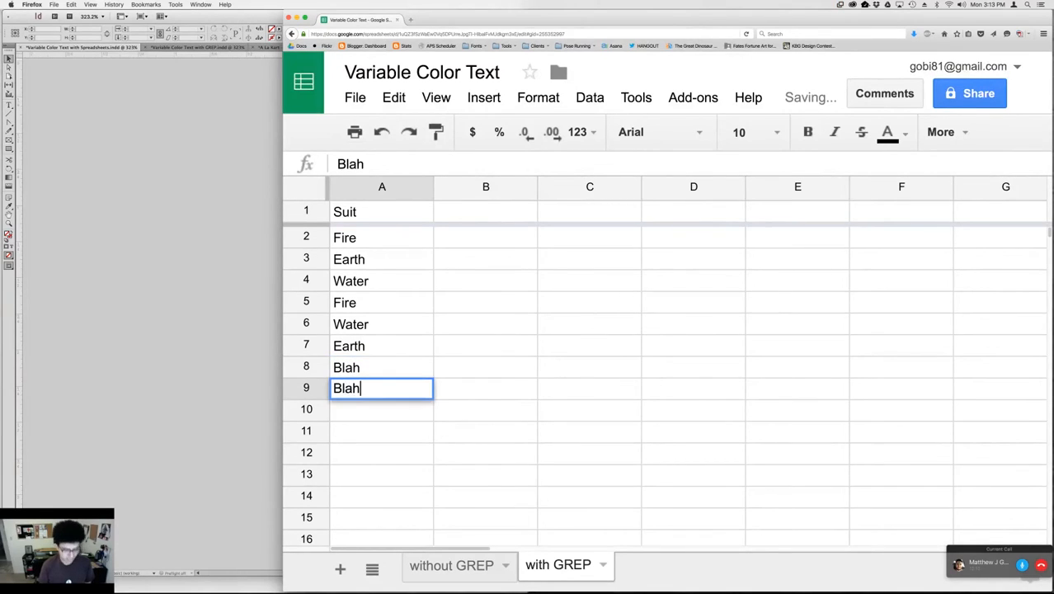
left_click(391, 236)
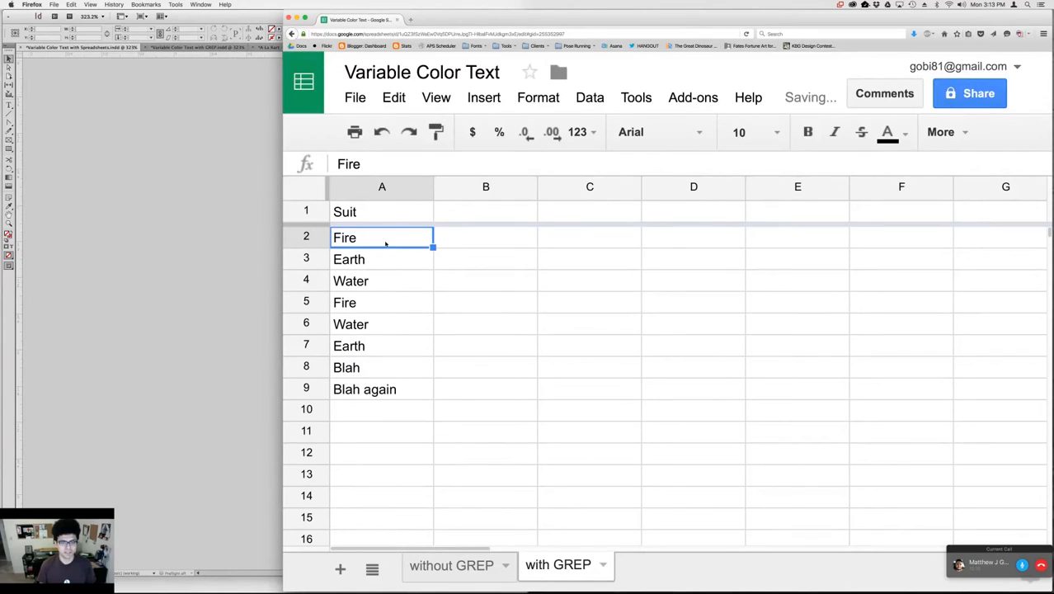
double_click(385, 243)
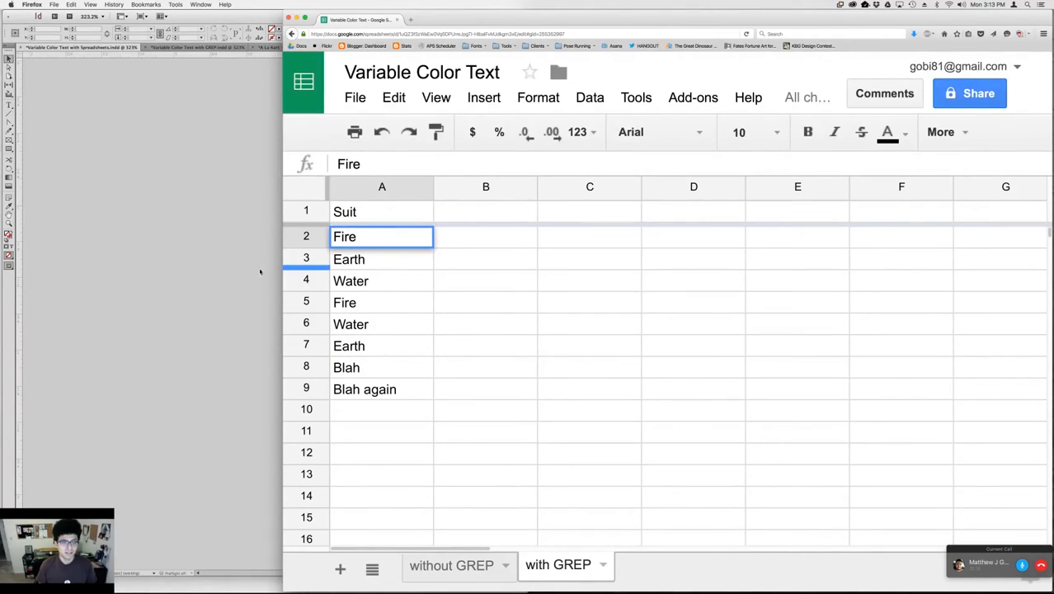
key("Escape")
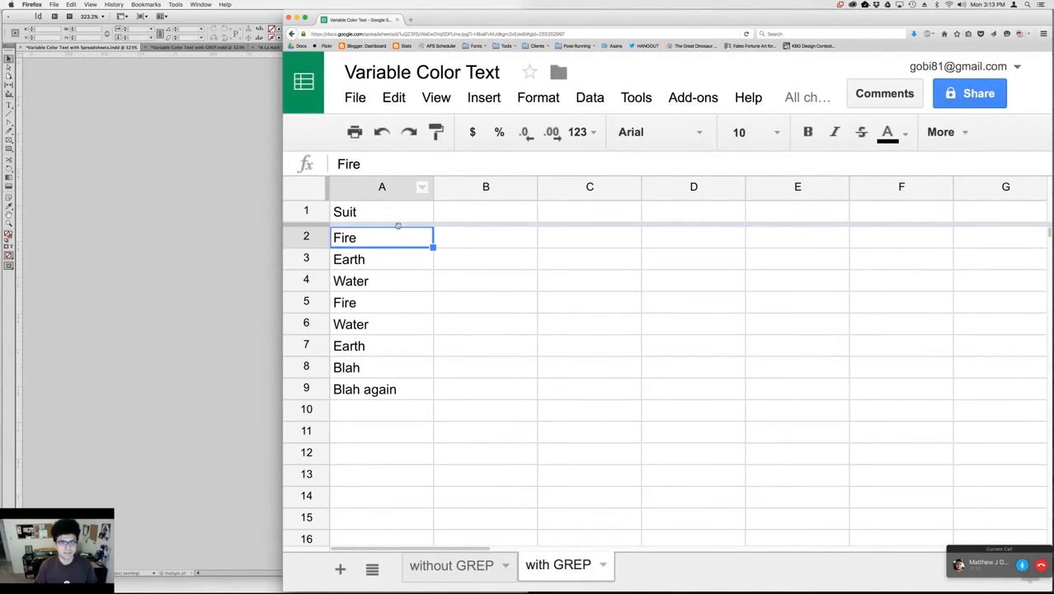
Download the current sheet as comma-separated values and save it as "Variable Color Text - with GREP.csv" in the Variable Color Text folder, replacing the existing file
left_click(354, 98)
mouse_move(510, 449)
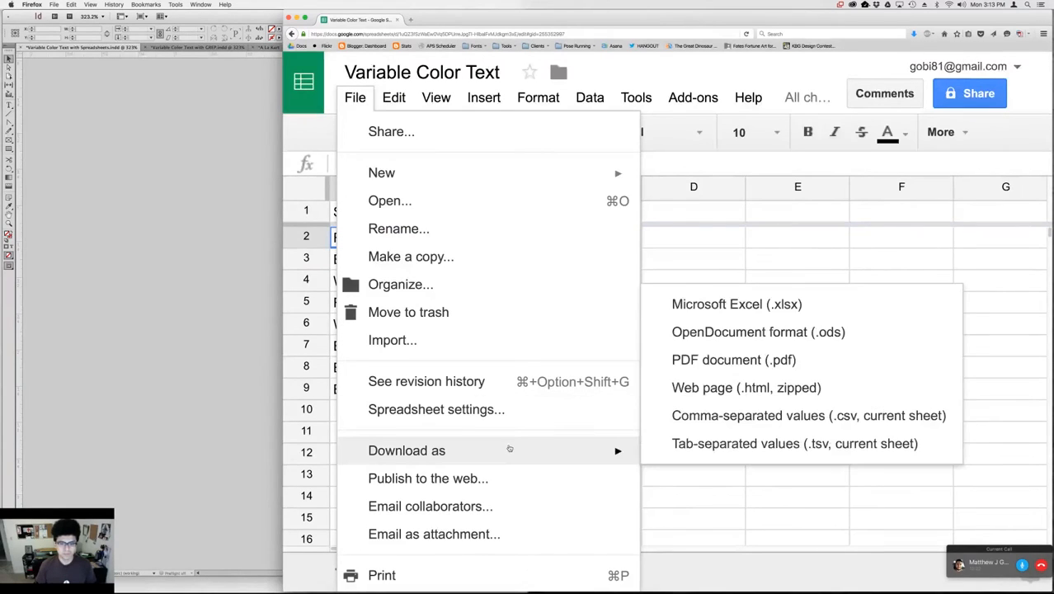
left_click(754, 416)
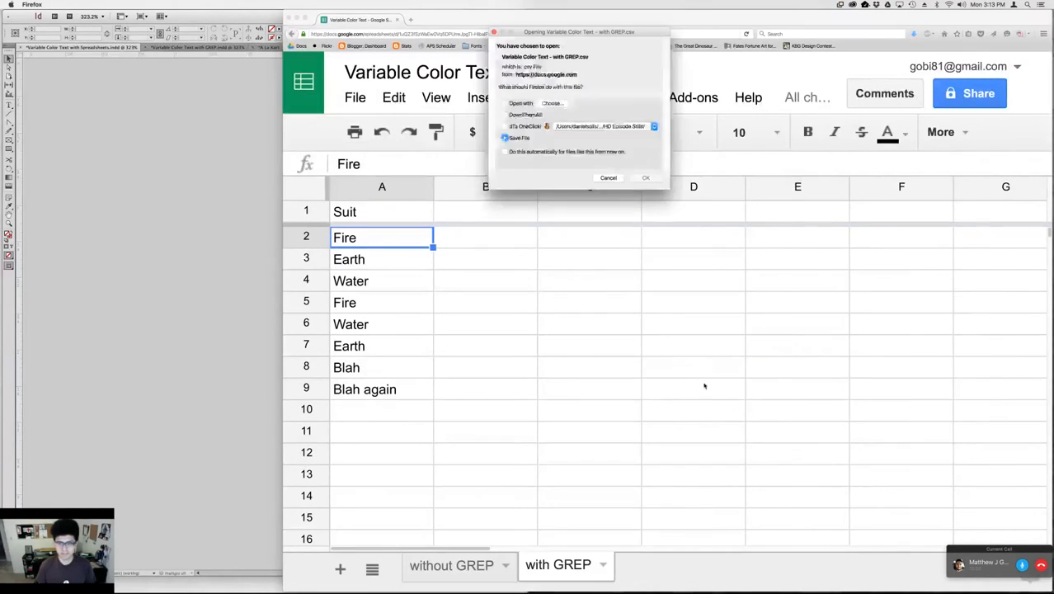
left_click(644, 178)
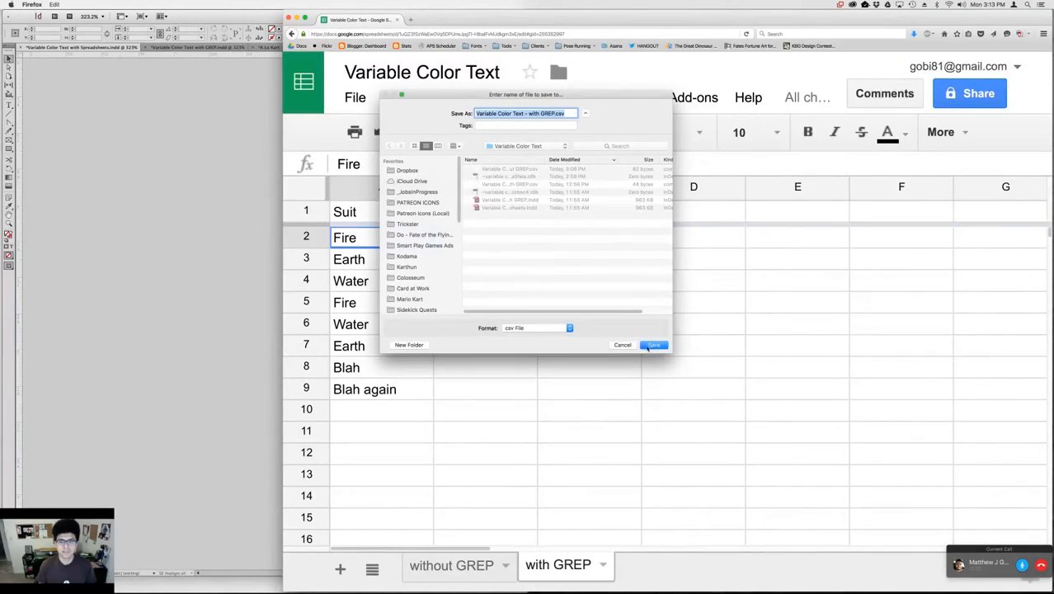
left_click(650, 345)
left_click(587, 151)
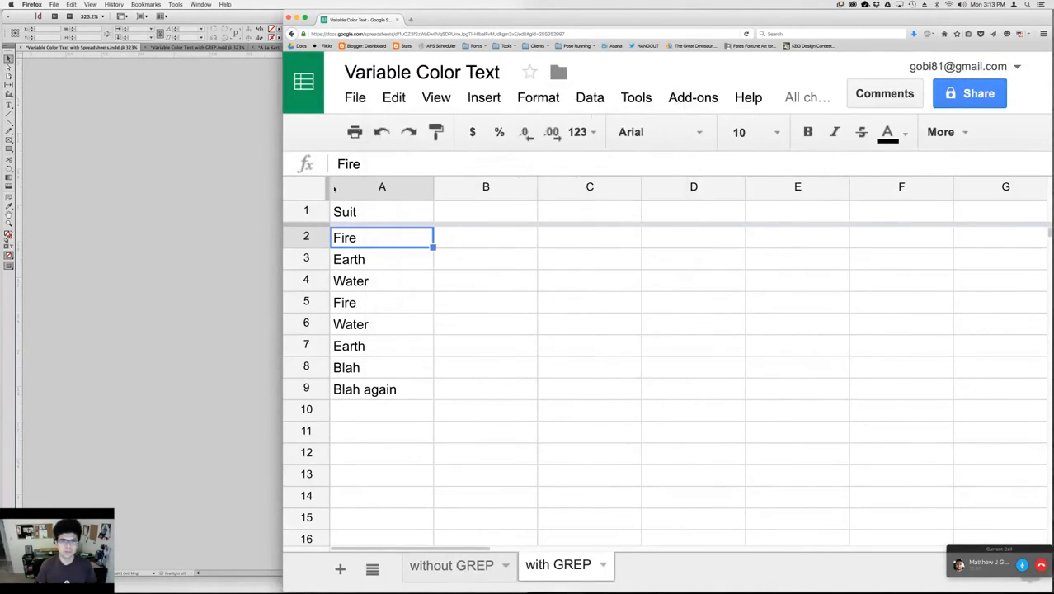
Switch to InDesign, show the "Variable Color Text with GREP" document, and add an empty line after the title text
left_click(243, 195)
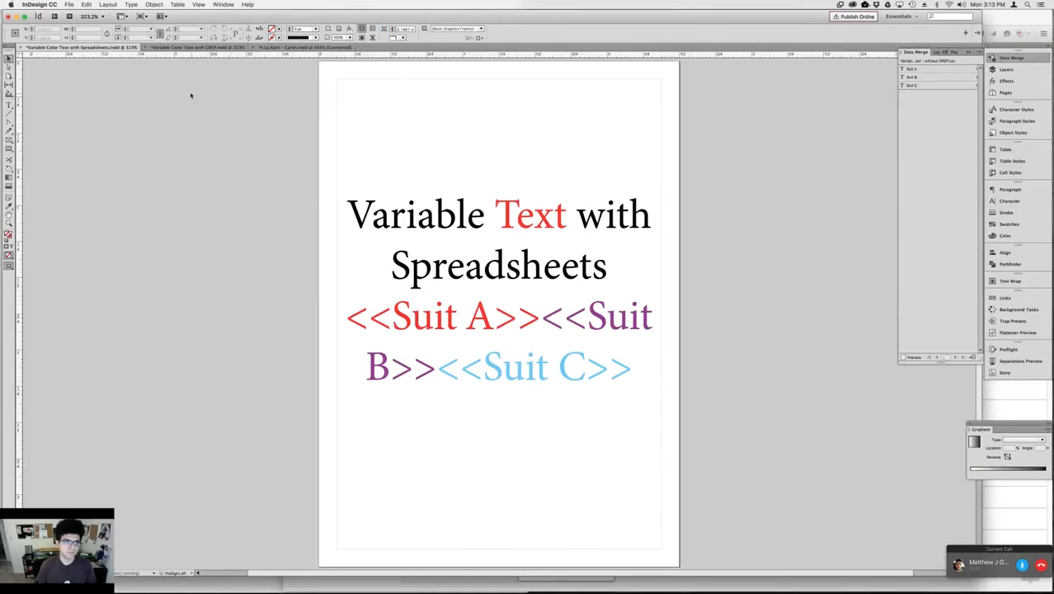
left_click(188, 48)
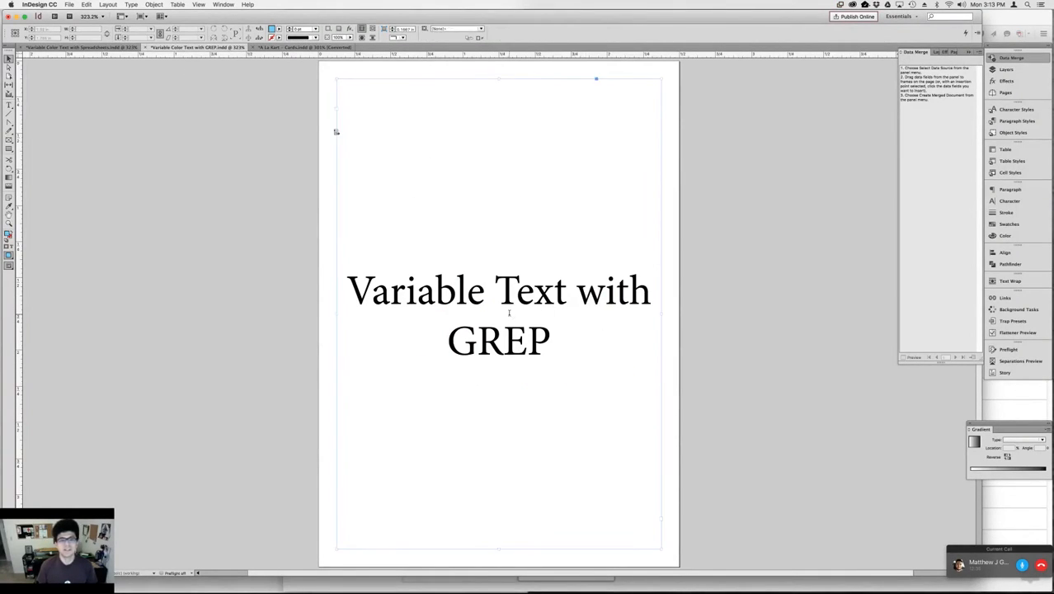
double_click(552, 334)
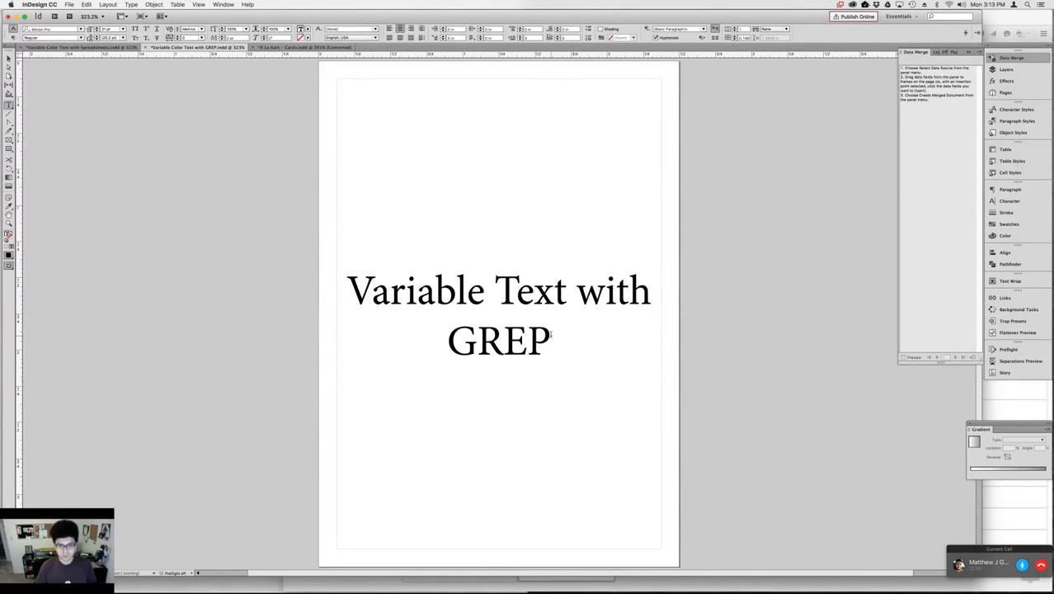
key("Return")
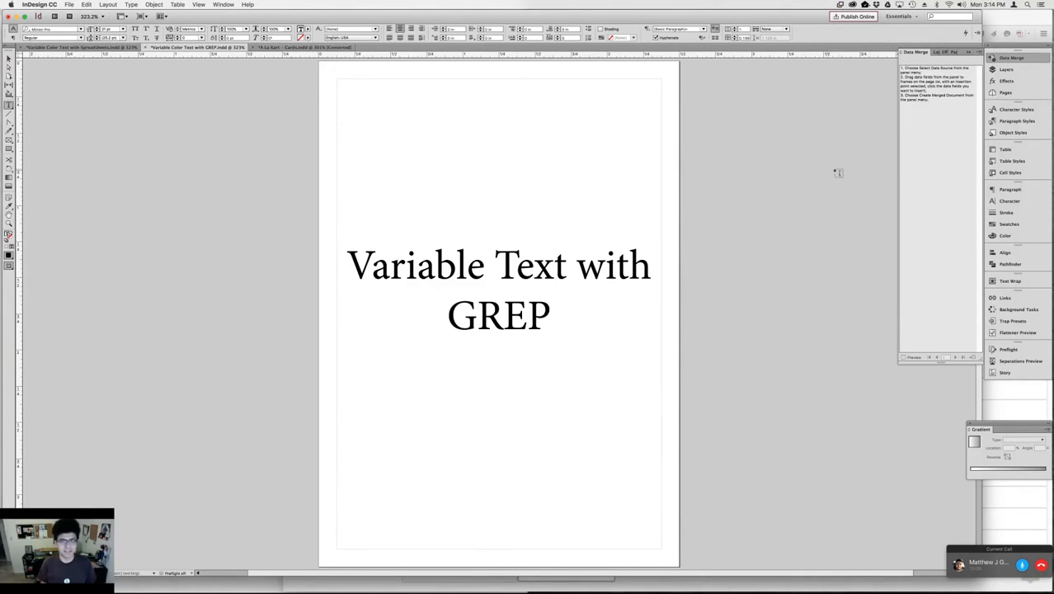
key("BackSpace")
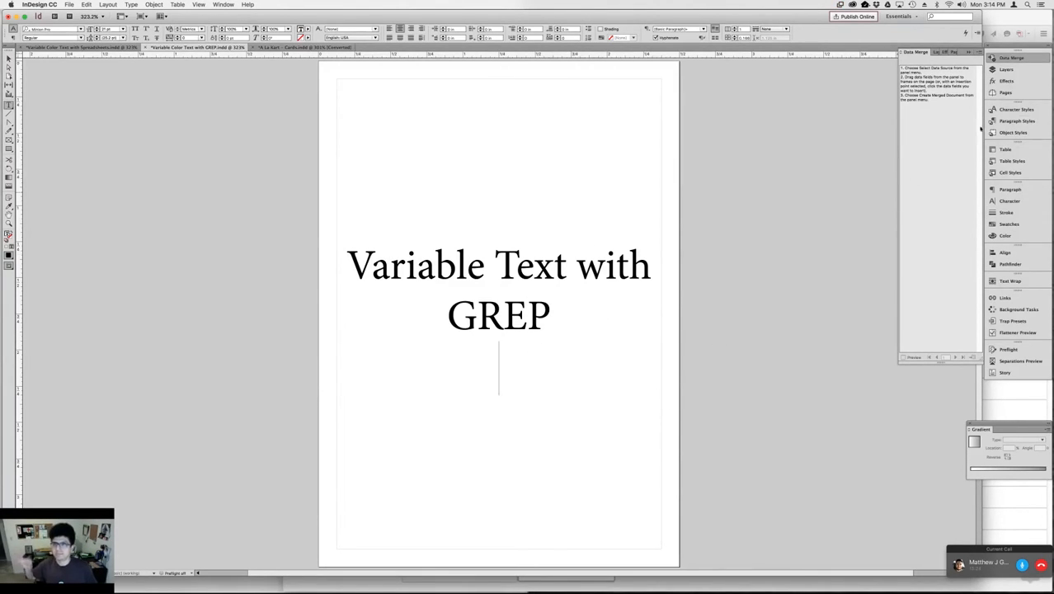
Bring the Earth, Fire and Water character styles into the GREP document by pasting the spreadsheet document's text frame there and deleting the pasted frame
left_click(1014, 109)
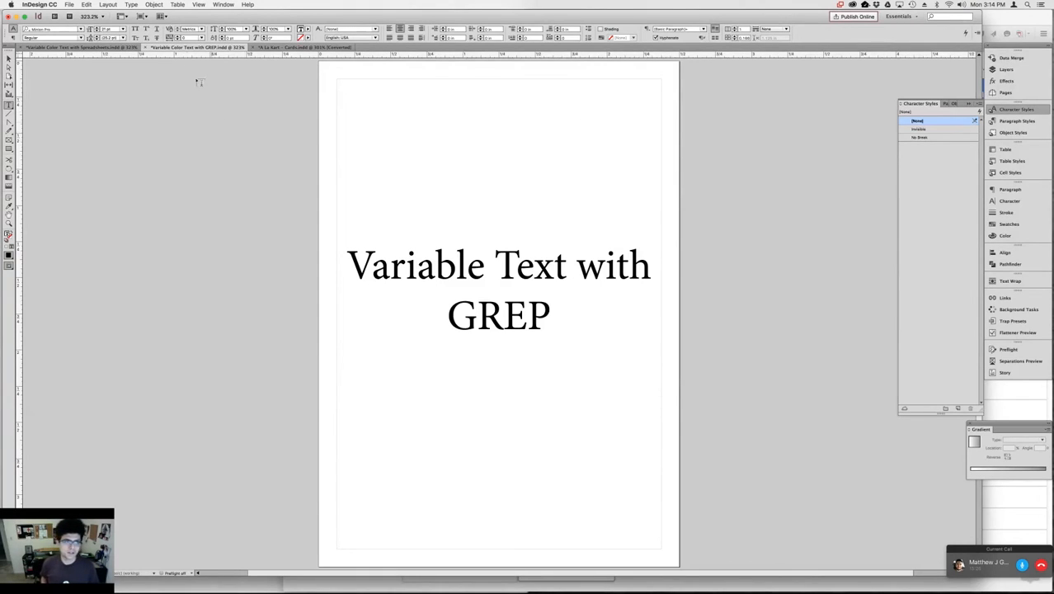
left_click(103, 48)
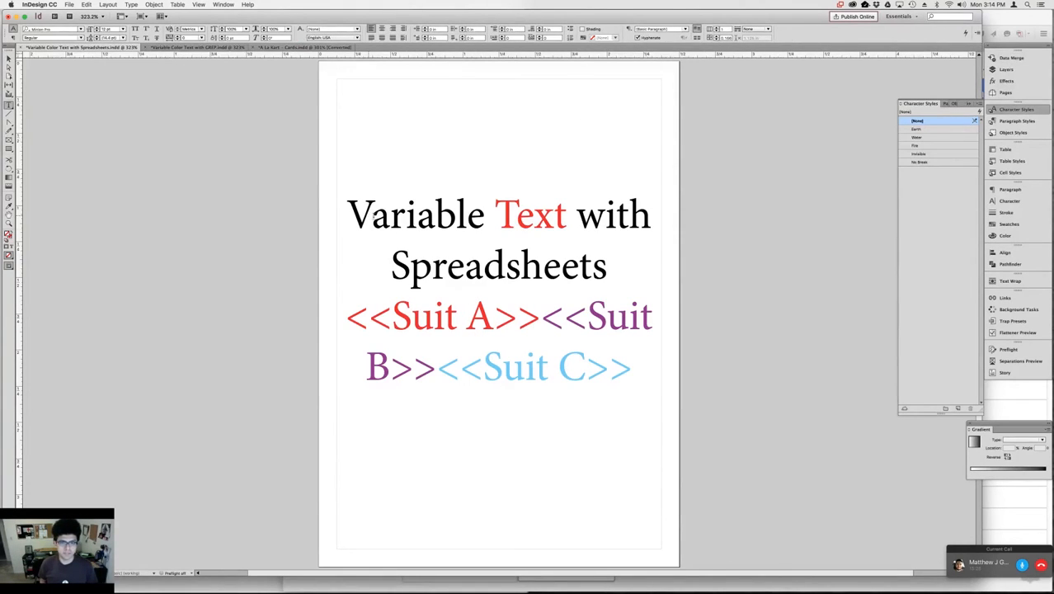
key("super+a")
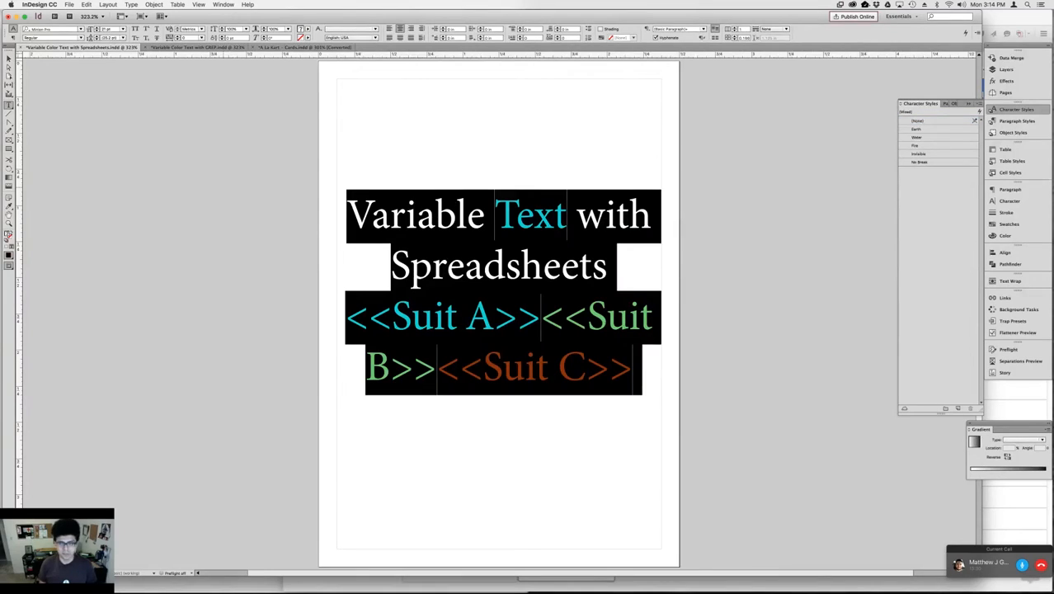
key("Escape")
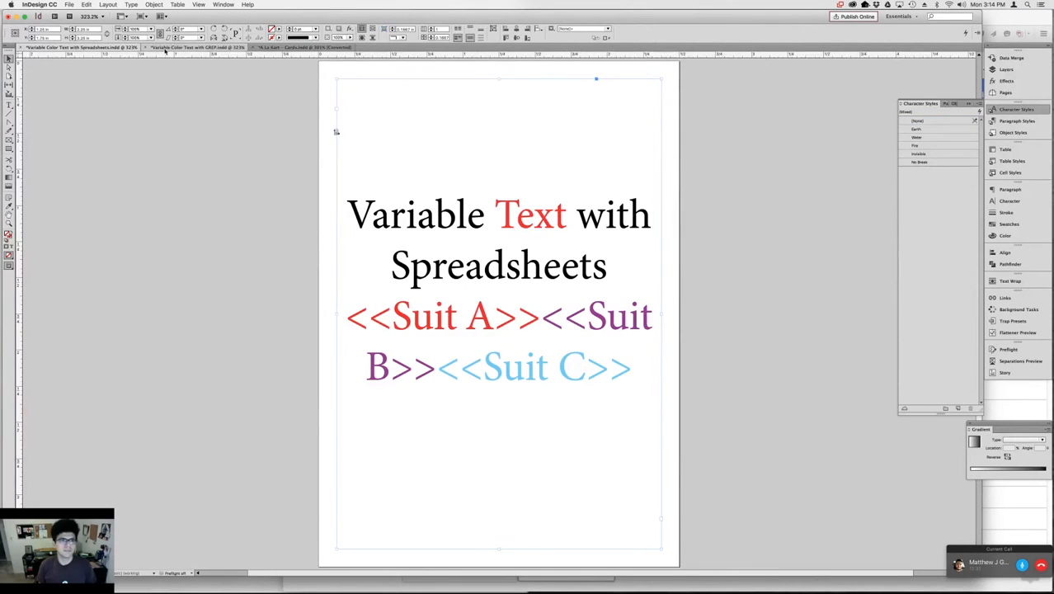
left_click(165, 48)
key("super+v")
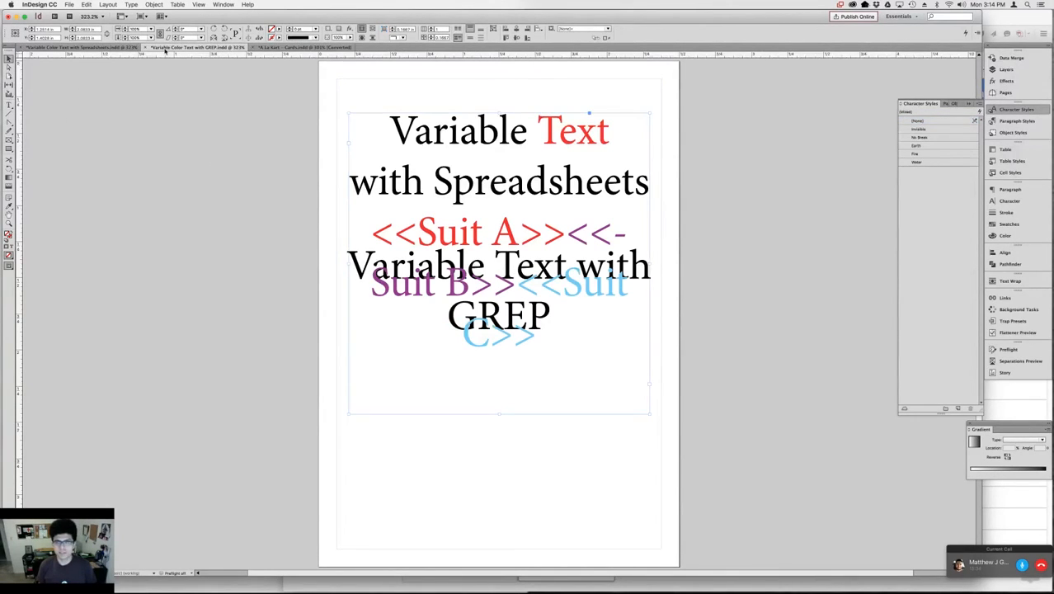
key("Delete")
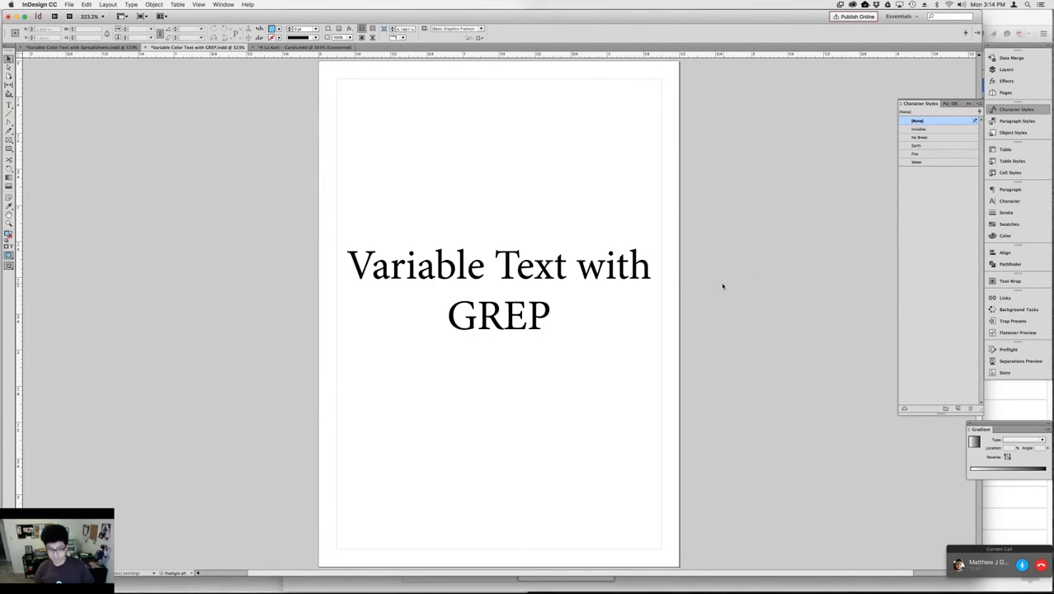
Apply the Suit paragraph style to all the text in the GREP document's text frame
double_click(559, 320)
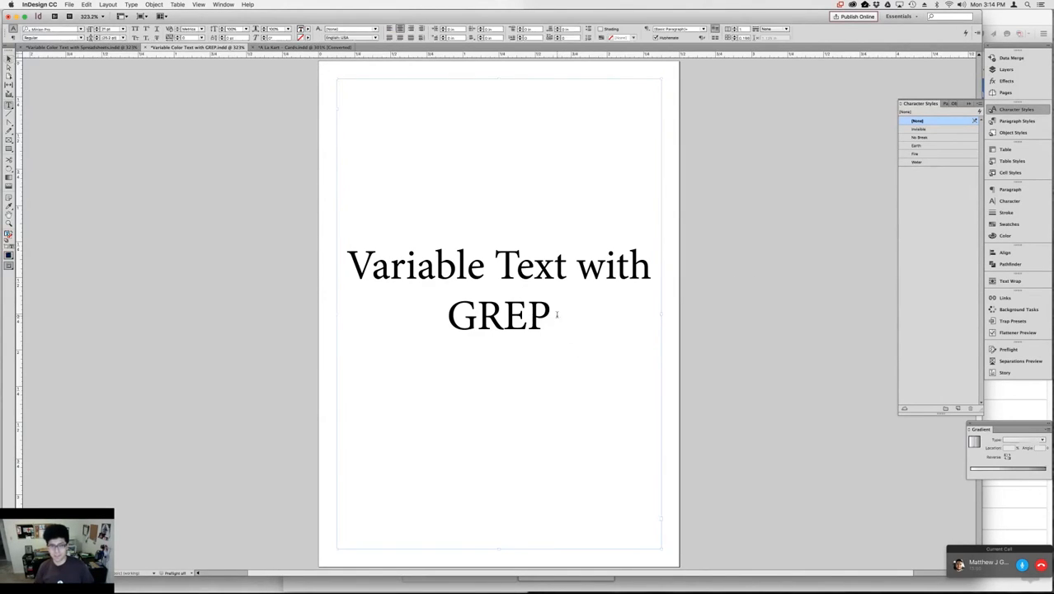
key("Escape")
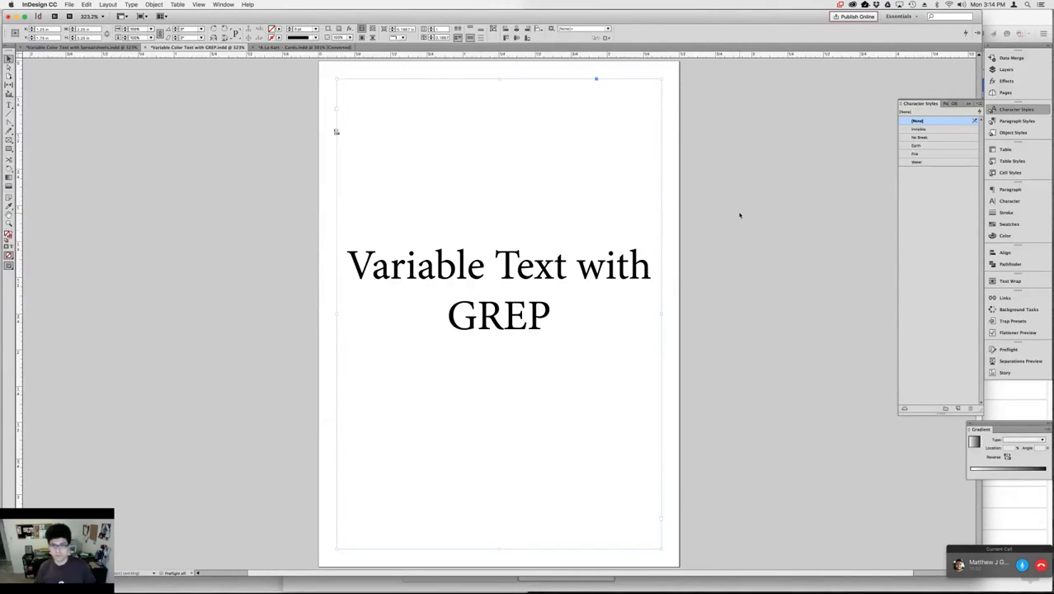
left_click(1012, 123)
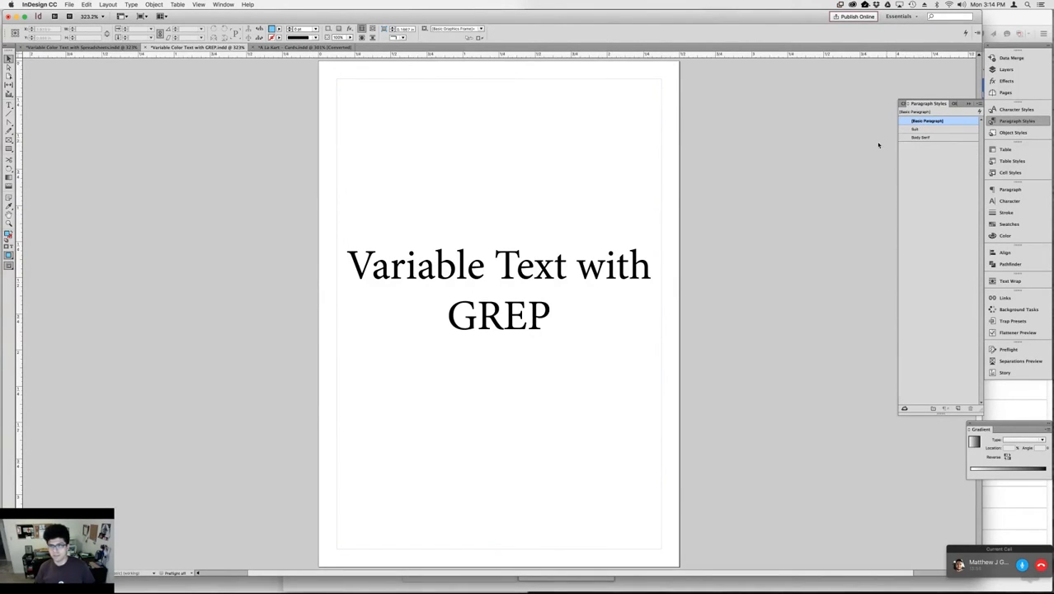
double_click(604, 268)
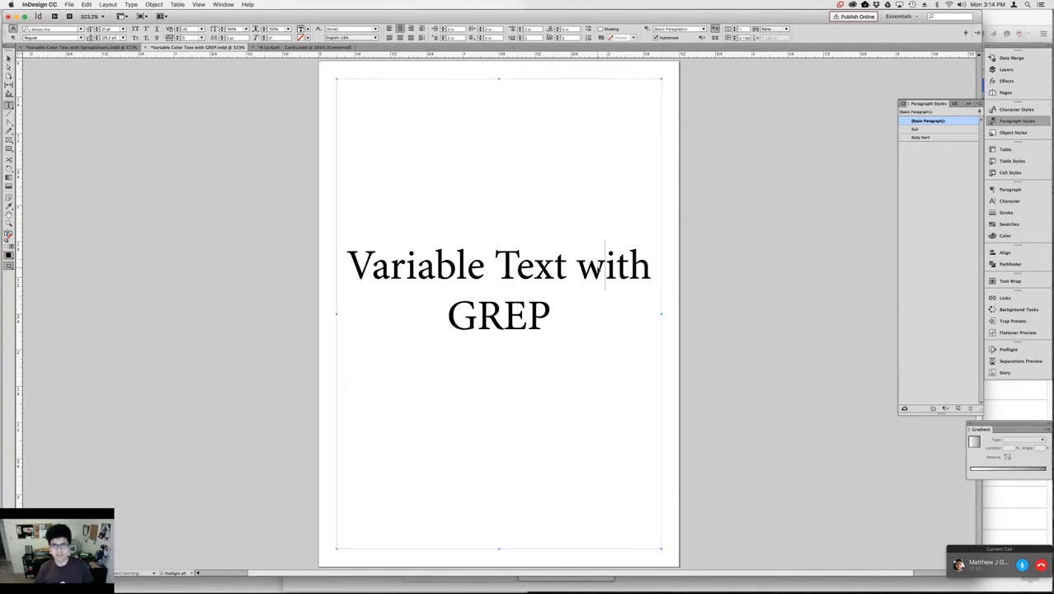
key("super+a")
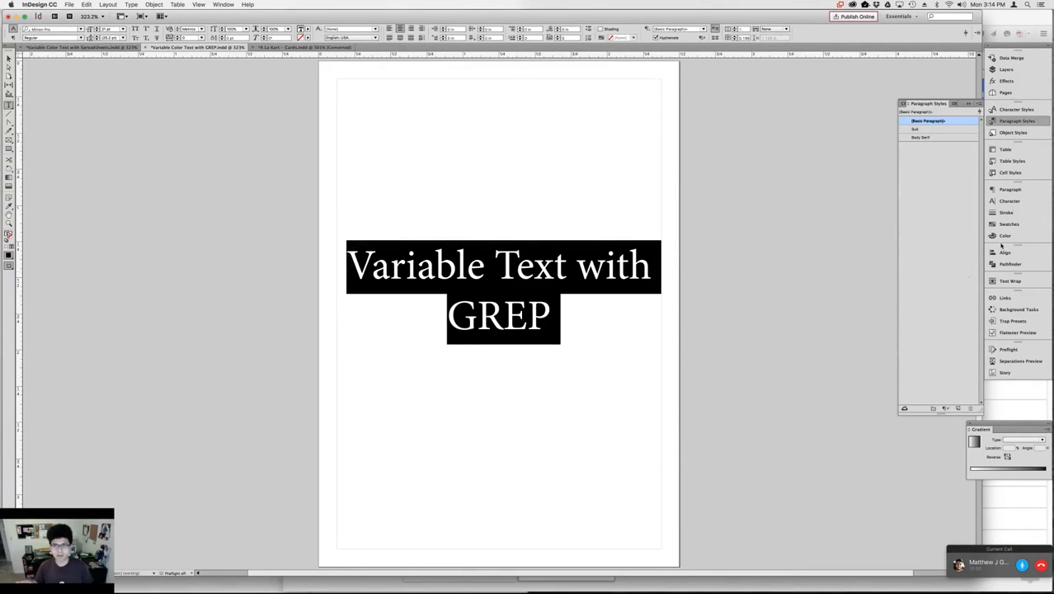
left_click(931, 136)
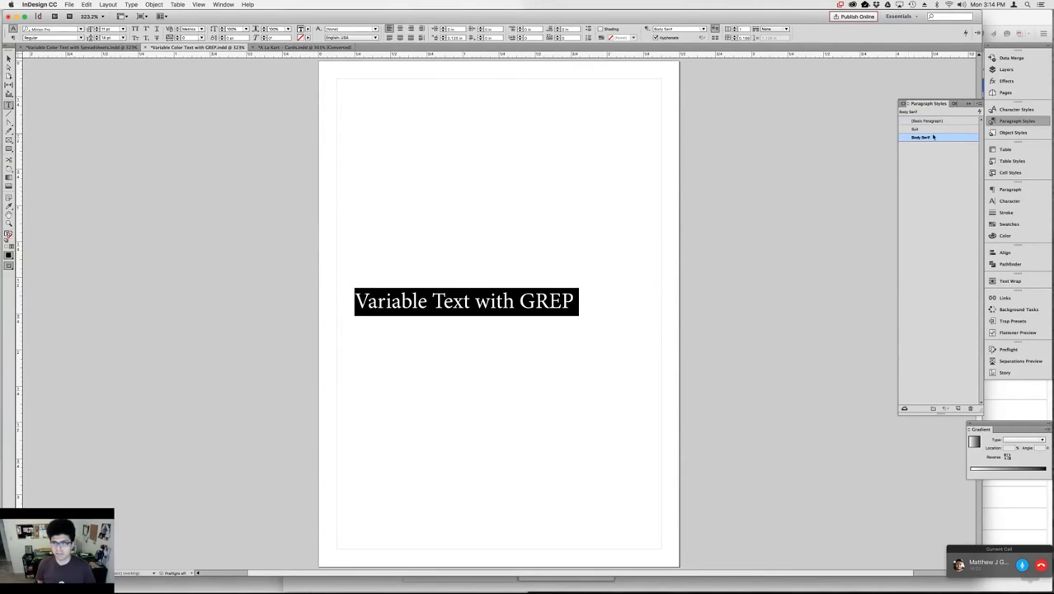
left_click(935, 137)
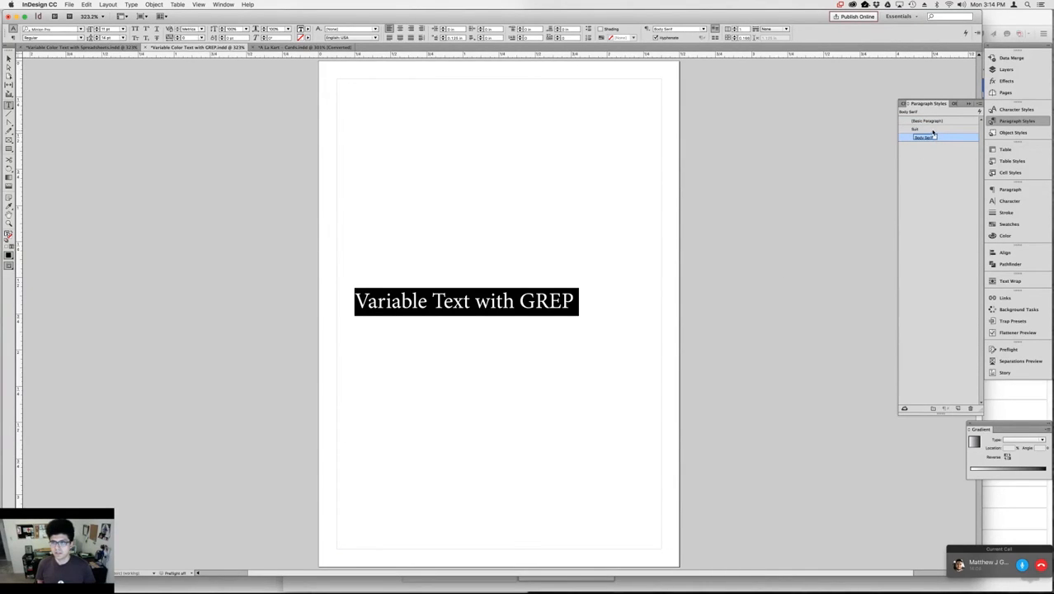
left_click(932, 129)
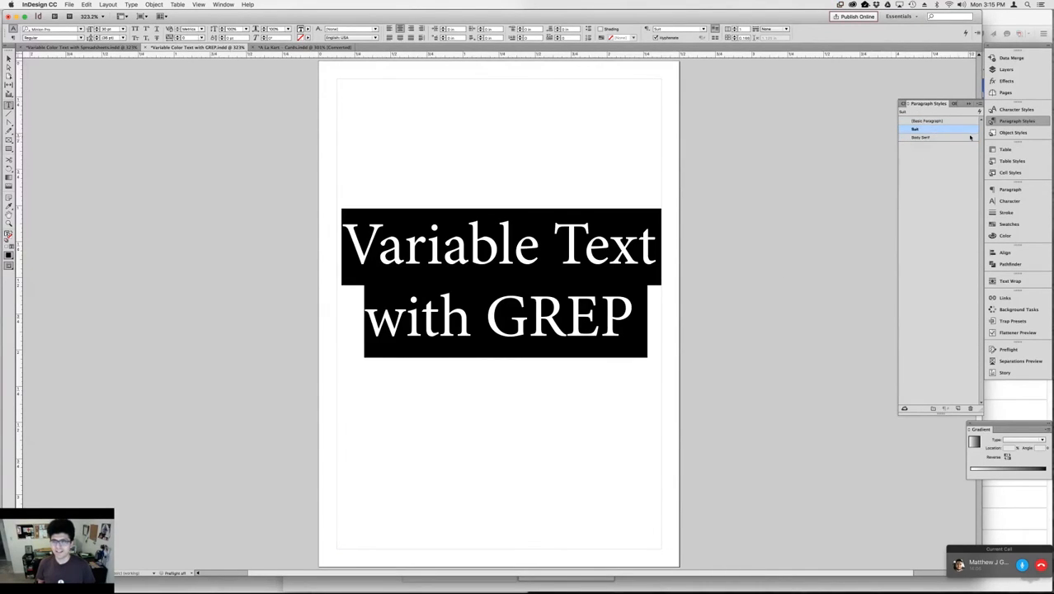
Open the Suit paragraph style's options and examine its basic character formats, indents and spacing, tabs and paragraph rules
double_click(929, 129)
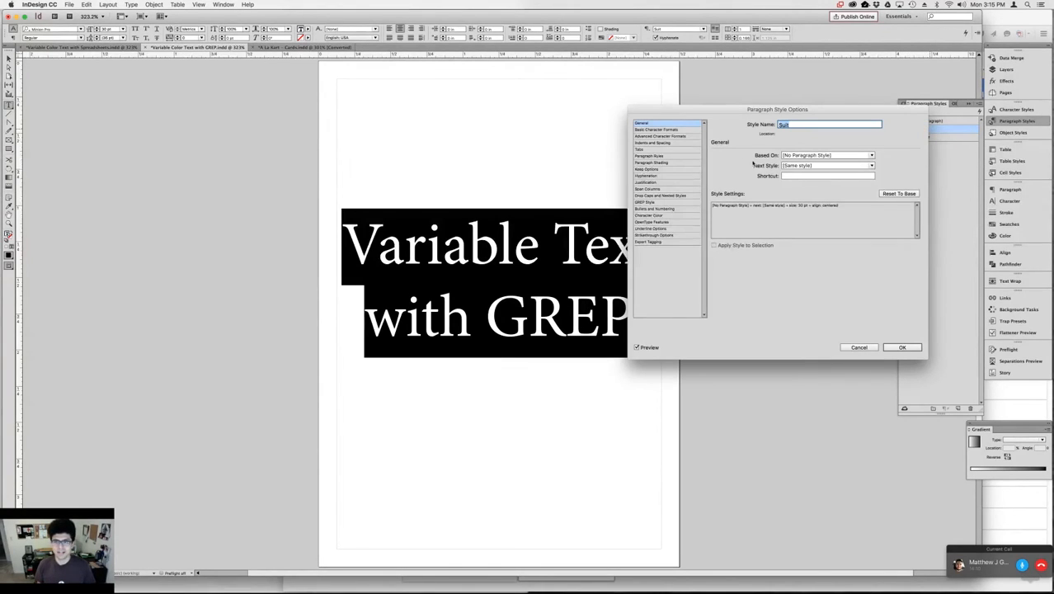
left_click(664, 129)
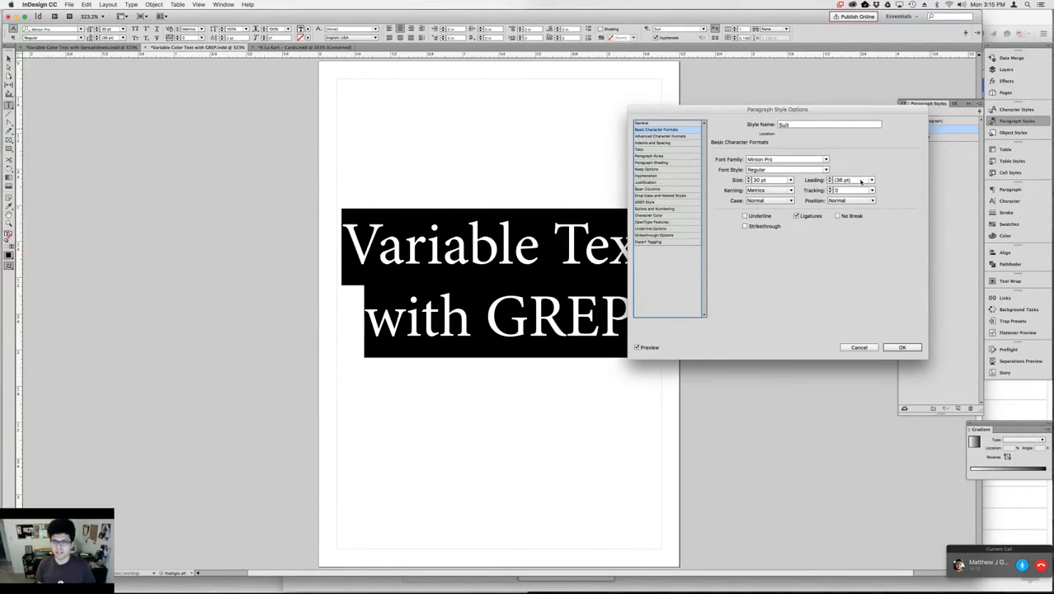
left_click(652, 143)
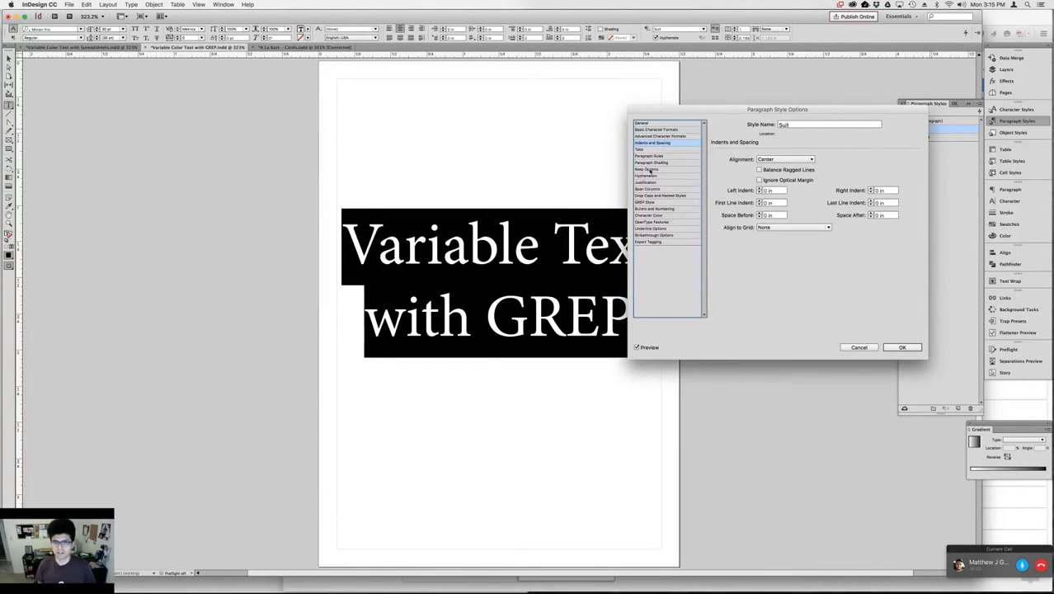
left_click(649, 149)
left_click(652, 156)
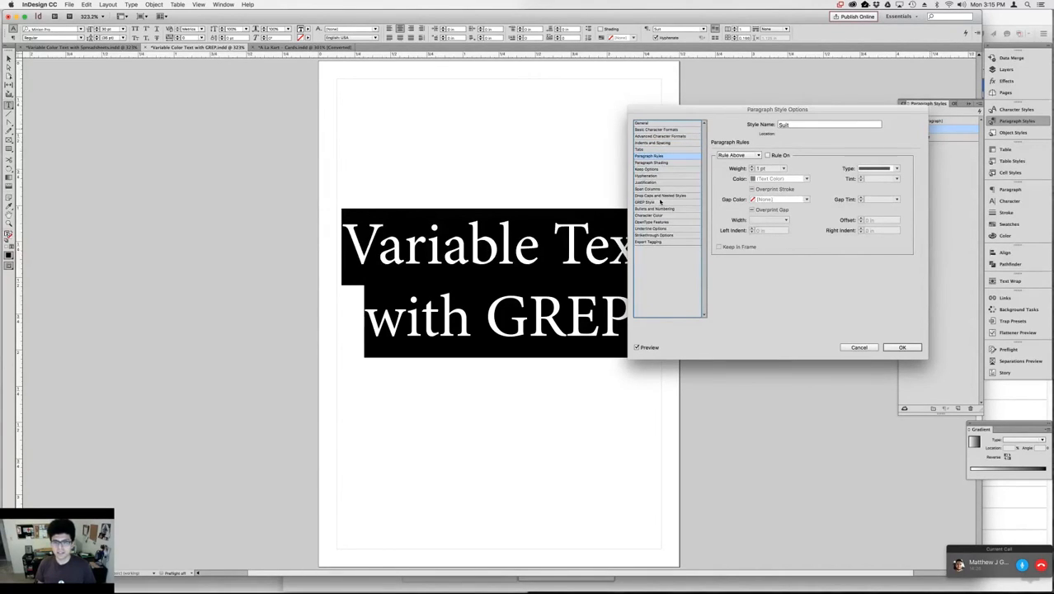
Add a GREP style to the Suit paragraph style that applies the Earth character style to the text "GREP", and deselect the title text
left_click(659, 202)
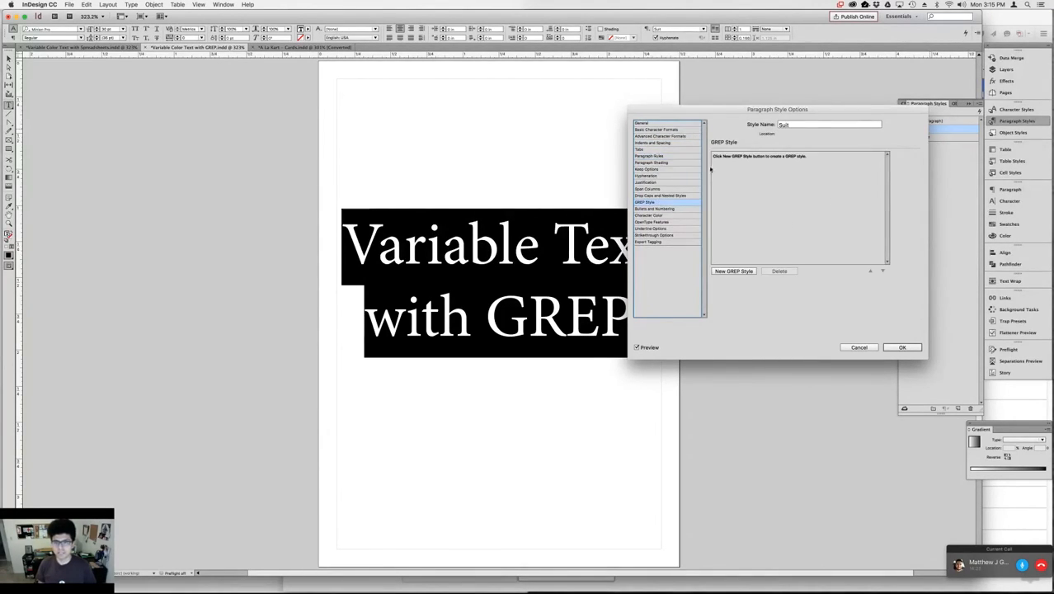
left_click_drag(730, 105, 773, 105)
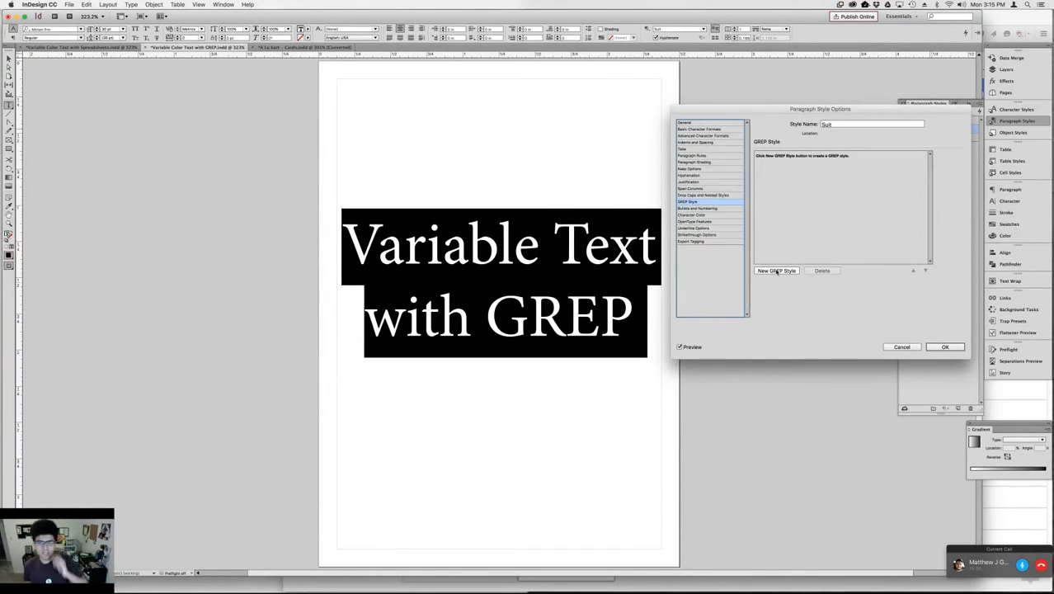
left_click(776, 270)
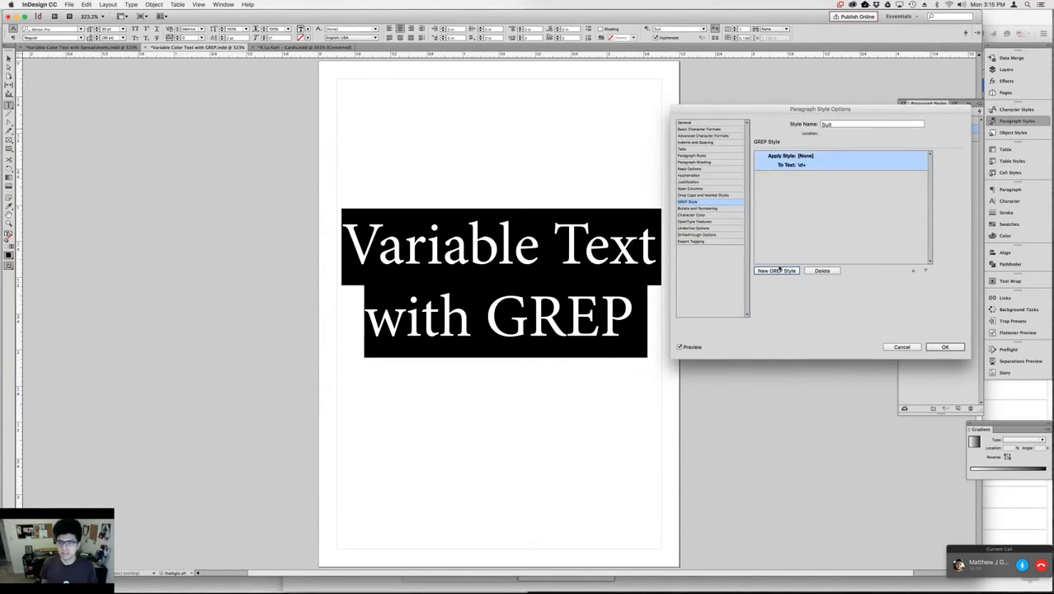
left_click(806, 156)
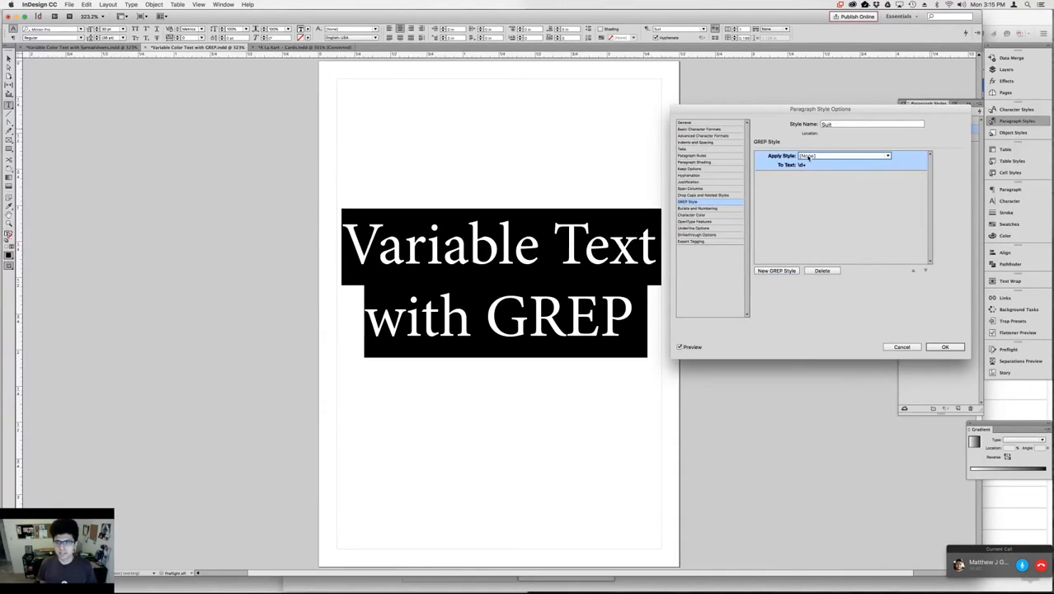
left_click(810, 156)
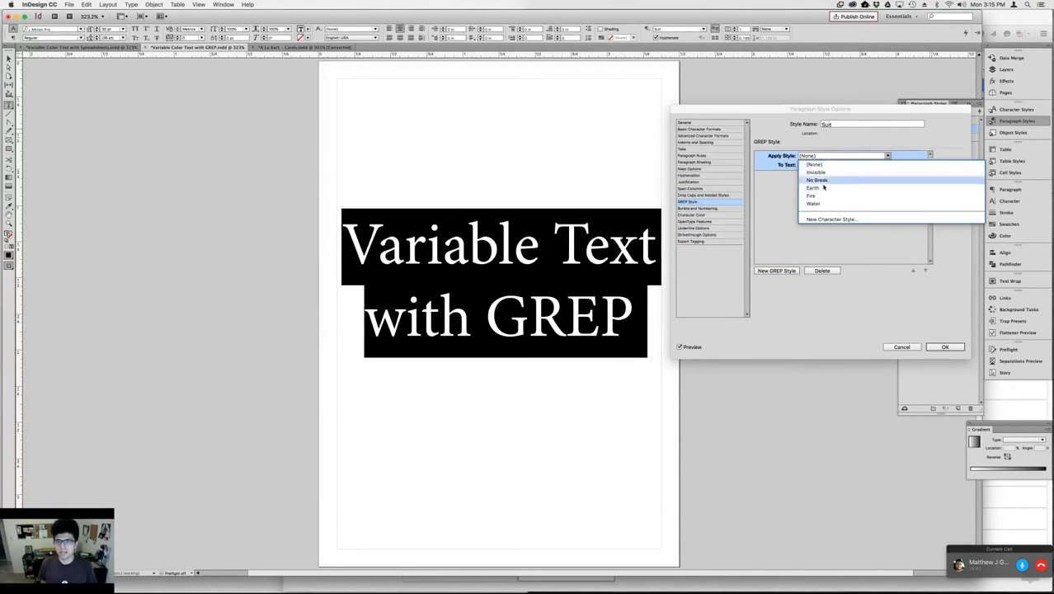
left_click(822, 190)
left_click(804, 165)
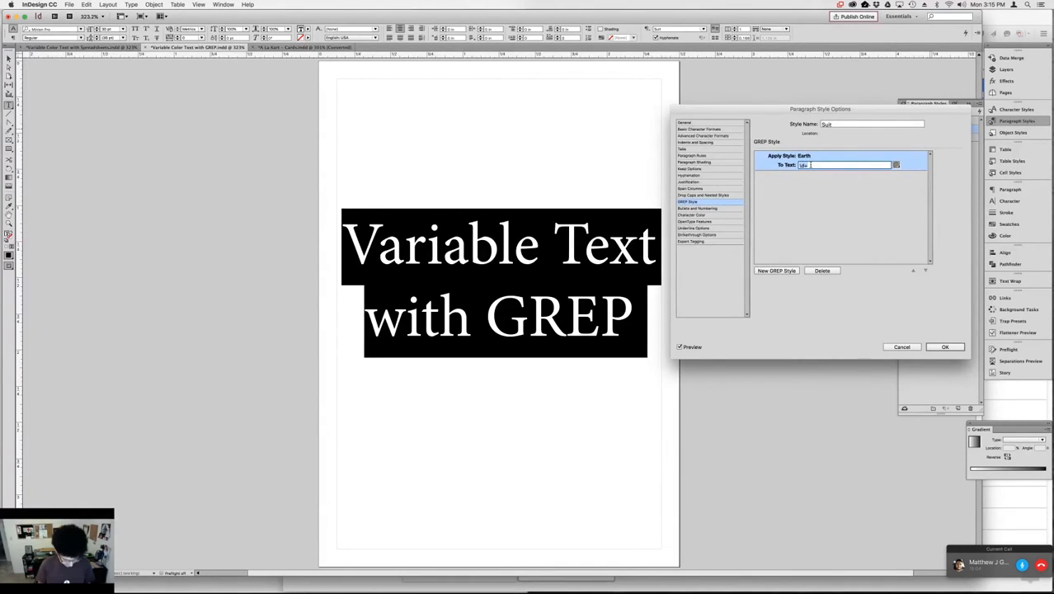
type("GREP")
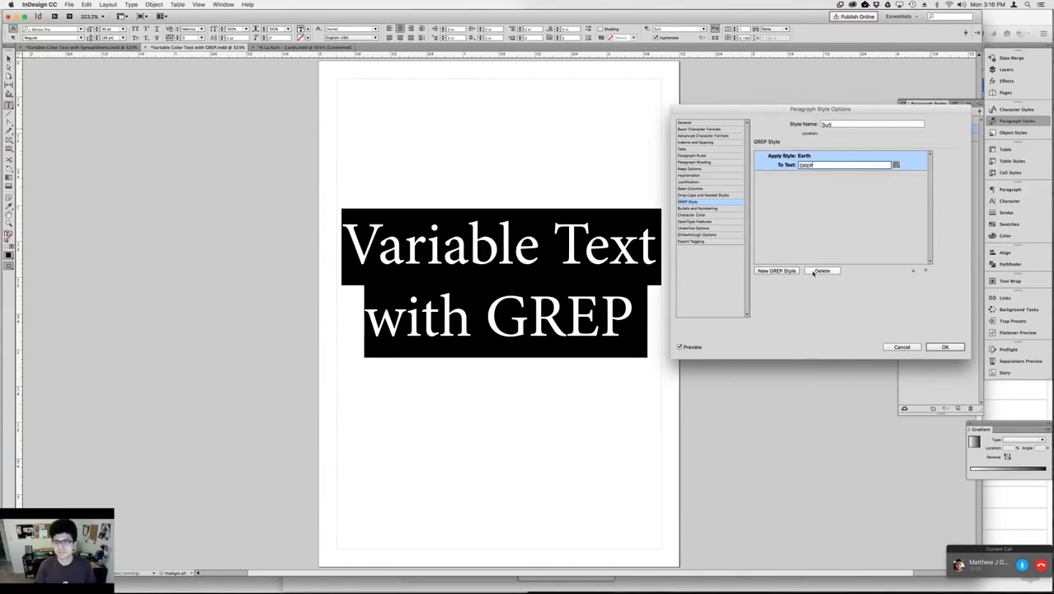
left_click(933, 347)
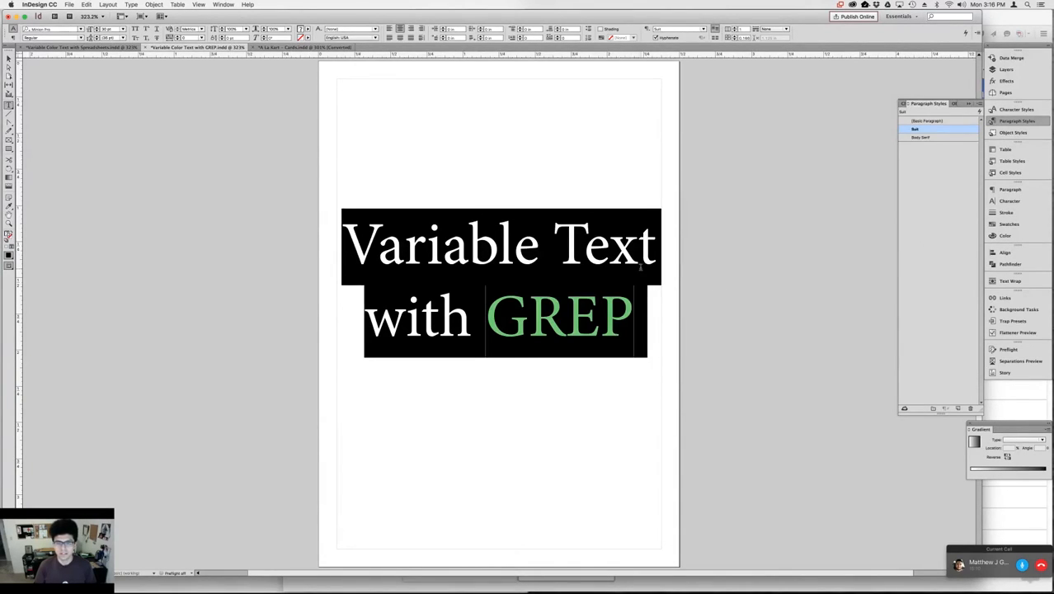
key("Escape")
left_click(731, 244)
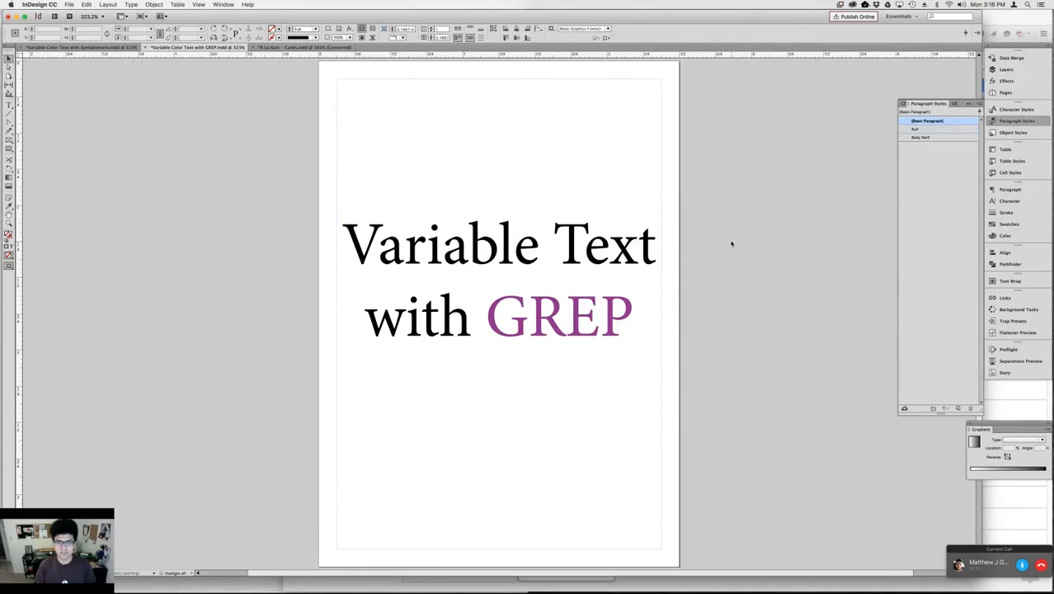
Change the character style applied by the Suit style's GREP rule to Fire
left_click(935, 130)
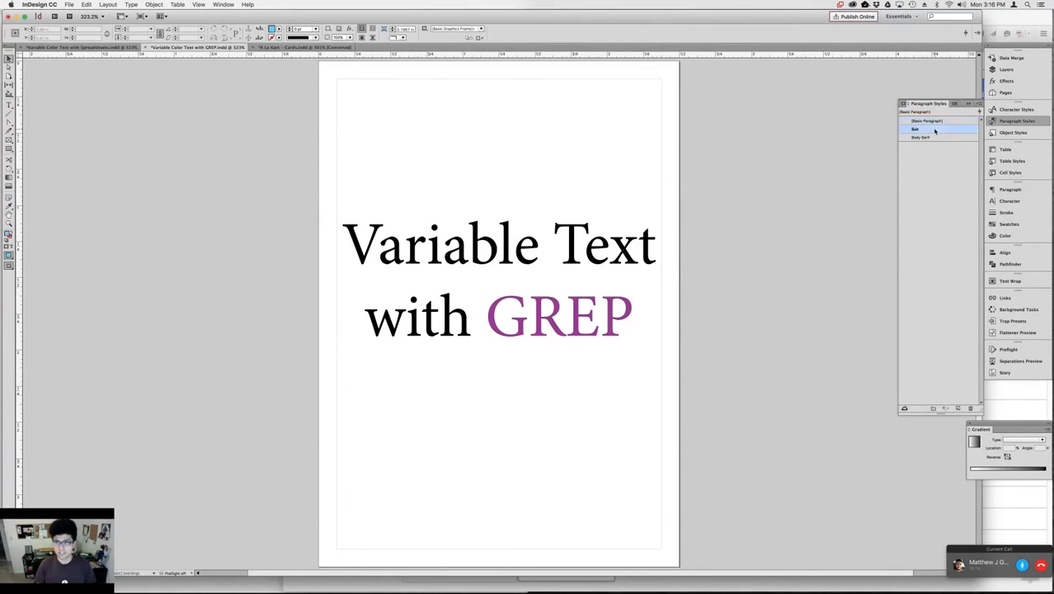
double_click(935, 131)
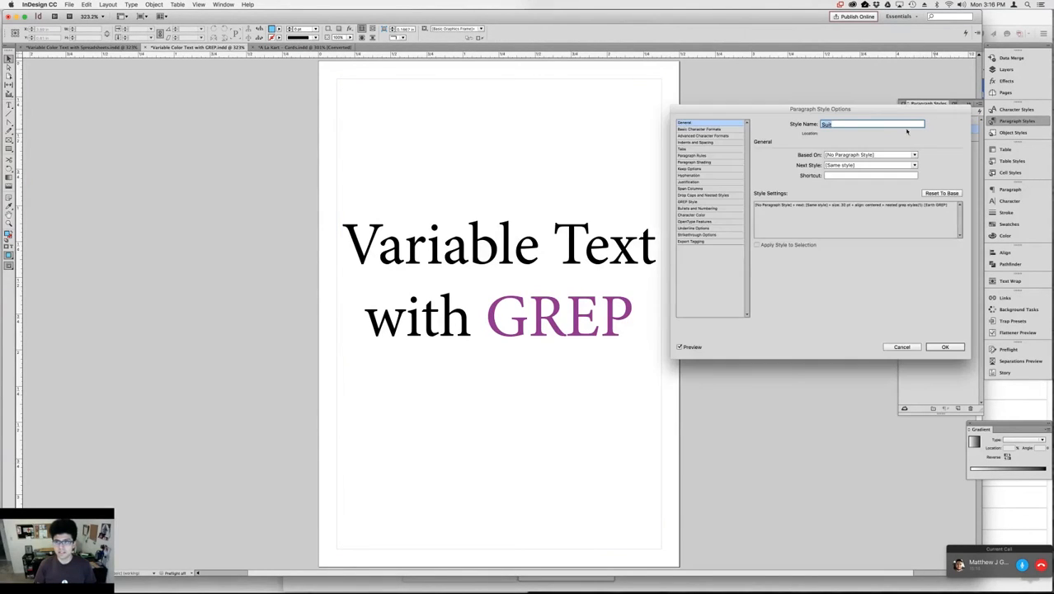
left_click(695, 202)
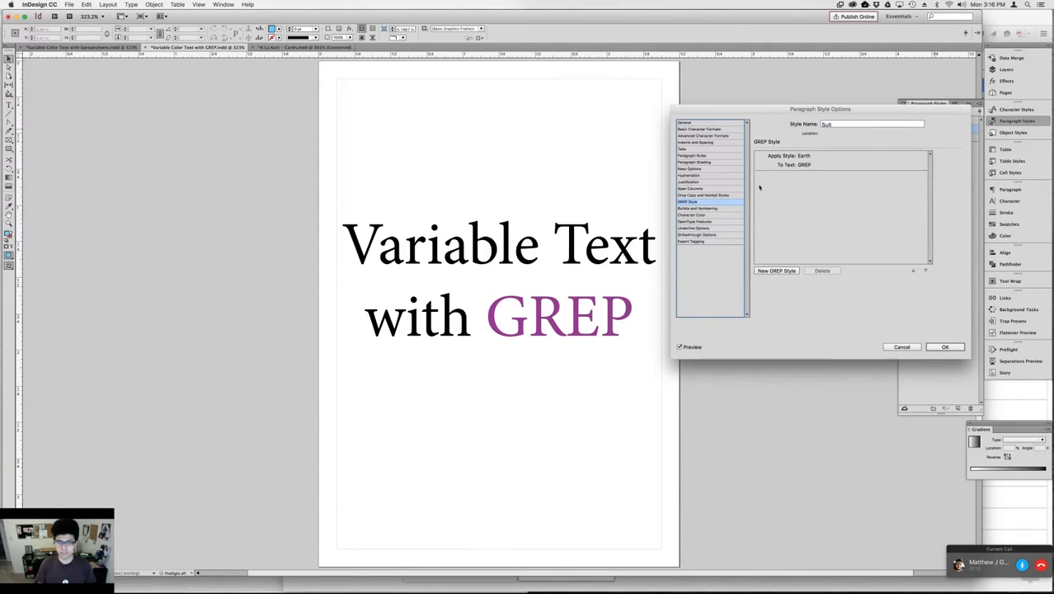
left_click(809, 156)
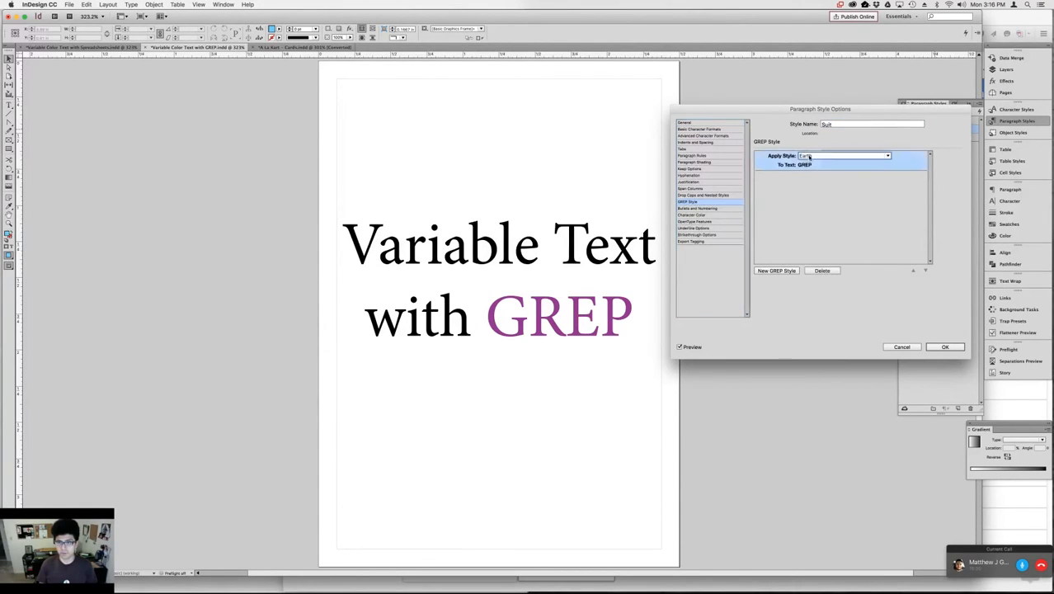
left_click(860, 156)
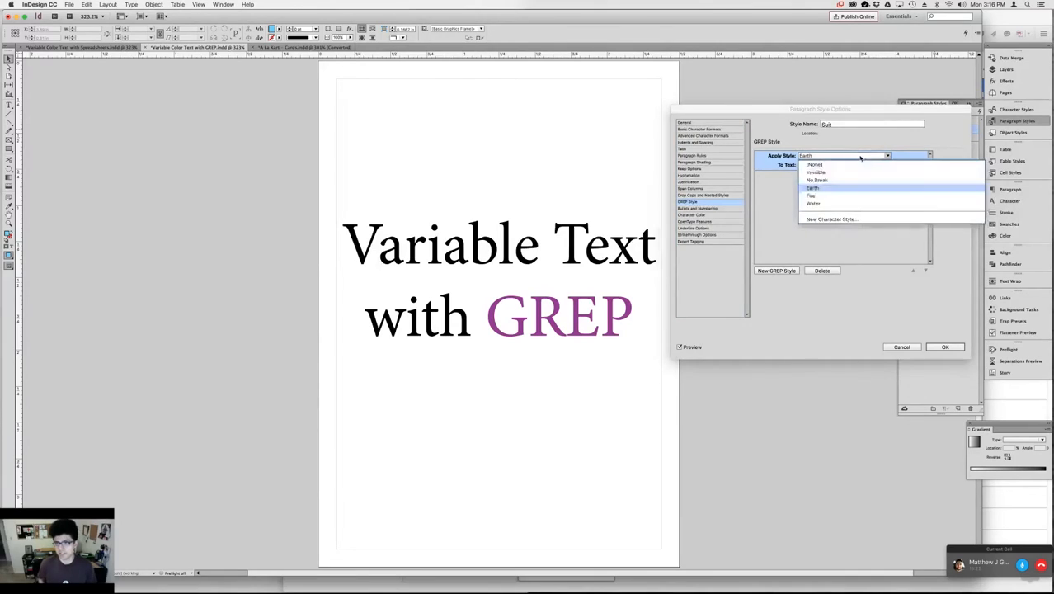
left_click(840, 198)
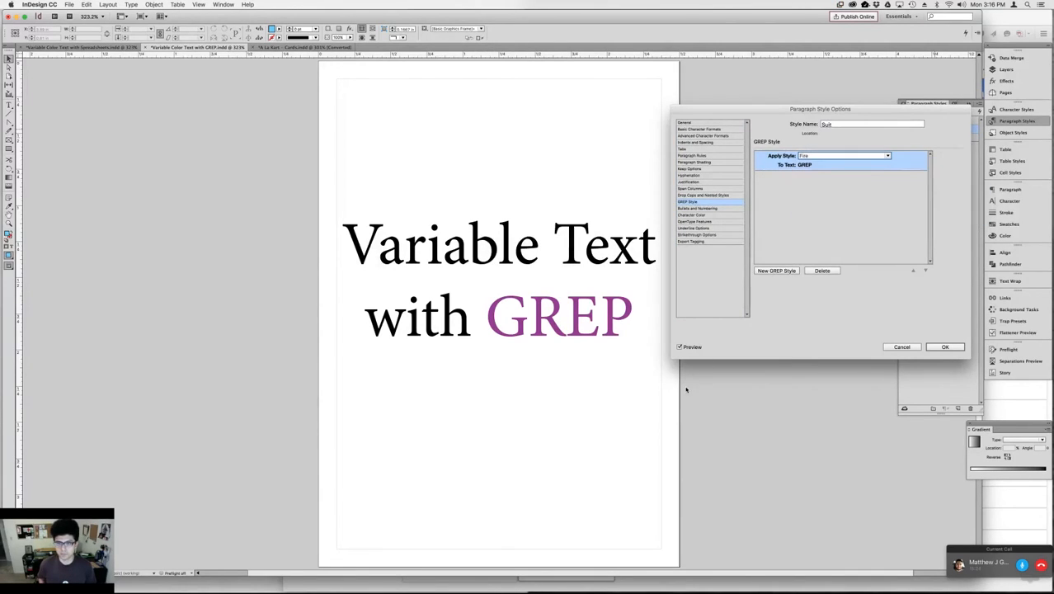
left_click(942, 347)
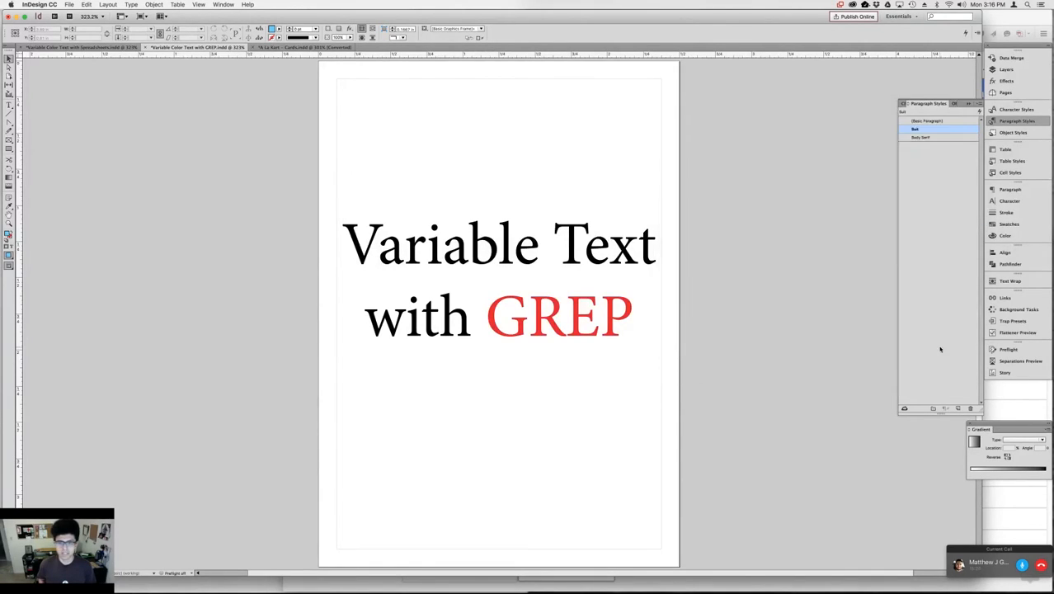
Test the GREP rule in the title by deleting and retyping the E in "GREP", and adding an extra E after the word
double_click(568, 310)
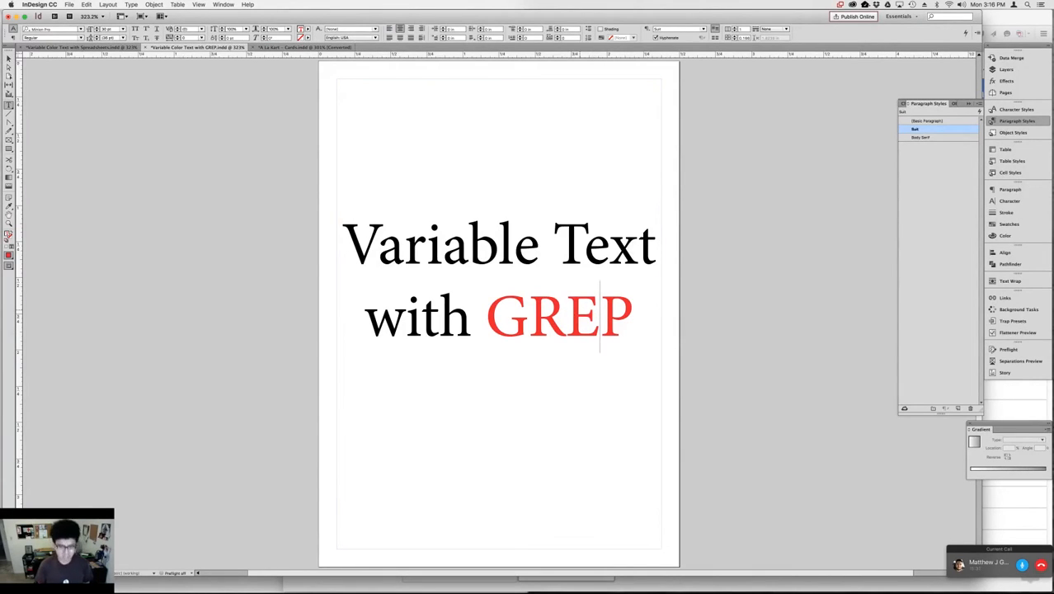
key("BackSpace")
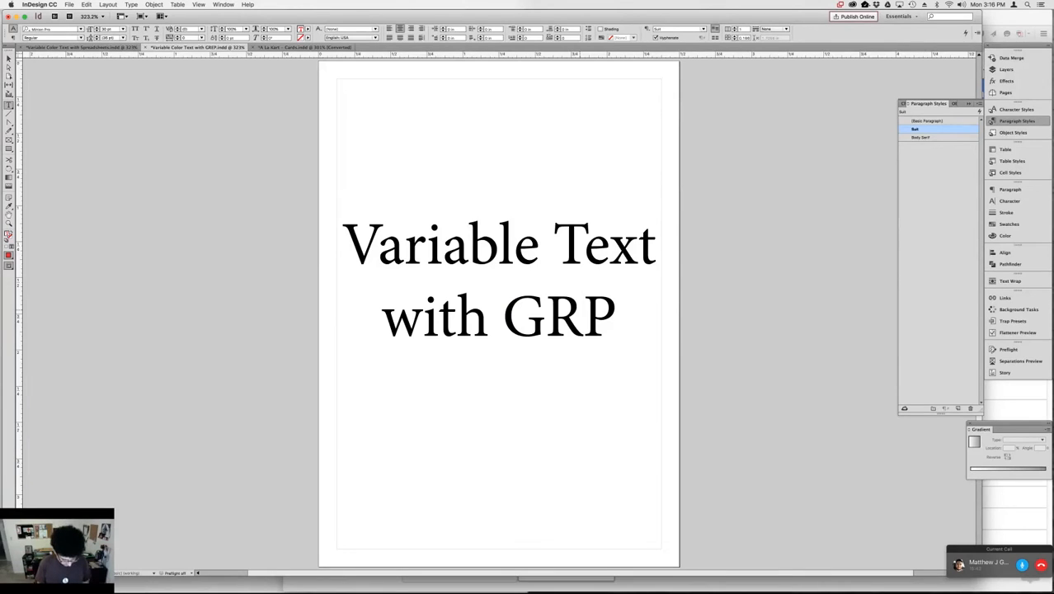
type("E")
key("shift+Right")
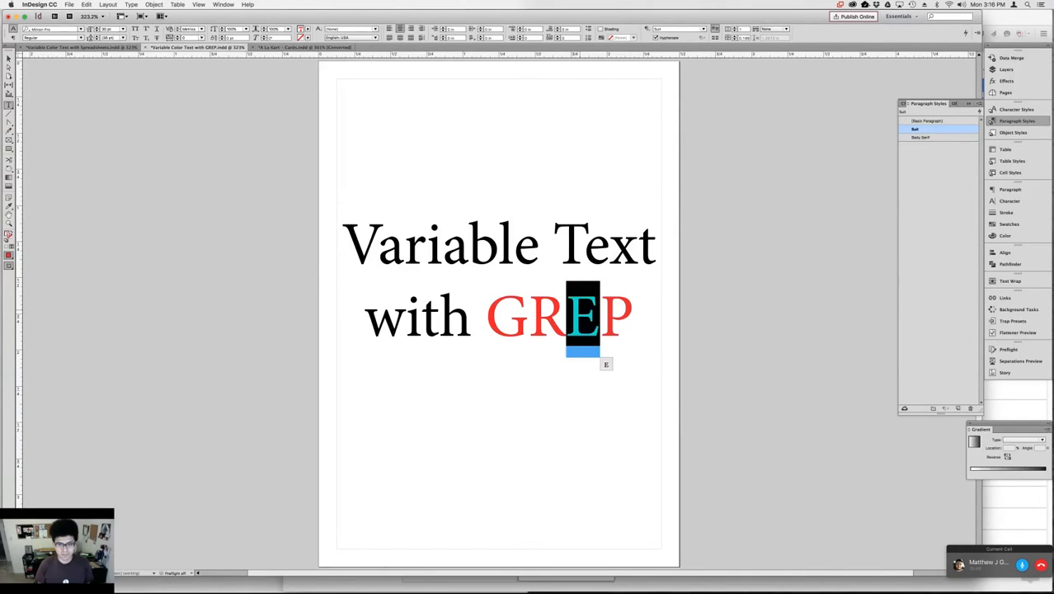
key("Right")
key("Right")
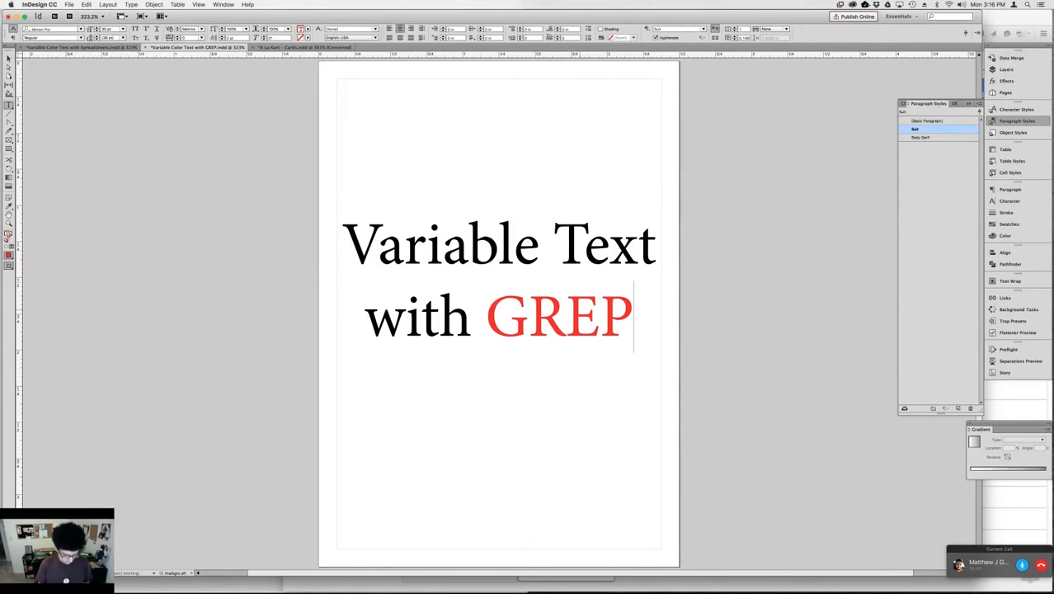
type("E")
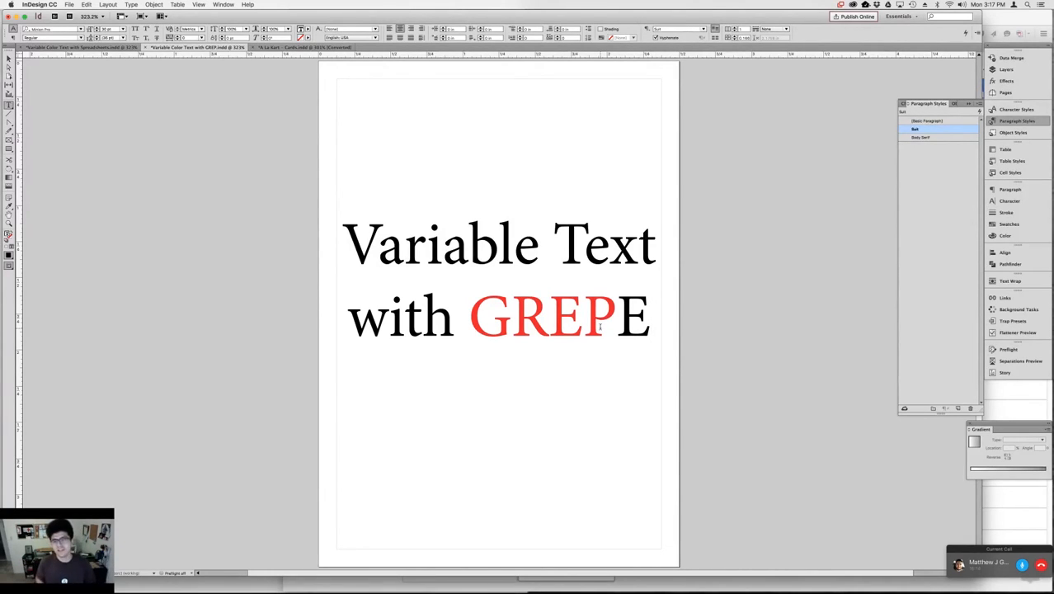
Add word boundaries to the Suit style's GREP rule so its expression reads \bGREP\b
double_click(602, 326)
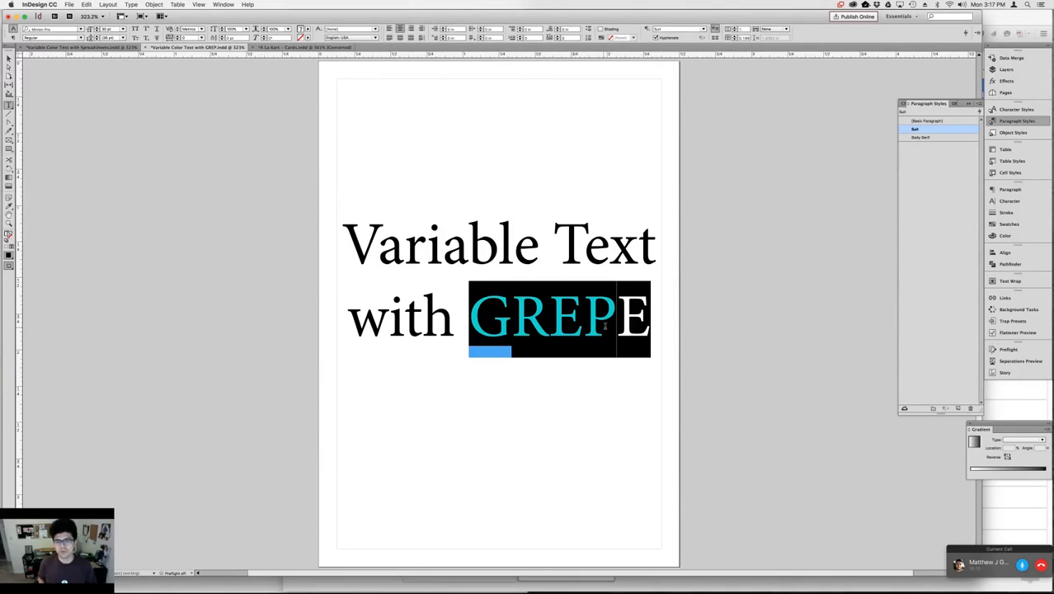
double_click(965, 130)
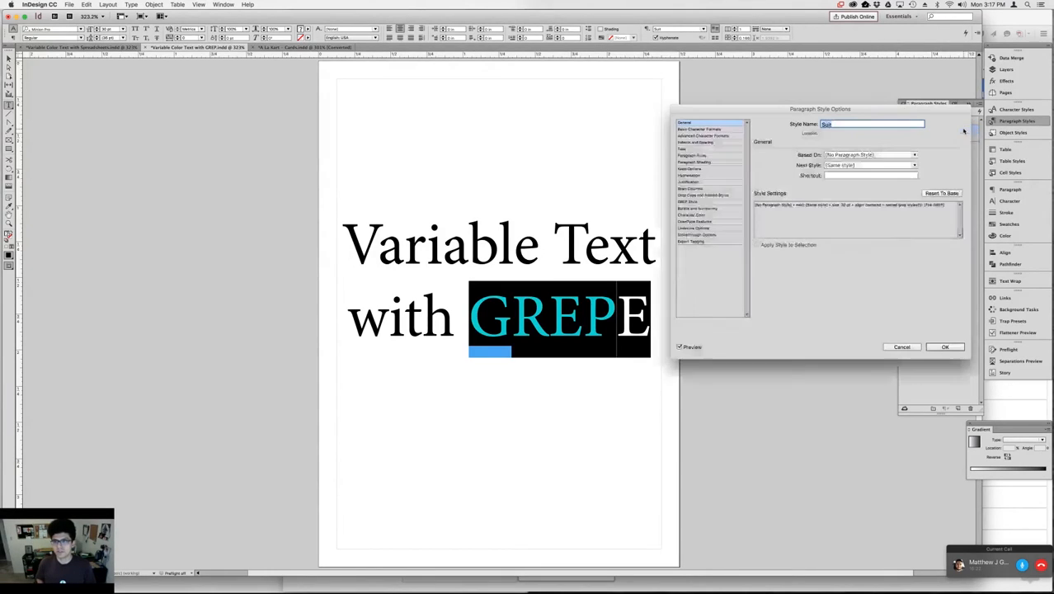
left_click(714, 201)
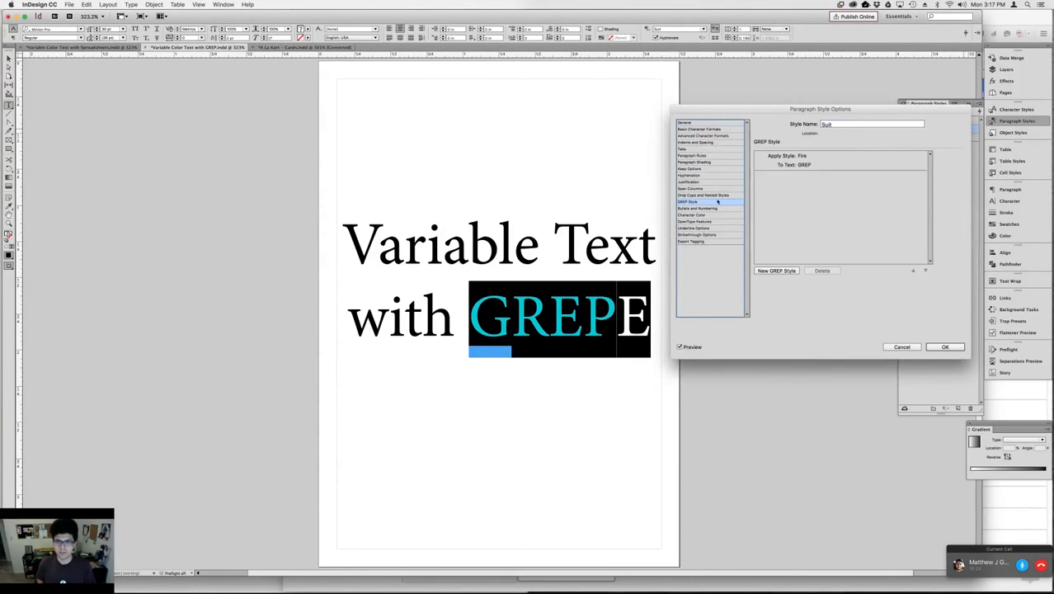
left_click(802, 165)
left_click(808, 165)
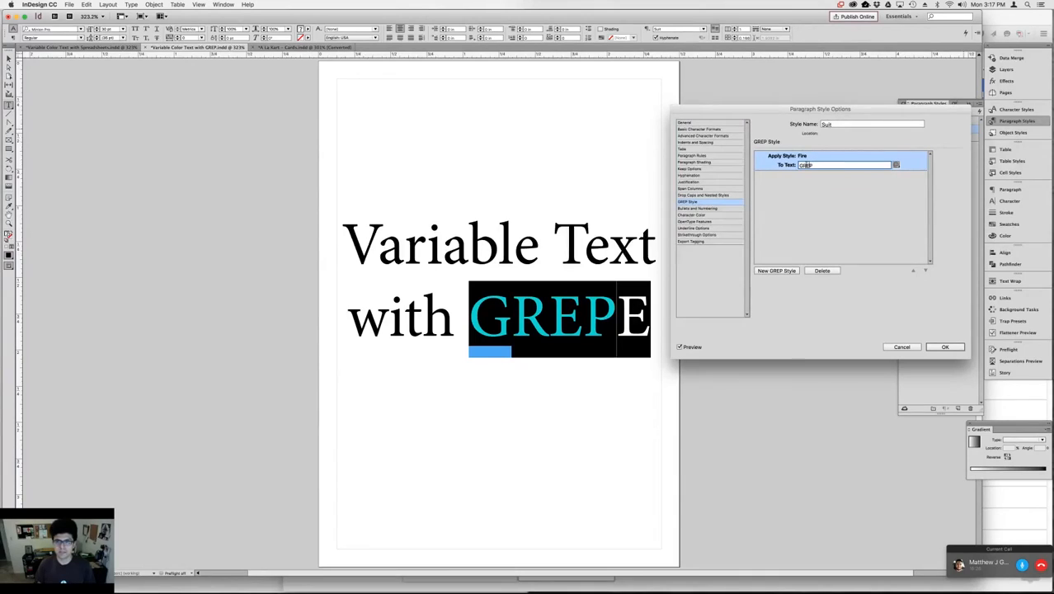
double_click(805, 165)
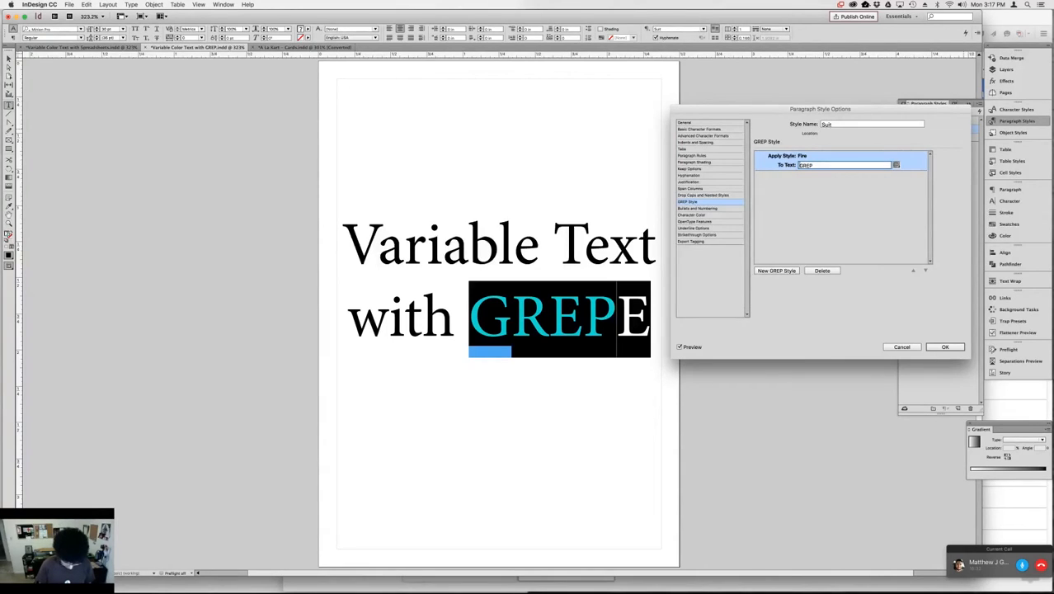
type("\b")
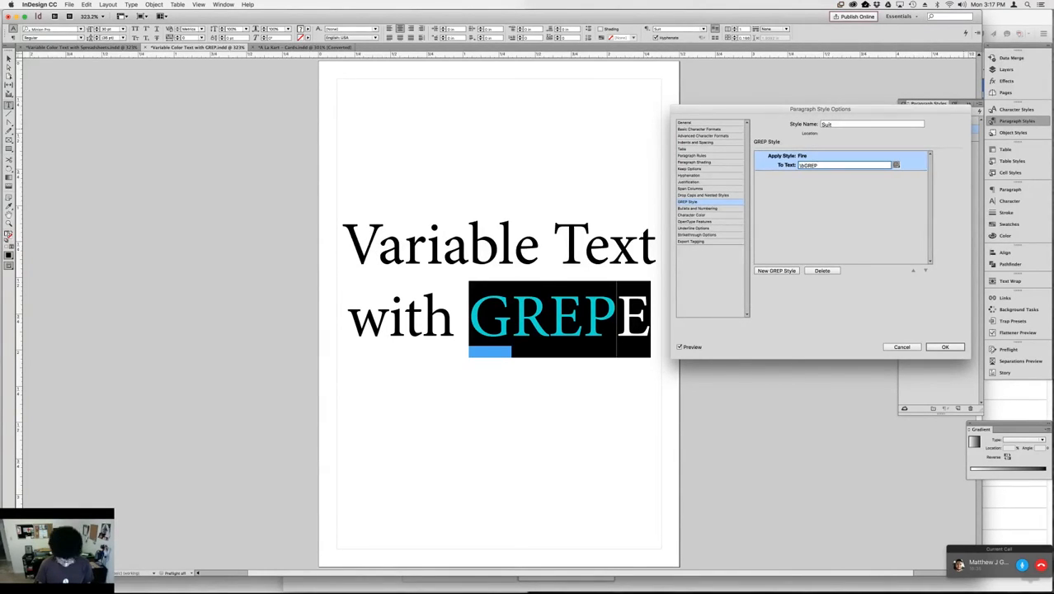
type("\b")
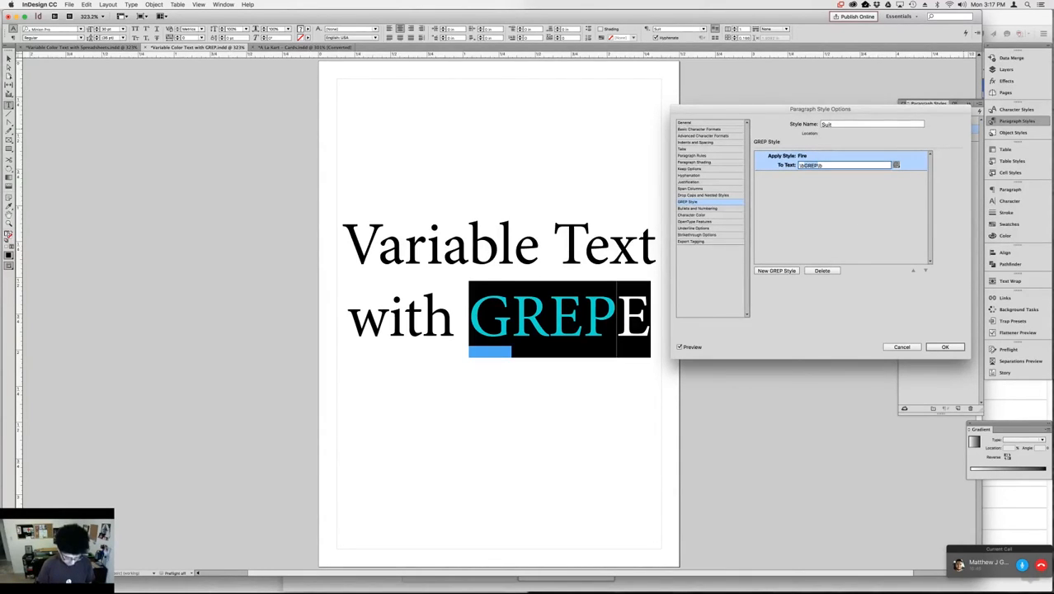
Replace the word in the rule's expression so it reads \bFire\b, and accept the Suit style changes
left_click(802, 165)
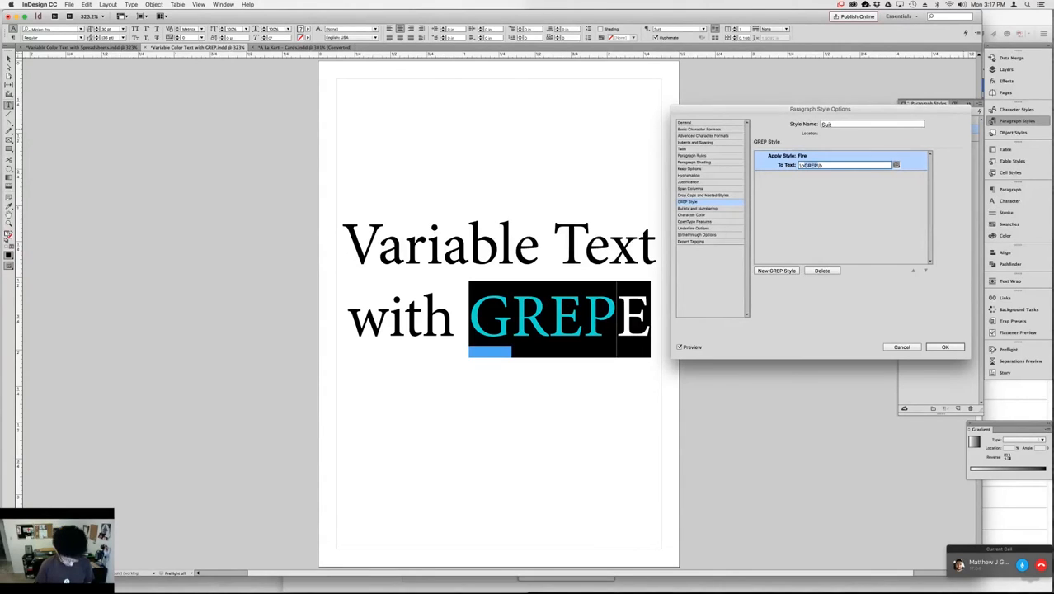
type("Fire")
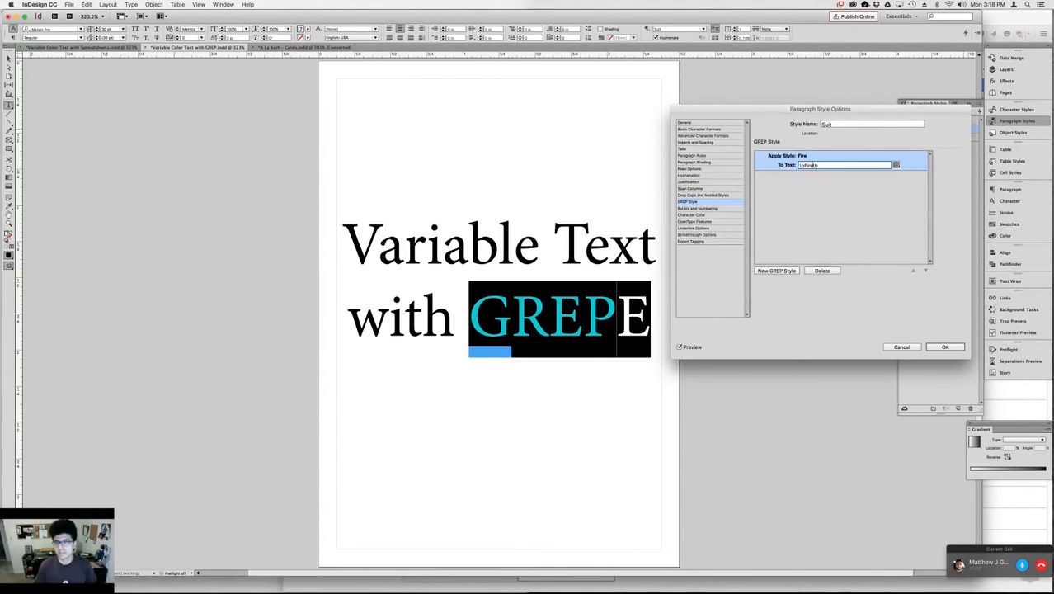
left_click(944, 346)
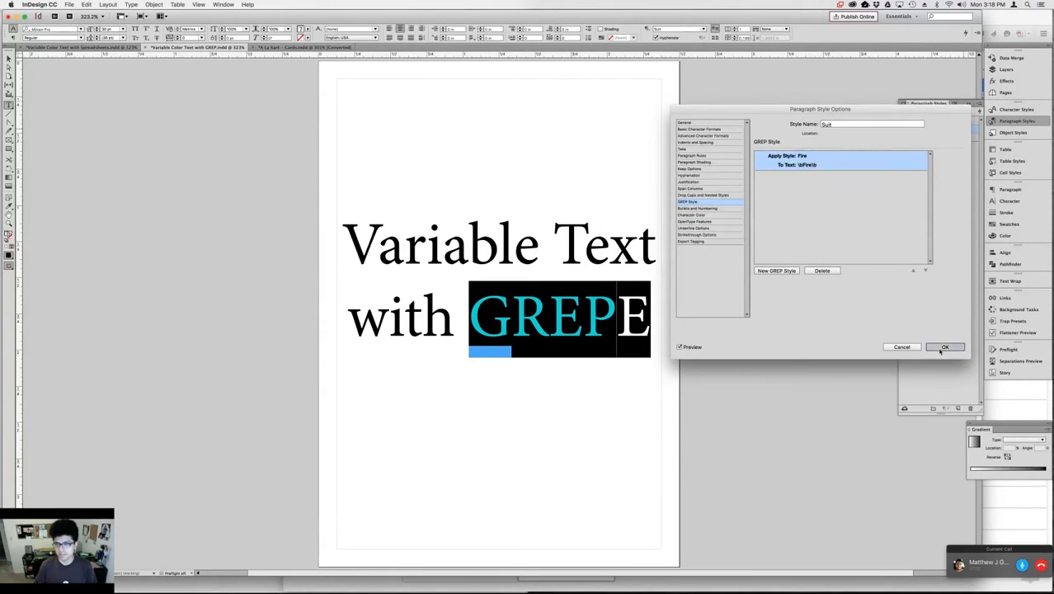
Add a new line reading "Fire" below the title text
left_click(619, 318)
key("Down")
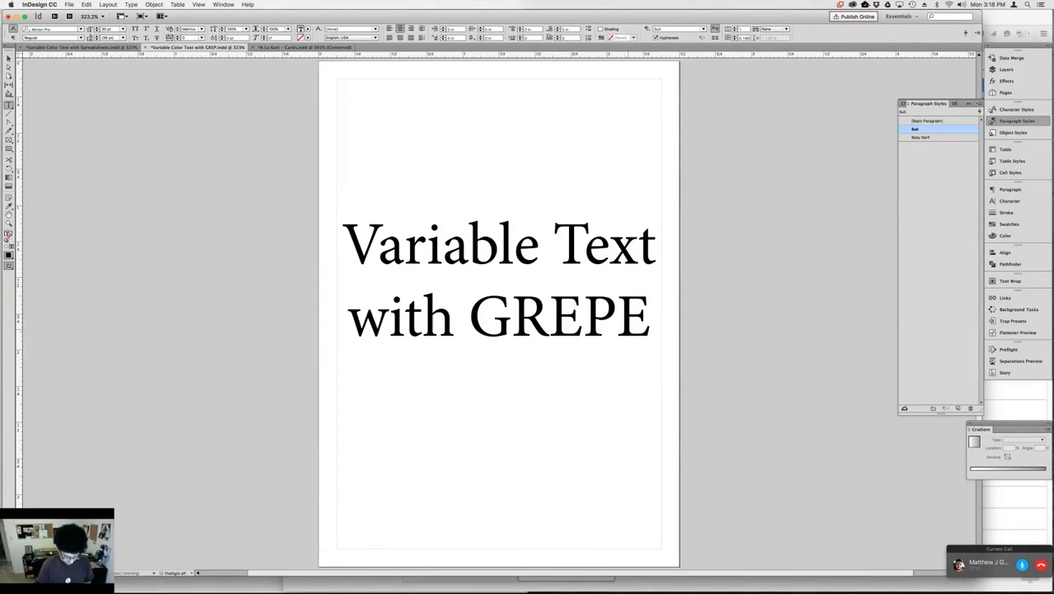
type("F")
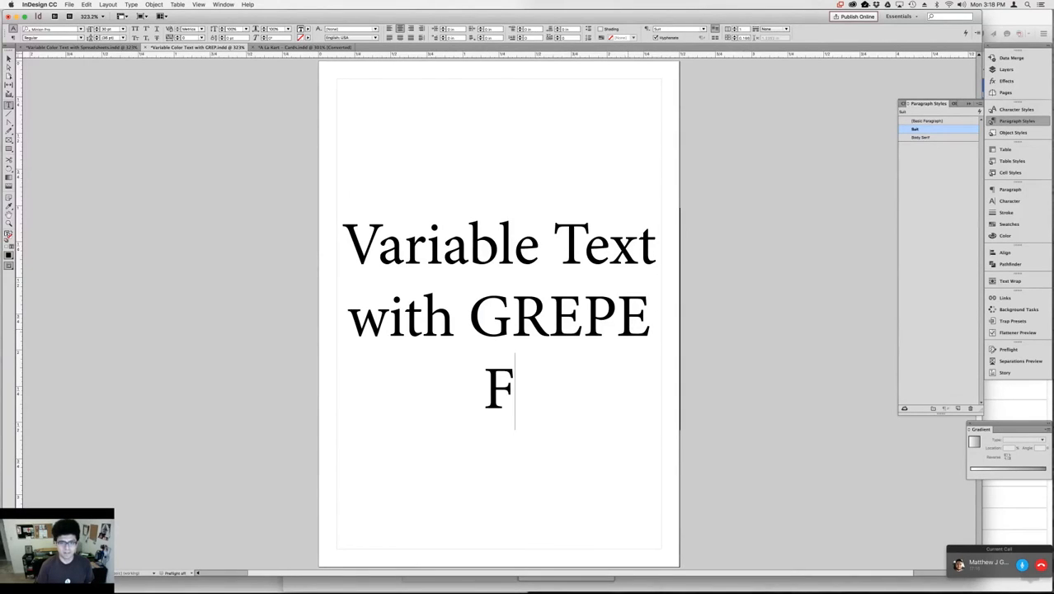
type("ire")
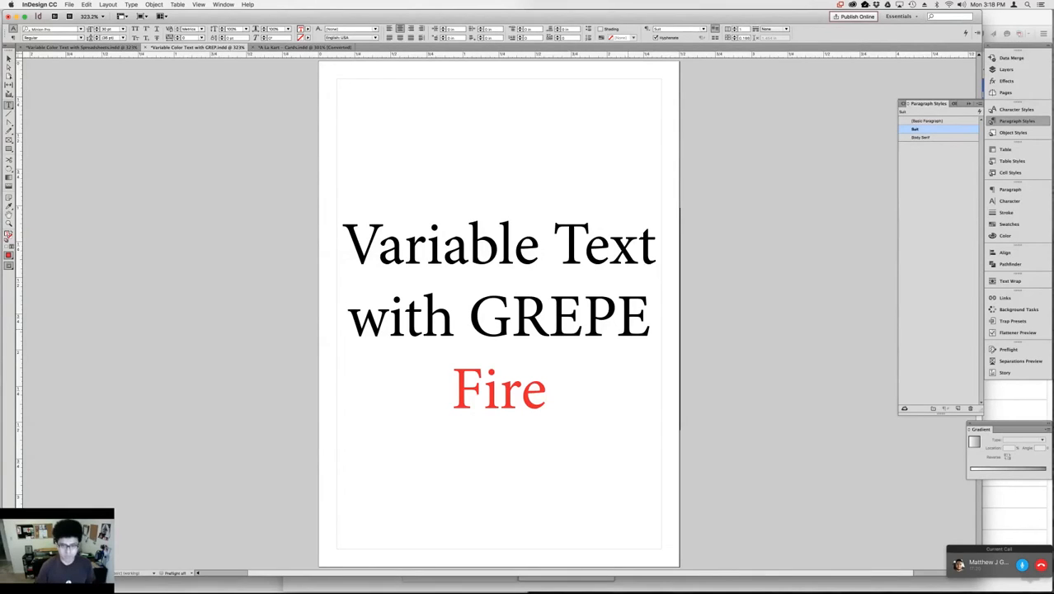
Test the word boundaries by appending a "d" directly to "Fire", separating it with a space, and selecting the word "Fire"
type("d")
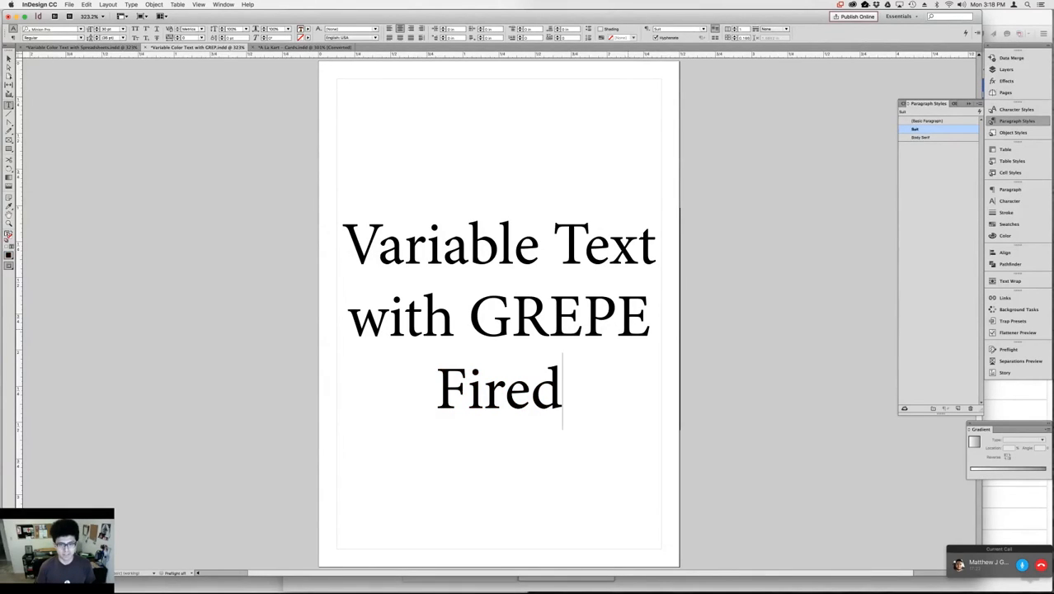
key("Left")
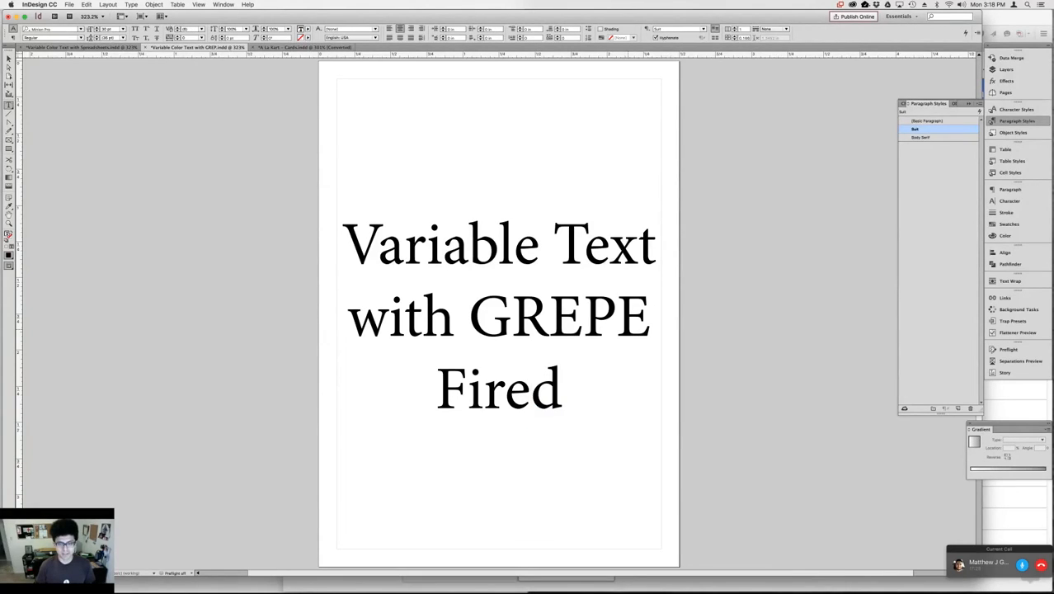
key("Left")
key("Left")
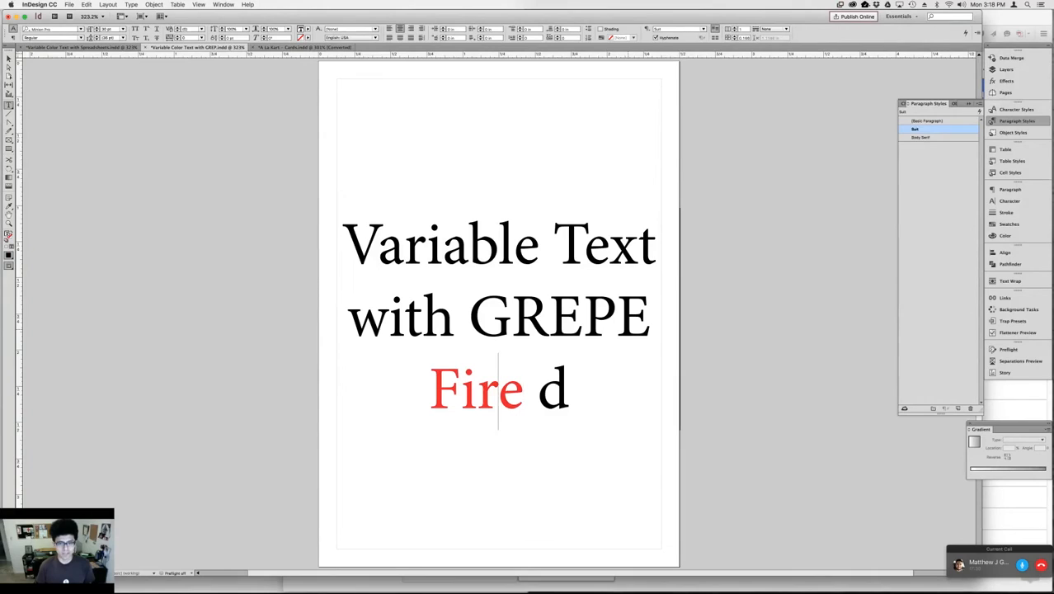
key("Left")
key("Left")
key("Left")
key("shift+Right")
key("shift+Right")
key("shift+Right")
key("shift+Right")
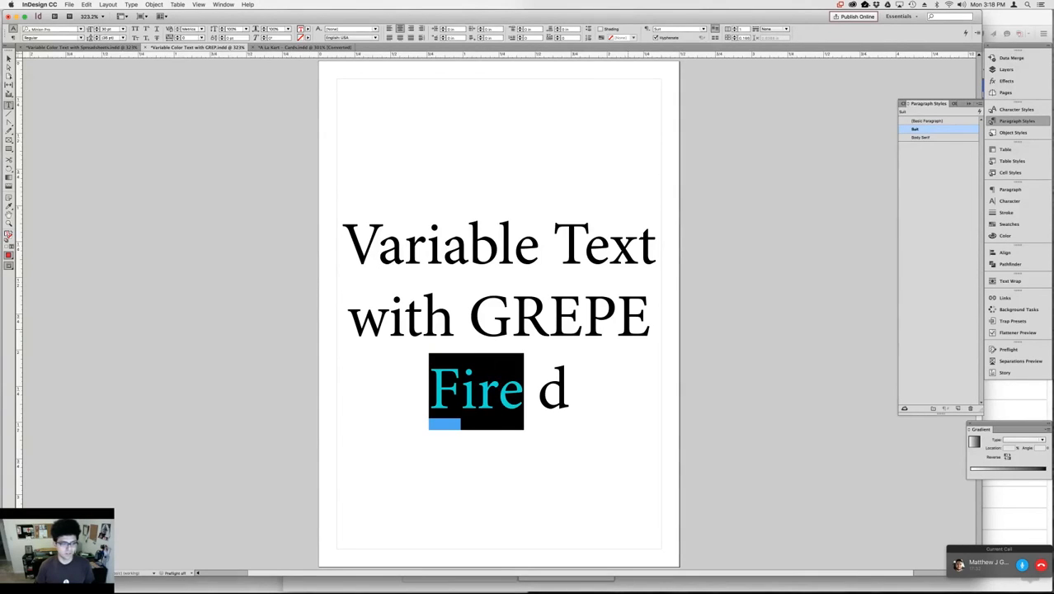
Delete the stray "d" after "Fire" and deselect the text frame
key("Escape")
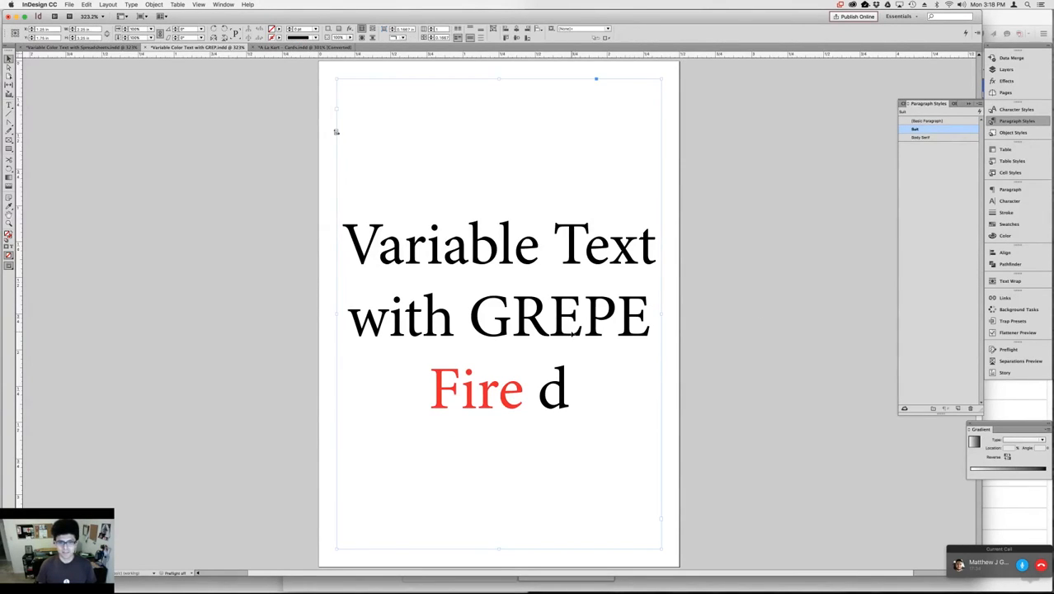
double_click(572, 334)
left_click(574, 386)
key("BackSpace")
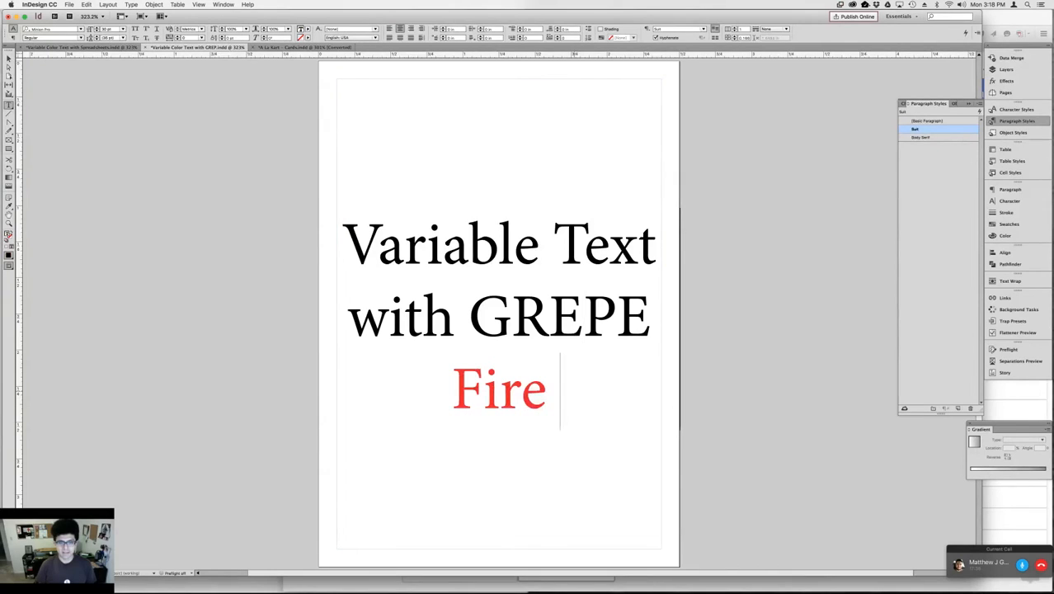
key("Escape")
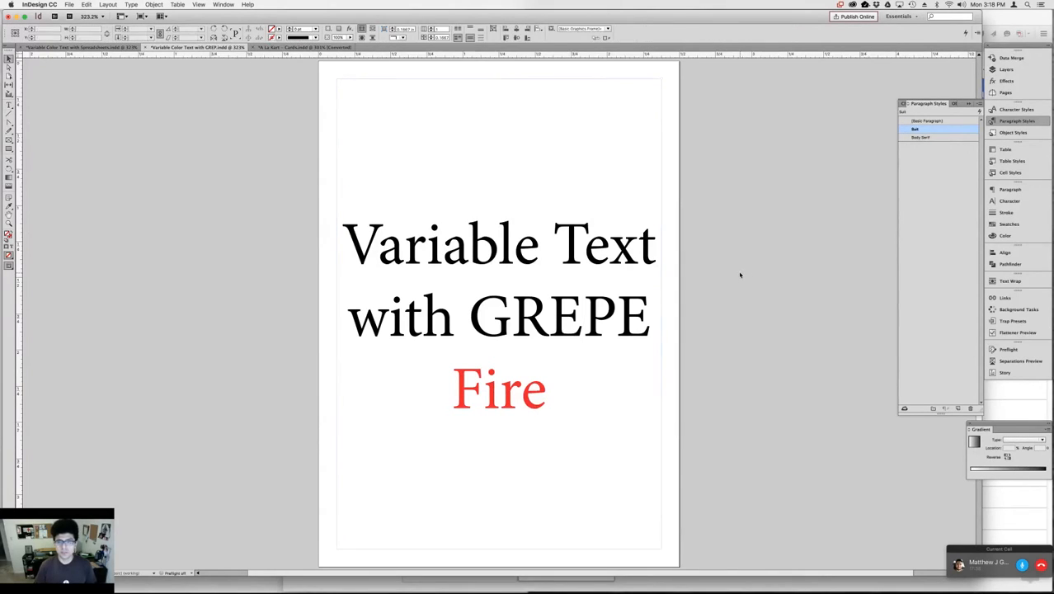
left_click(739, 275)
Open the Suit paragraph style's GREP settings and copy the Fire rule's expression \bFire\b
left_click(1027, 123)
left_click(1027, 123)
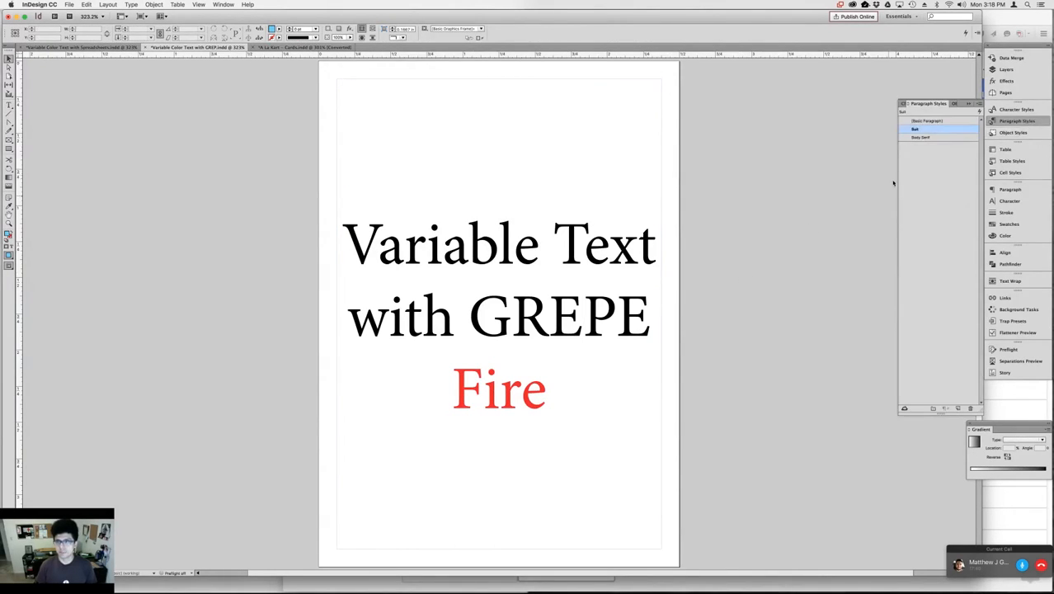
double_click(932, 130)
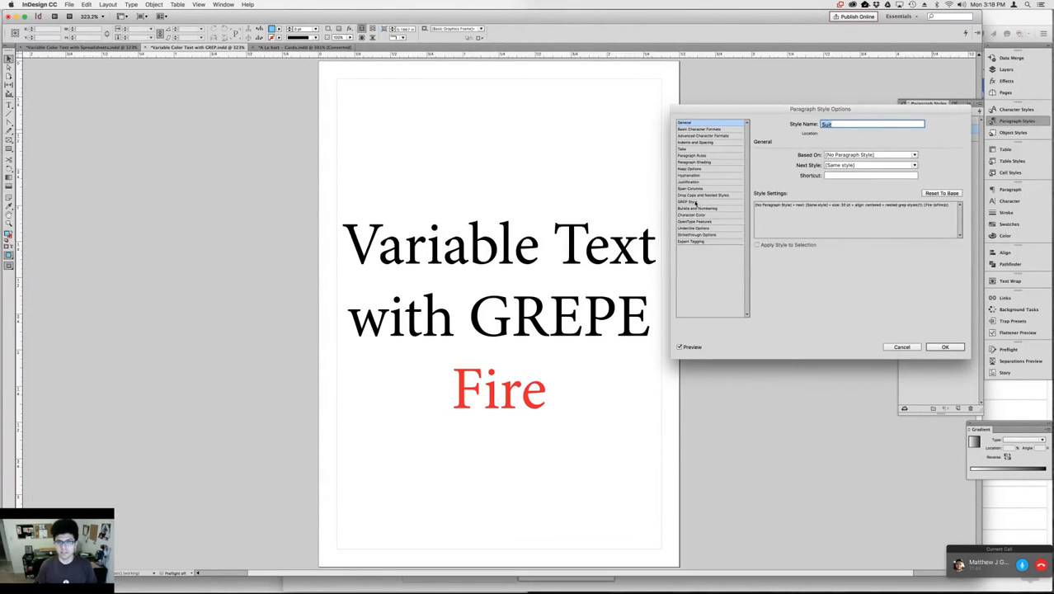
left_click(692, 201)
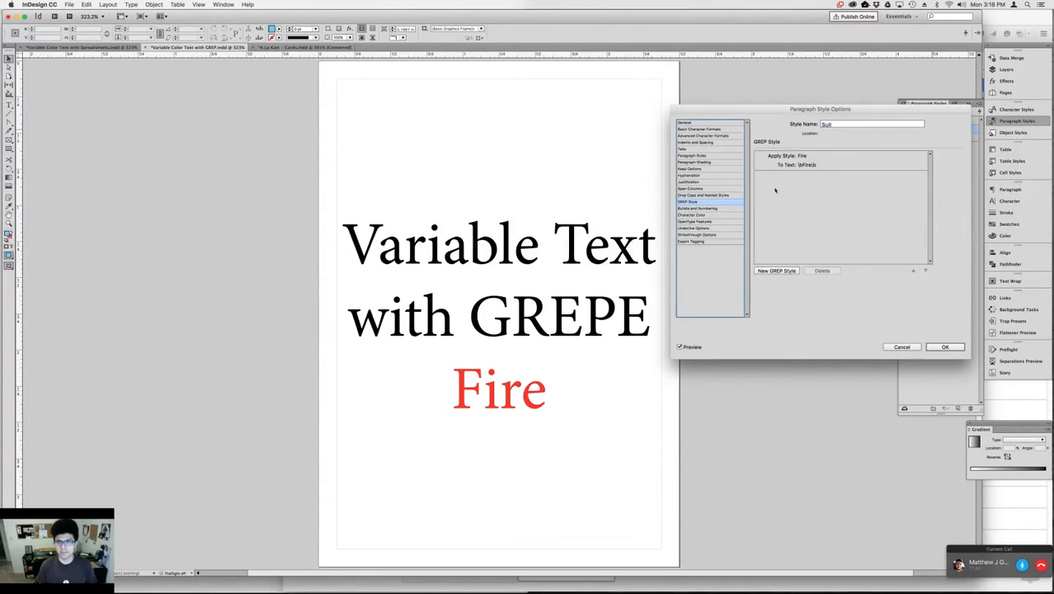
left_click(845, 161)
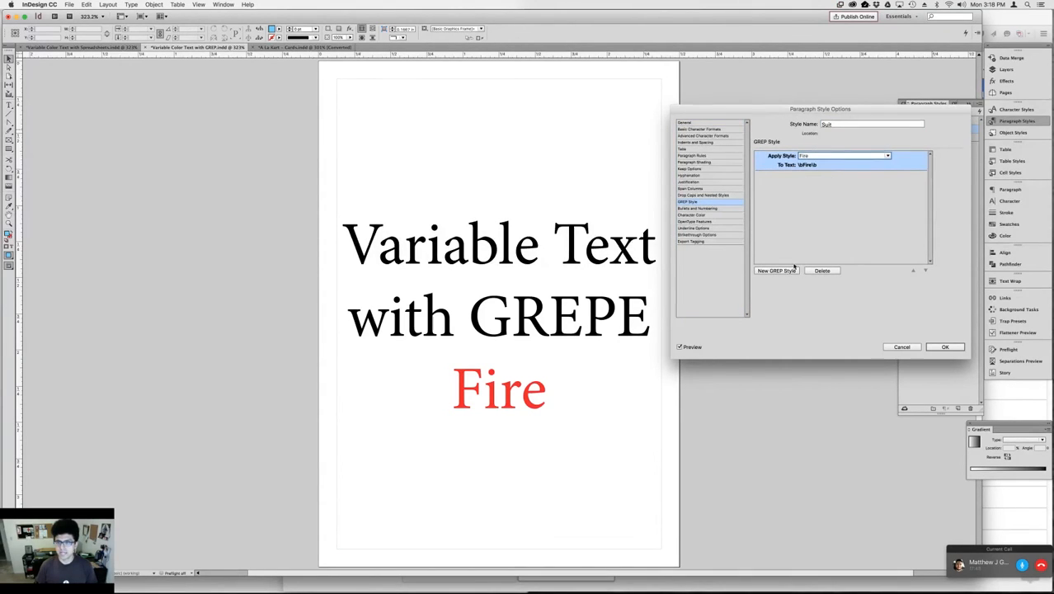
left_click(824, 165)
key("super+c")
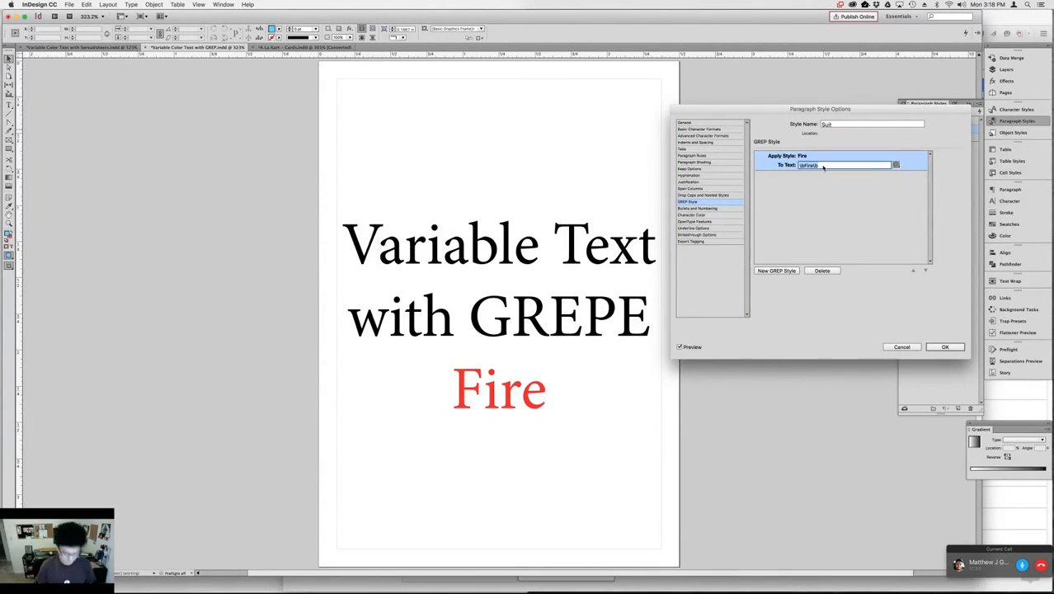
Add a GREP rule to the Suit style that applies the Earth character style to \bEarth\b
left_click(807, 188)
left_click(777, 270)
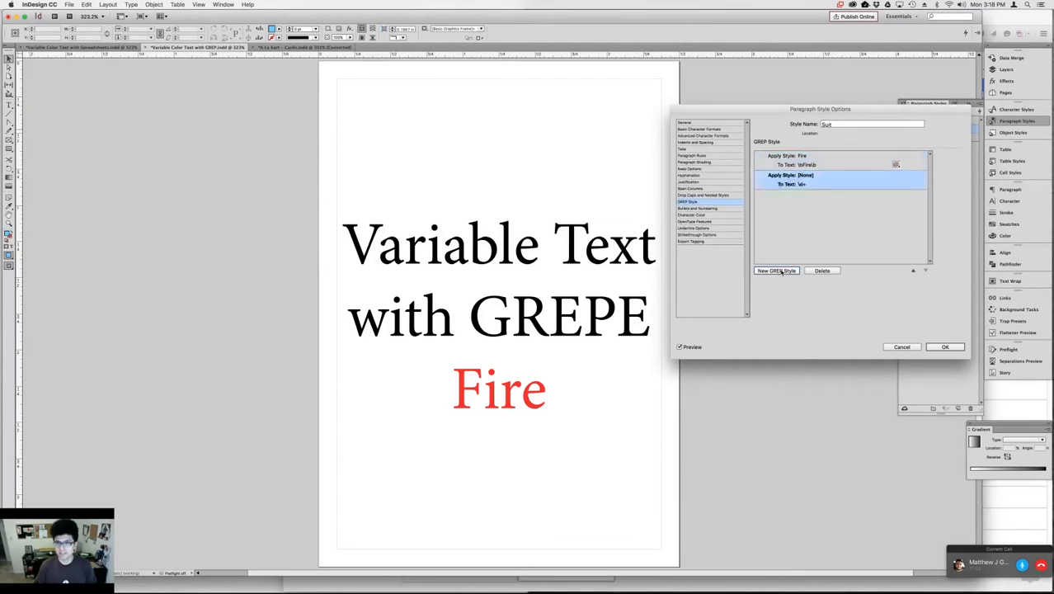
left_click(802, 184)
key("super+v")
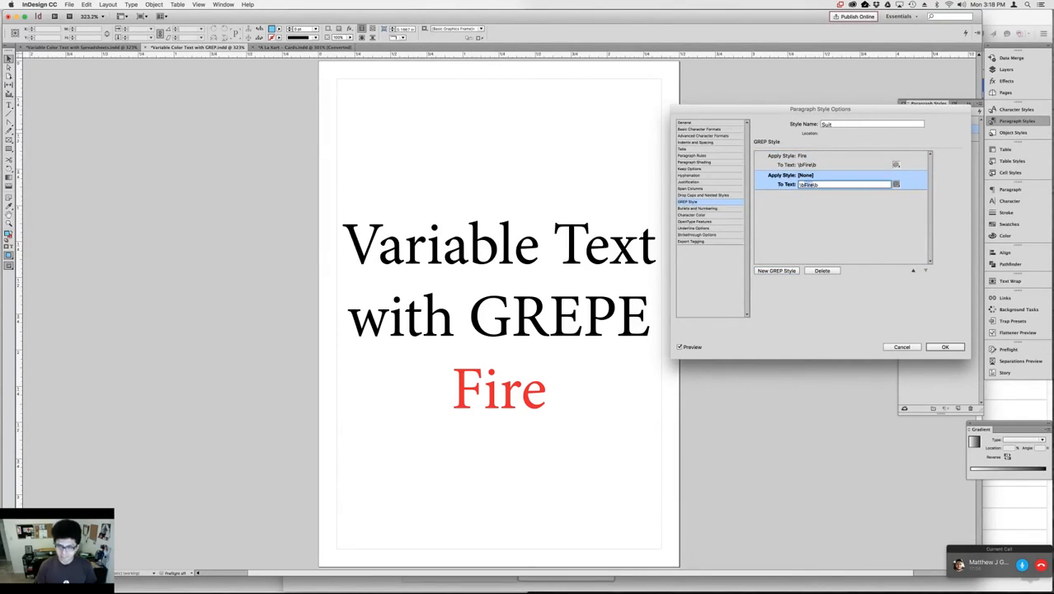
type("Earth")
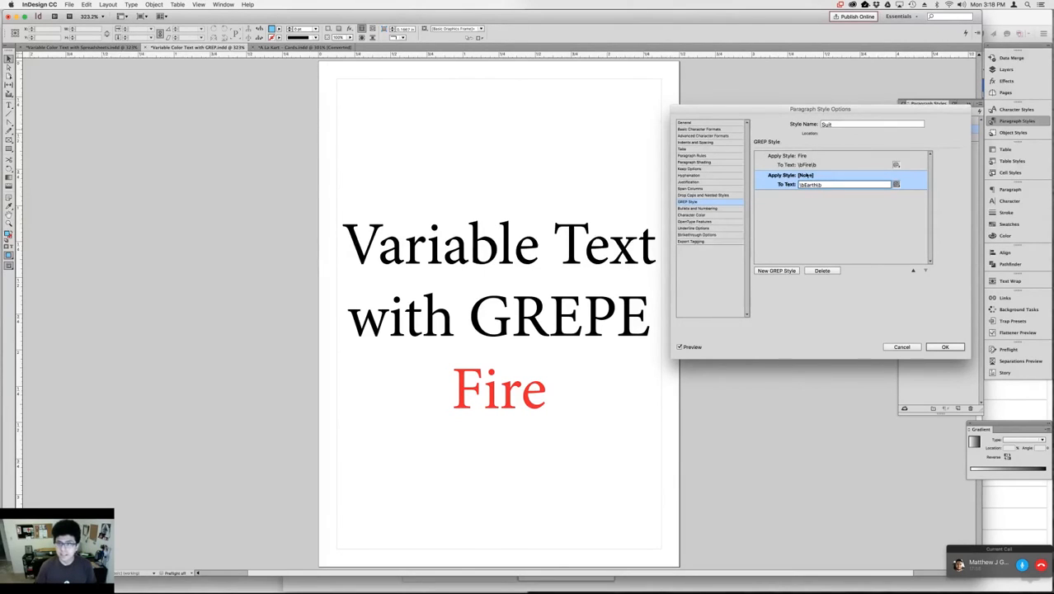
left_click(804, 174)
left_click(807, 175)
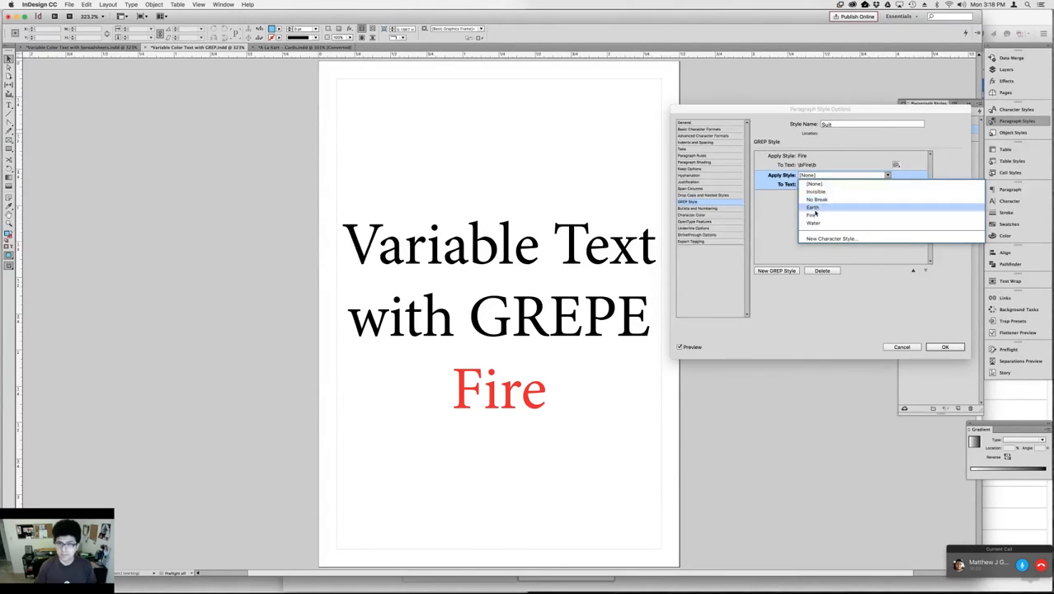
left_click(813, 207)
Add a GREP rule applying the Water character style to \bWater\b, and accept the Suit style changes
left_click(776, 270)
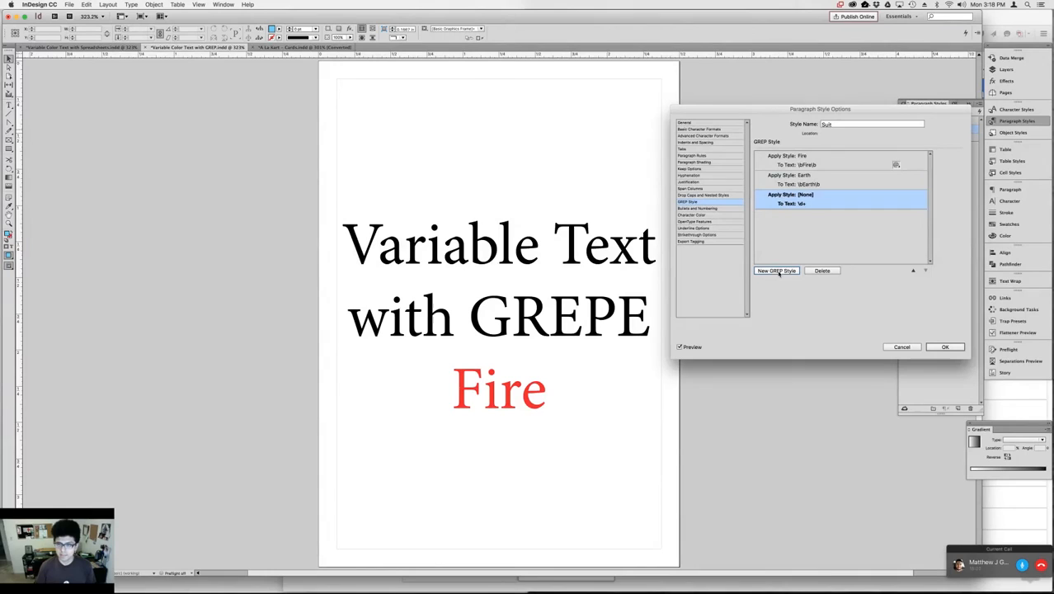
left_click(811, 194)
left_click(812, 196)
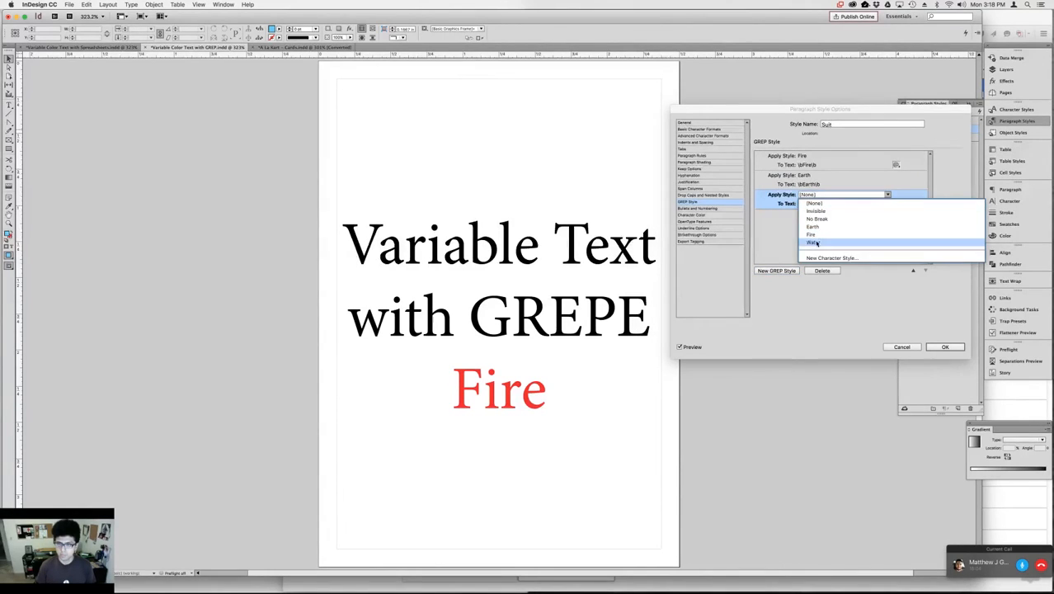
left_click(813, 242)
left_click(804, 204)
key("ctrl+v")
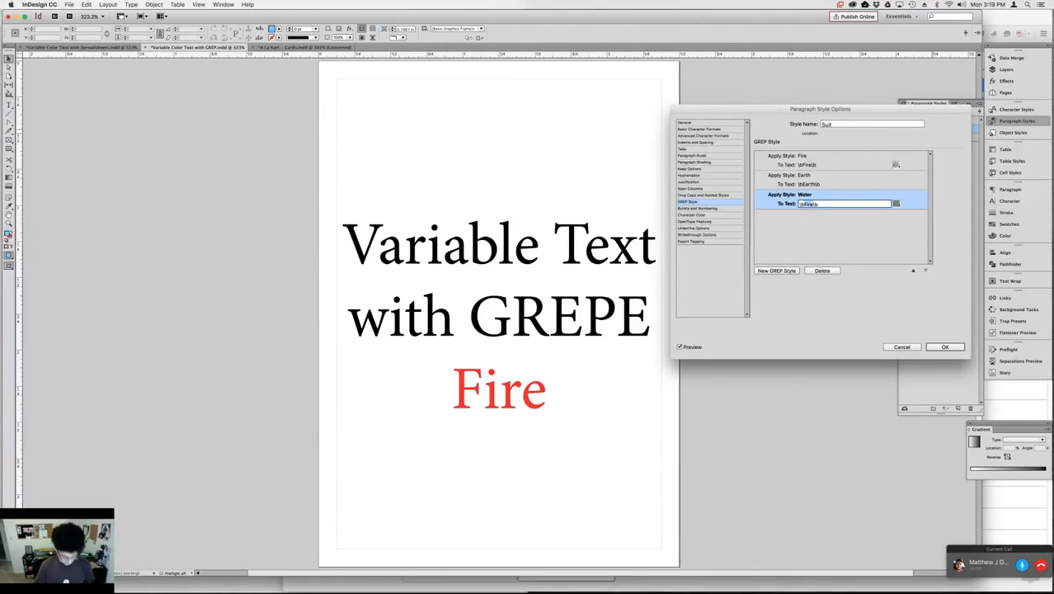
type("Water")
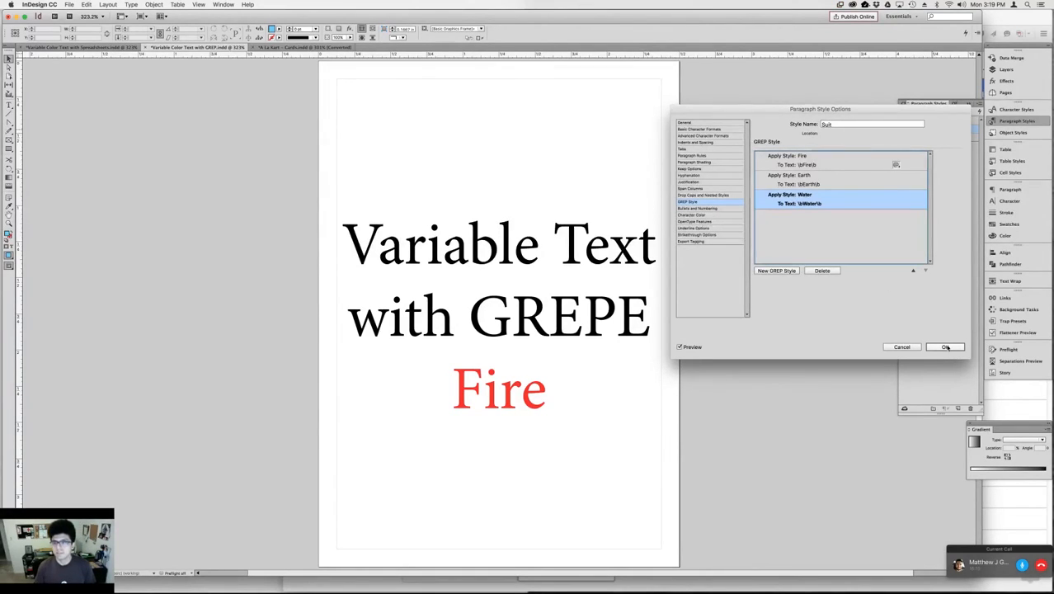
left_click(949, 348)
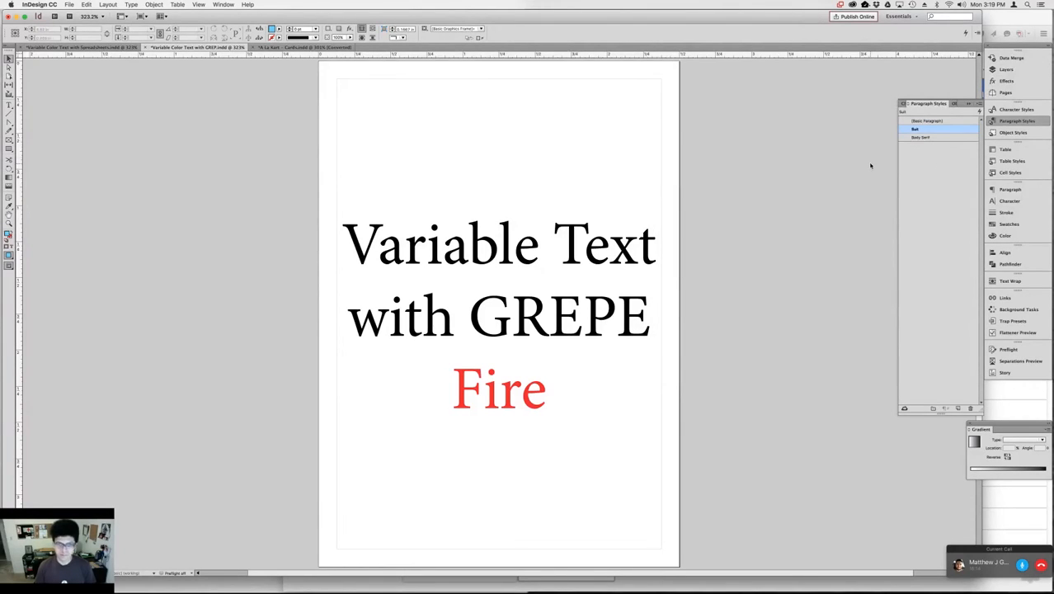
Load "Variable Color Text - with GREP.csv" as the data merge source
left_click(1009, 58)
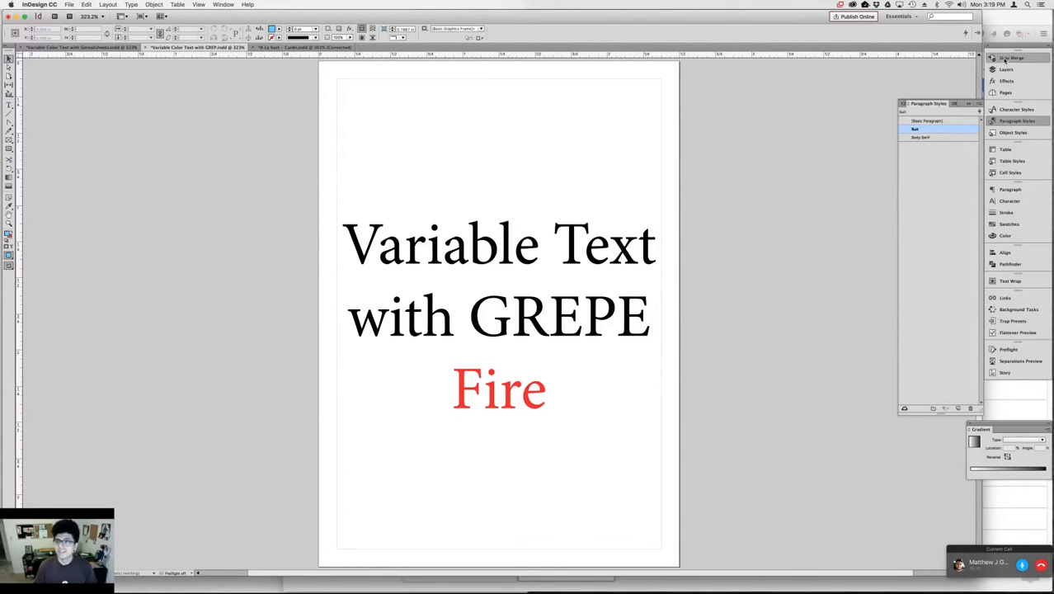
left_click(980, 56)
left_click(921, 57)
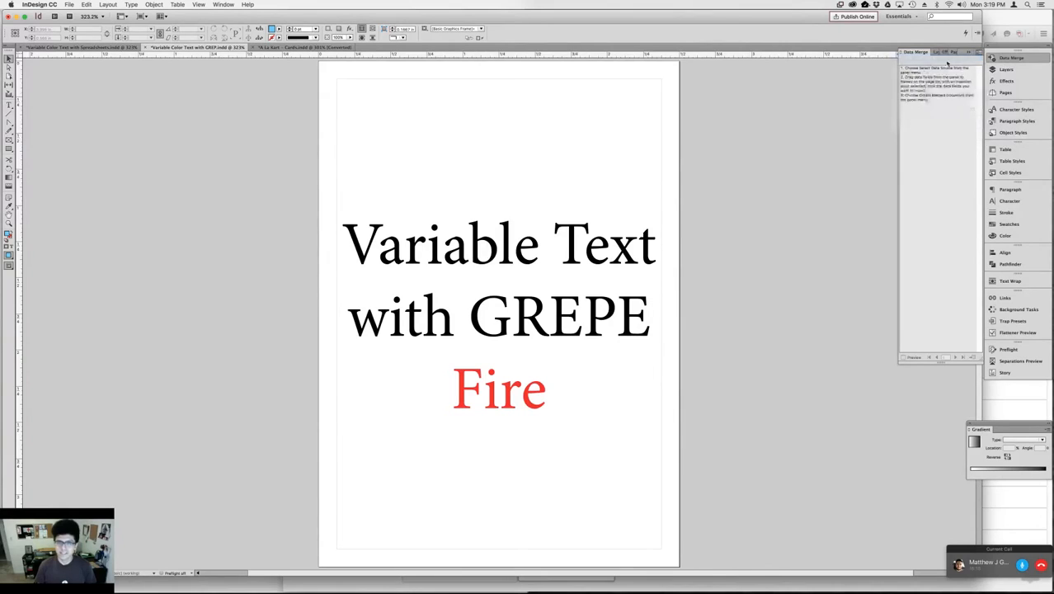
left_click(444, 120)
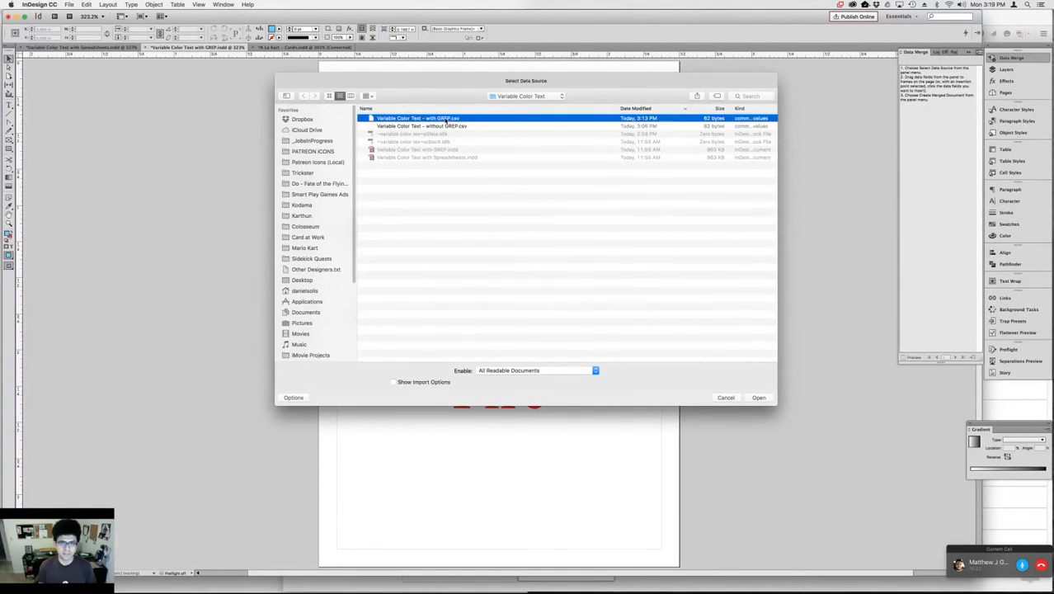
key("Return")
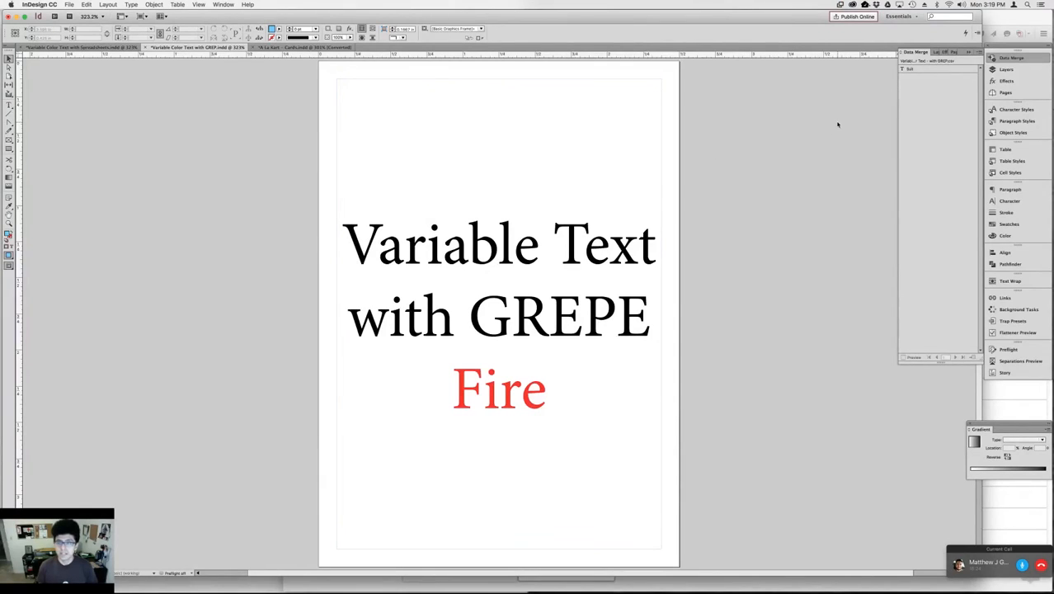
Replace the word "Fire" under the title with the Suit data merge field
double_click(551, 386)
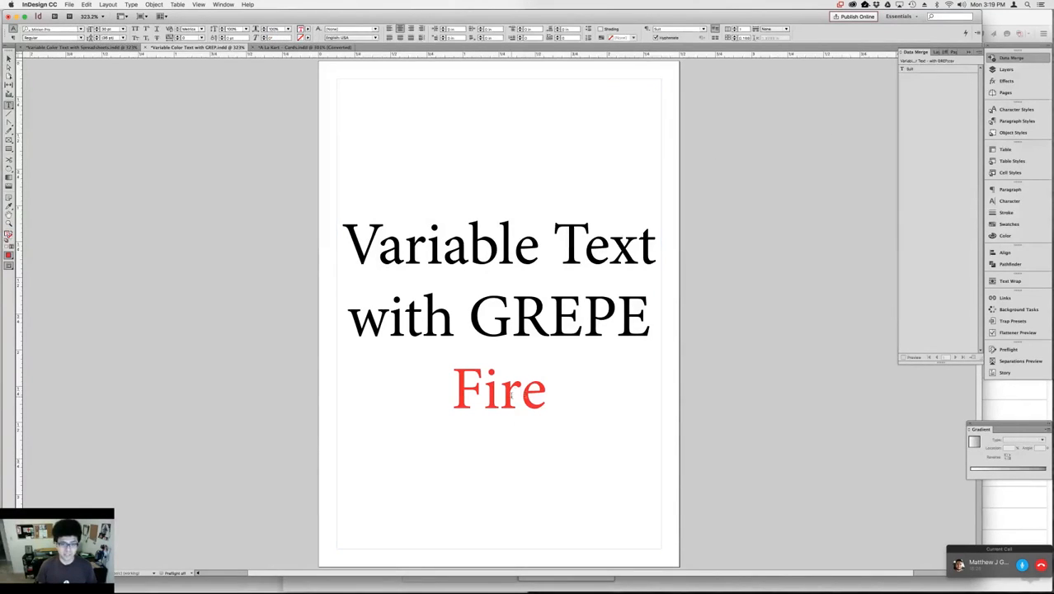
double_click(527, 371)
key("BackSpace")
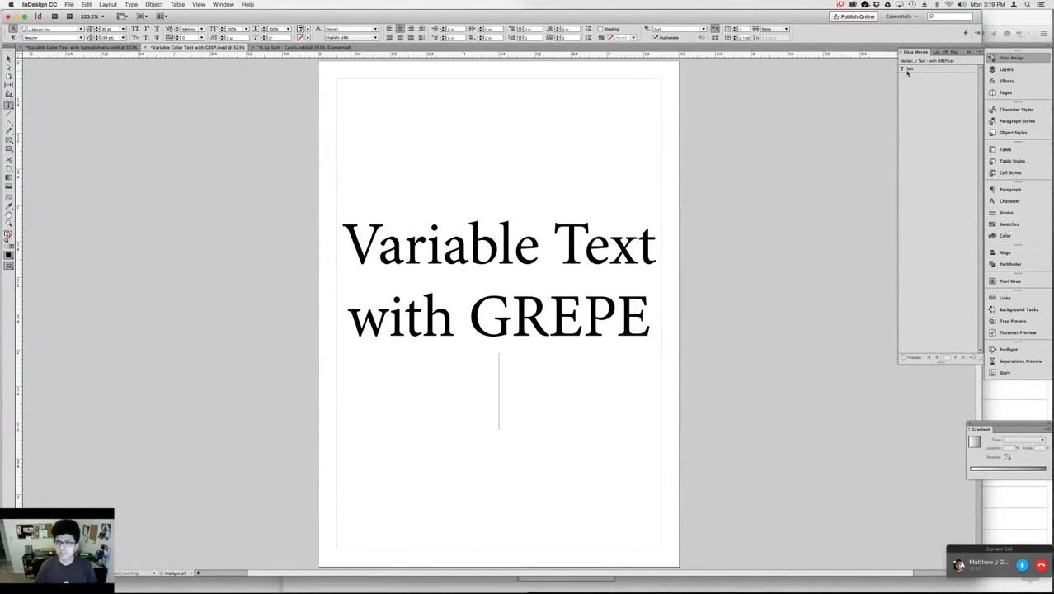
left_click(909, 69)
Check the inserted <<Suit>> placeholder by stepping through its characters and selecting the whole line
triple_click(480, 387)
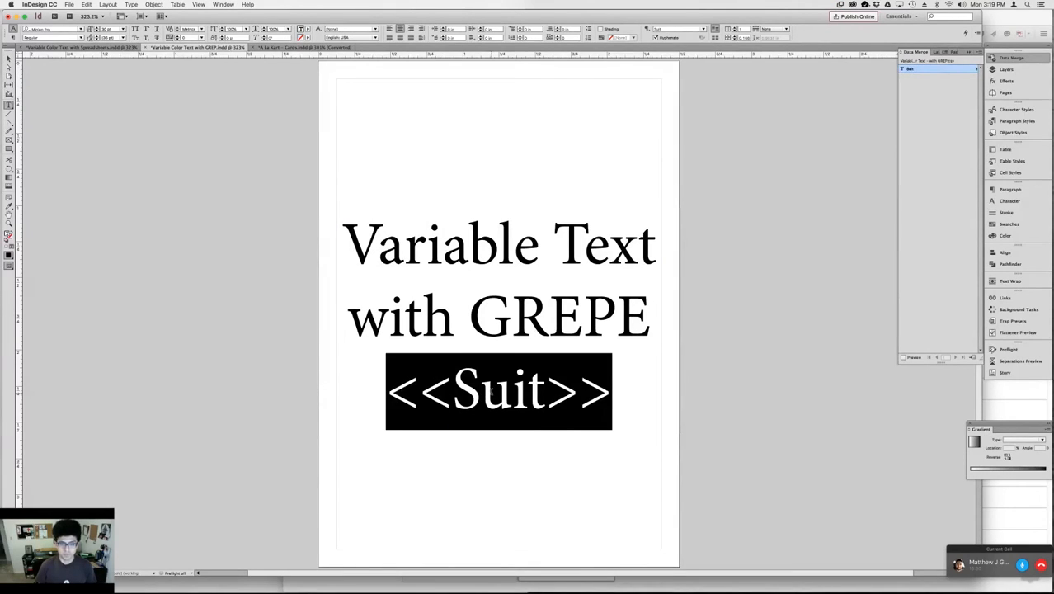
key("Left")
key("Right")
key("Right")
key("End")
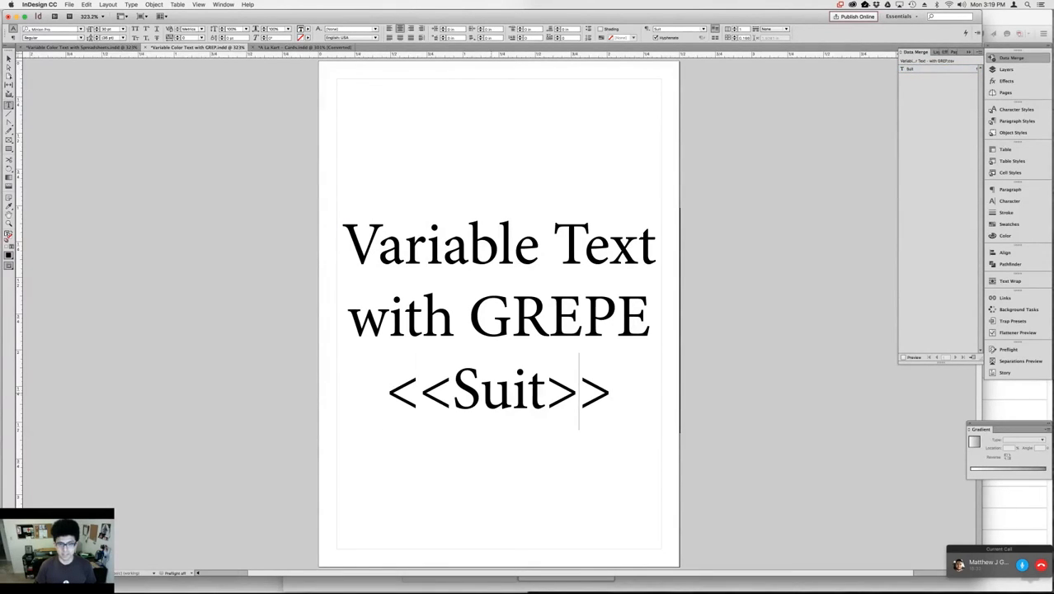
key("shift+Home")
triple_click(556, 403)
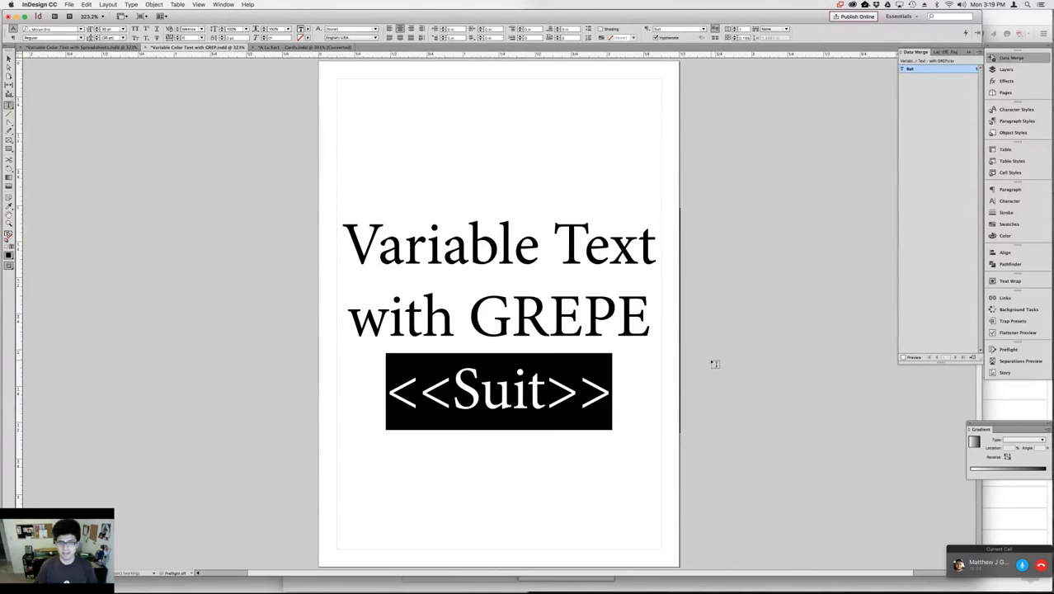
Check which paragraph style is applied to the title and the <<Suit>> placeholder by selecting all of the card text
key("Escape")
left_click(695, 335)
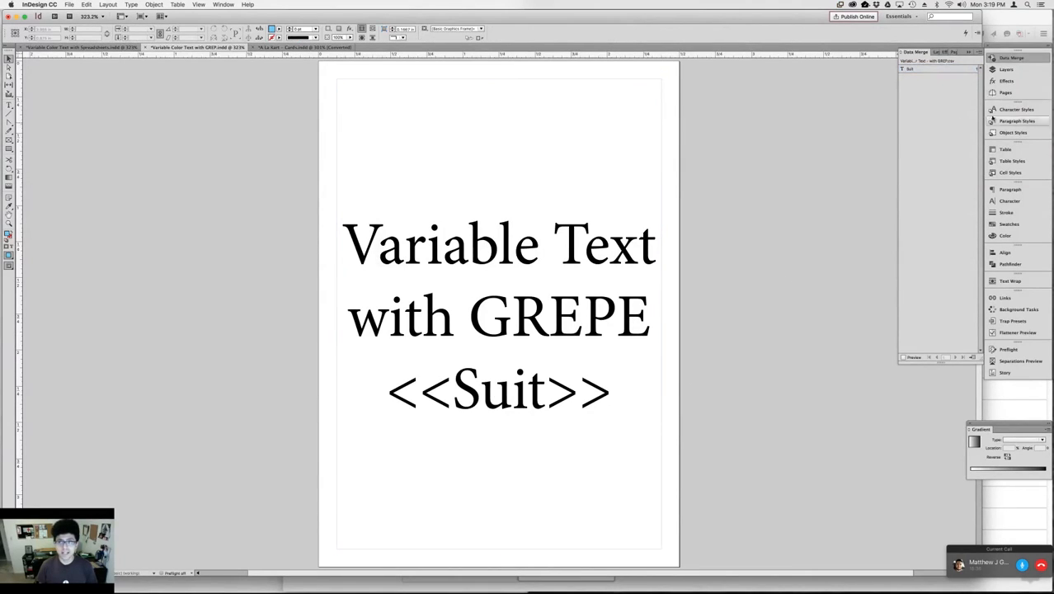
left_click(1016, 109)
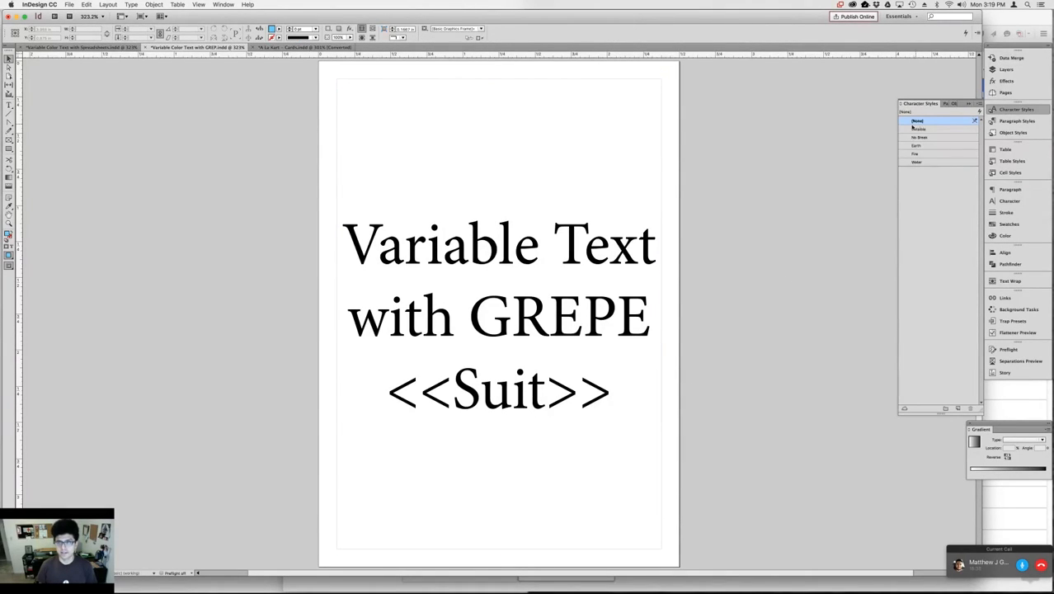
left_click(1016, 120)
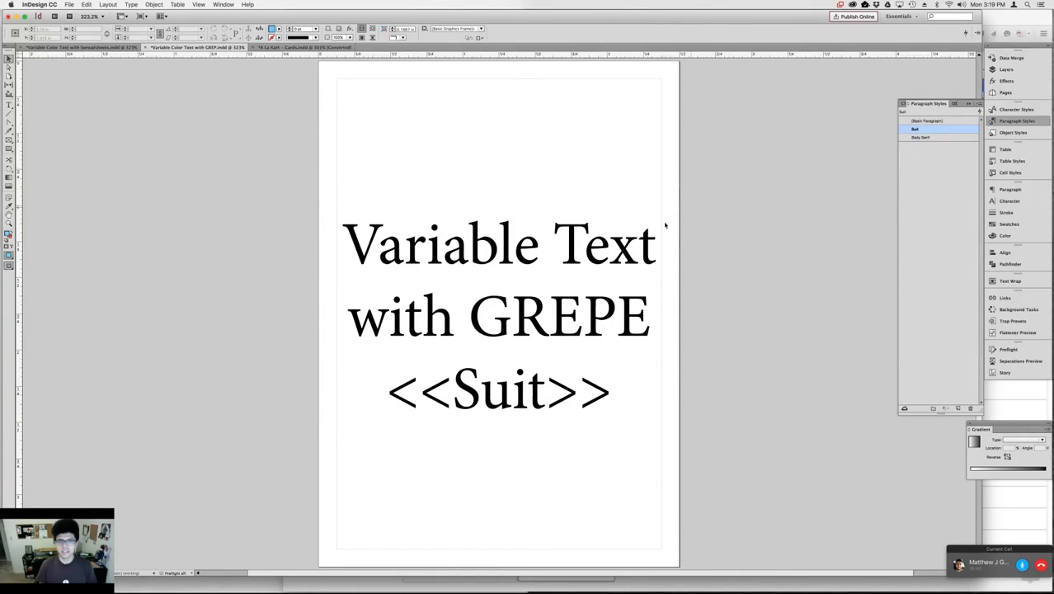
key("t")
double_click(545, 312)
double_click(545, 312)
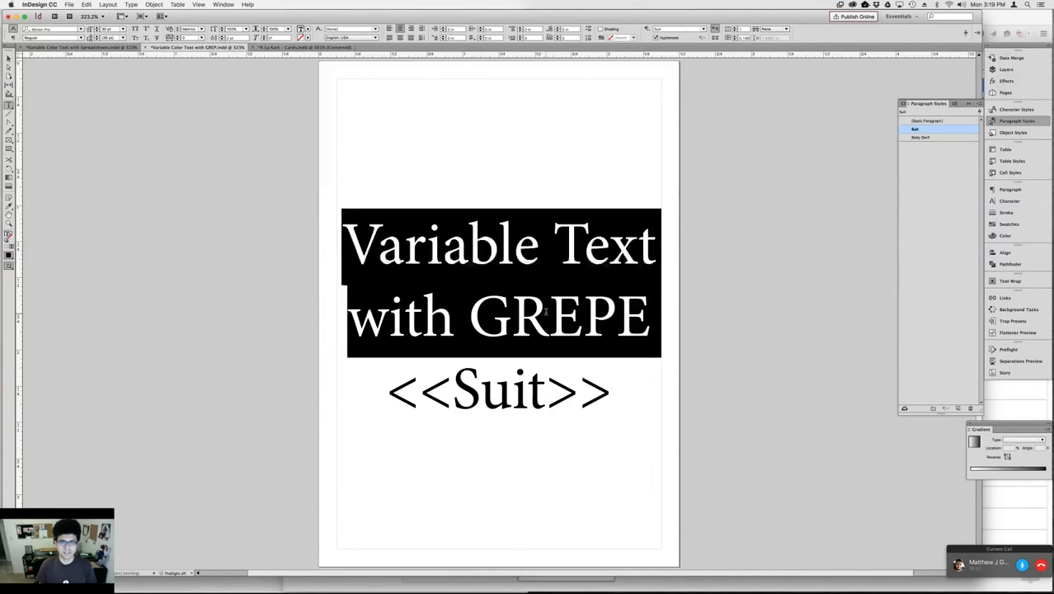
left_click(546, 311)
left_click_drag(601, 381, 336, 271)
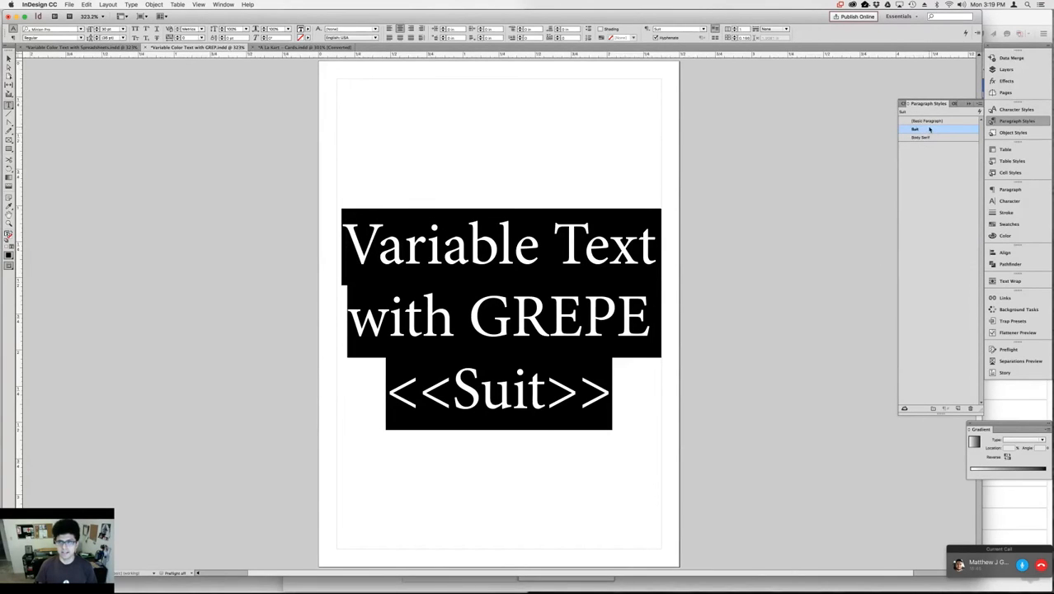
key("Escape")
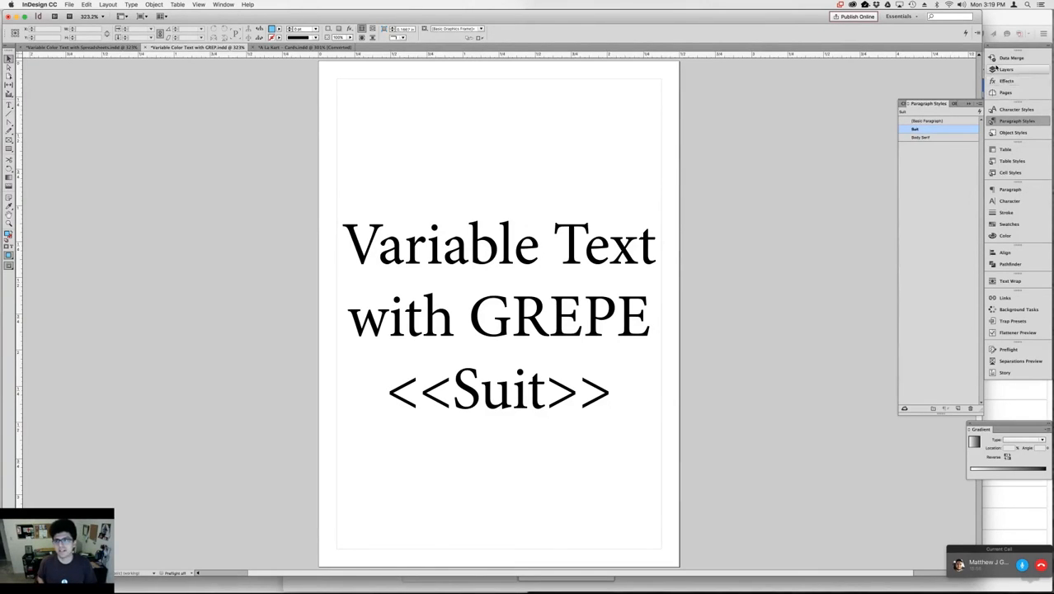
Preview the data merge and step through the records to check the color of each suit name
left_click(1009, 58)
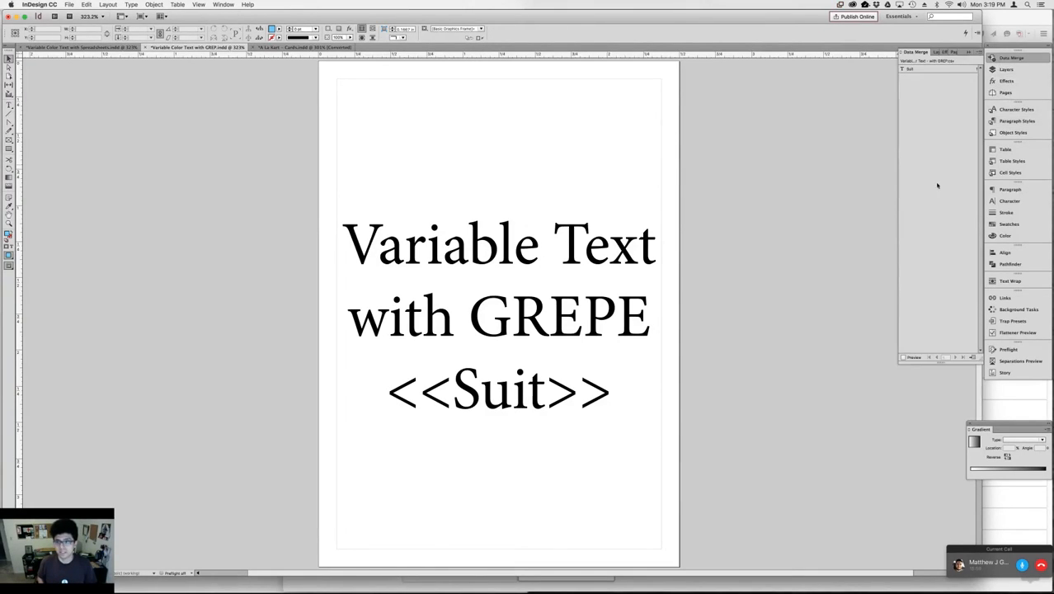
left_click(904, 358)
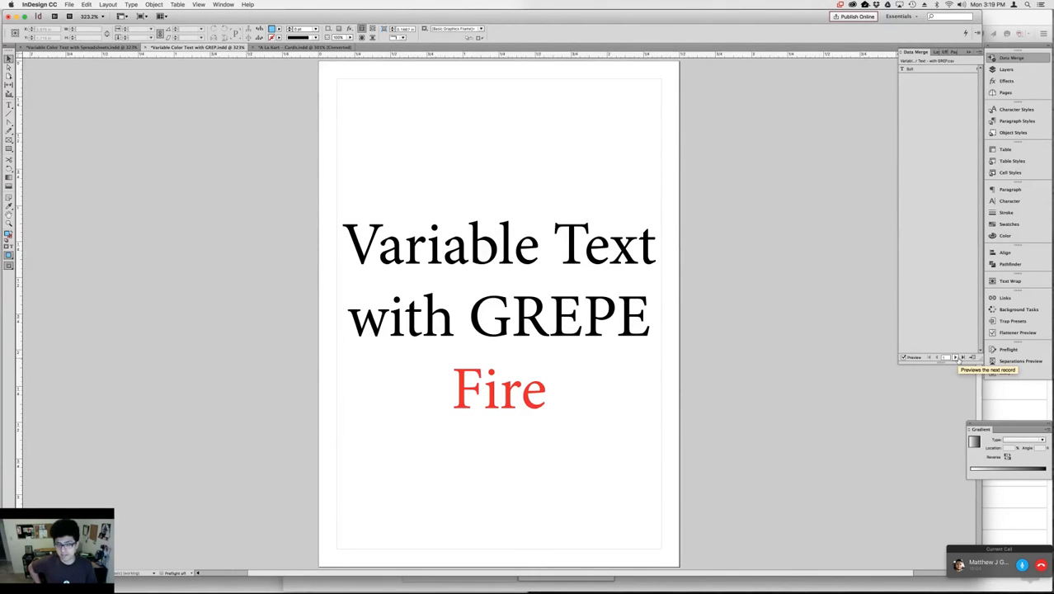
left_click(956, 358)
left_click(957, 358)
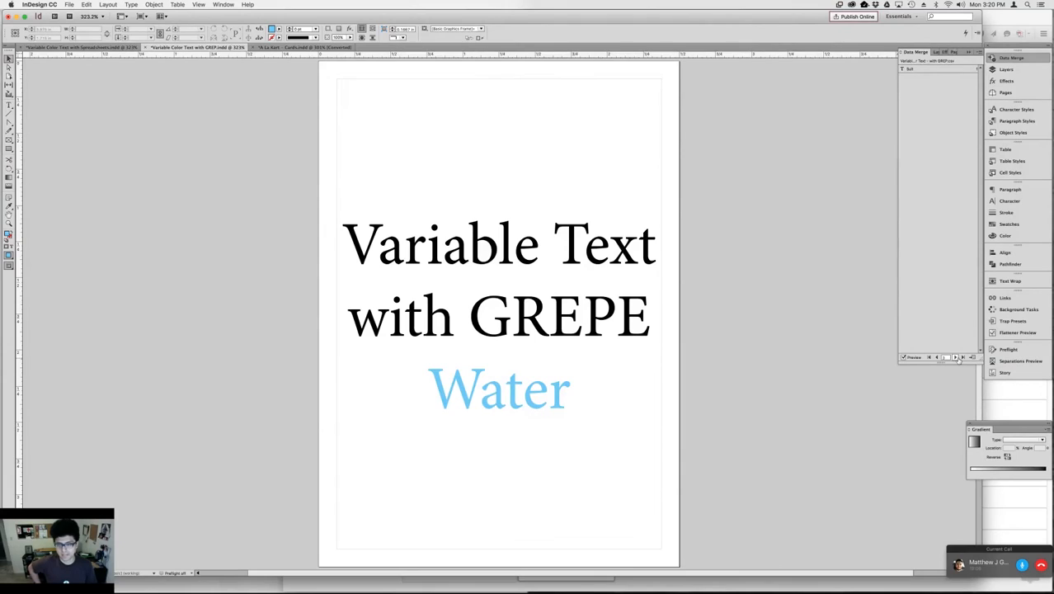
left_click(958, 359)
left_click(958, 358)
left_click(956, 358)
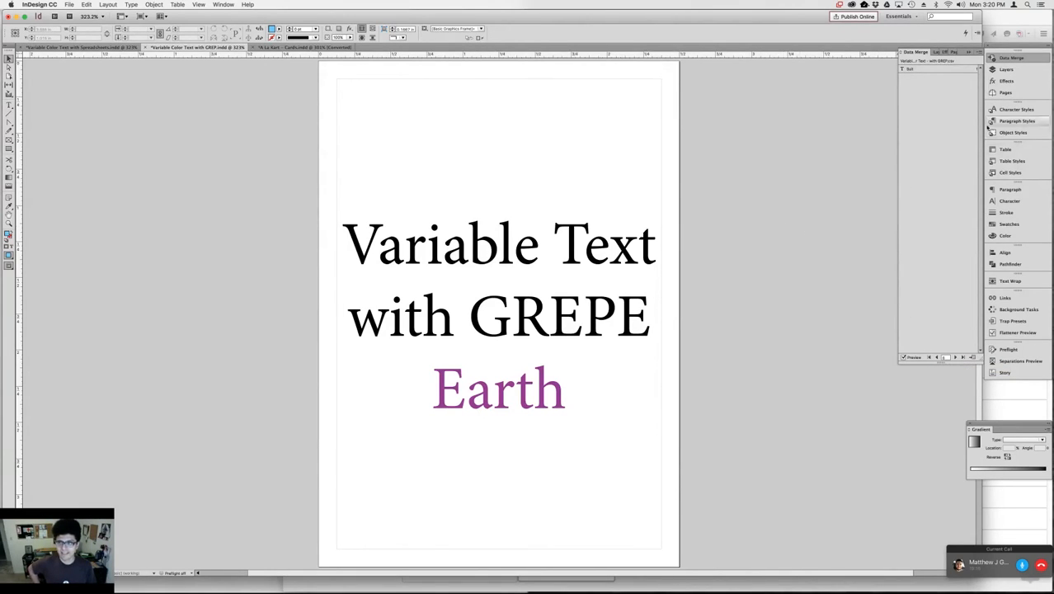
Replace all of the card's text with "Change Earth", capitalizing the suit name
double_click(579, 402)
left_click_drag(578, 400, 311, 273)
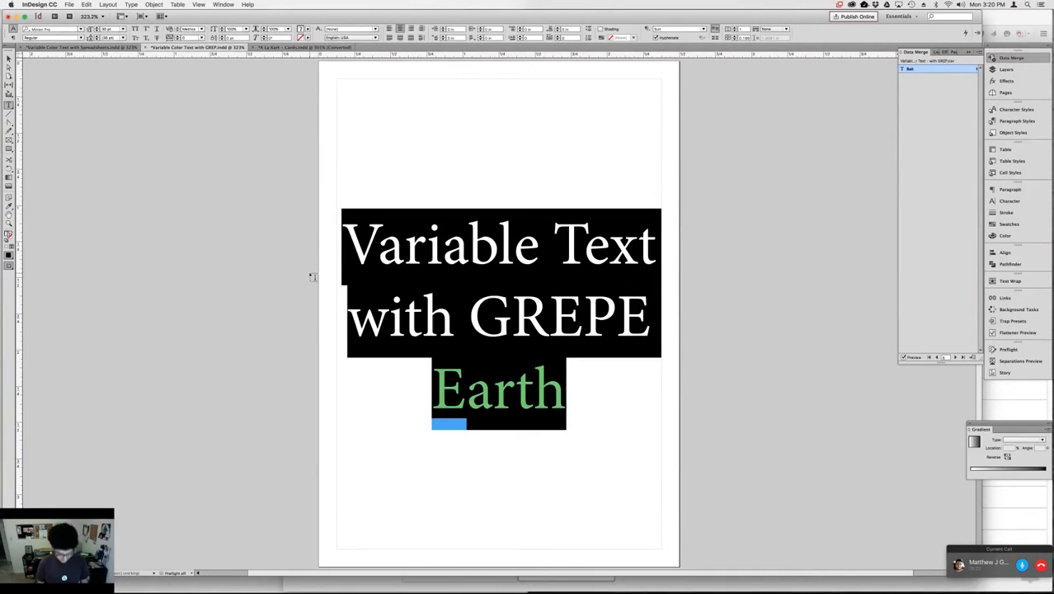
type("Change ear")
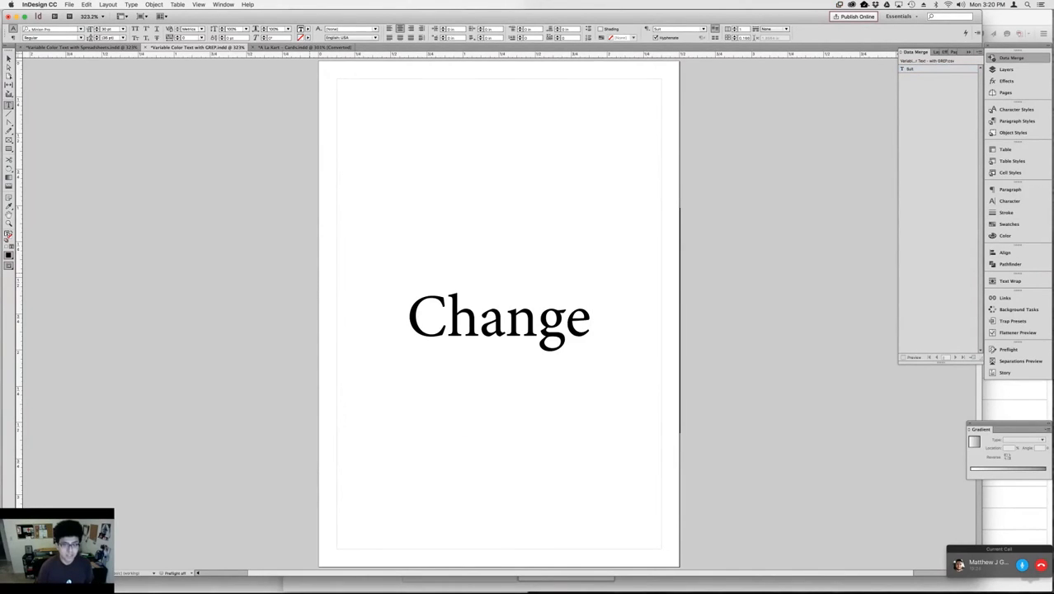
key("BackSpace")
key("BackSpace")
key("BackSpace")
type("e")
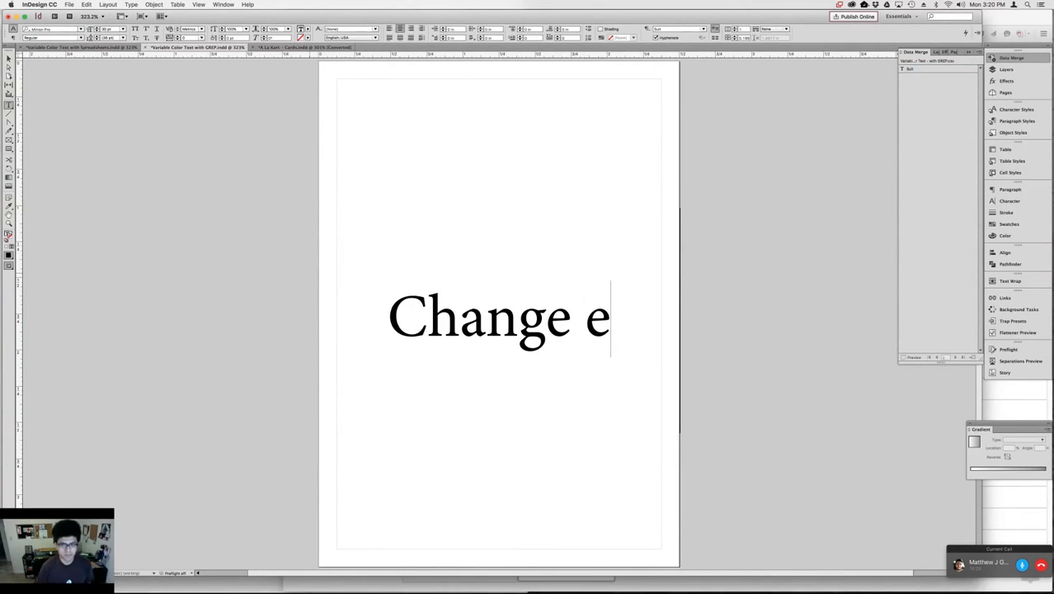
key("BackSpace")
type("Earth")
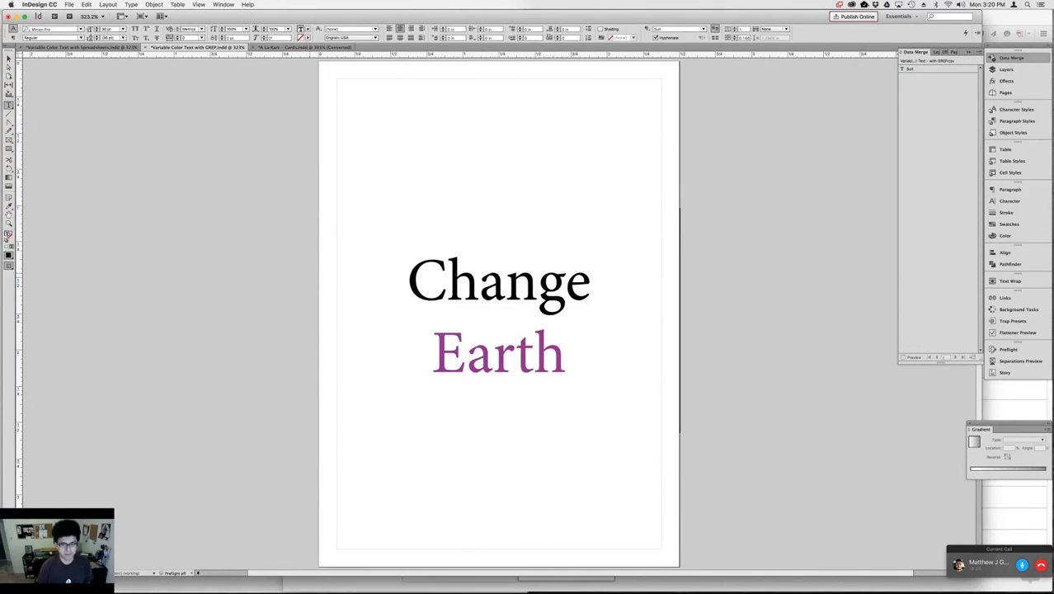
Try the lowercase word "earth" after "Earth" to test the rule's case sensitivity, and delete it
type("arth")
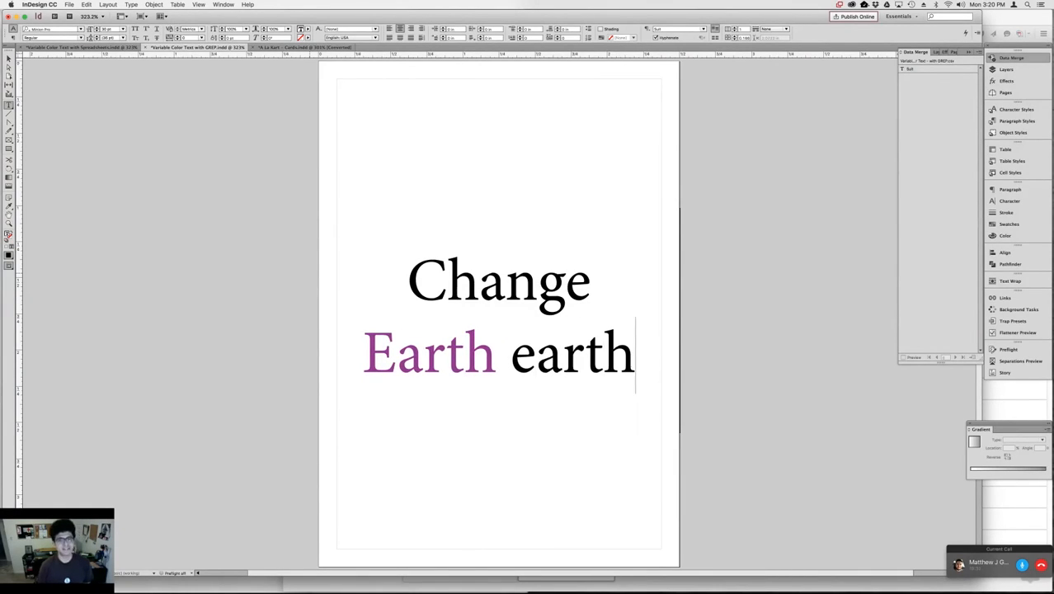
key("BackSpace")
key("BackSpace")
key("BackSpace")
key("BackSpace")
key("BackSpace")
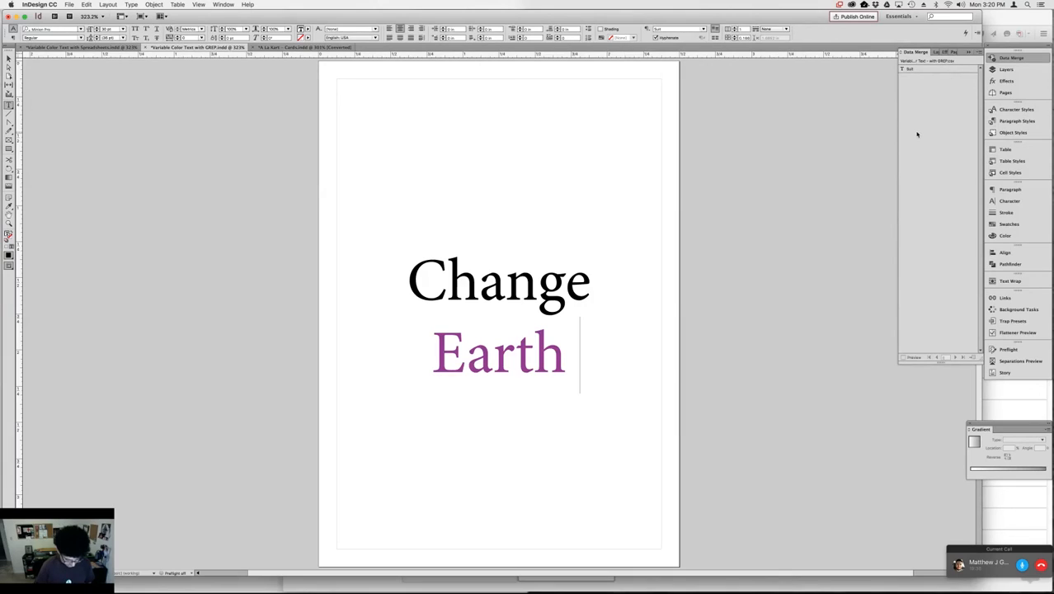
Continue the sentence with "to Fire" and, on a new line, "and Water.", and leave the text frame deselected
type("to Fire")
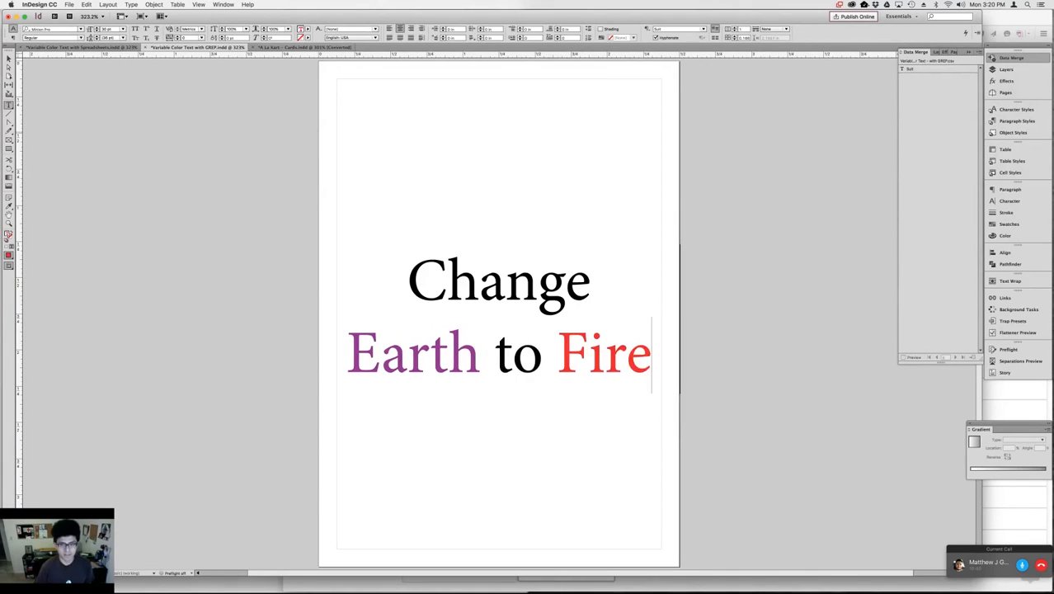
key("Return")
type("and E")
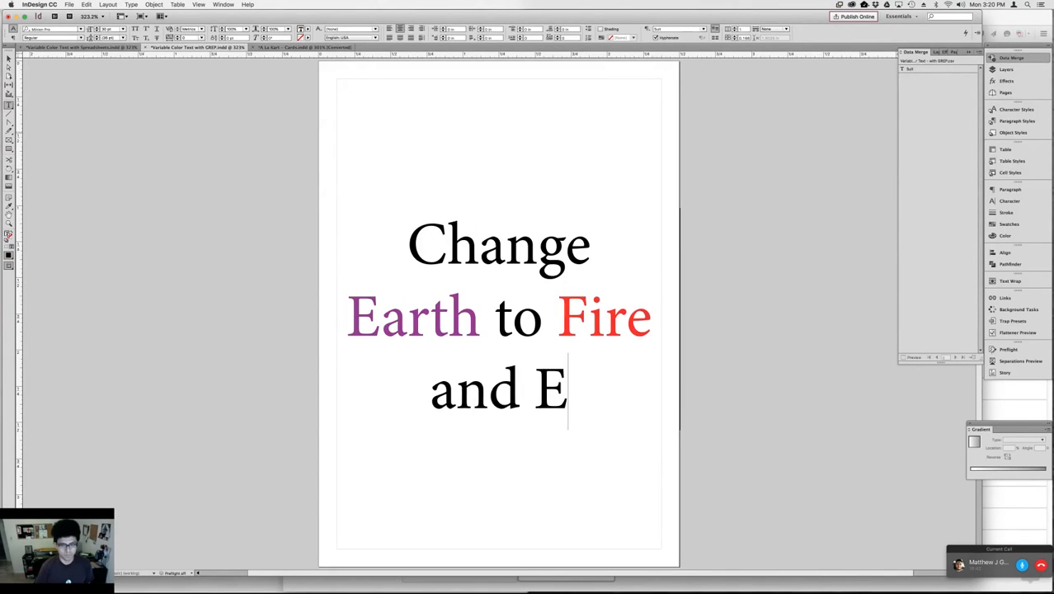
key("BackSpace")
type("Water.")
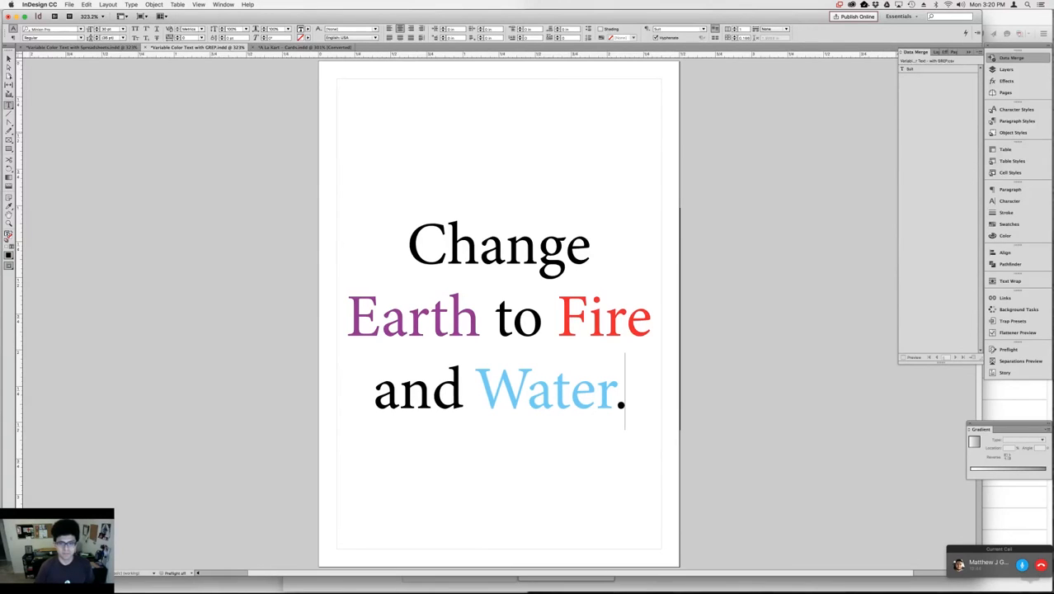
key("Escape")
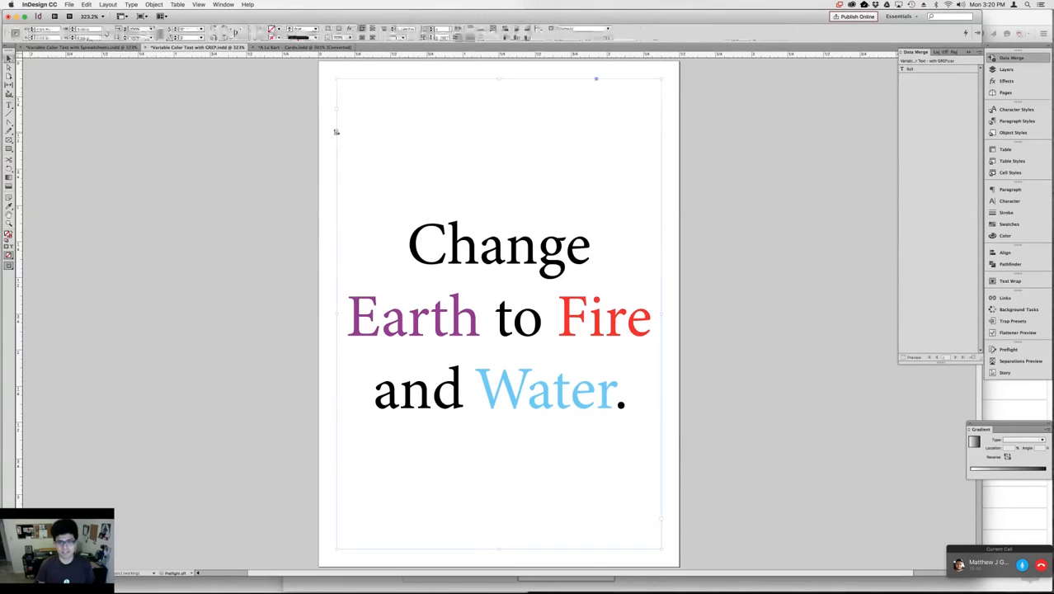
left_click(738, 257)
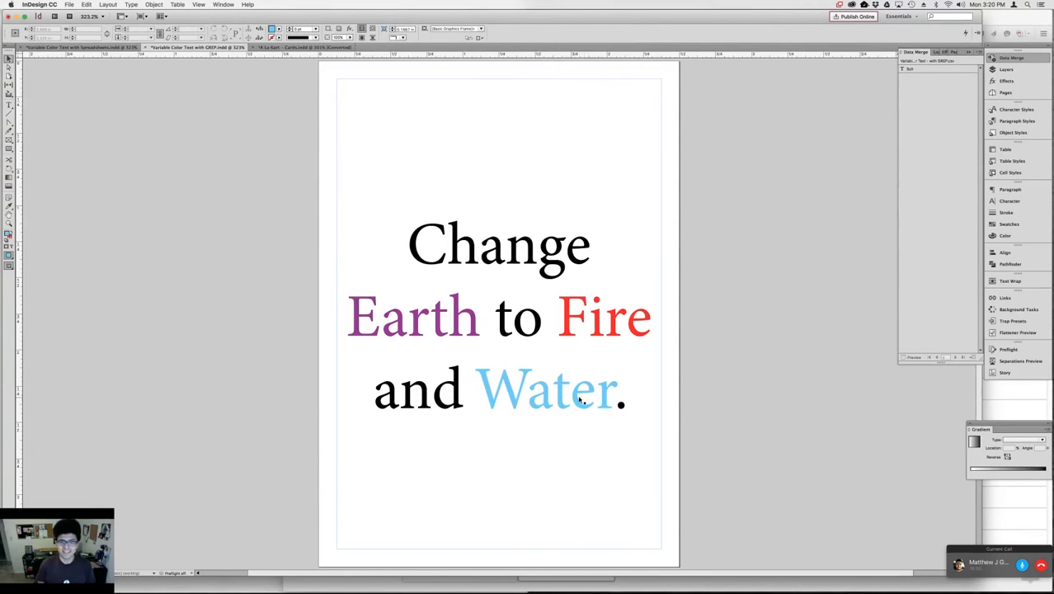
Inspect the period after "Water" by selecting the last line and that single character
key("t")
triple_click(550, 390)
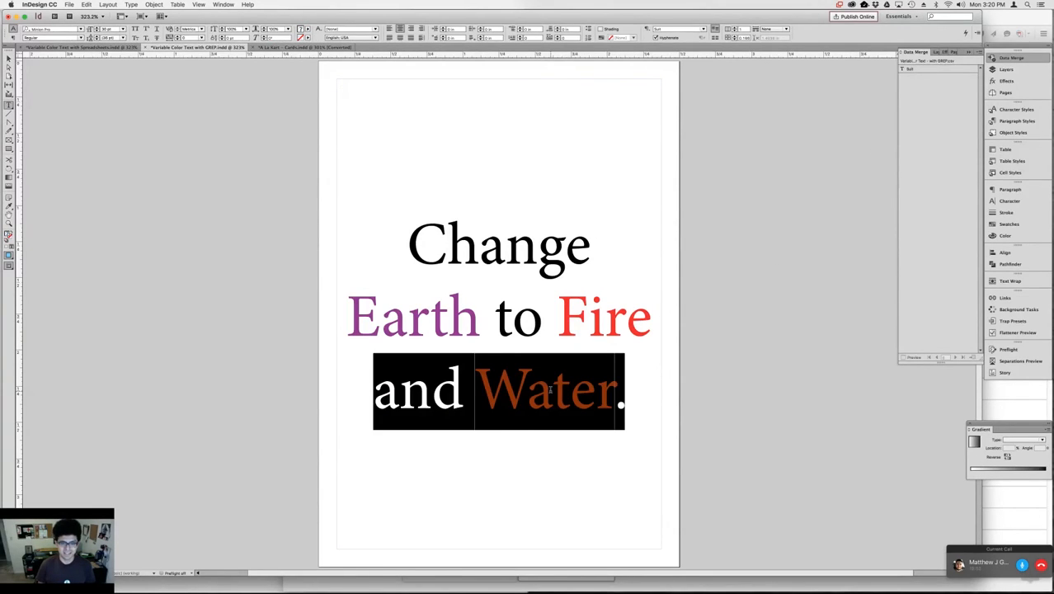
key("Right")
key("shift+Left")
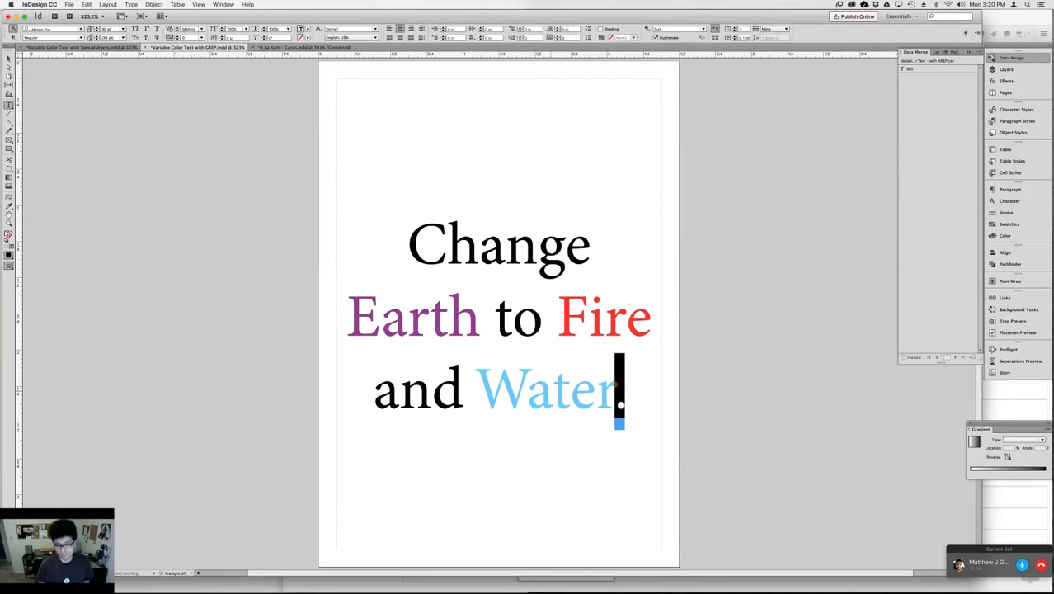
key("Left")
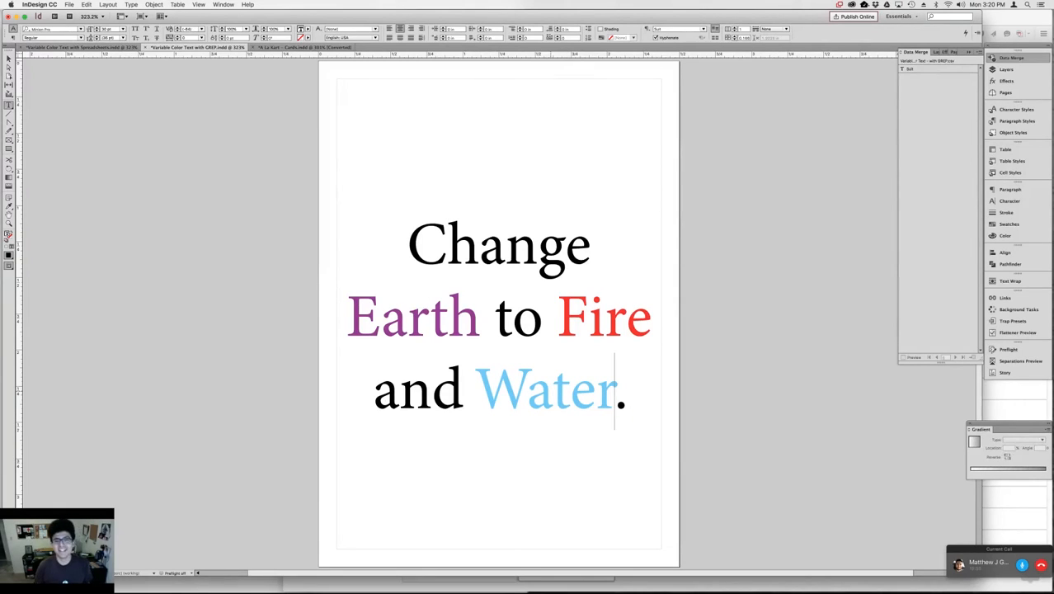
key("Escape")
left_click(702, 303)
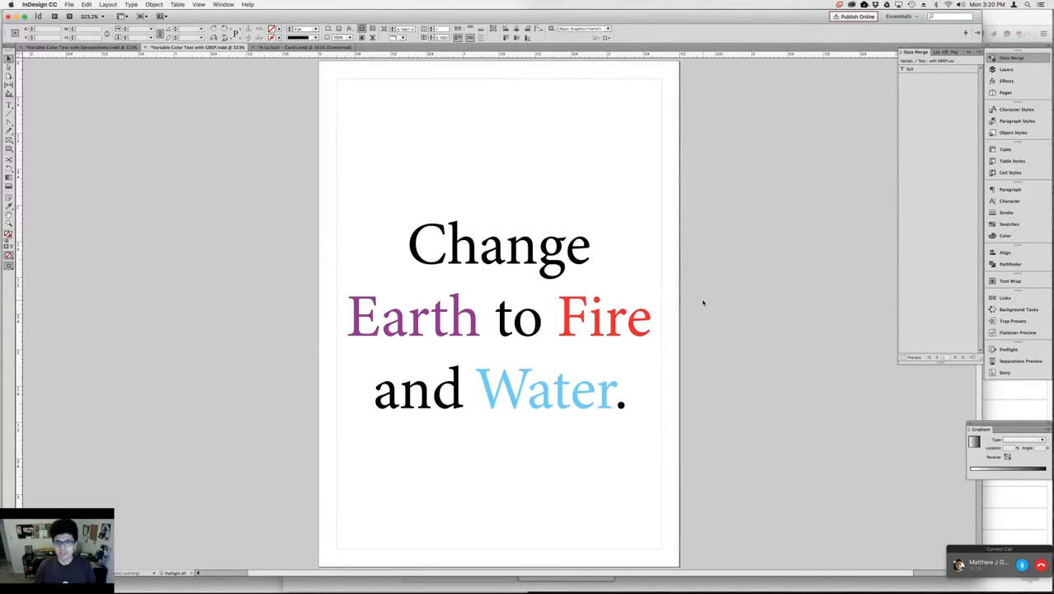
Extend the Fire GREP rule in the Suit paragraph style to \bFire|fire\b and accept the style changes
left_click(1016, 109)
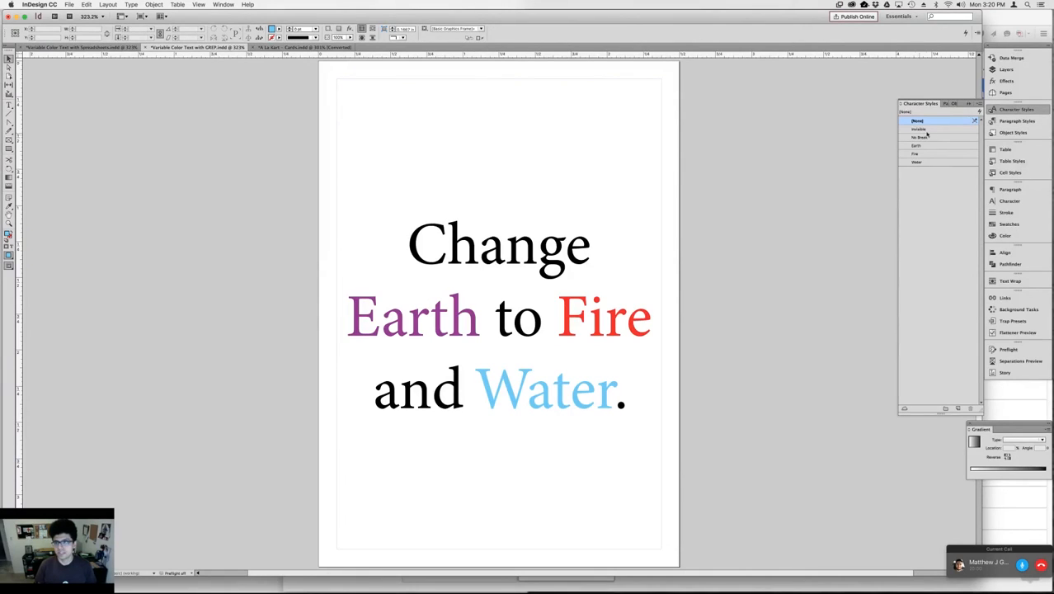
left_click(1007, 121)
right_click(936, 128)
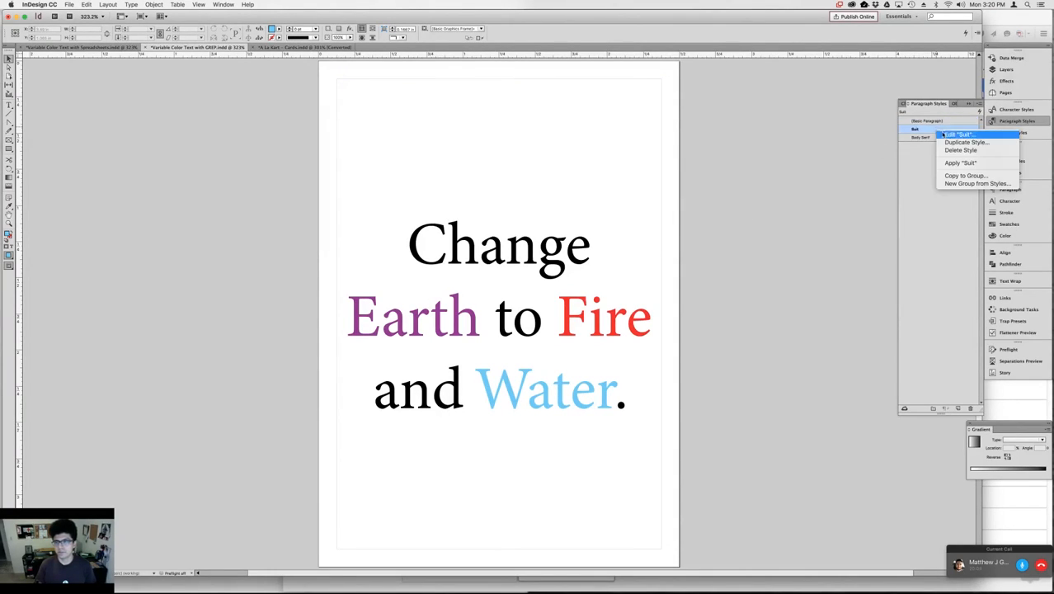
left_click(921, 131)
double_click(921, 131)
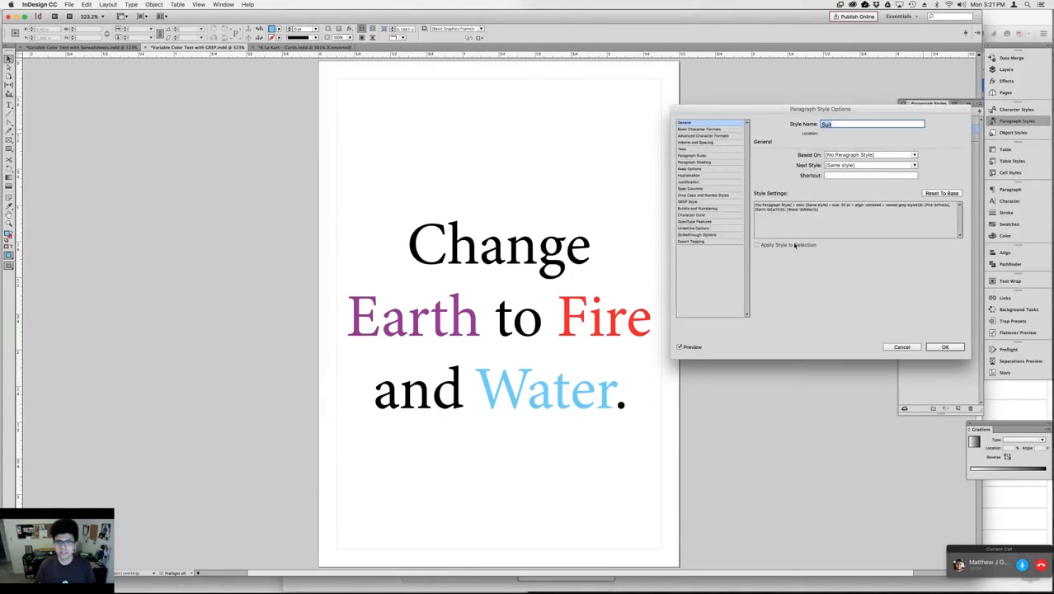
left_click(709, 196)
left_click(740, 202)
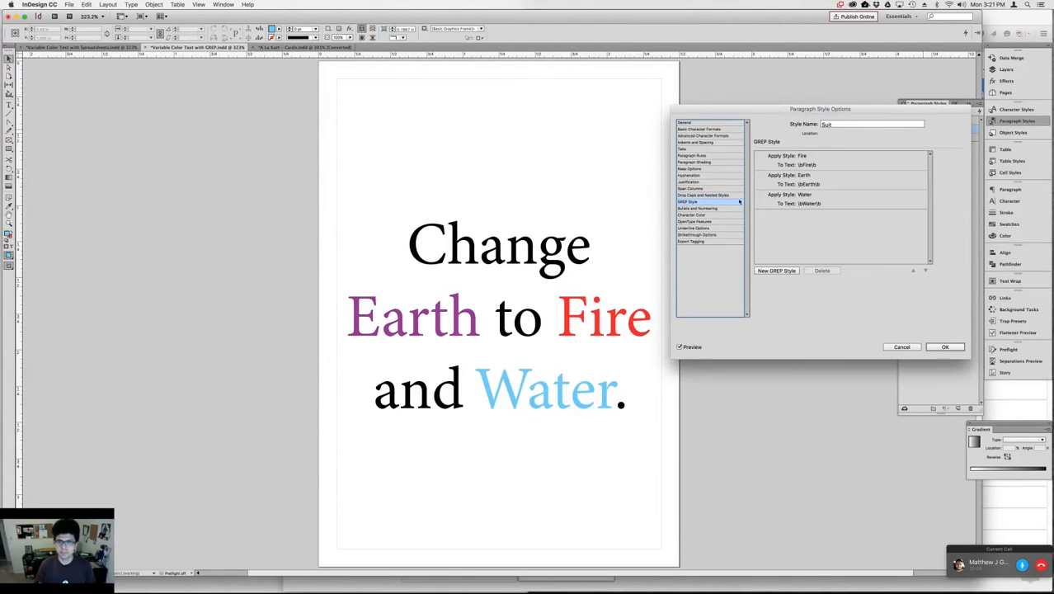
left_click(815, 165)
left_click(815, 165)
left_click(813, 165)
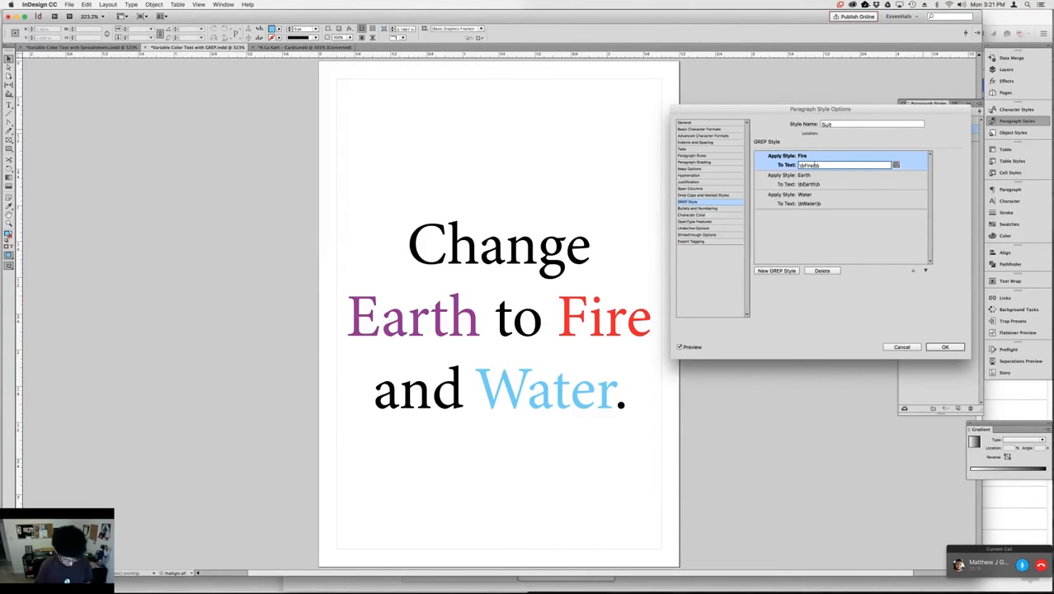
type("|fire")
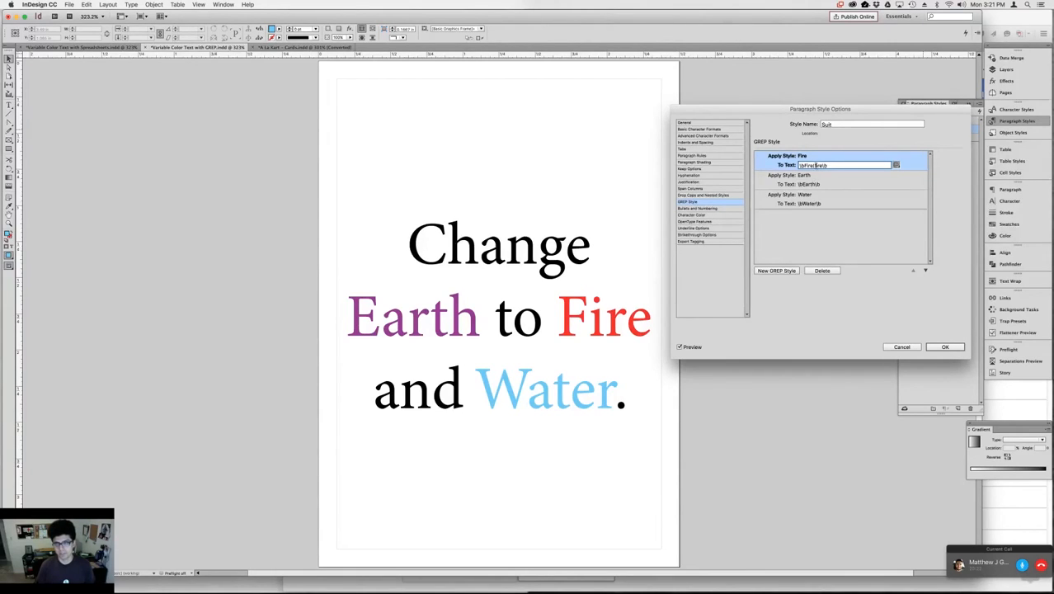
left_click(946, 347)
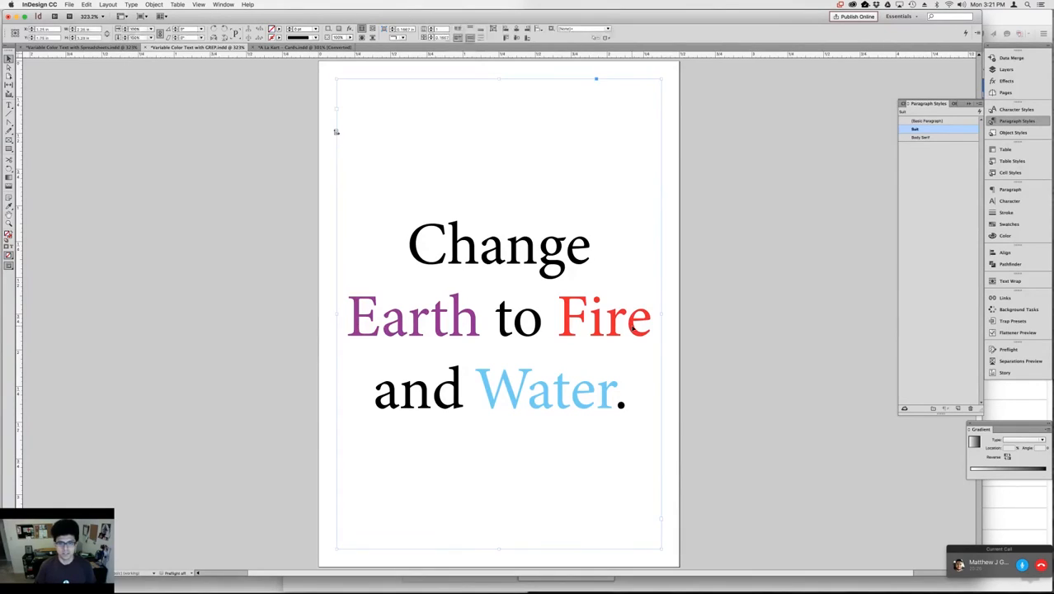
Replace the capital F of "Fire" in the sentence with a lowercase f
double_click(633, 327)
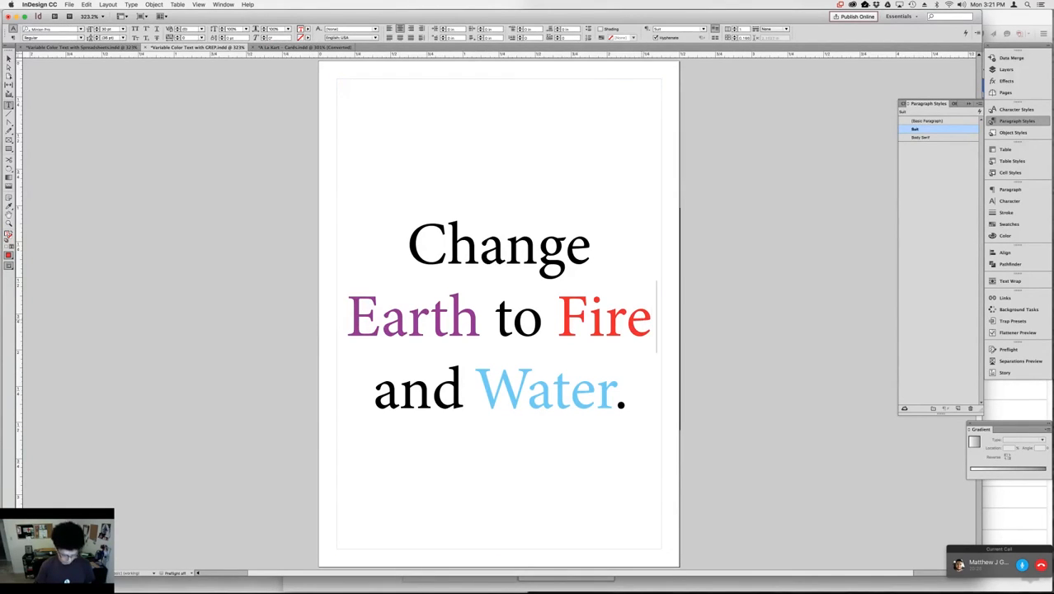
key("BackSpace")
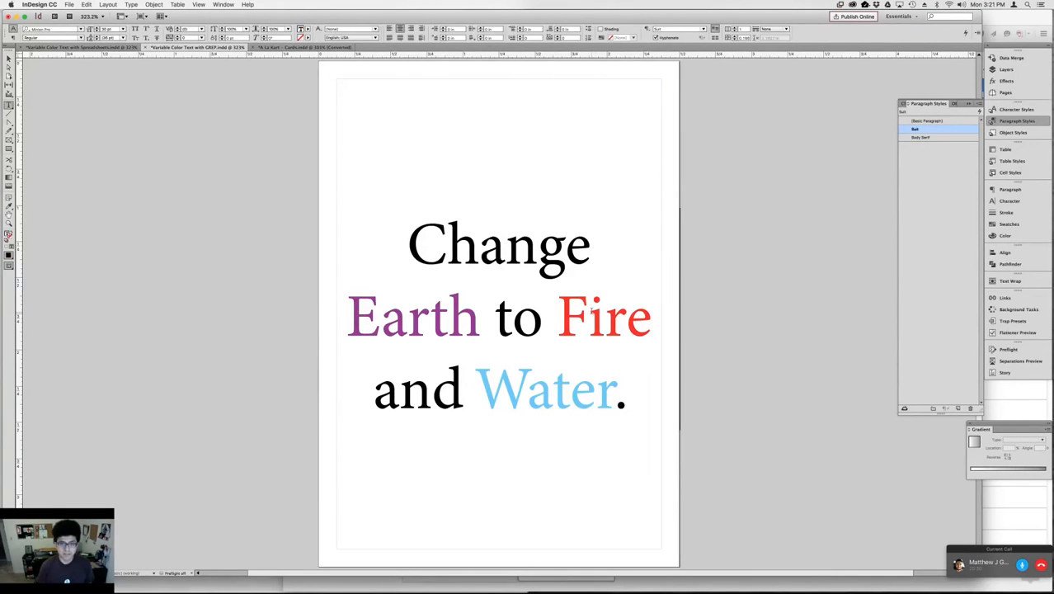
left_click_drag(589, 316, 566, 312)
left_click(577, 314)
key("BackSpace")
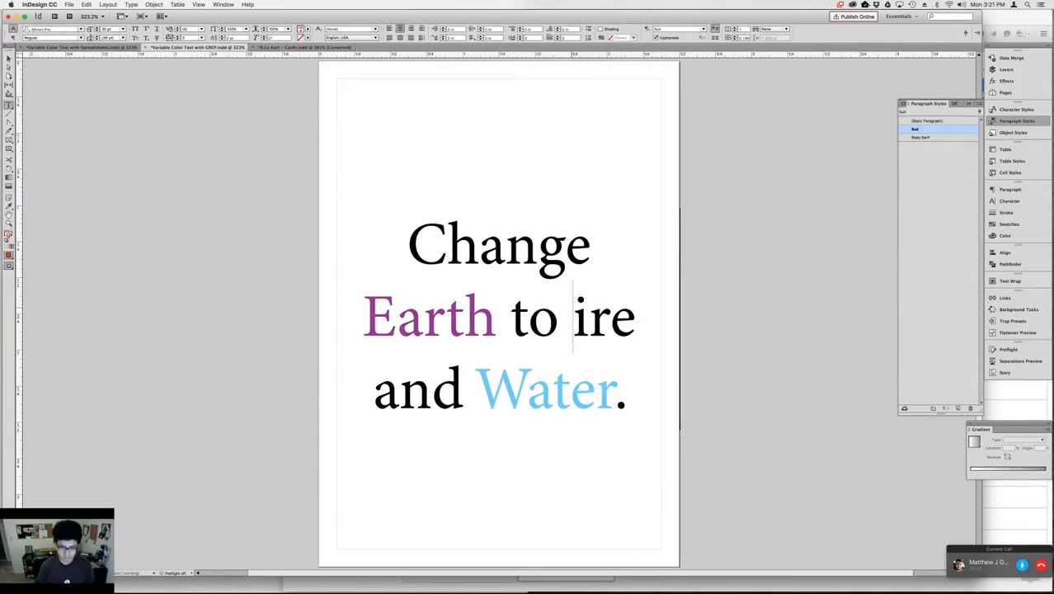
type("f")
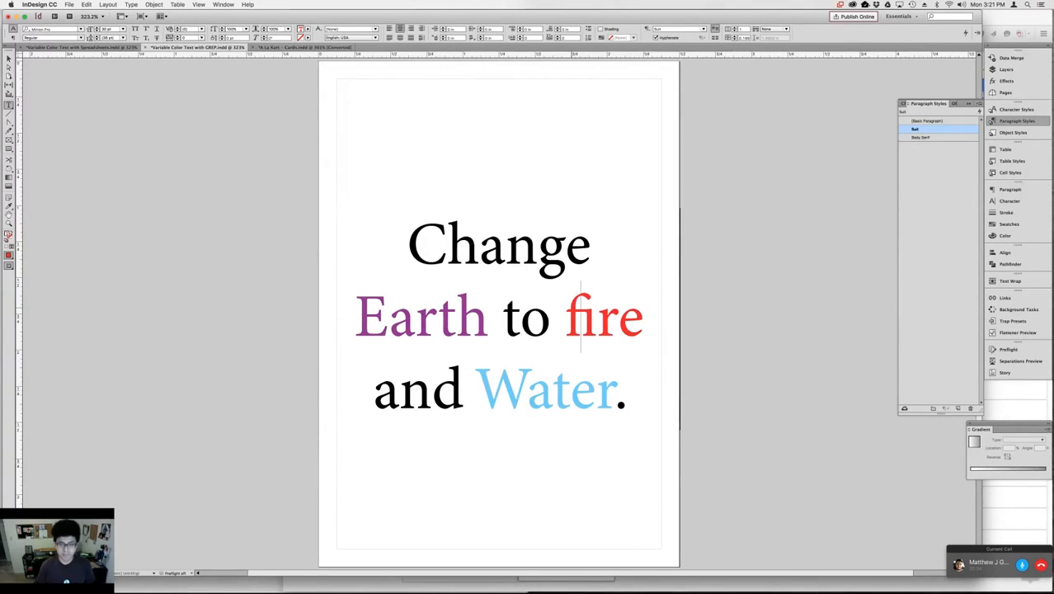
Examine the "fi" ligature in "fire" by selecting its two letters and the whole word, and leave text editing
left_click_drag(639, 324, 566, 322)
left_click(595, 318)
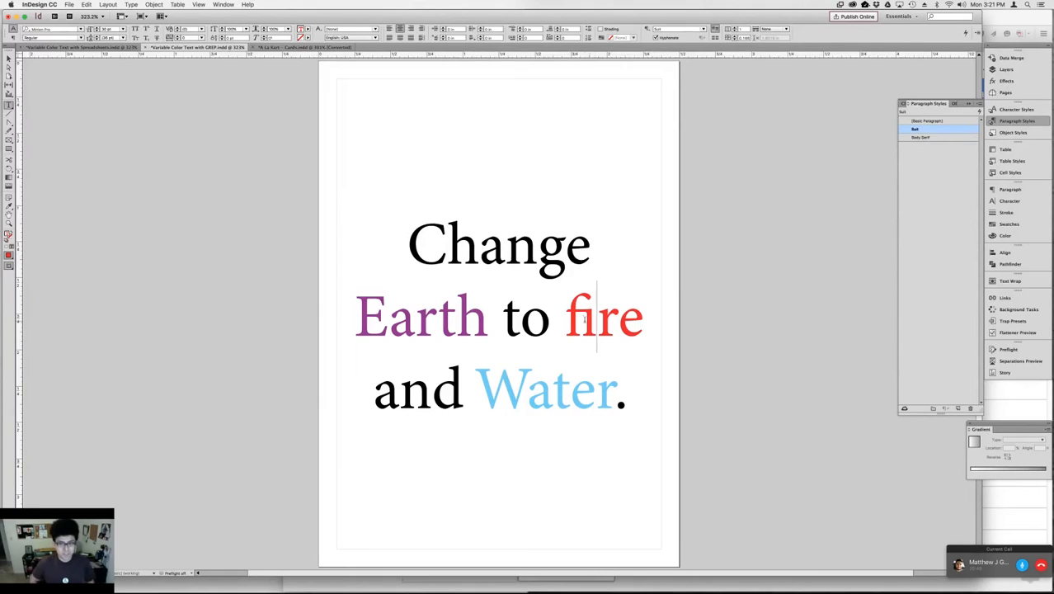
key("Left")
key("shift+Right")
key("shift+Left")
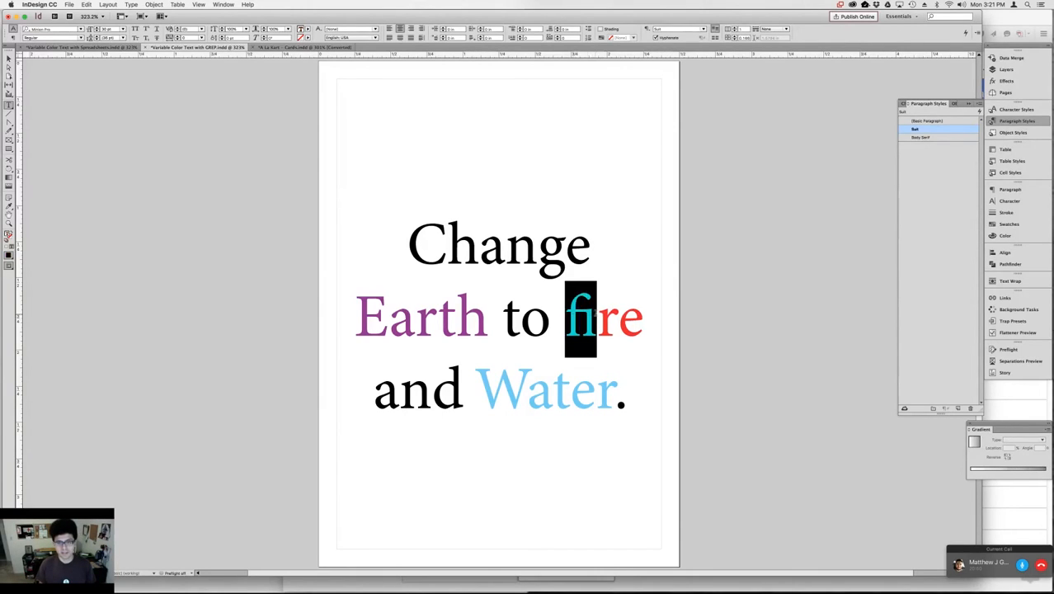
key("Right")
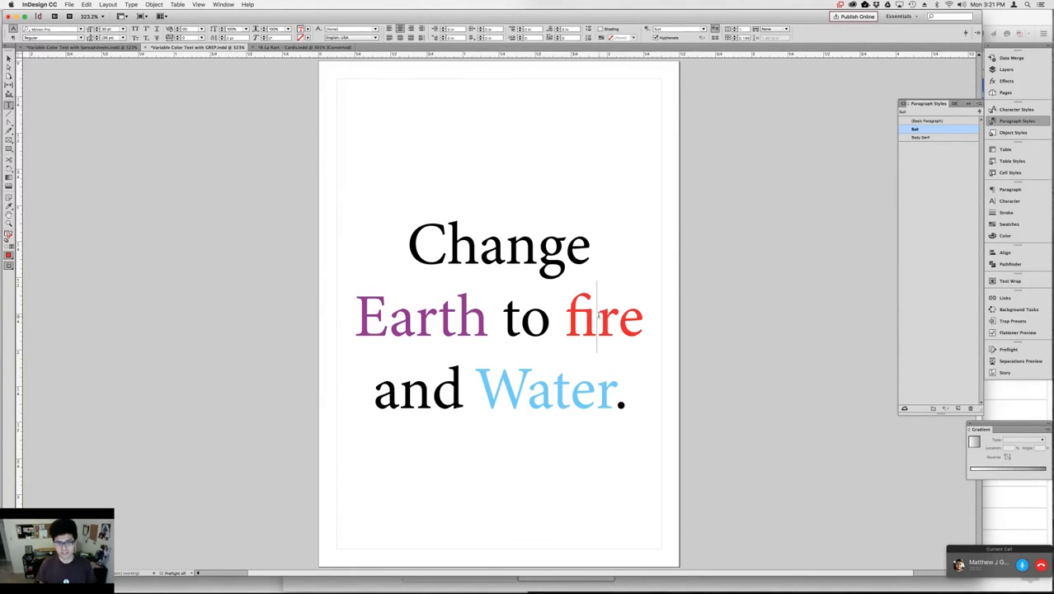
key("Left")
key("Left")
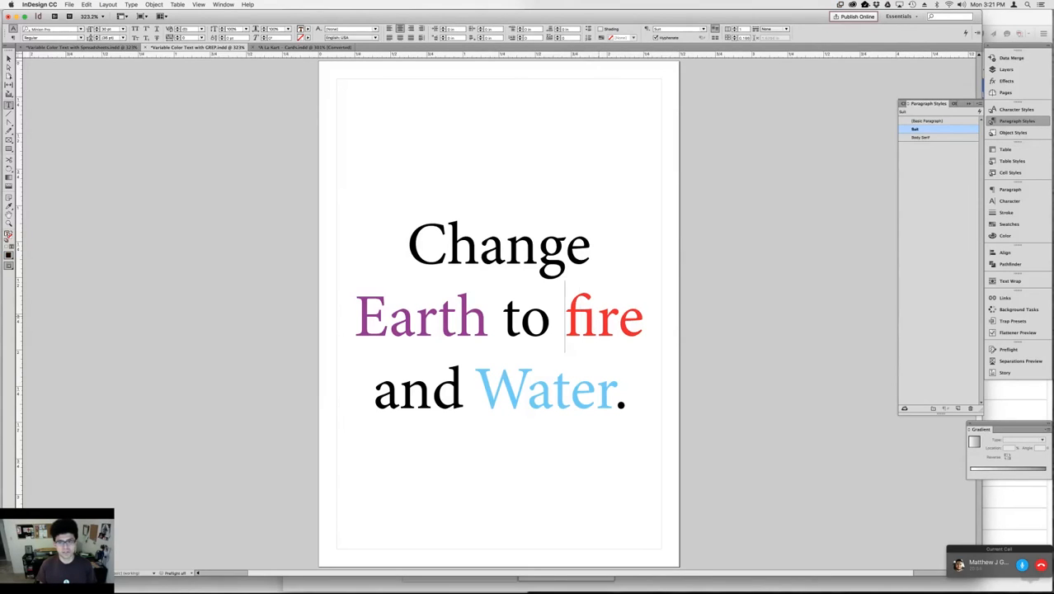
key("shift+Right")
key("shift+Right")
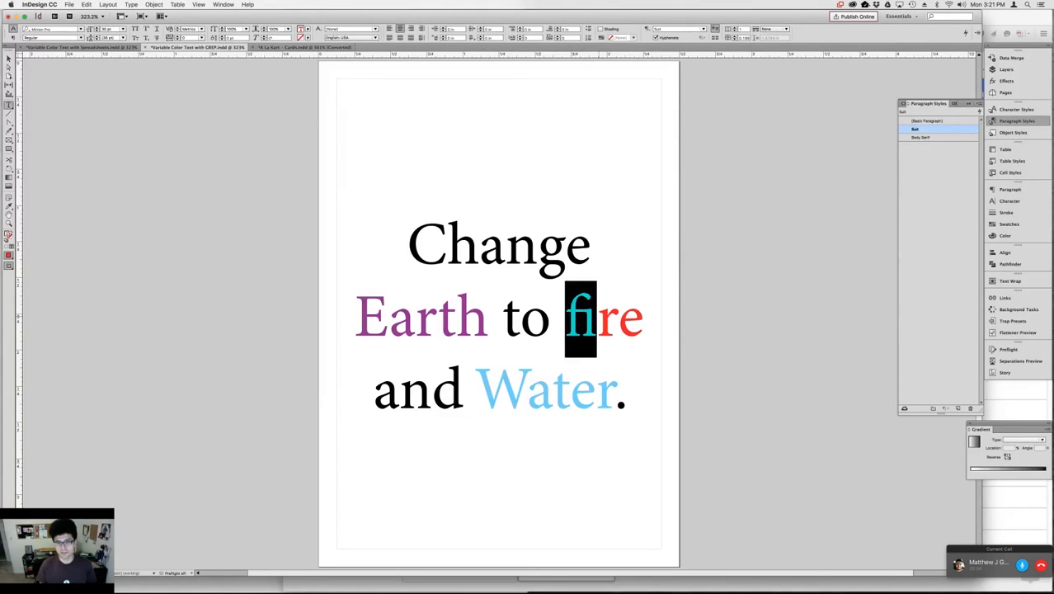
key("Right")
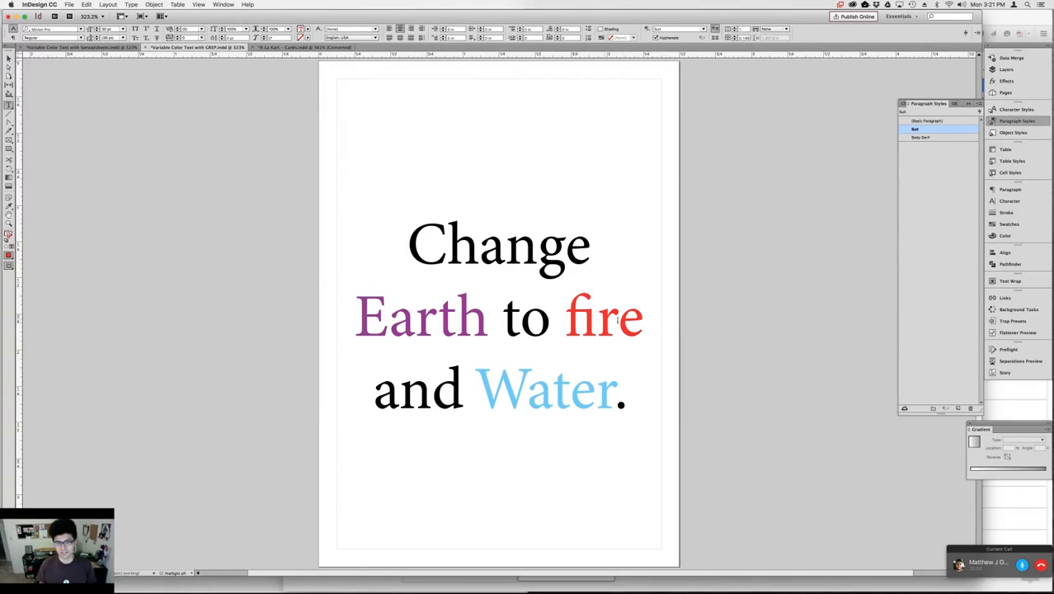
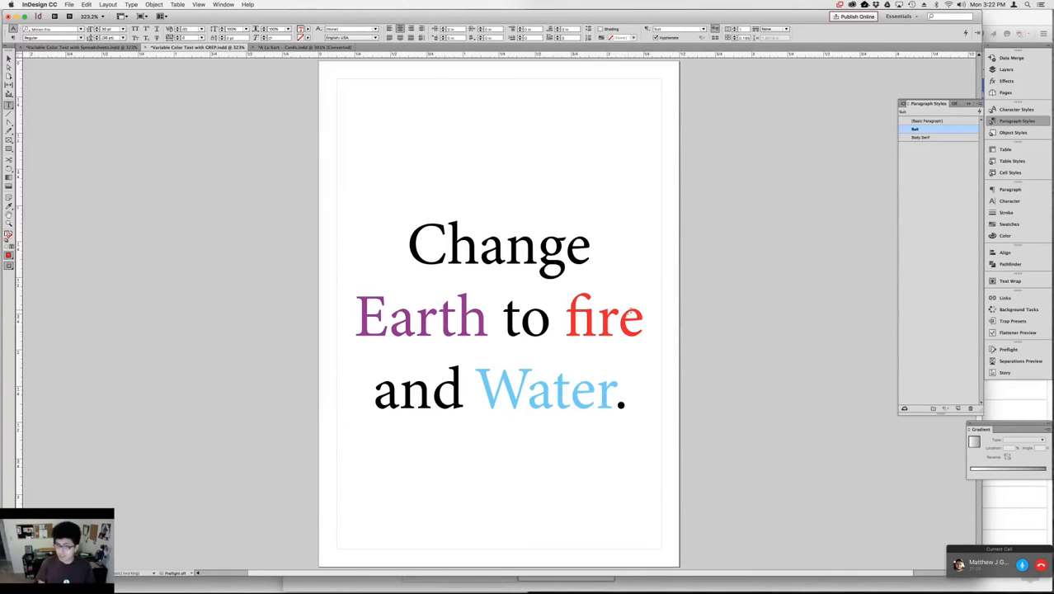
triple_click(597, 317)
double_click(602, 320)
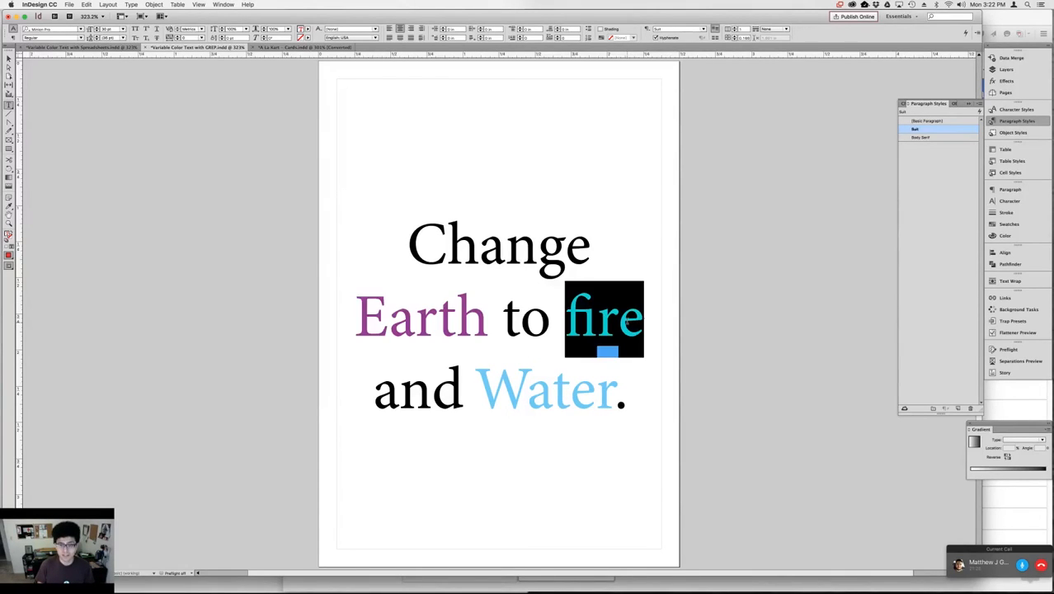
key("Escape")
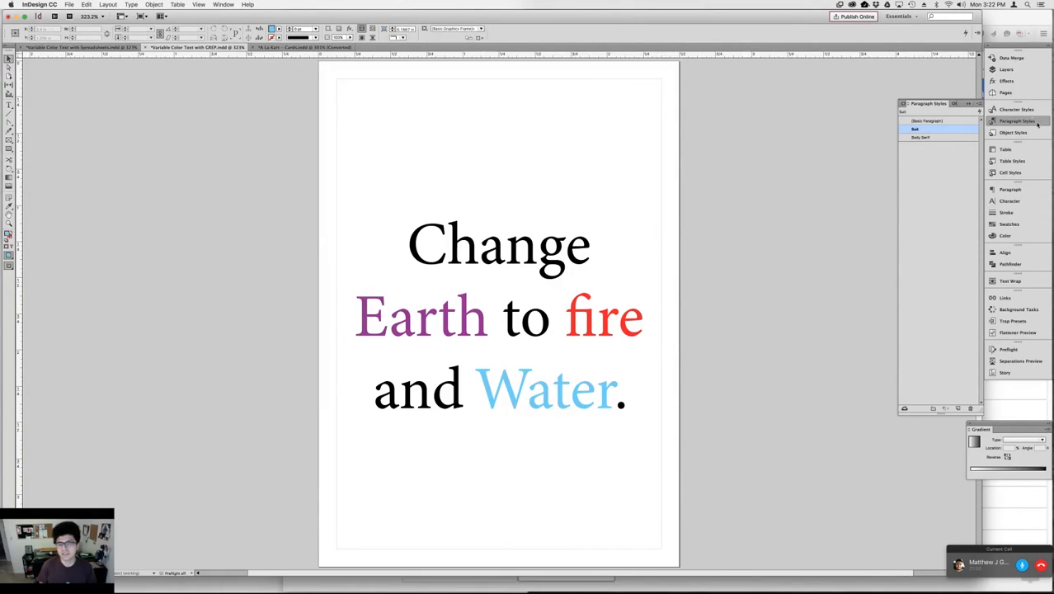
Set the font family of the Earth character style to Zapf Dingbats and accept the change
left_click(1031, 122)
left_click(1023, 109)
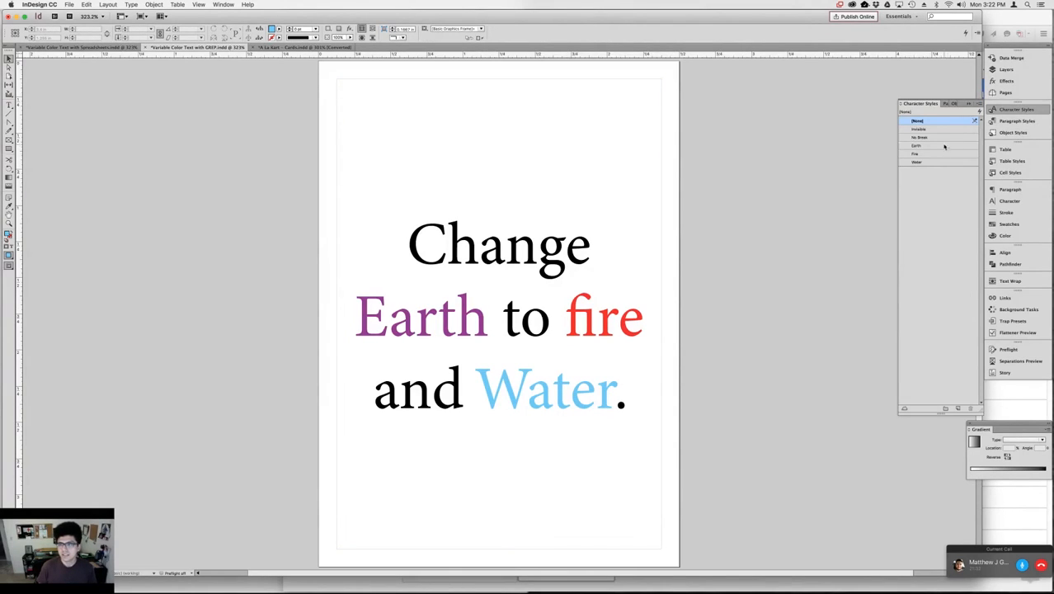
double_click(917, 146)
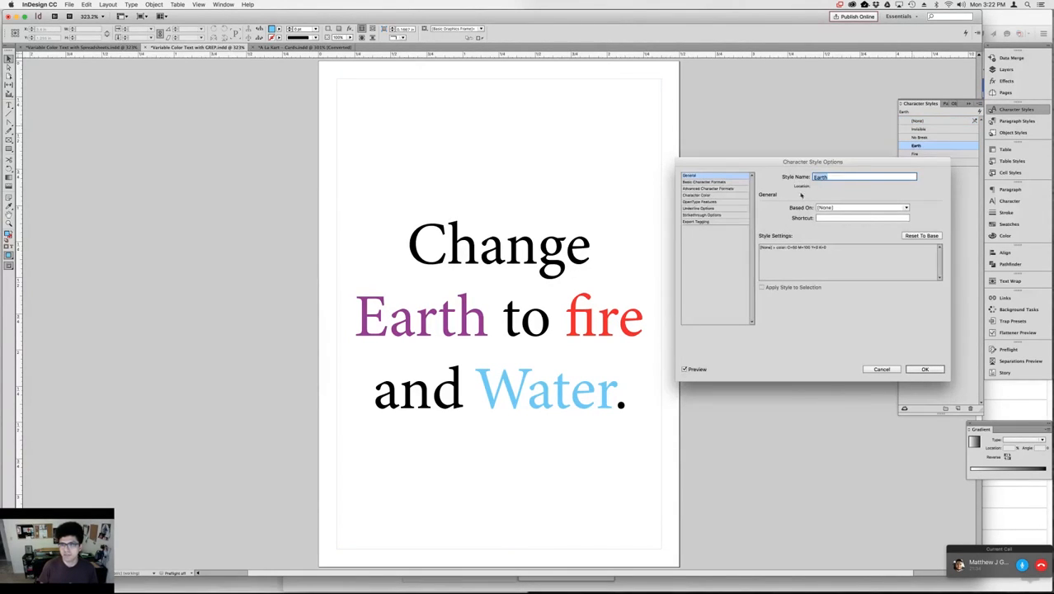
left_click(713, 182)
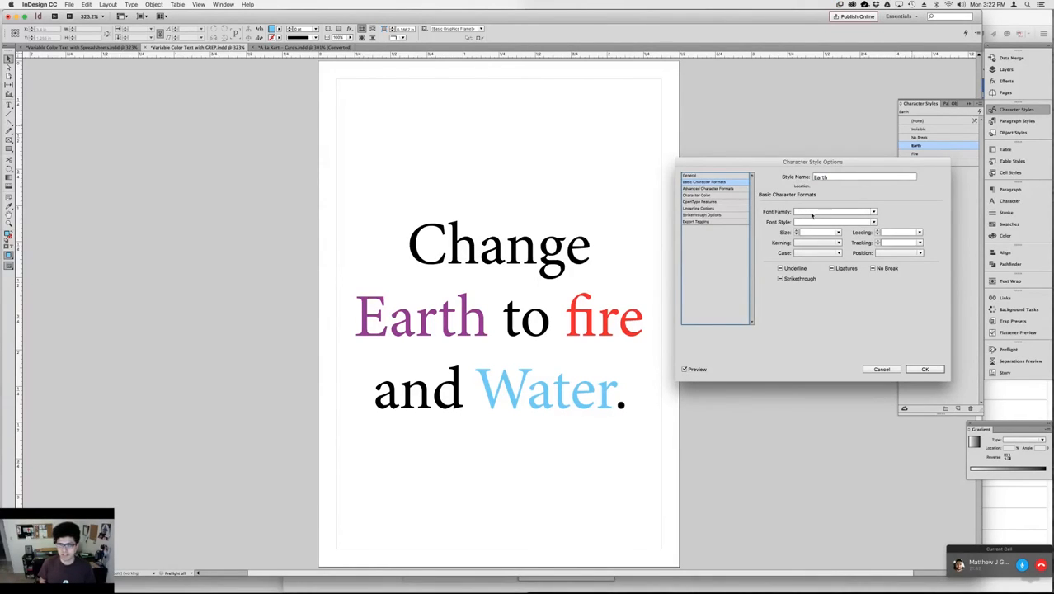
left_click(810, 213)
type("Zapf Dingbats")
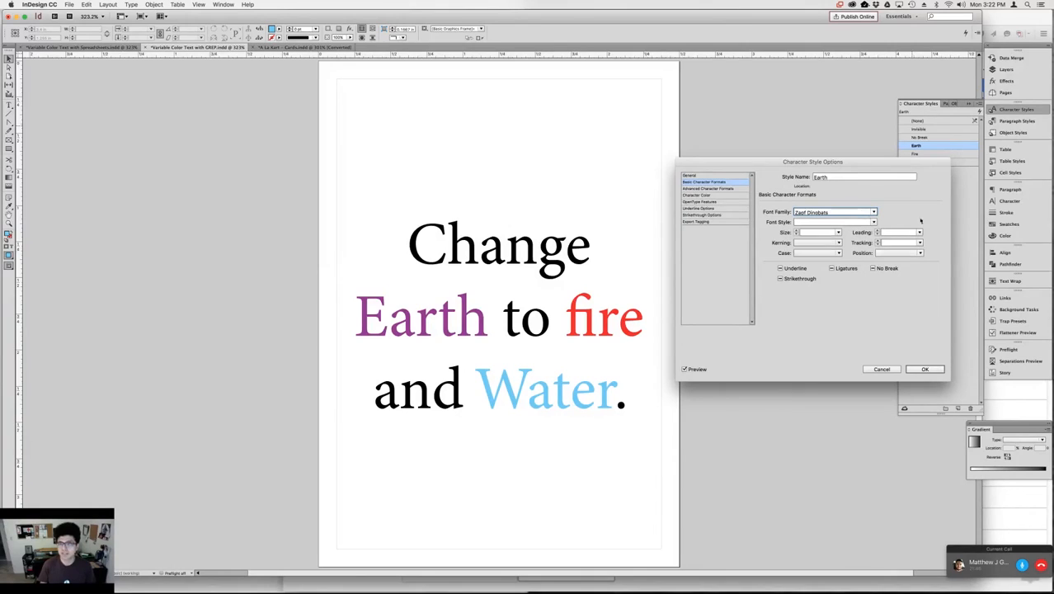
left_click_drag(865, 162, 903, 173)
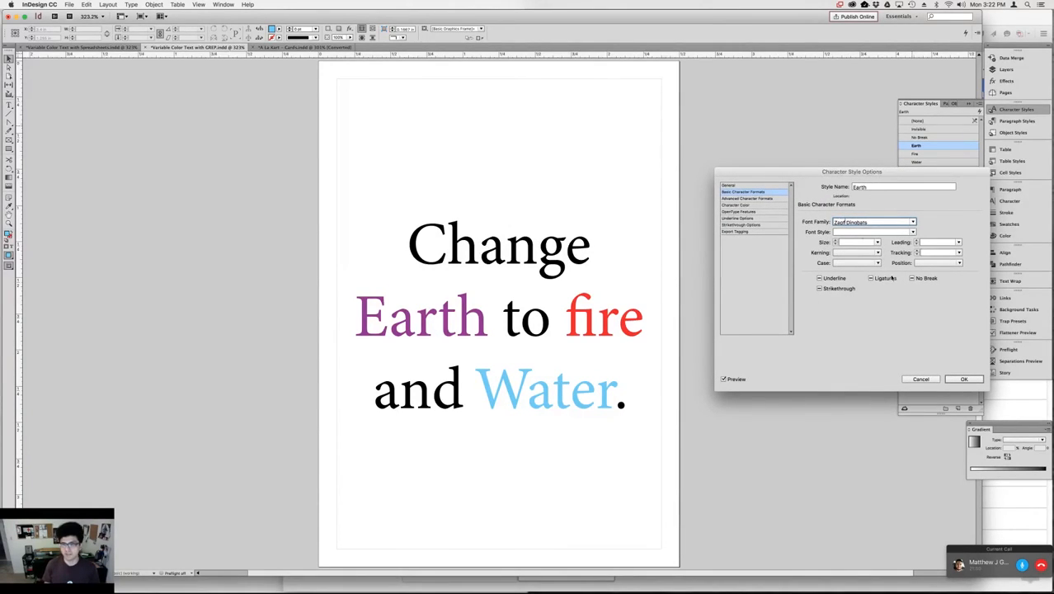
left_click(963, 379)
left_click(950, 379)
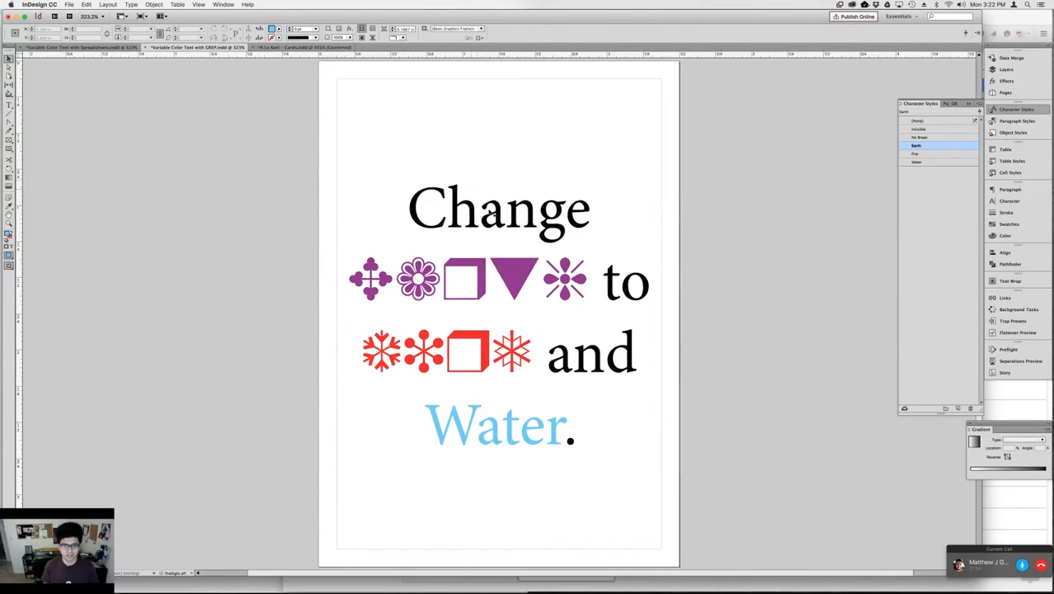
Select the red symbol word to check its font and character style, and deselect it
double_click(471, 347)
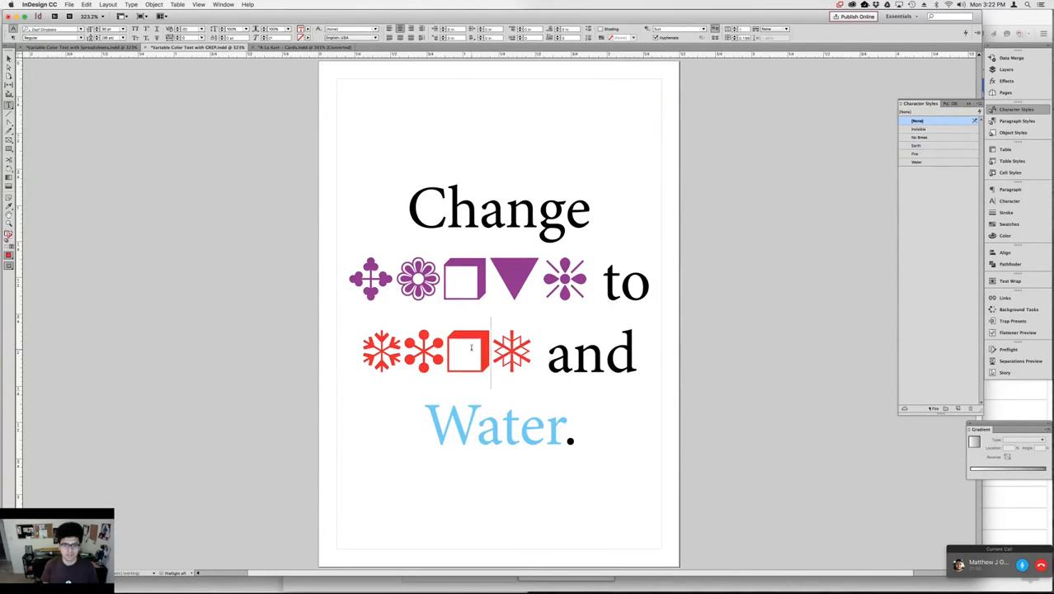
double_click(471, 347)
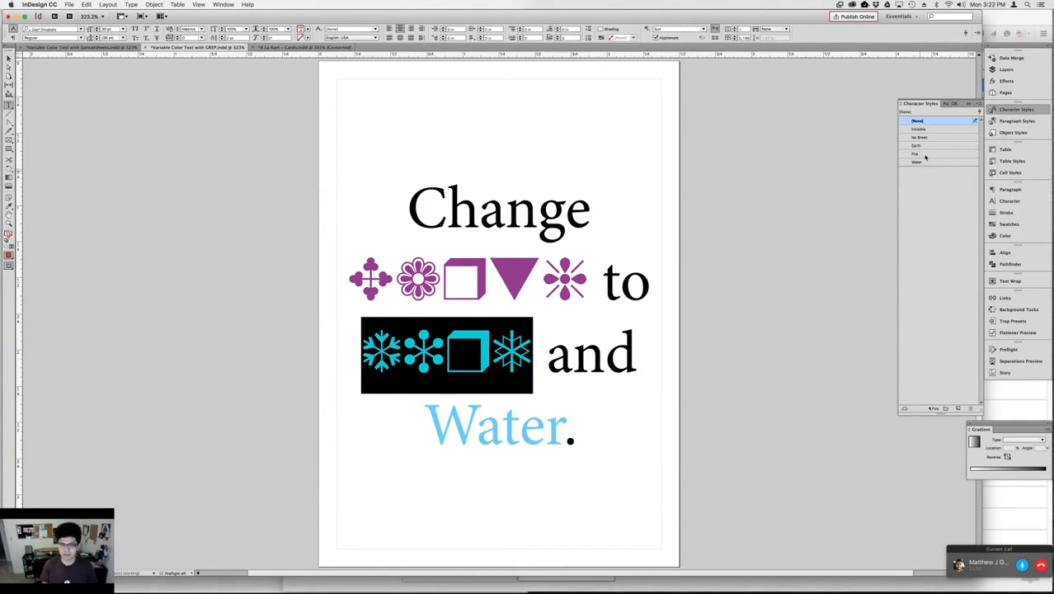
key("Escape")
left_click(851, 185)
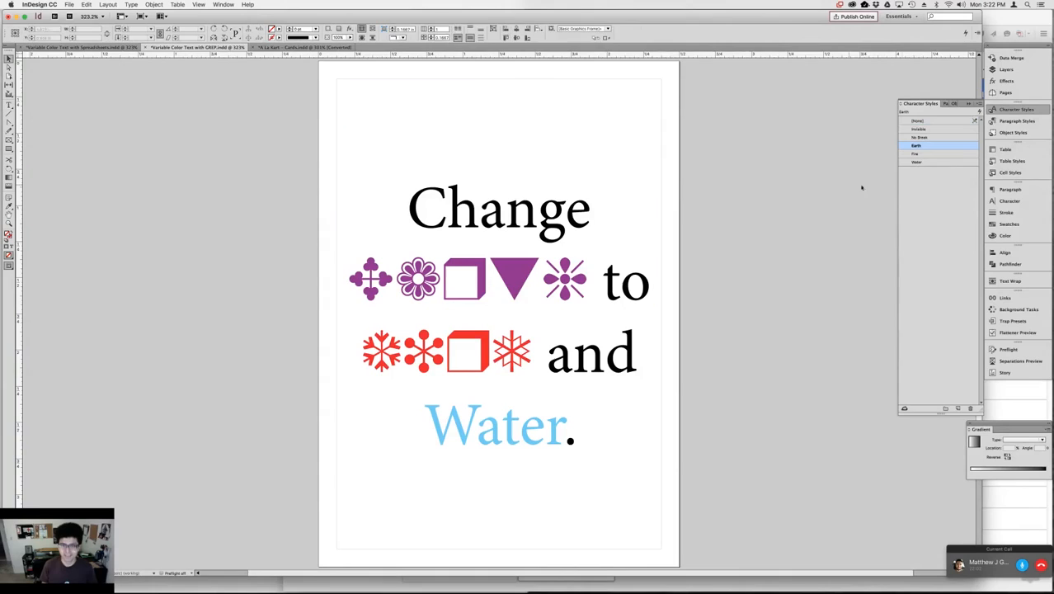
Change the Fire character style to be based on [None] and accept the change
double_click(929, 157)
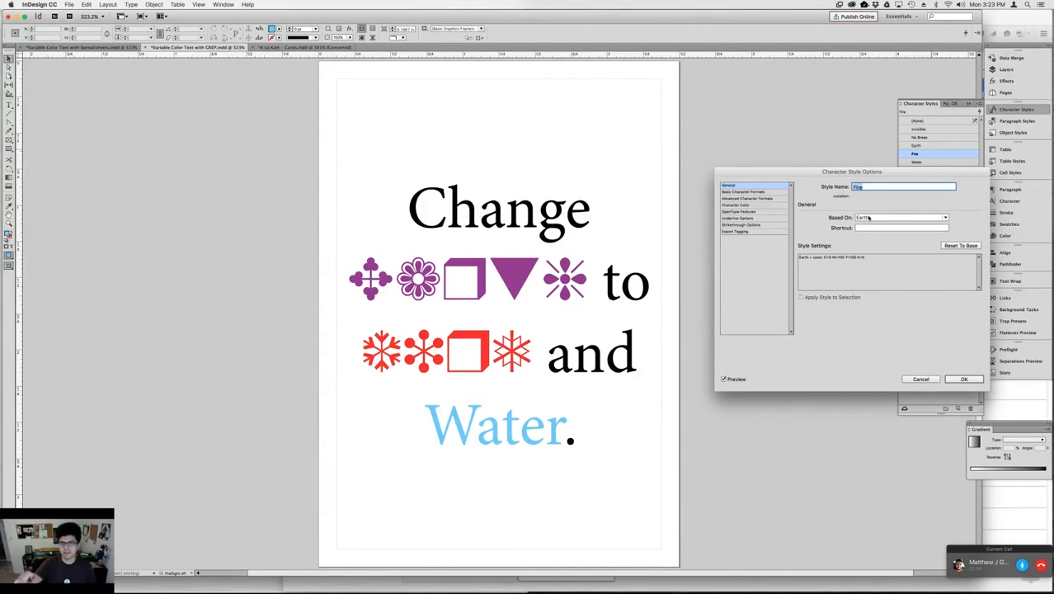
left_click(873, 219)
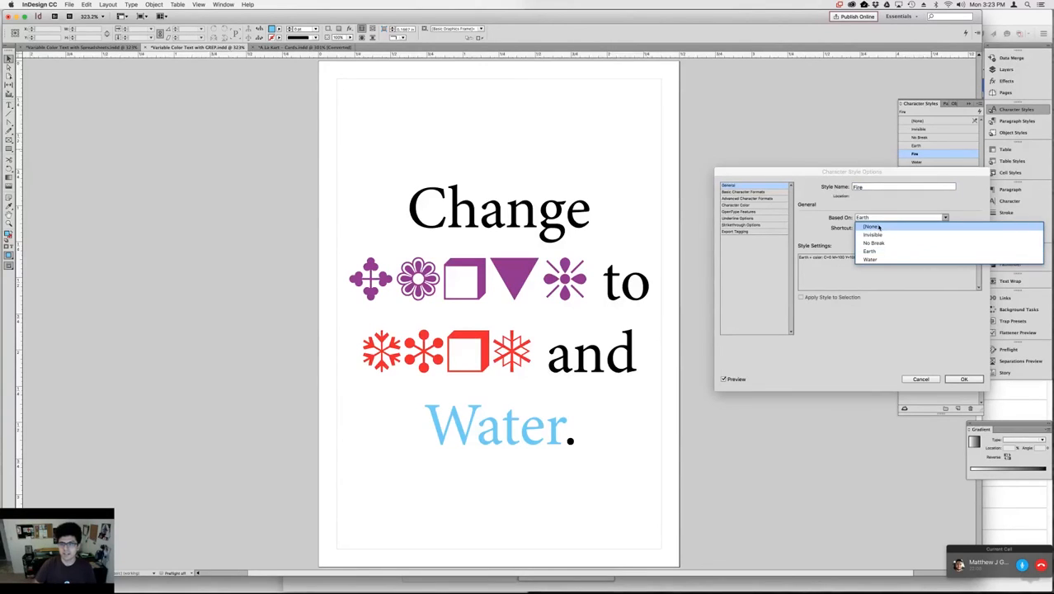
left_click(879, 226)
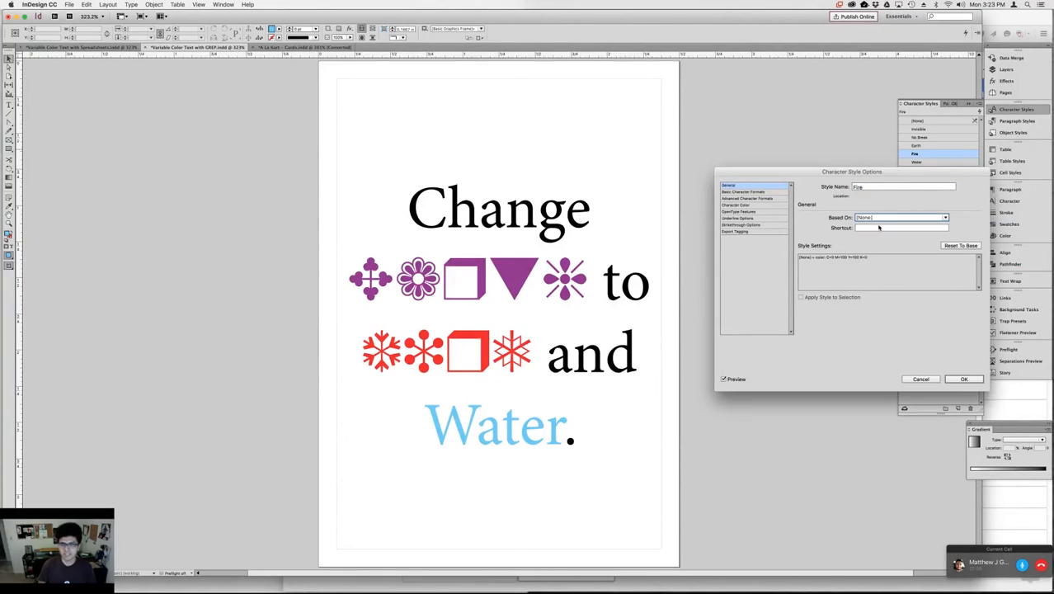
left_click(955, 380)
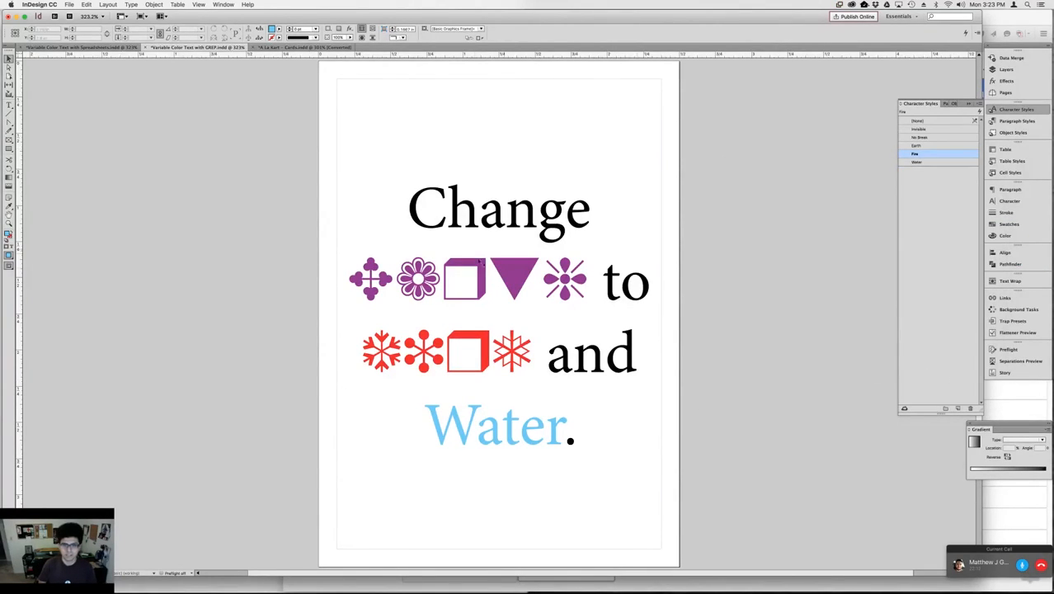
Try to change the font family of the Fire character style with the red symbol word selected, and discard the style edits
double_click(477, 335)
double_click(477, 335)
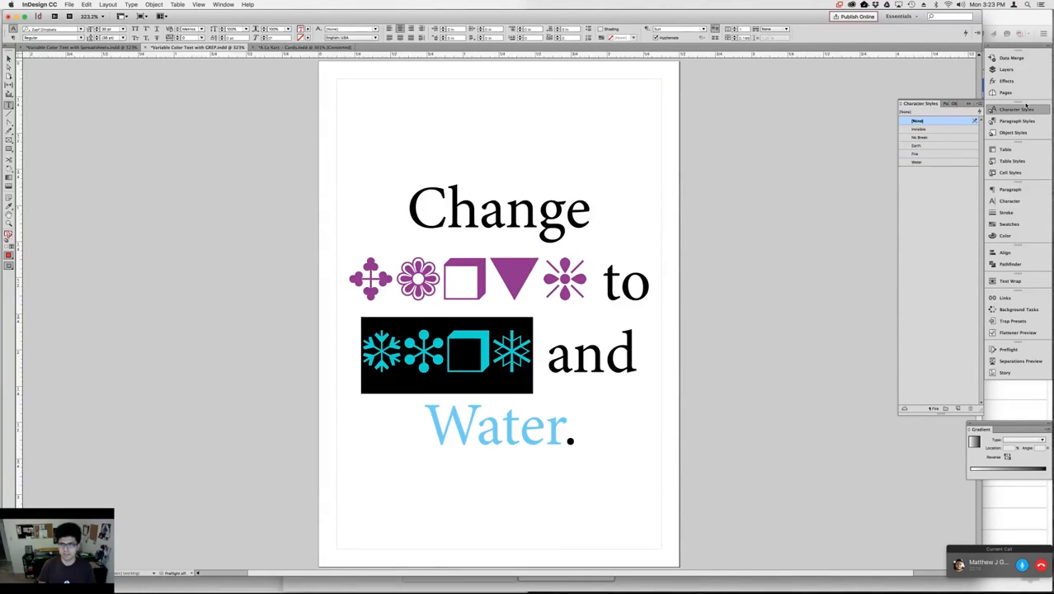
double_click(946, 153)
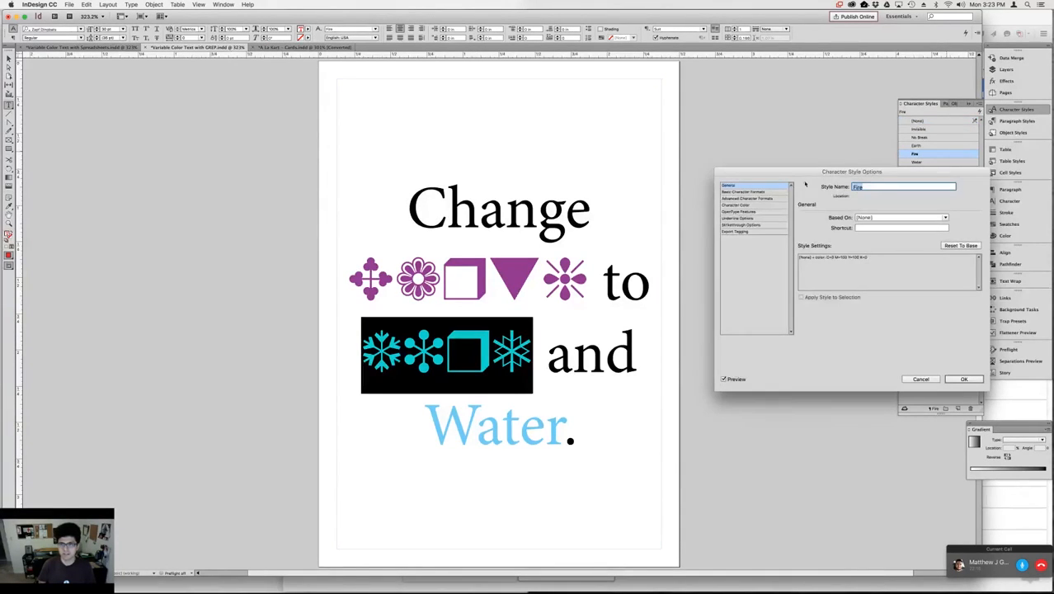
left_click(753, 198)
left_click(756, 191)
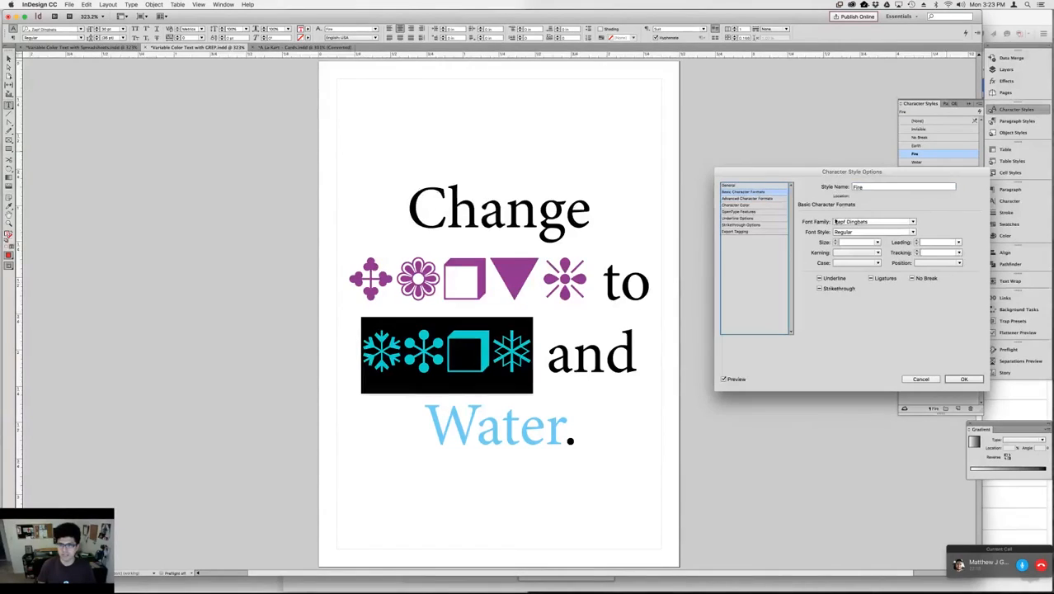
left_click(842, 223)
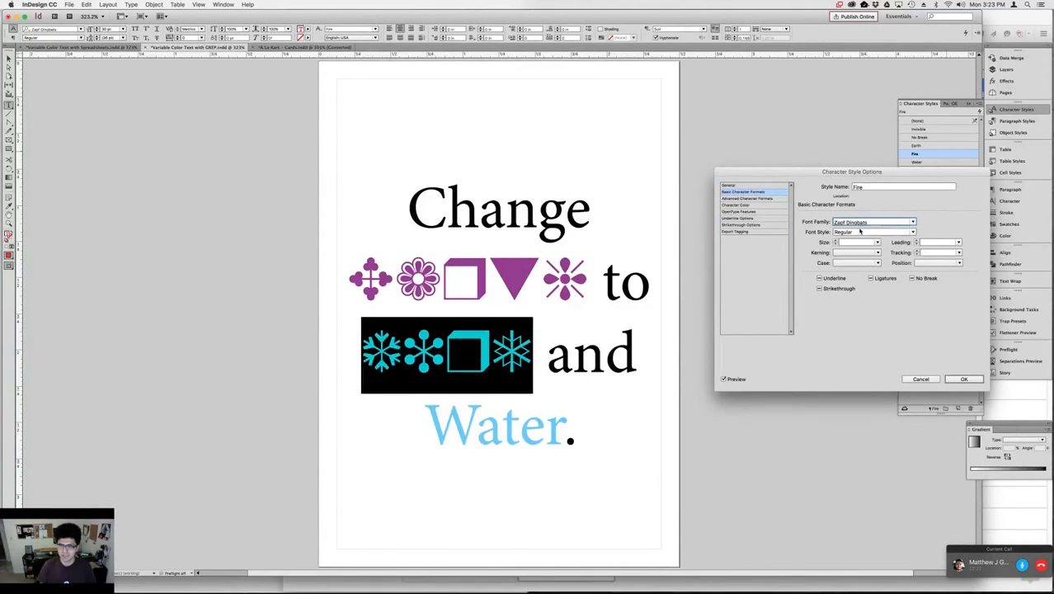
key("Tab")
left_click(914, 222)
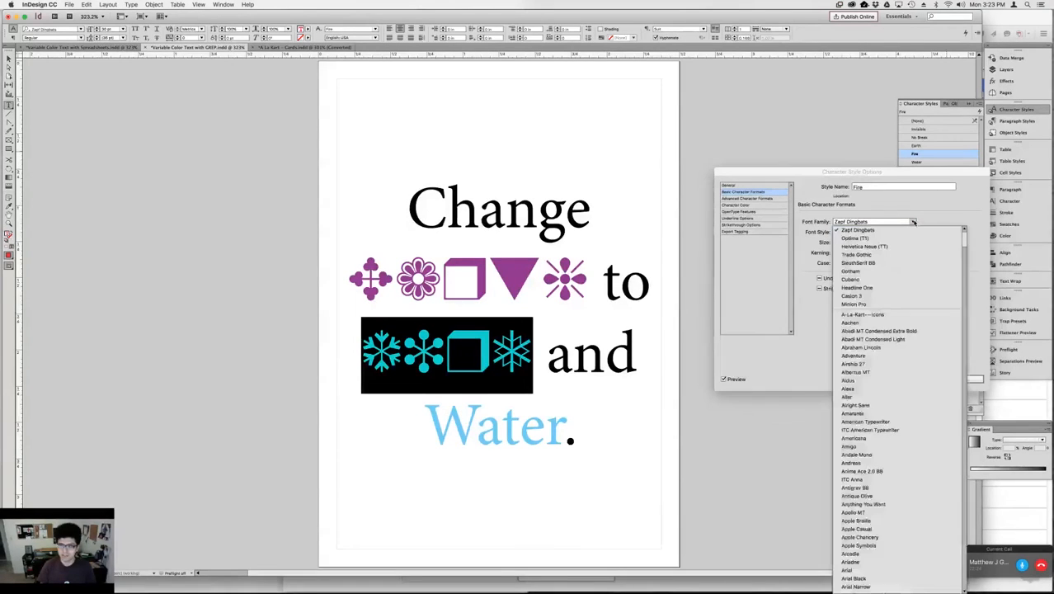
scroll(904, 247, "down", 15)
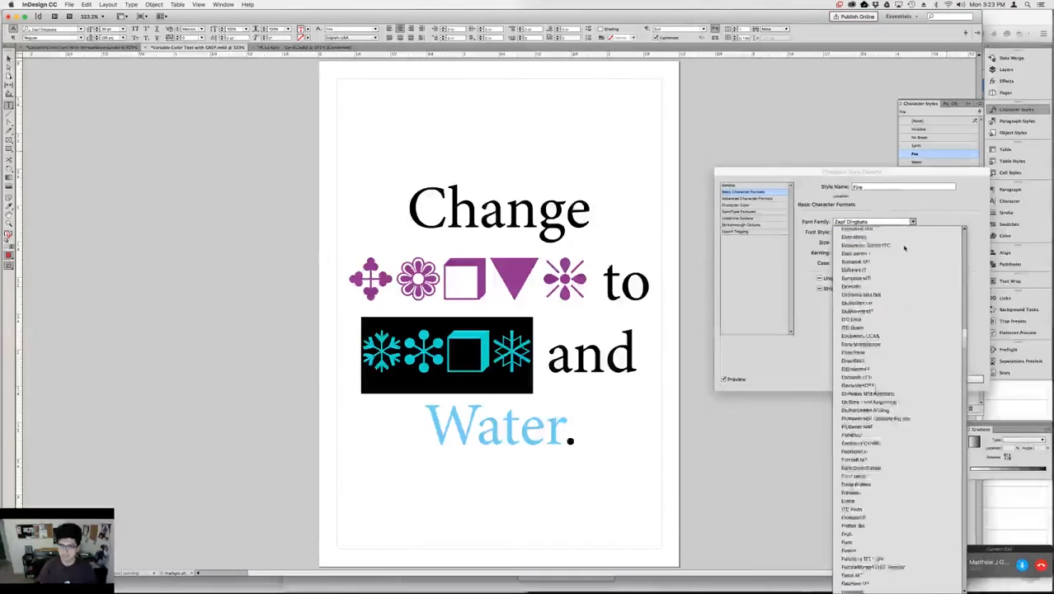
scroll(905, 264, "up", 13)
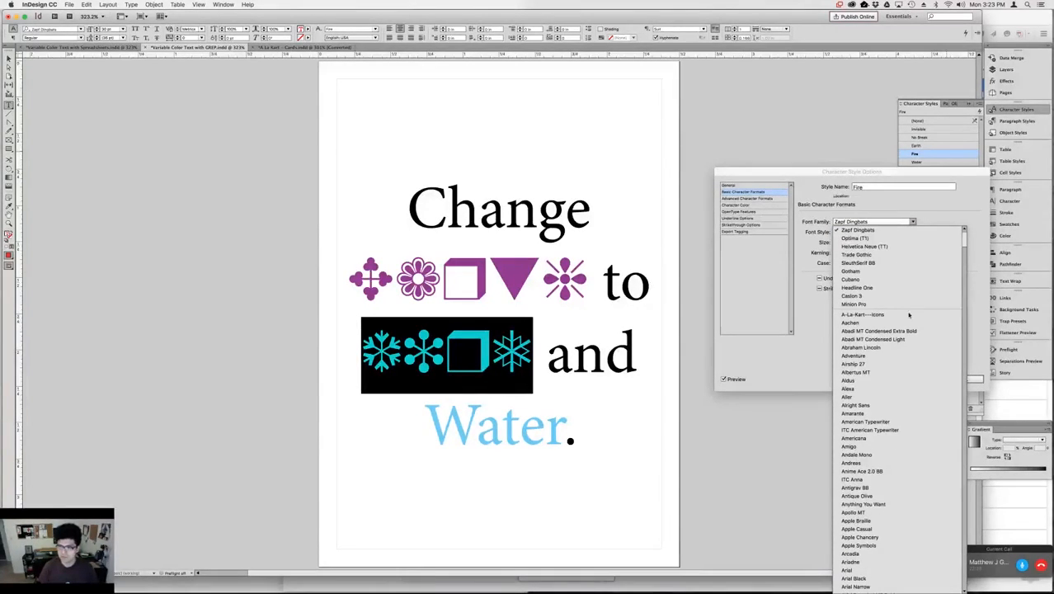
left_click(977, 310)
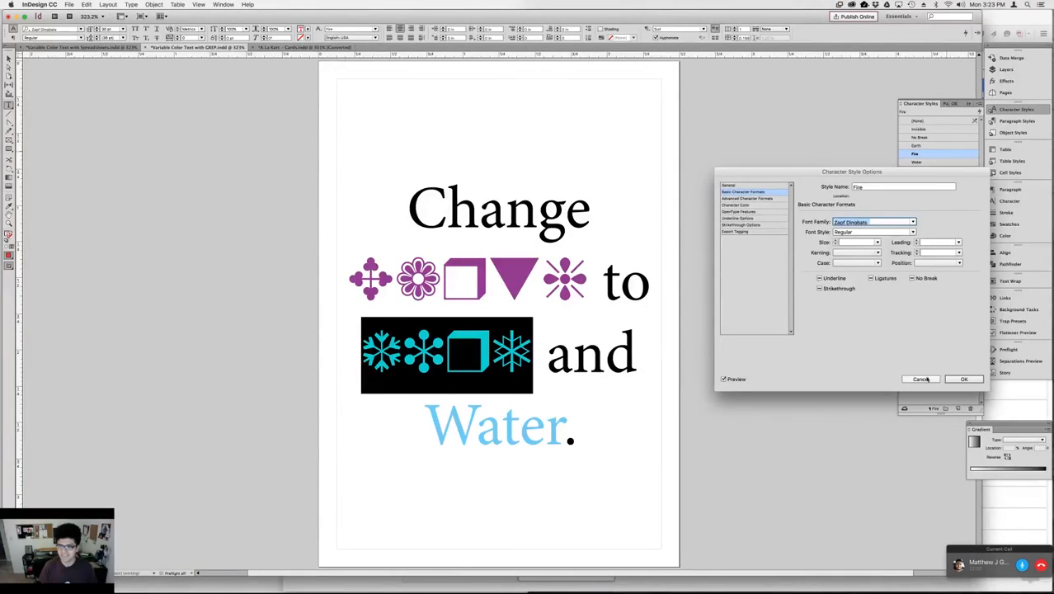
left_click(920, 378)
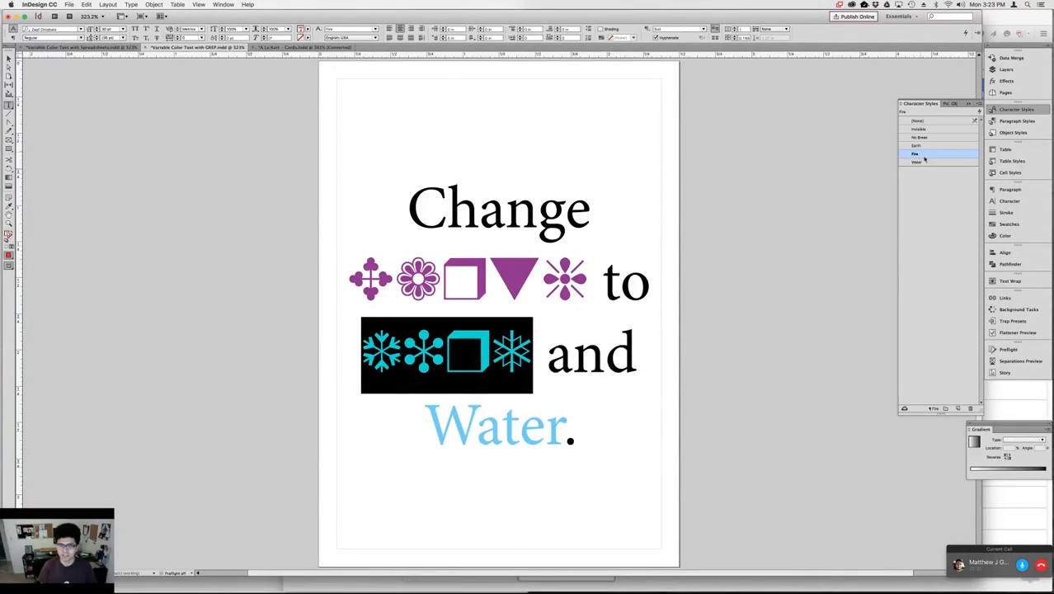
left_click(970, 408)
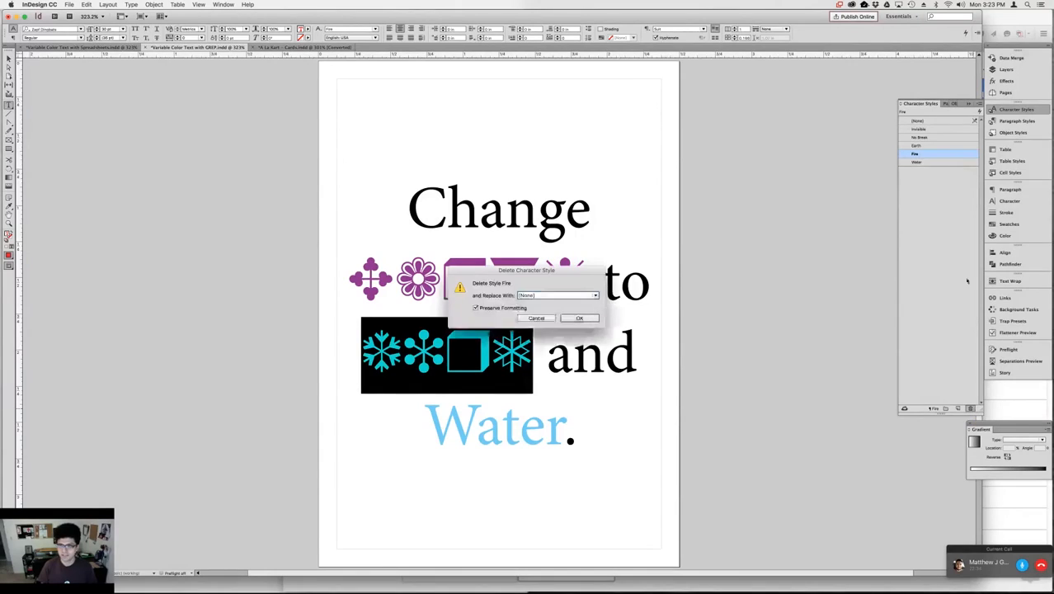
left_click(579, 318)
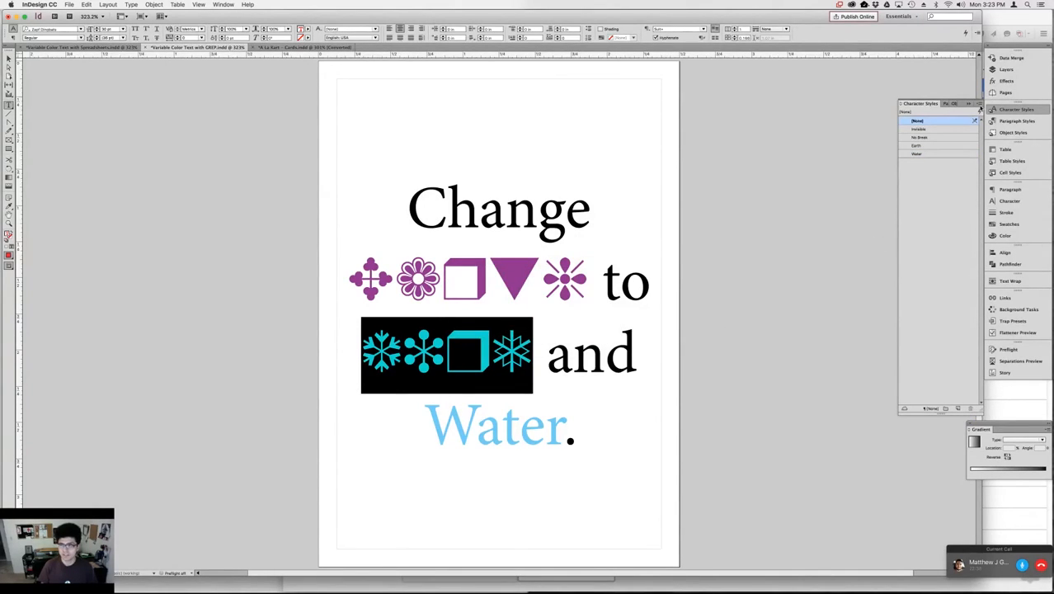
left_click(974, 103)
left_click(966, 109)
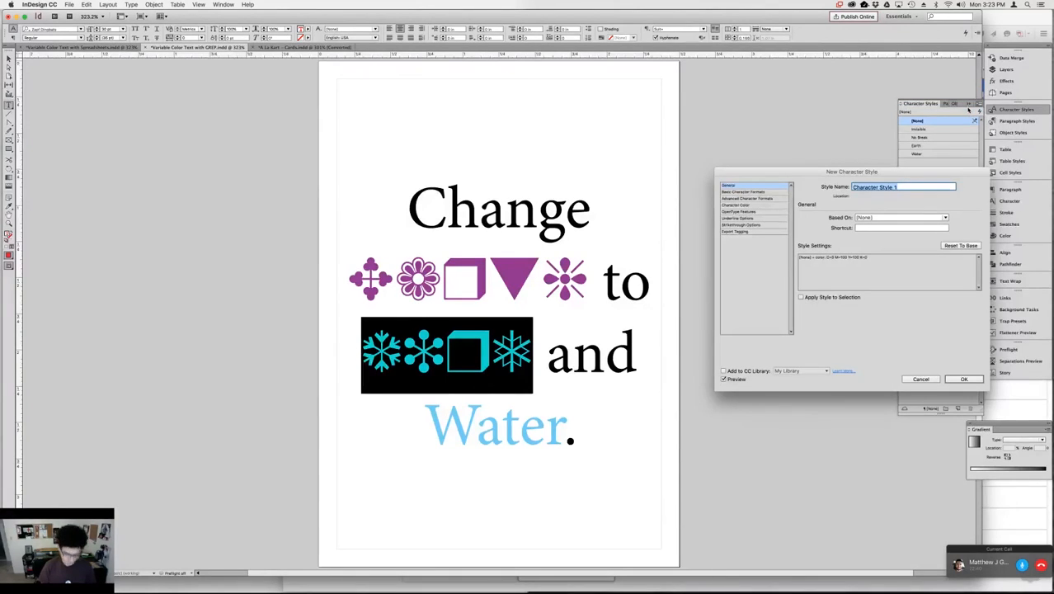
type("Fire")
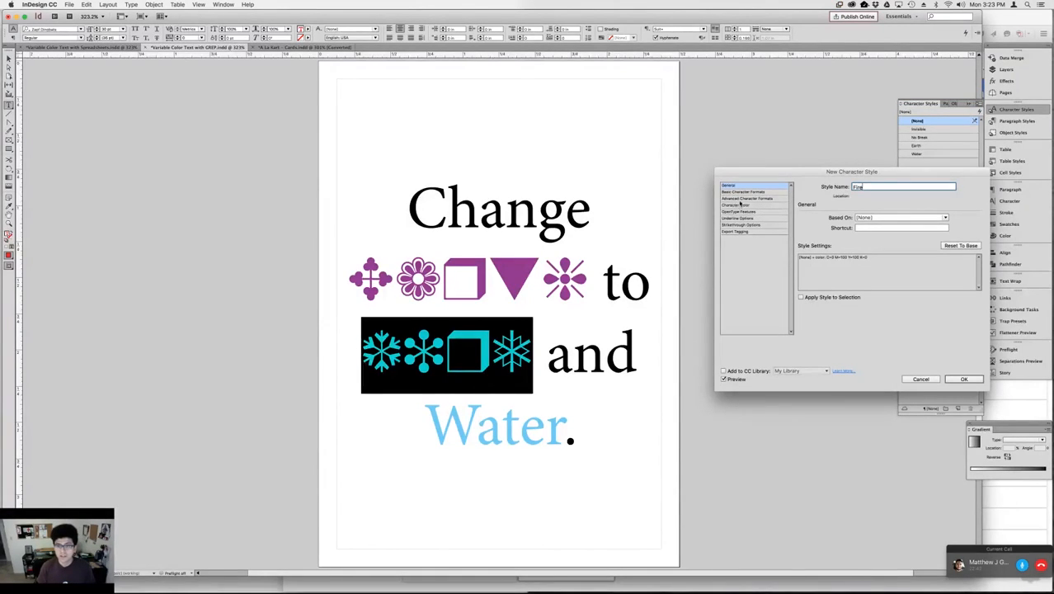
left_click(742, 192)
left_click(858, 224)
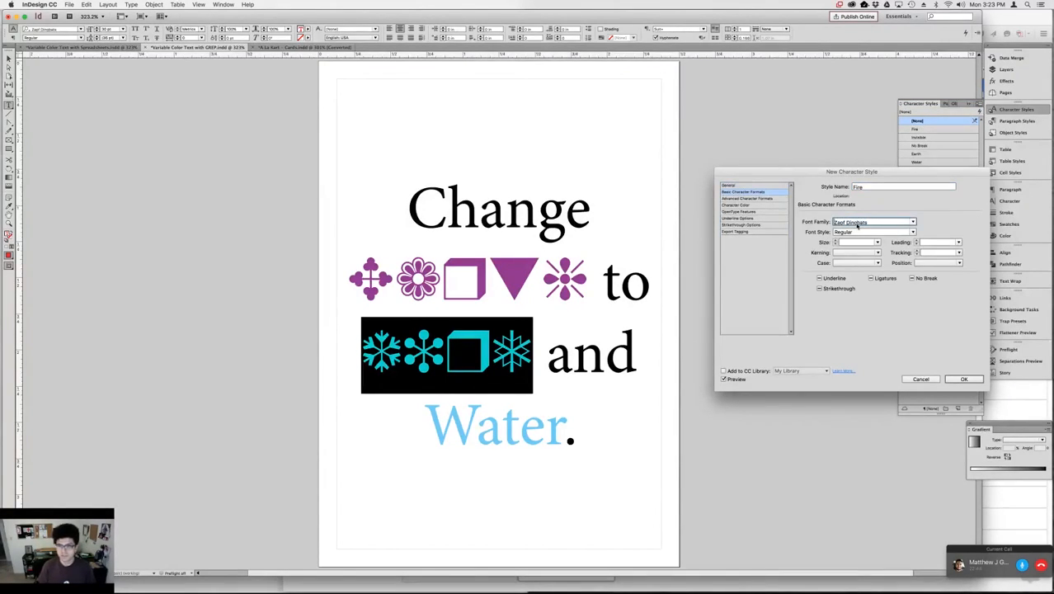
key("Escape")
key("Escape")
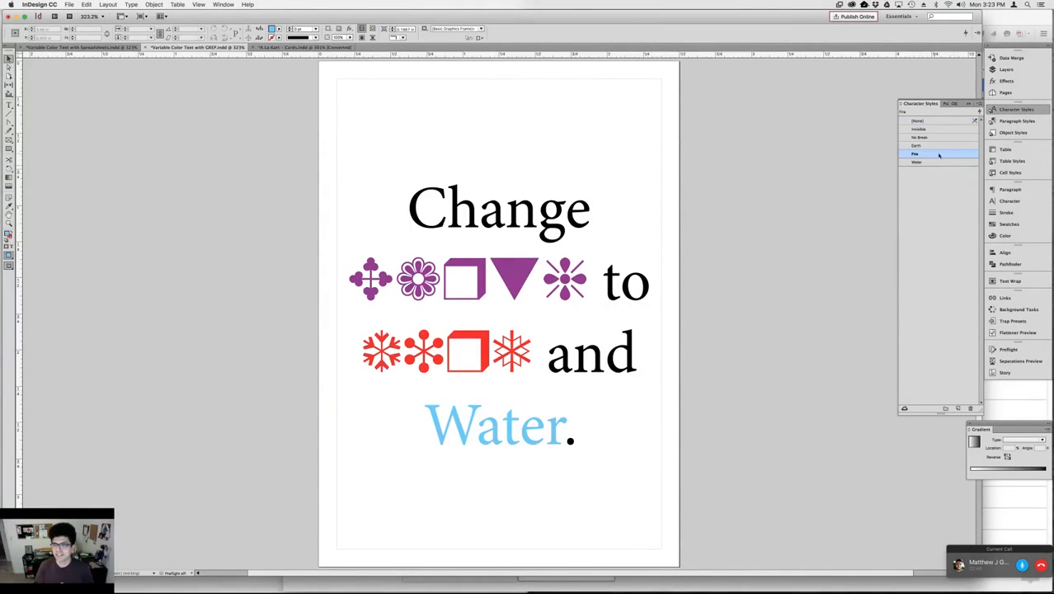
Delete the existing Fire character style and begin a new character style named Fire
left_click(970, 407)
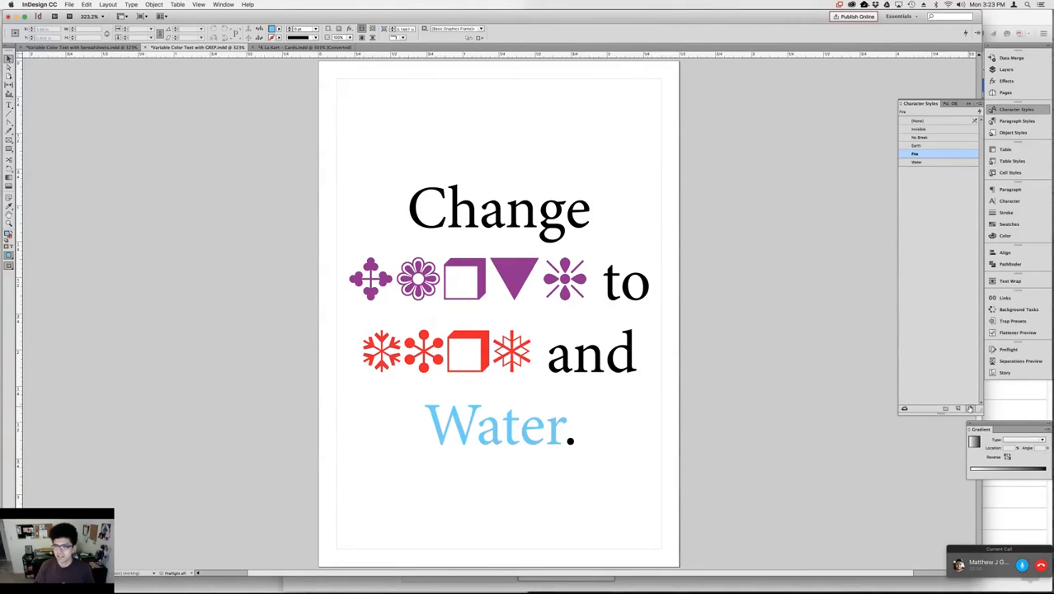
key("Return")
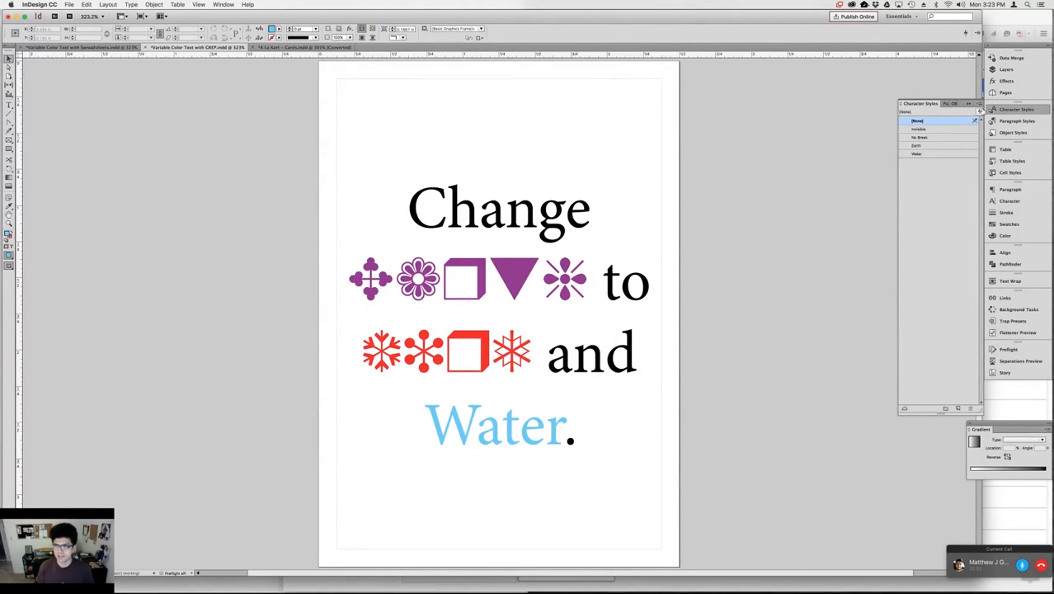
left_click(979, 103)
left_click(969, 113)
left_click(764, 192)
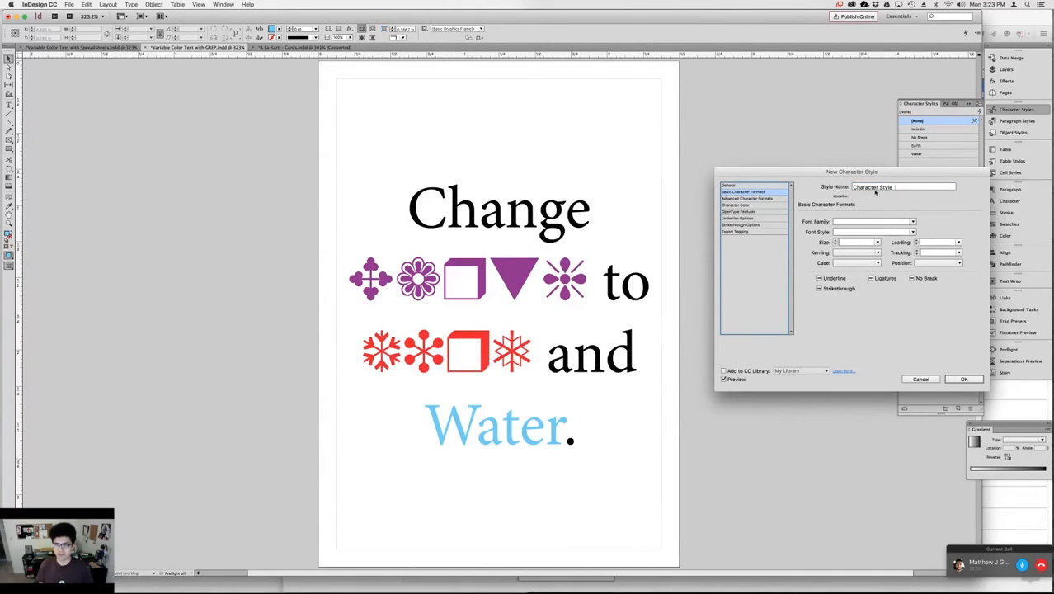
left_click(873, 189)
type("Fire")
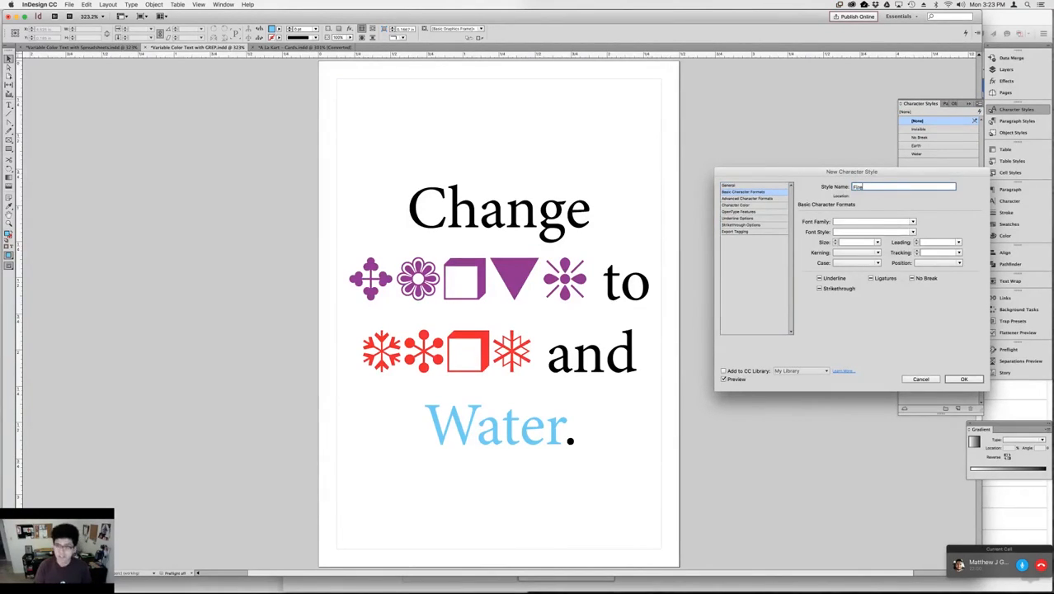
Set the new Fire style's character color to the red C=0 M=100 Y=100 K=0 swatch and create the style
left_click(757, 187)
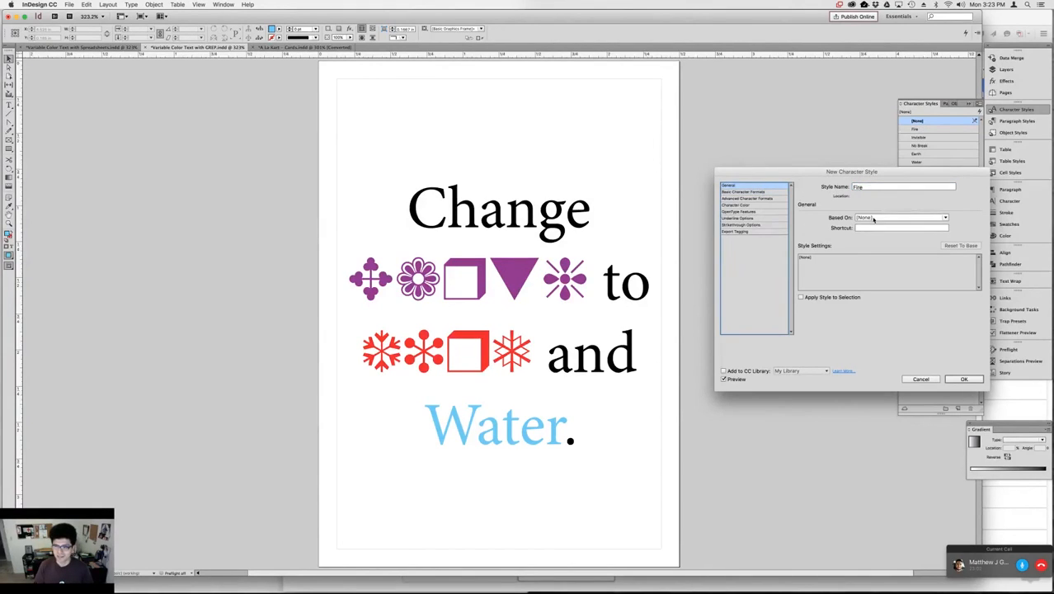
left_click(753, 205)
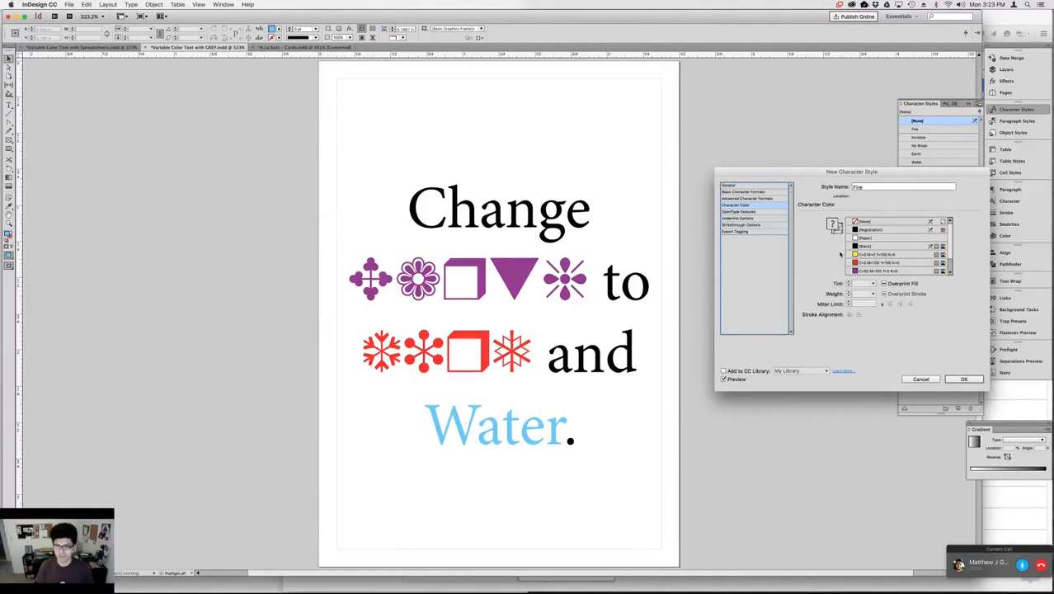
left_click(872, 262)
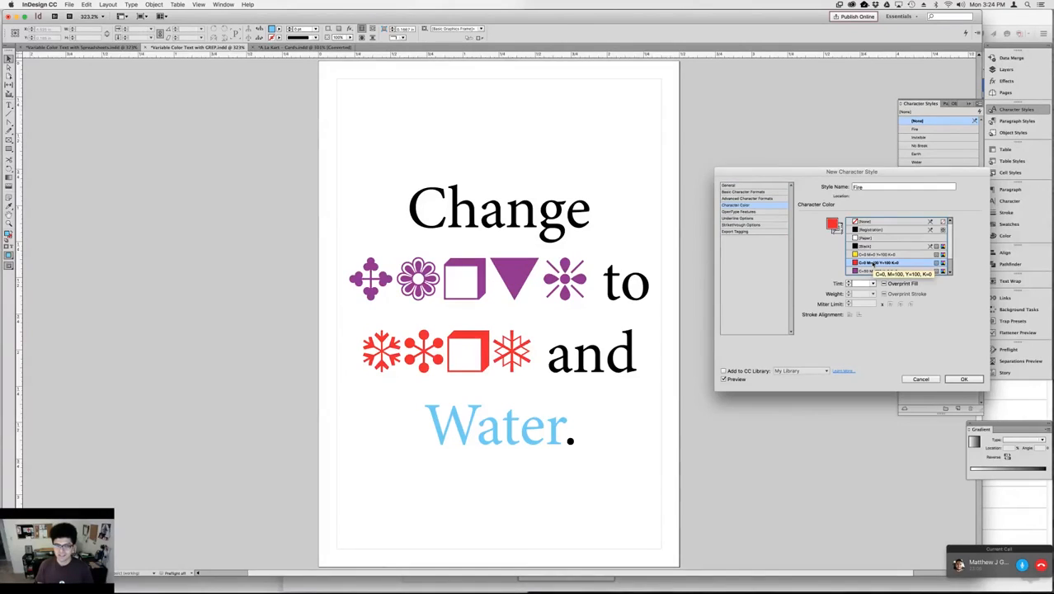
key("Return")
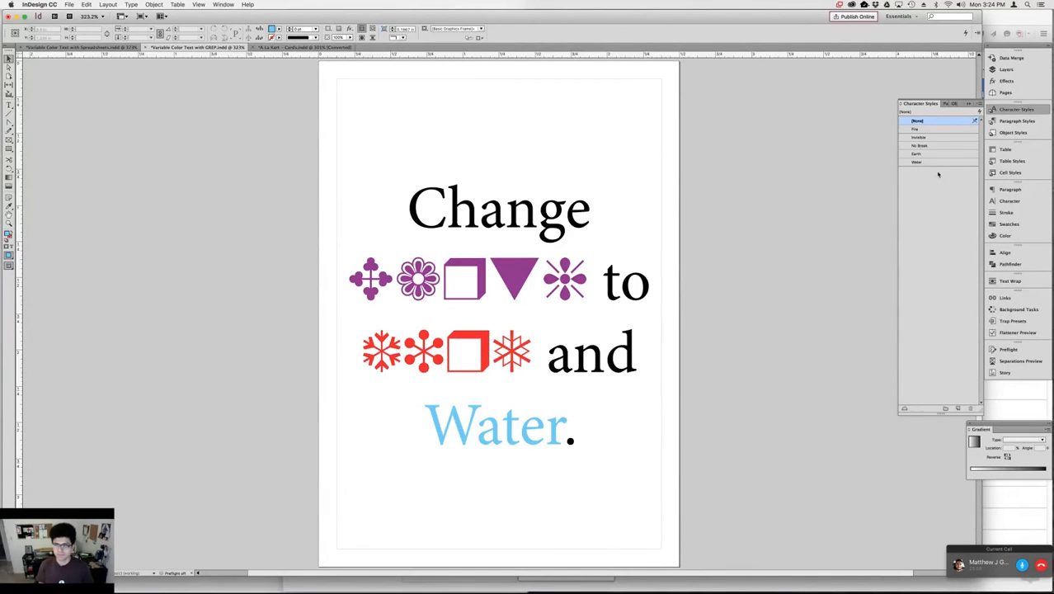
Reapply the Suit paragraph style to the paragraph with the red symbol word, clearing its overrides, and deselect the text
double_click(443, 342)
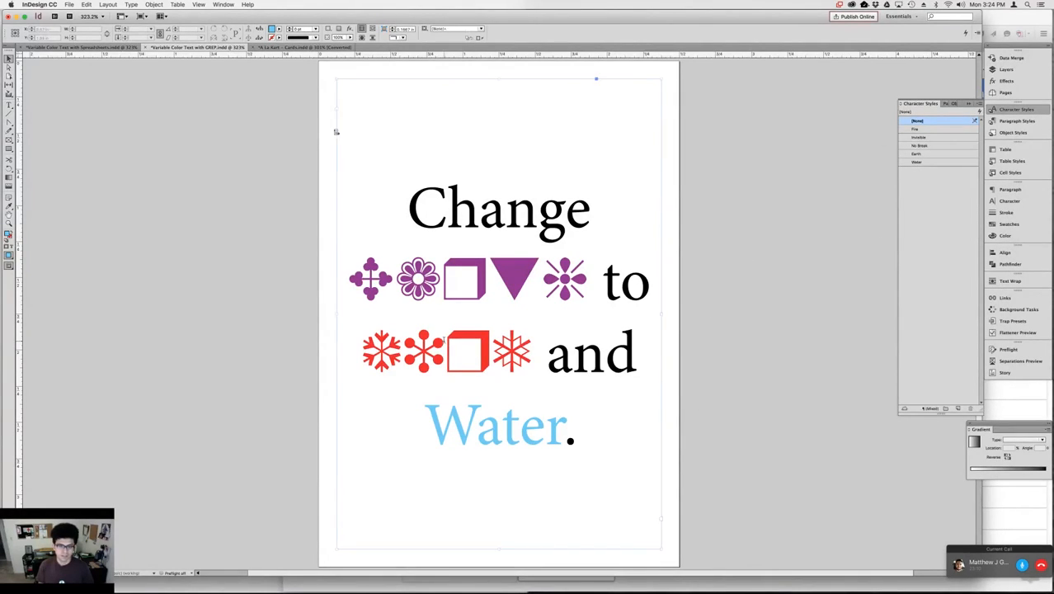
triple_click(442, 347)
double_click(442, 347)
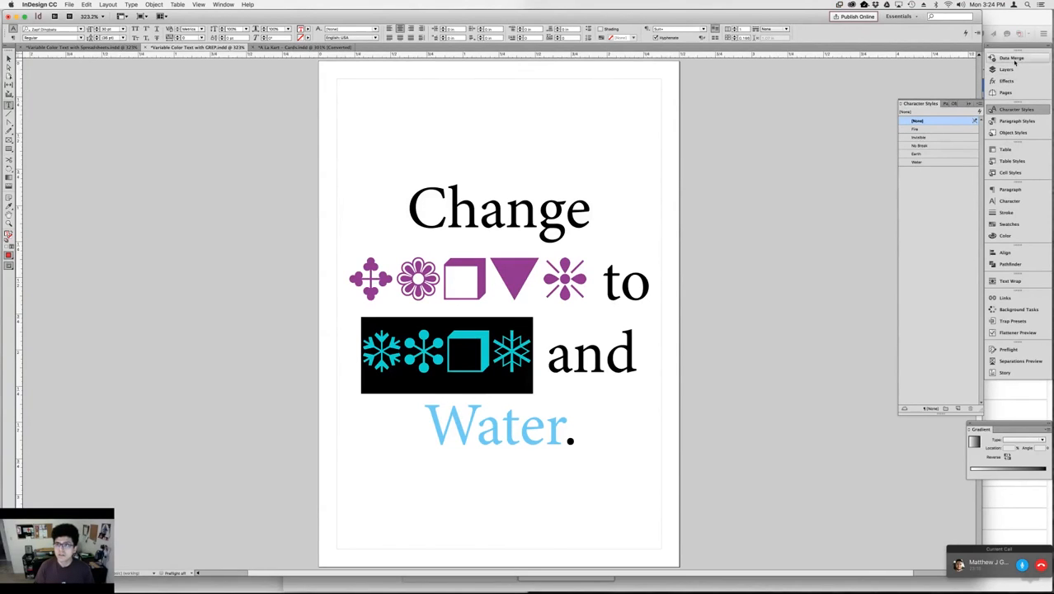
left_click(1013, 121)
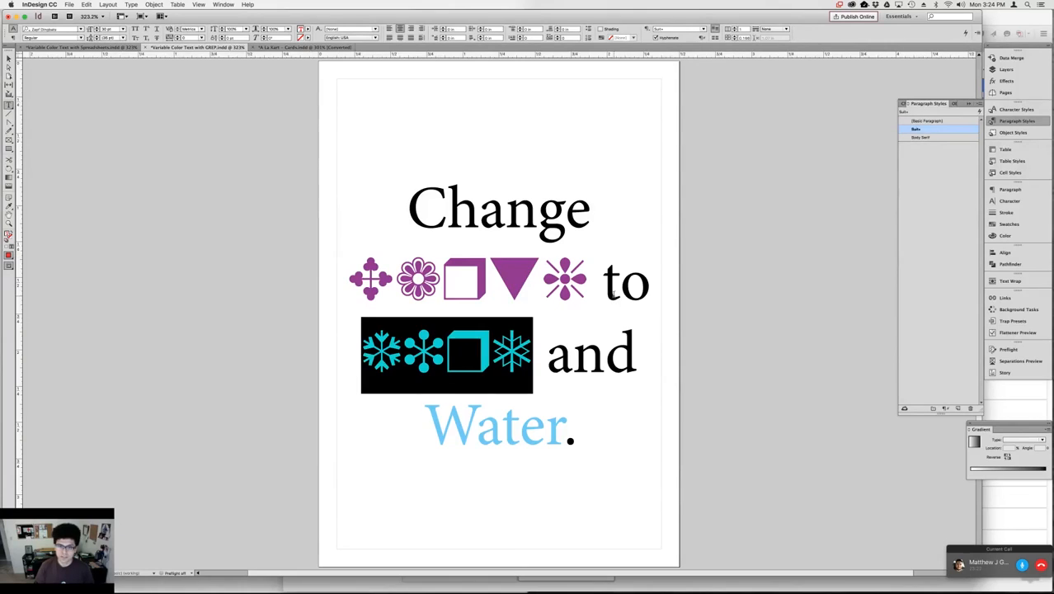
left_click(617, 289)
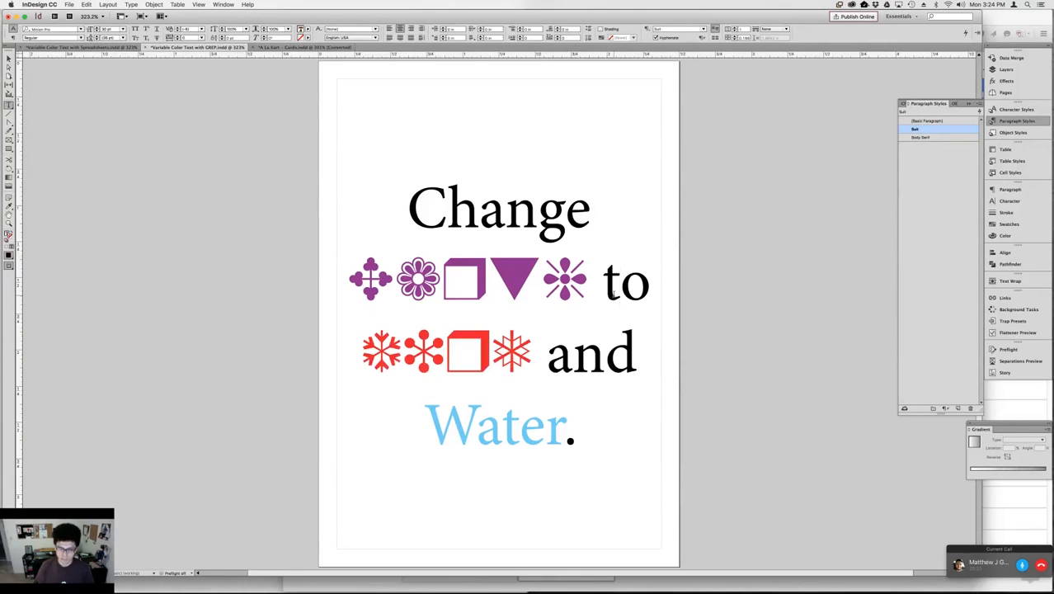
left_click(961, 129)
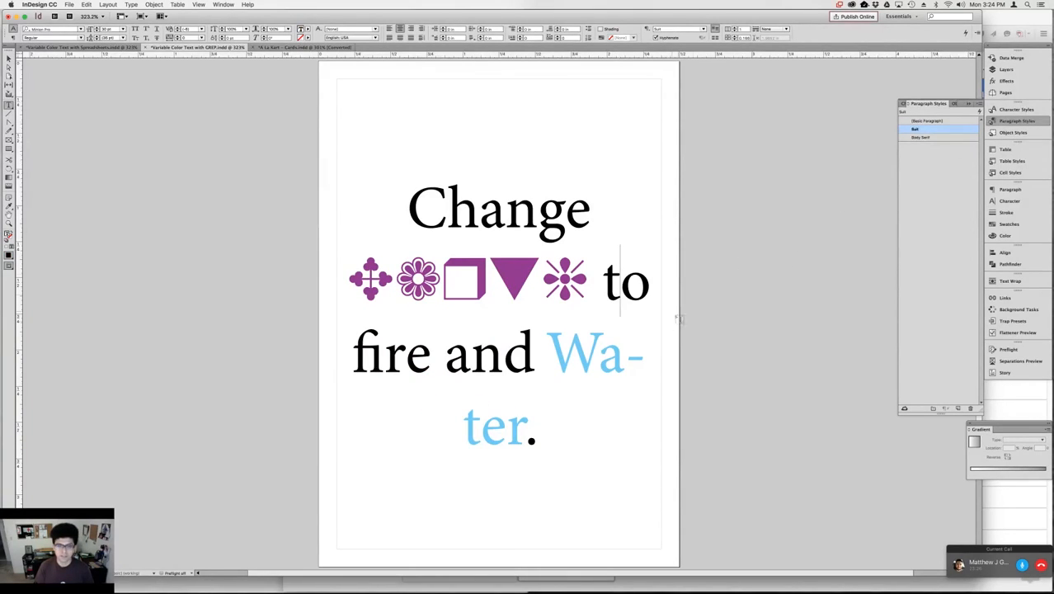
key("Escape")
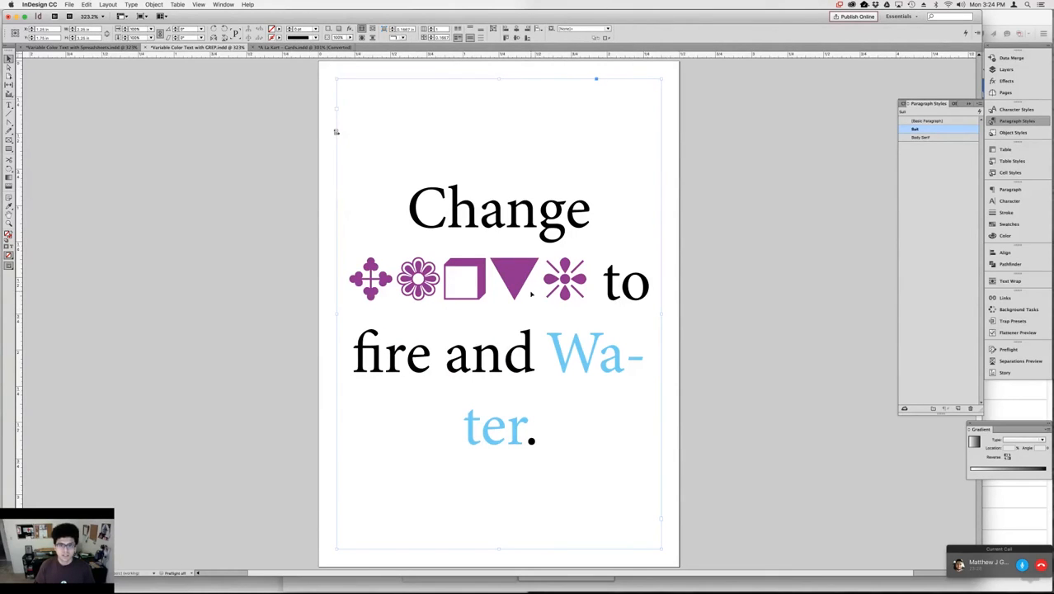
double_click(526, 291)
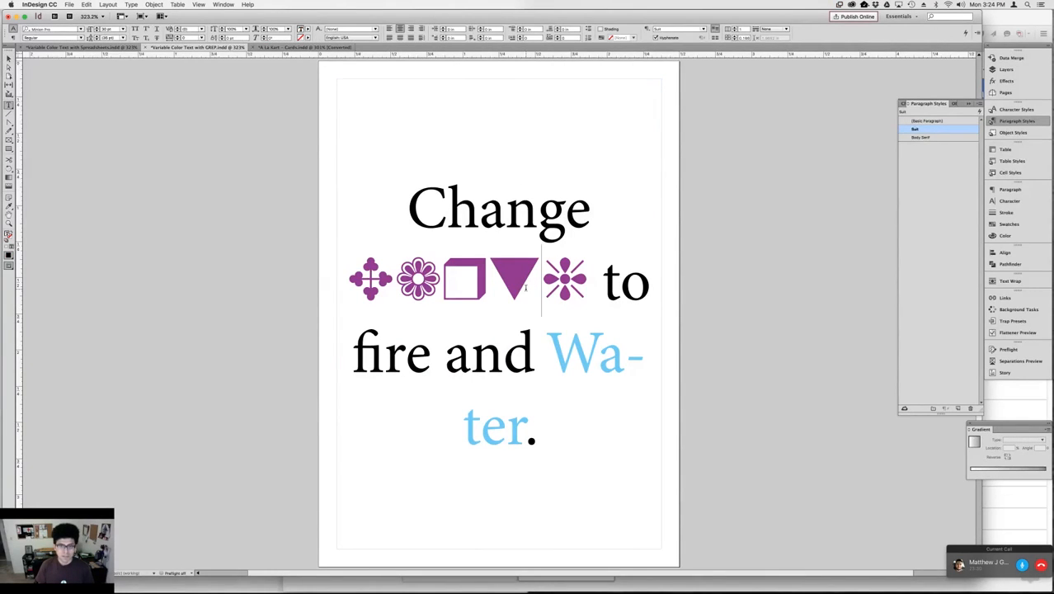
key("Escape")
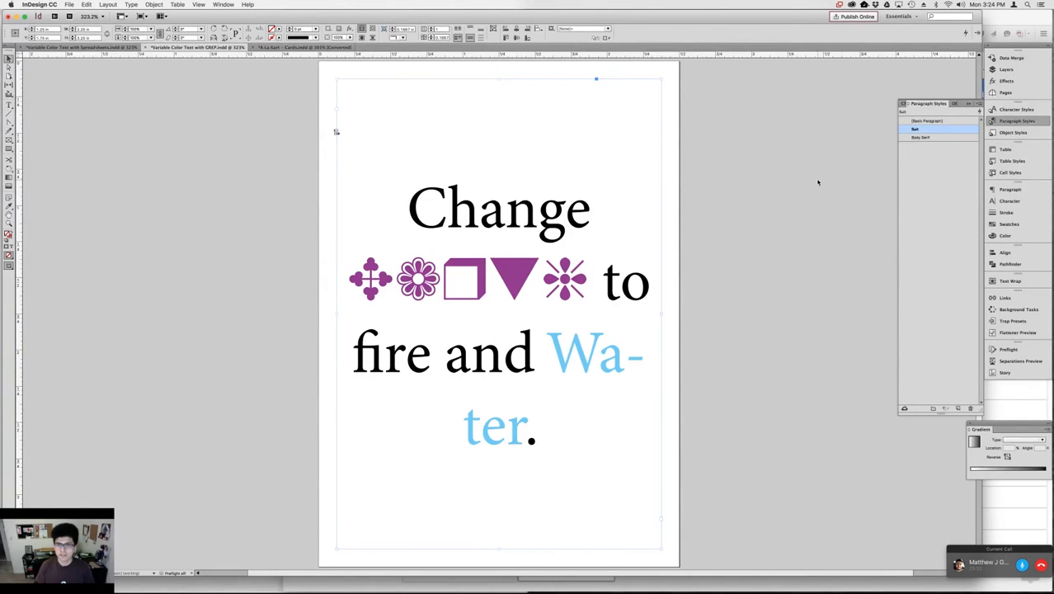
left_click(682, 271)
In the Suit paragraph style, make the Fire|fire GREP rule apply the Fire character style and accept the change
left_click(1016, 108)
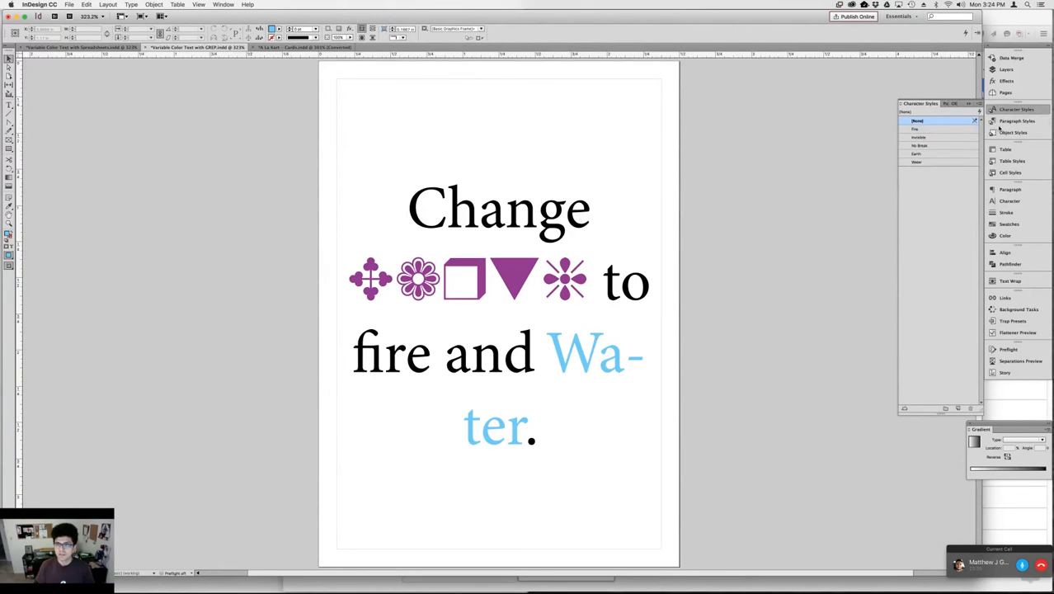
left_click(1001, 122)
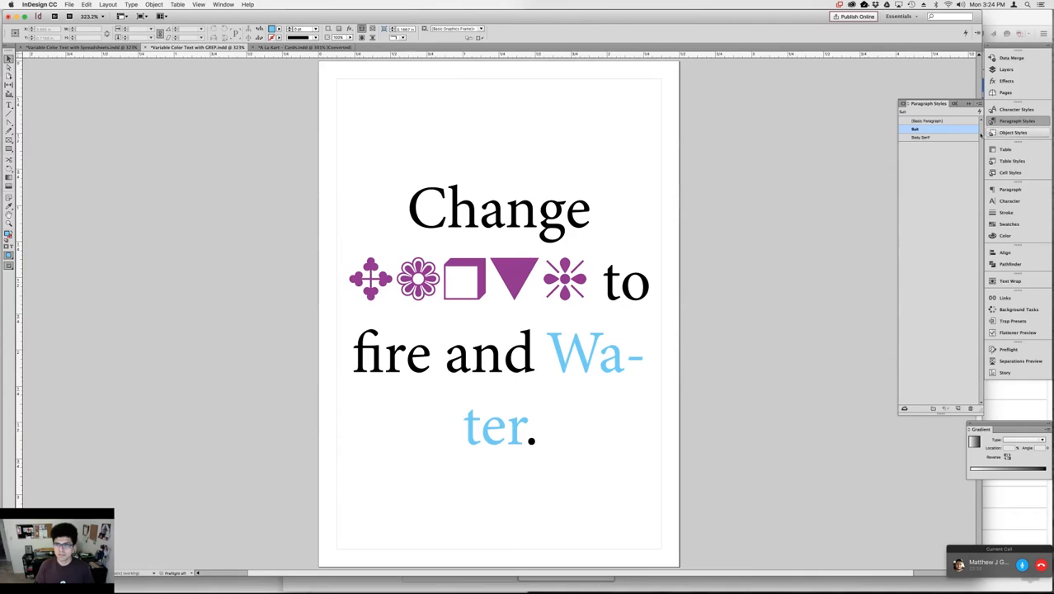
double_click(945, 133)
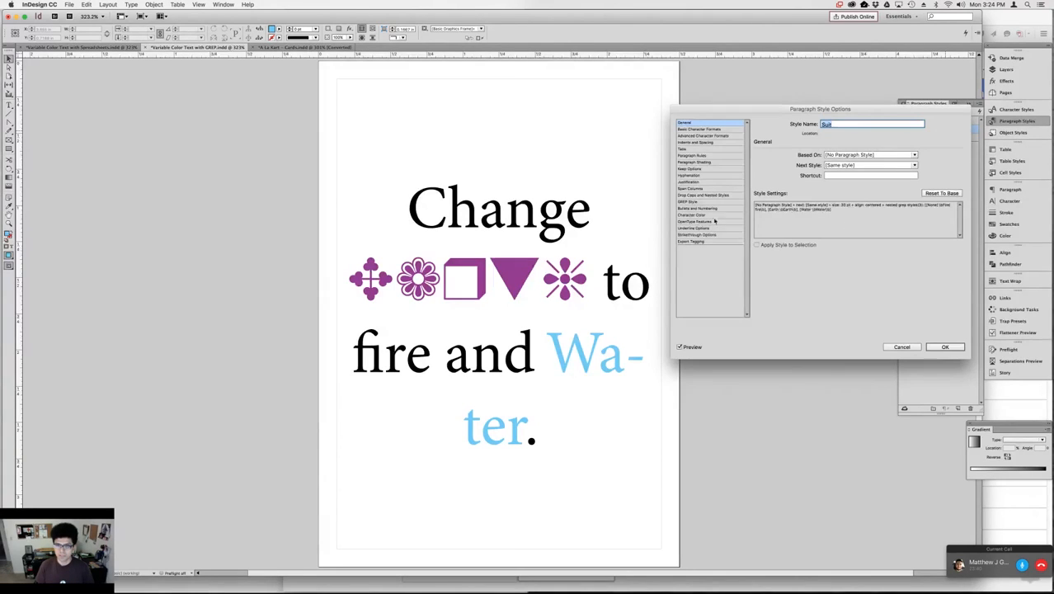
left_click(697, 201)
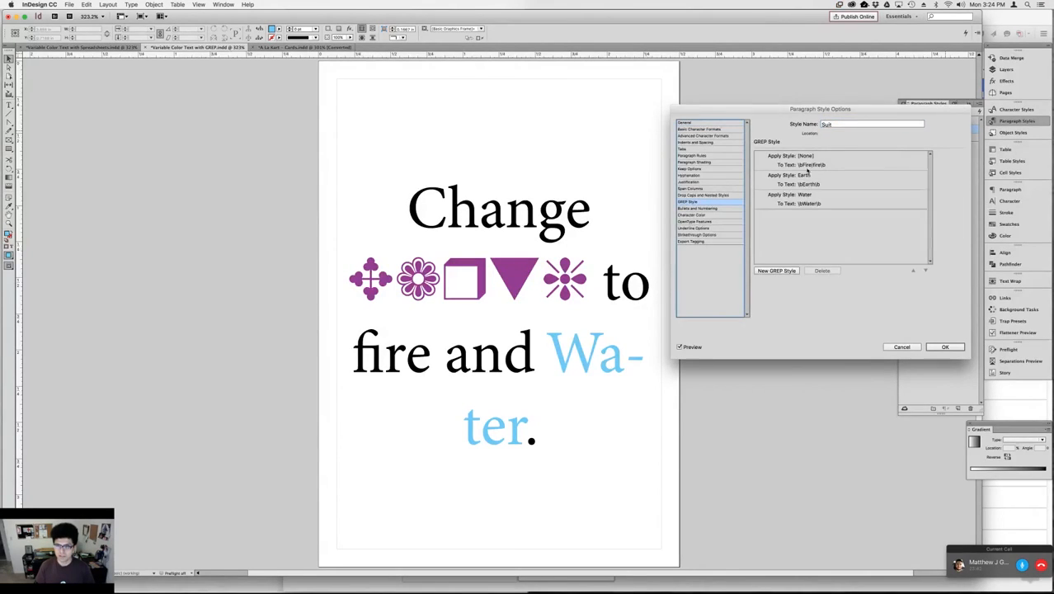
left_click(807, 155)
left_click(807, 155)
left_click(808, 155)
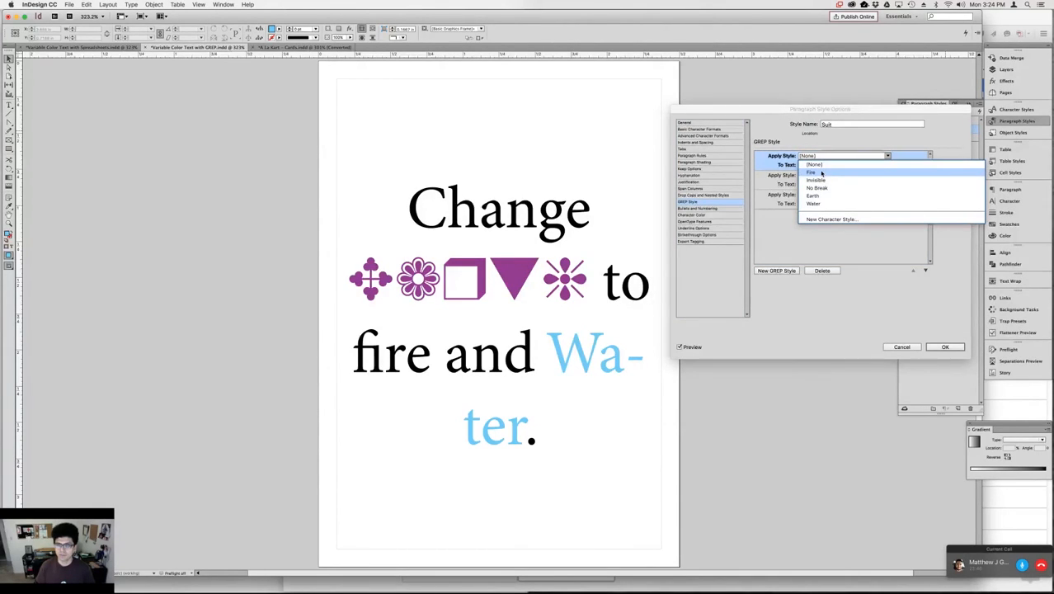
left_click(821, 173)
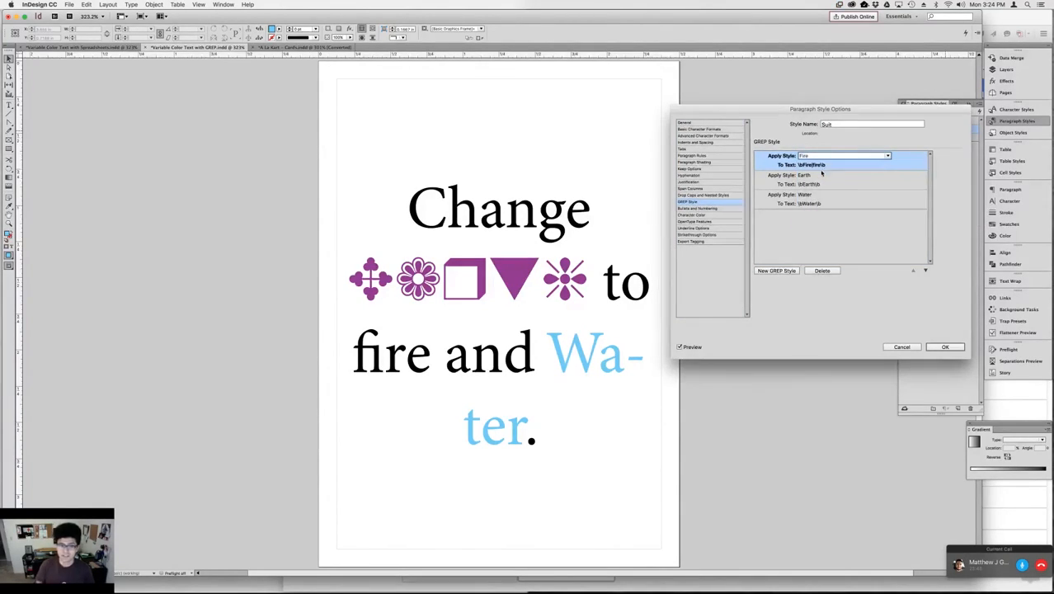
left_click(946, 347)
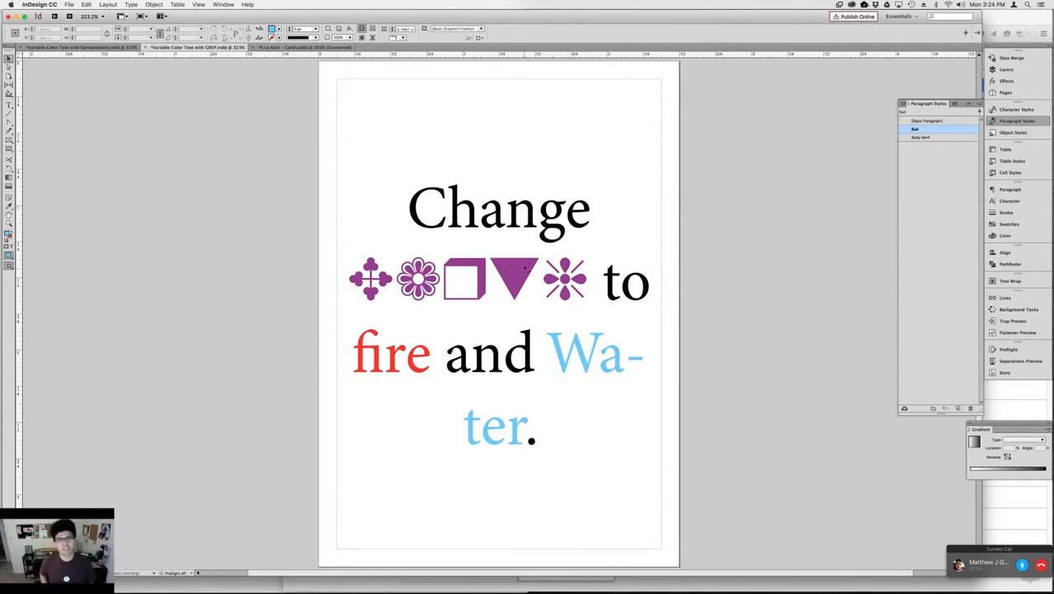
Select the purple symbol word, as a whole and in part, to examine its font formatting
double_click(512, 286)
double_click(512, 284)
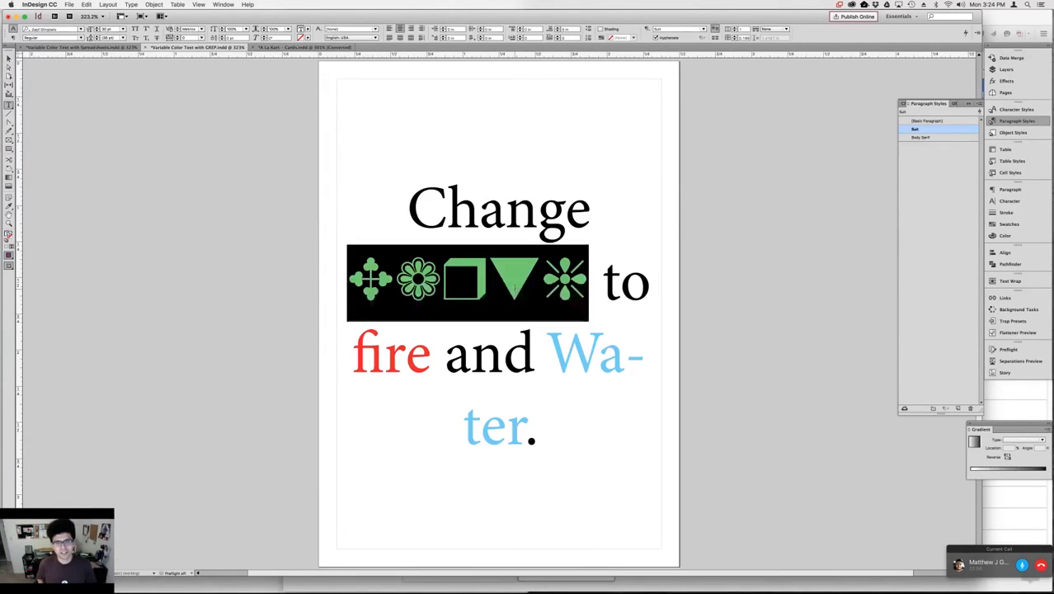
left_click(485, 280)
double_click(485, 280)
left_click(485, 281)
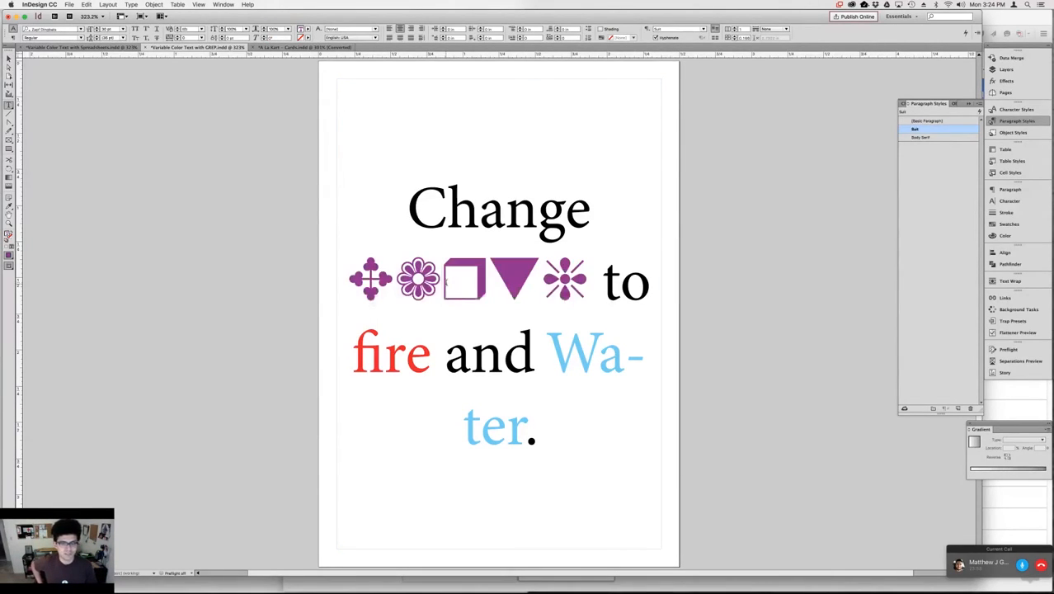
left_click_drag(443, 281, 381, 283)
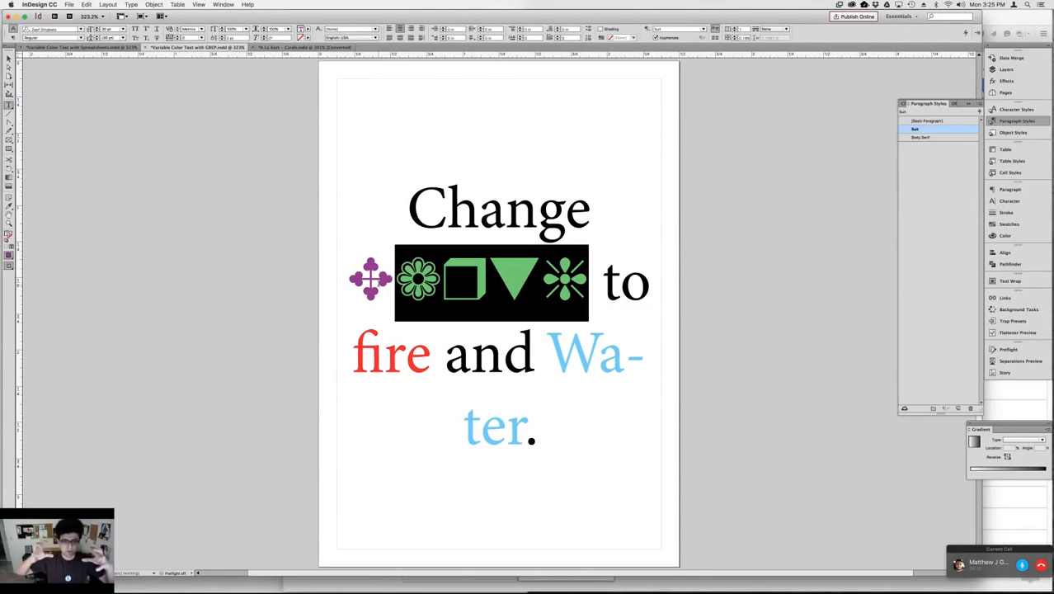
Select the letters "fi" in the red word "fire" to examine their formatting, and deselect them
left_click(363, 359)
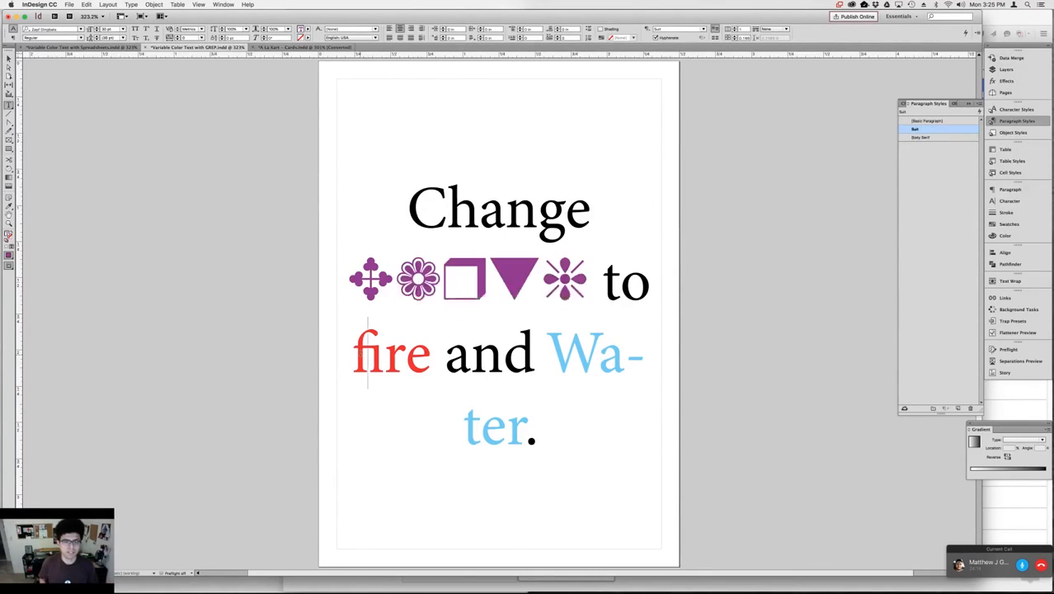
left_click_drag(381, 354, 350, 356)
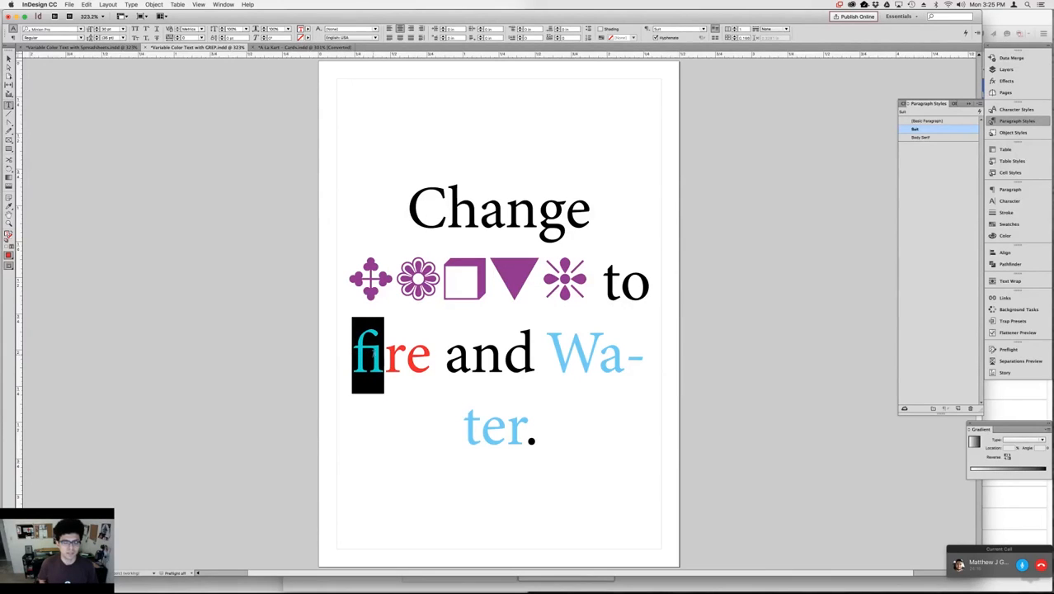
left_click(380, 360)
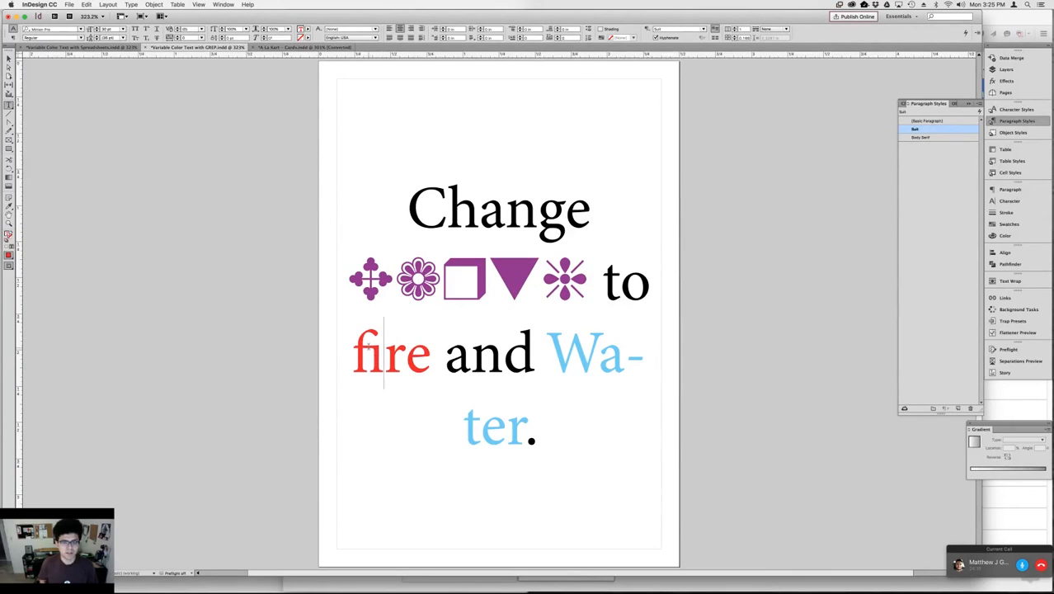
Examine the "fi" letter pair in the red word "fire" up close by selecting only those two letters, and deselect them
key("super+equal")
key("super+equal")
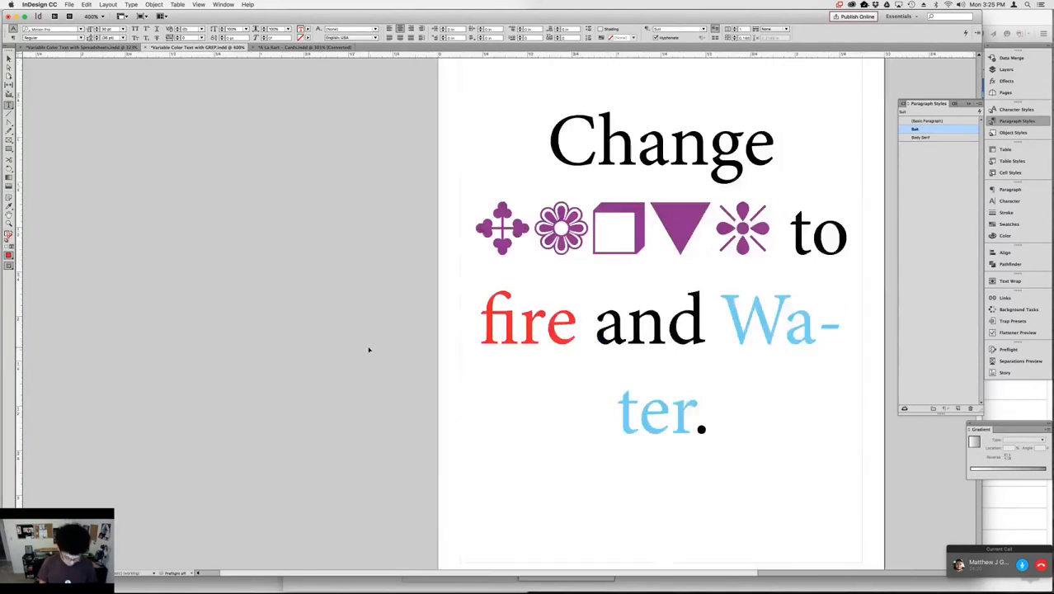
key("super+equal")
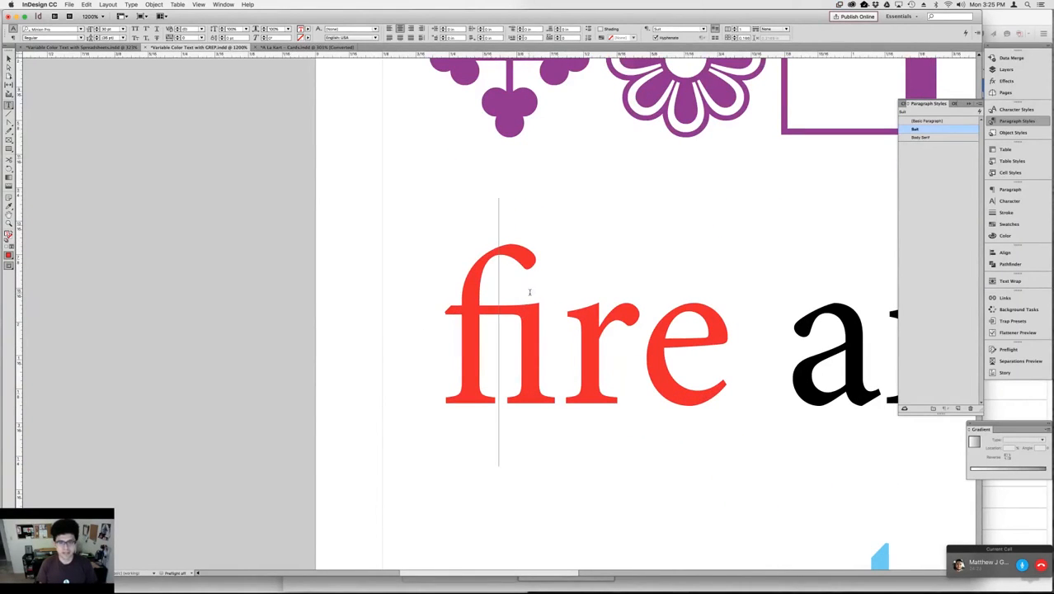
key("Left")
key("shift+Right")
key("shift+Right")
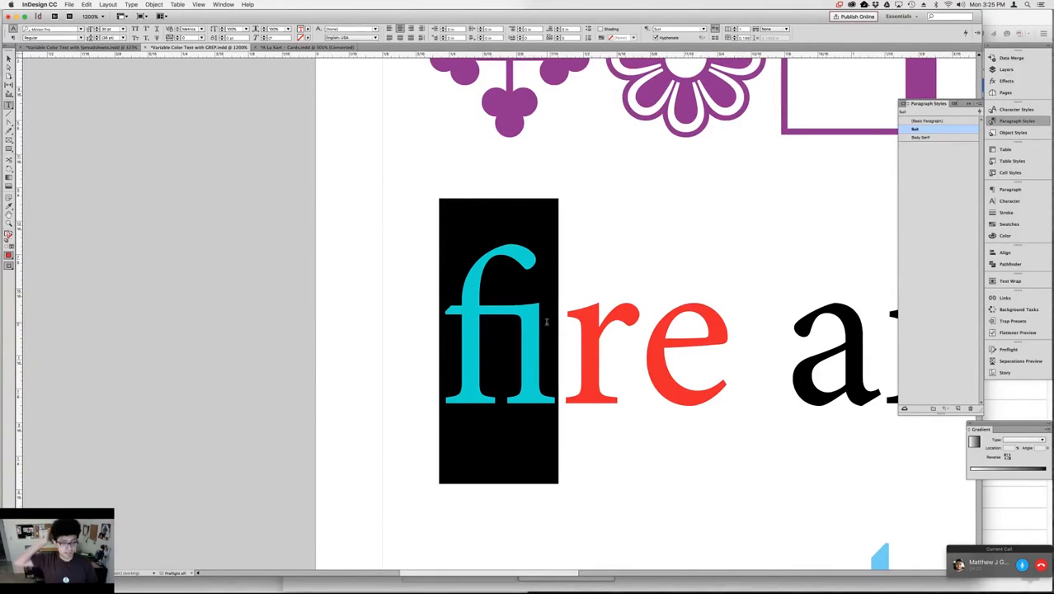
left_click(546, 322)
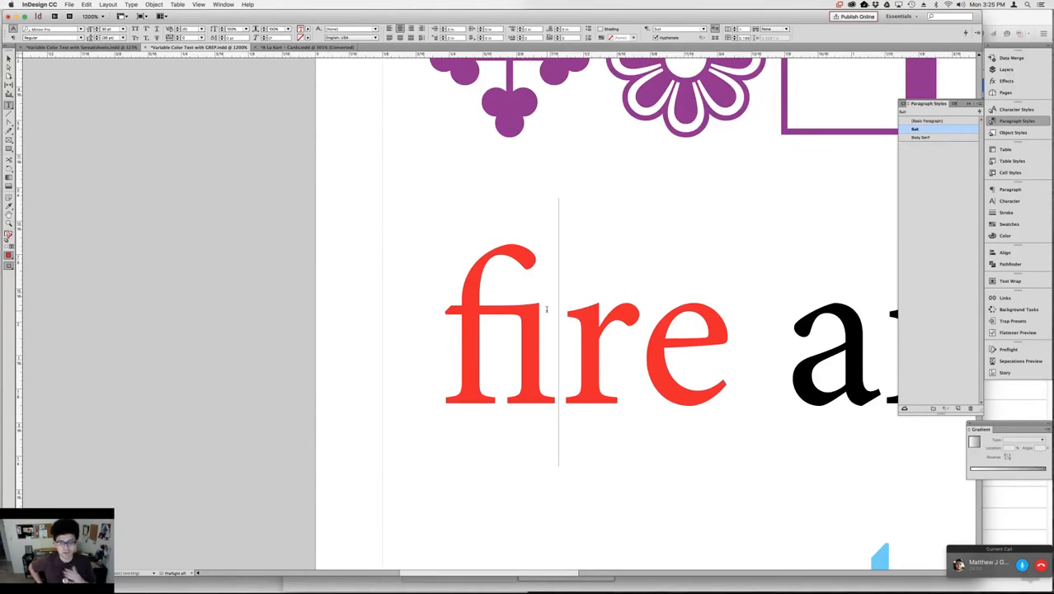
Select the entire red word "fire" in both directions to examine its formatting, and leave text editing
left_click_drag(441, 322, 698, 323)
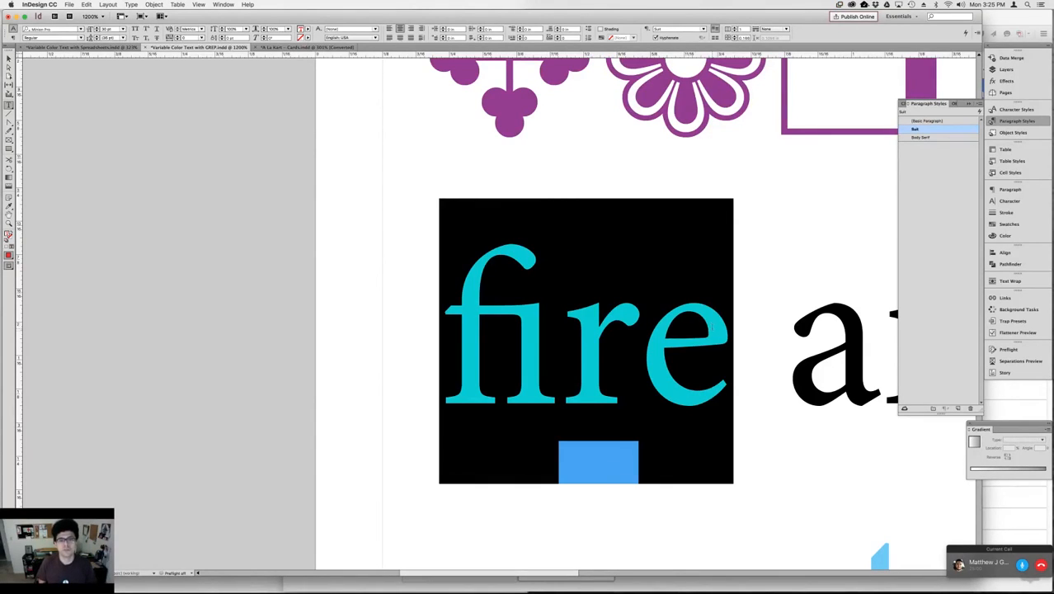
left_click(441, 325)
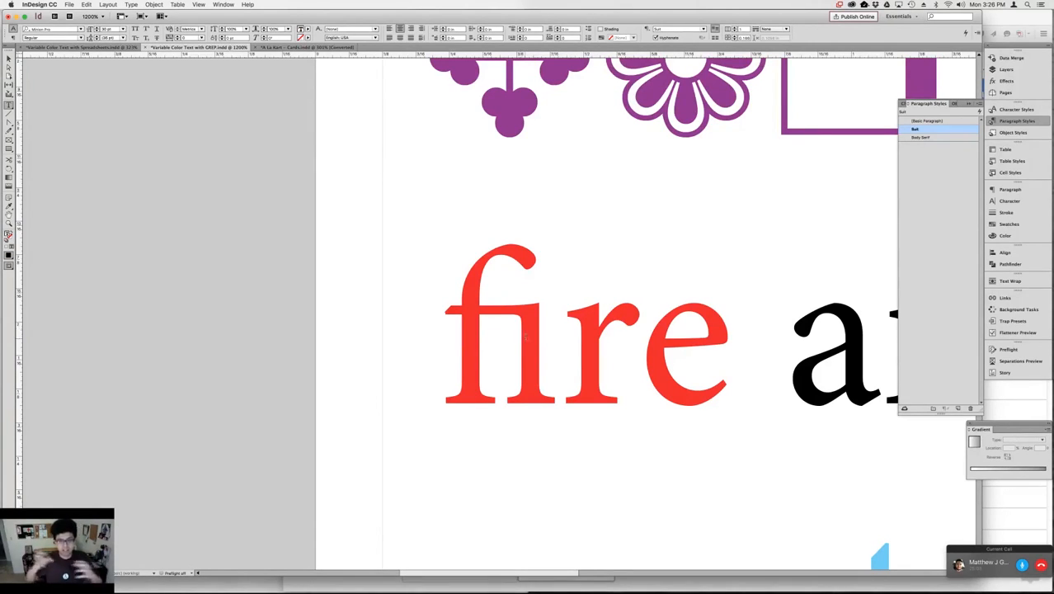
left_click_drag(732, 330, 458, 341)
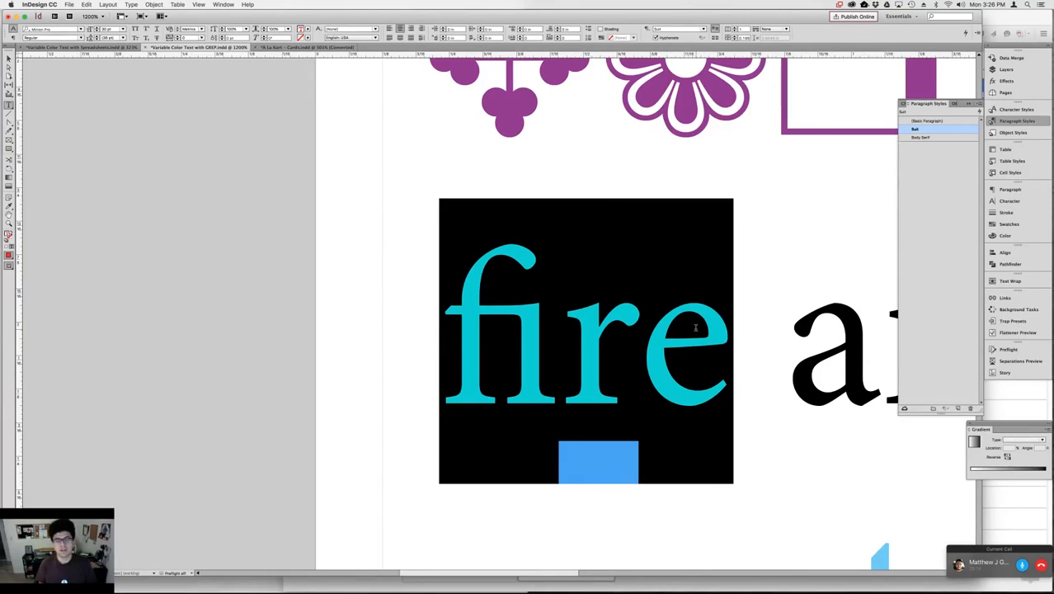
key("Escape")
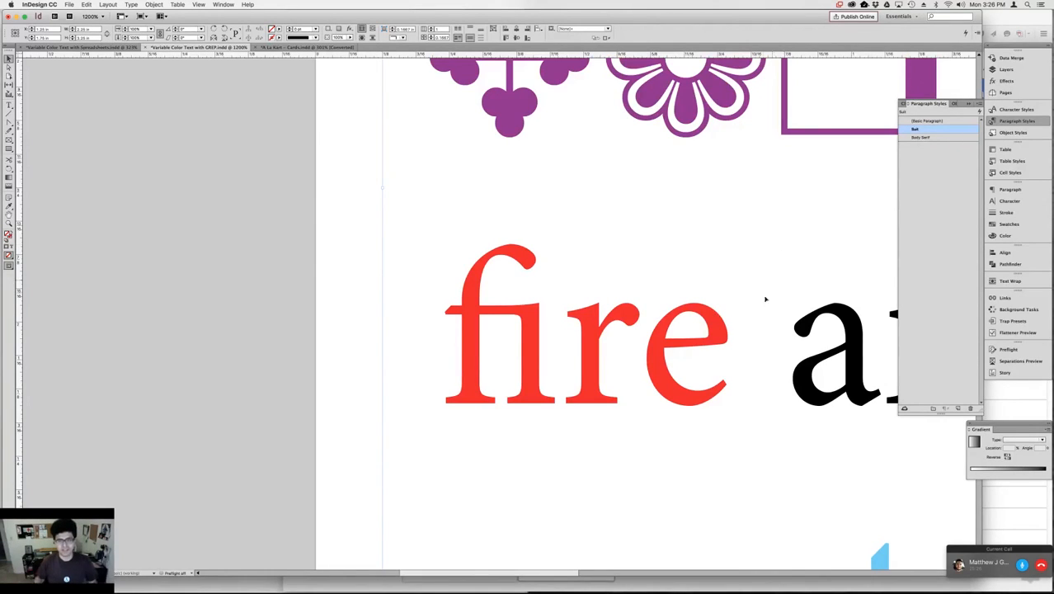
Select the black word "and" beside "fire" to examine its formatting, and deselect the text and its frame
double_click(737, 336)
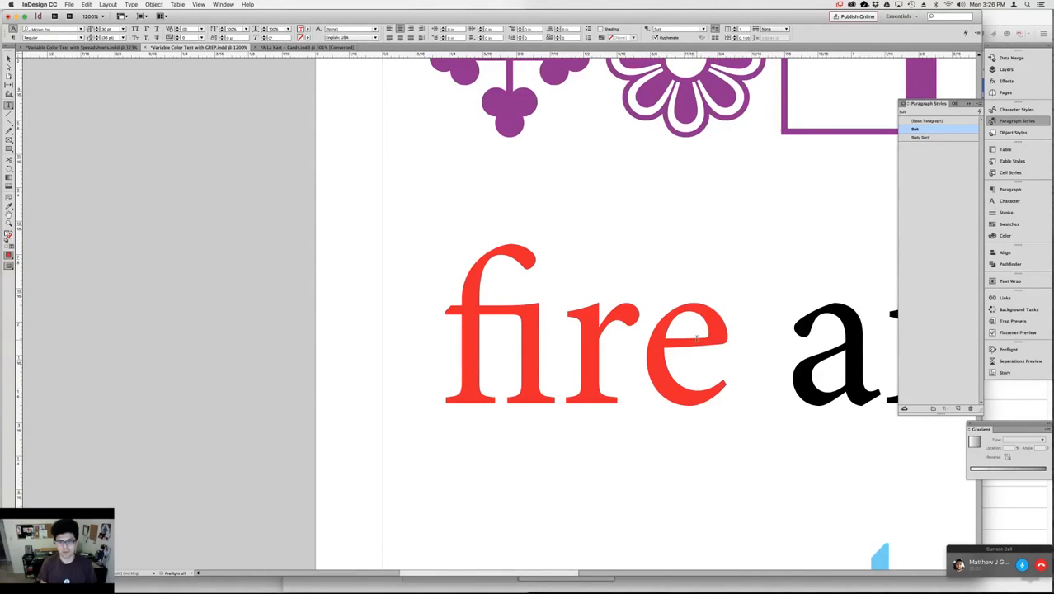
double_click(696, 338)
left_click(789, 348)
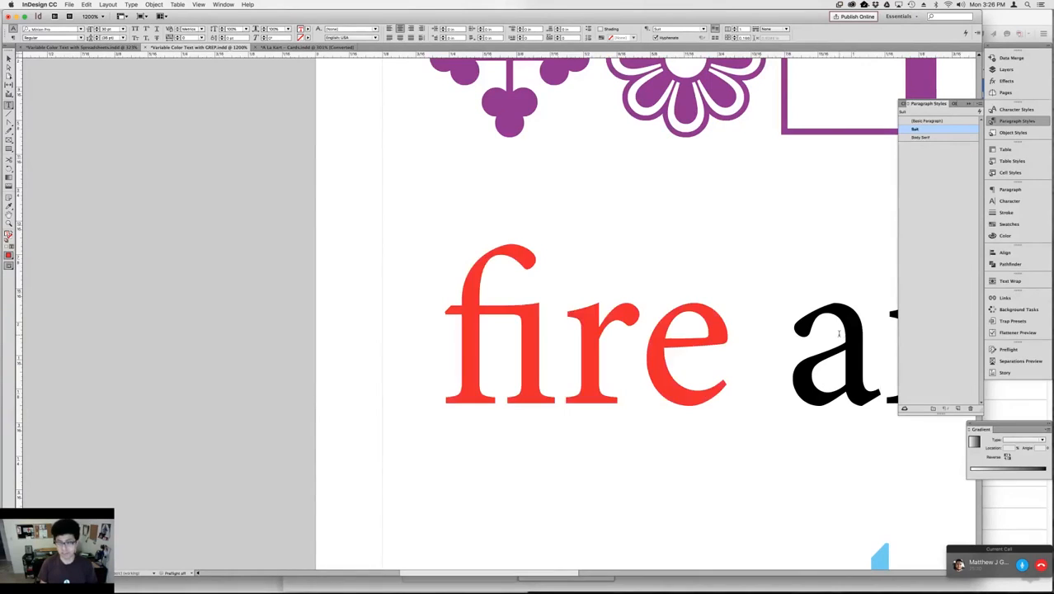
double_click(828, 332)
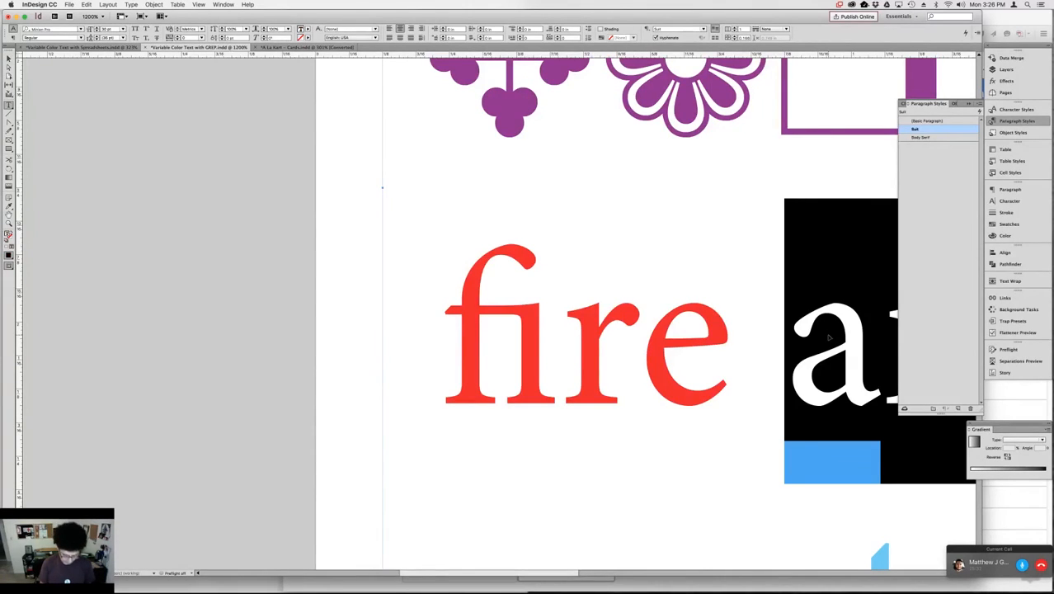
key("super+minus")
key("super+minus")
key("super+minus")
key("super+minus")
key("super+minus")
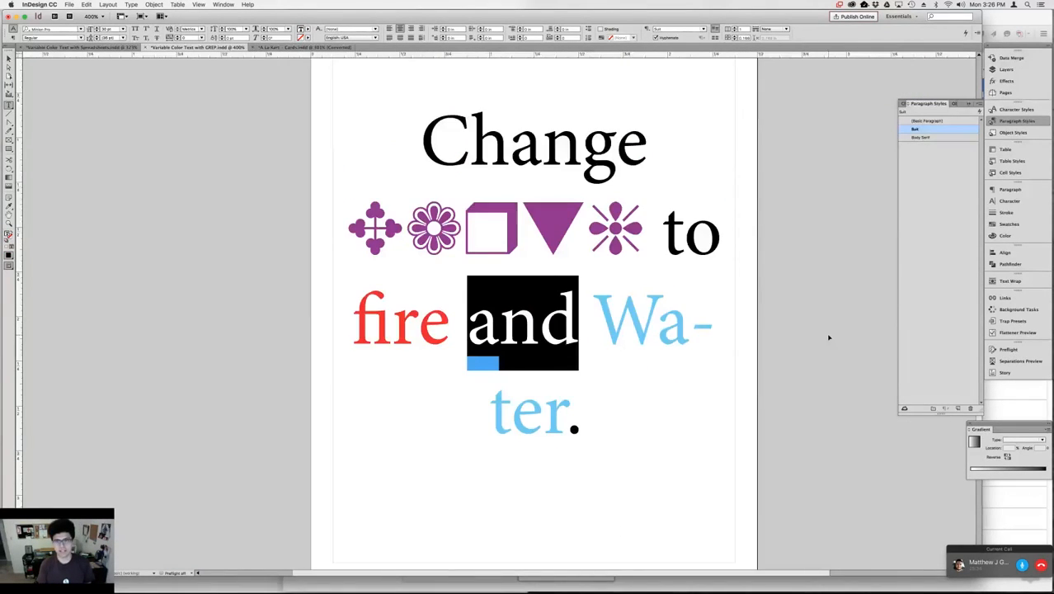
key("Escape")
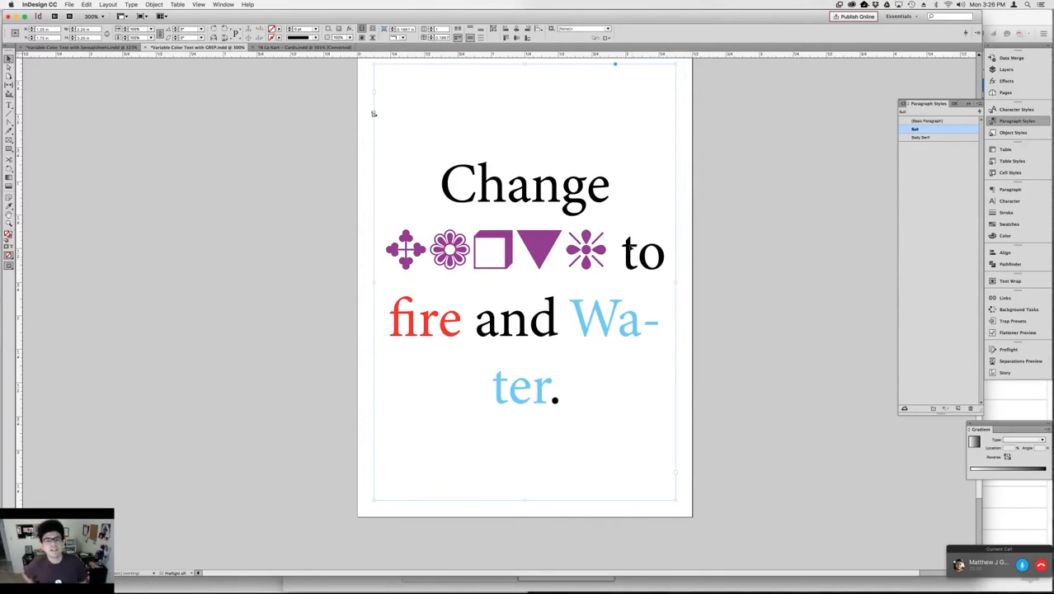
left_click(718, 277)
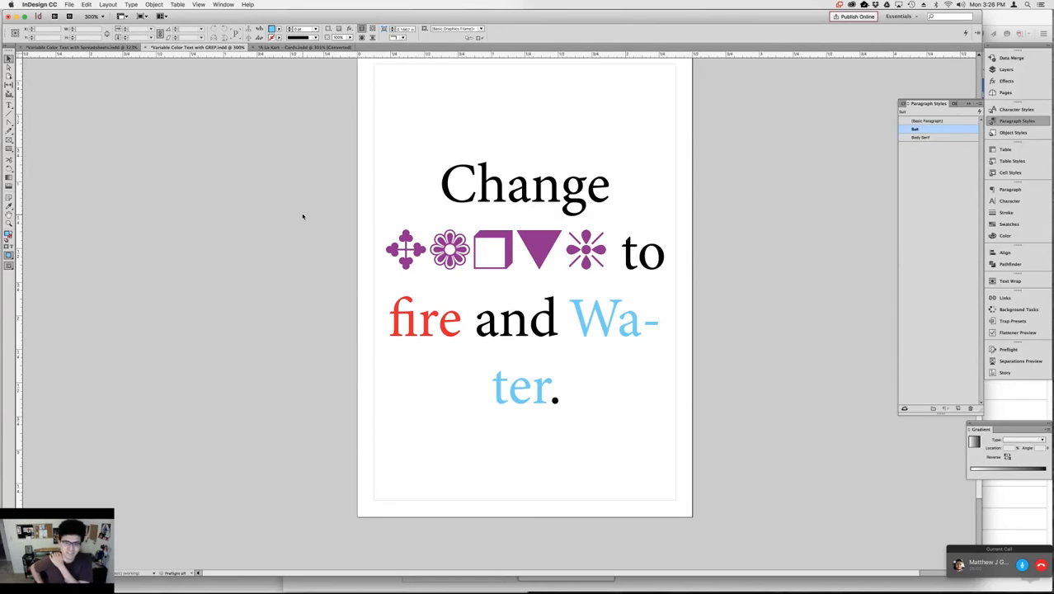
Select the line with the word "Change" to examine its formatting, and leave text editing with nothing selected
double_click(502, 245)
triple_click(532, 213)
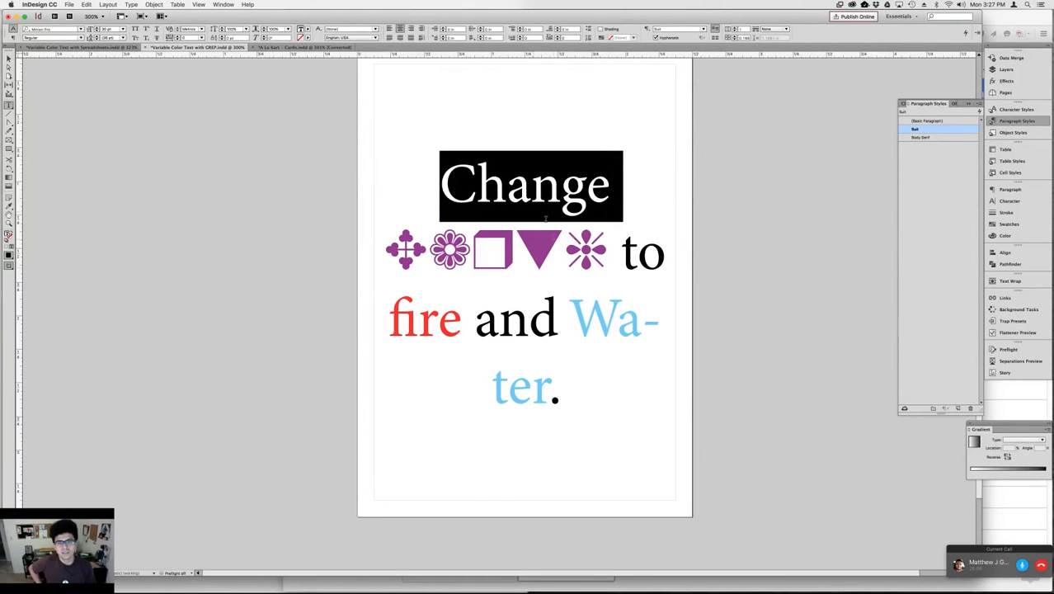
left_click(536, 317)
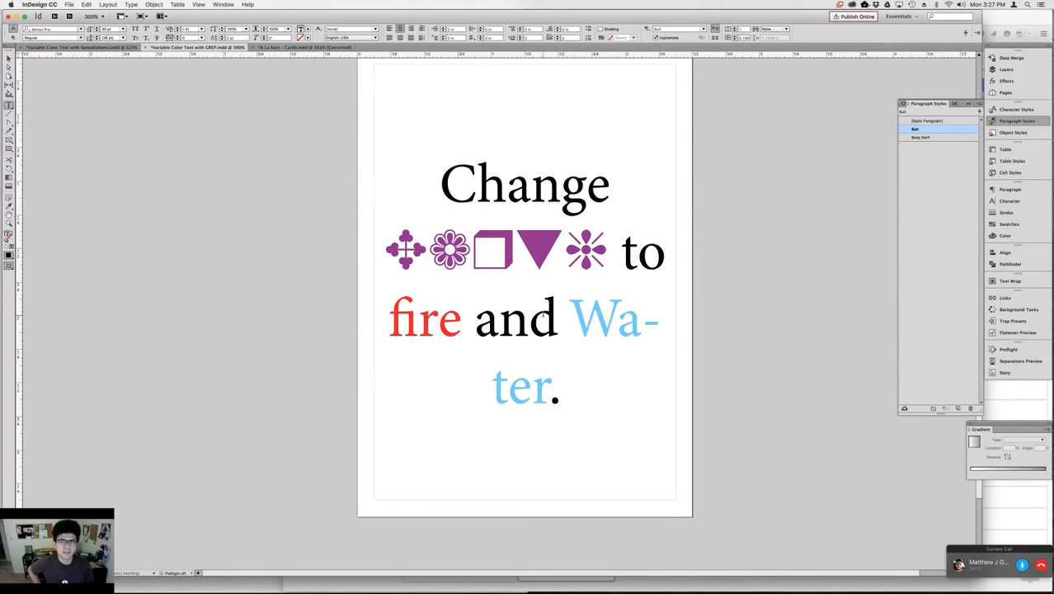
key("Escape")
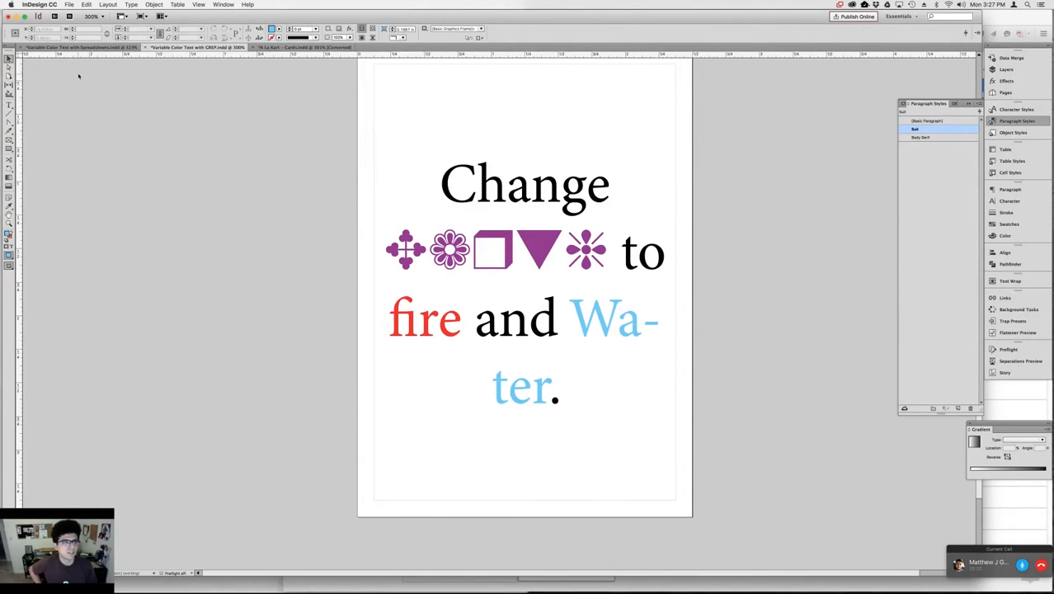
Switch to the Variable Color Text with Spreadsheets.indd document and turn on the Data Merge preview
left_click(87, 47)
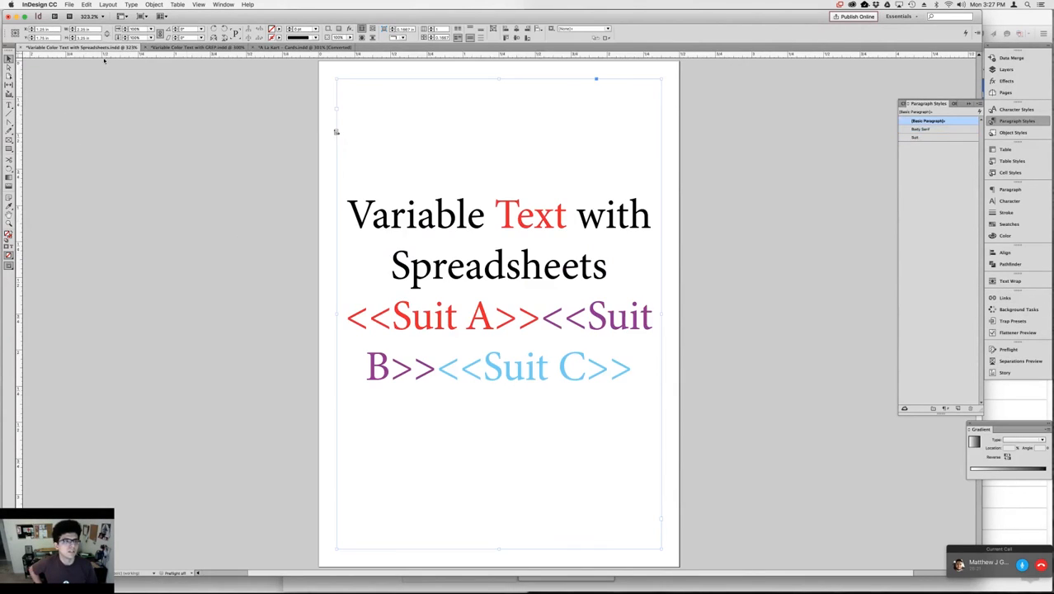
left_click(745, 332)
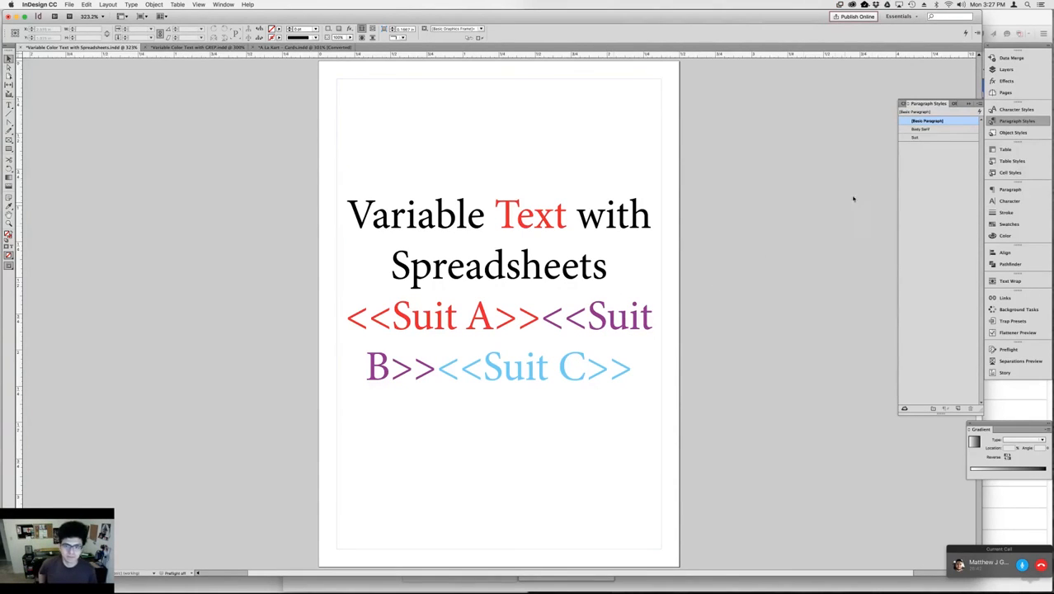
left_click(1010, 58)
left_click(904, 357)
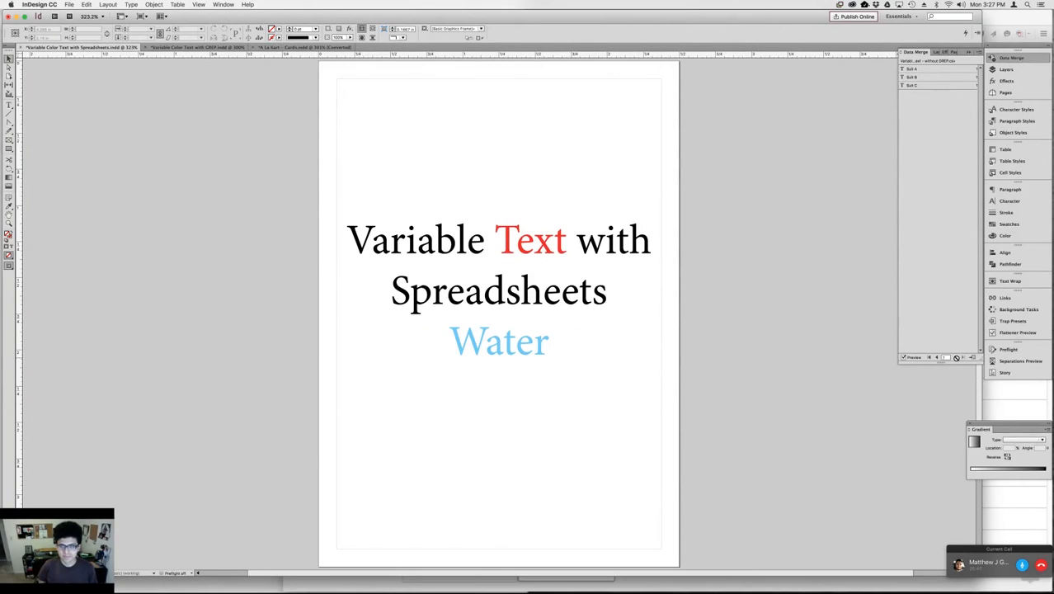
Step forward and back through the data merge records to compare the suit name and color on each, ending on the first record
left_click(937, 357)
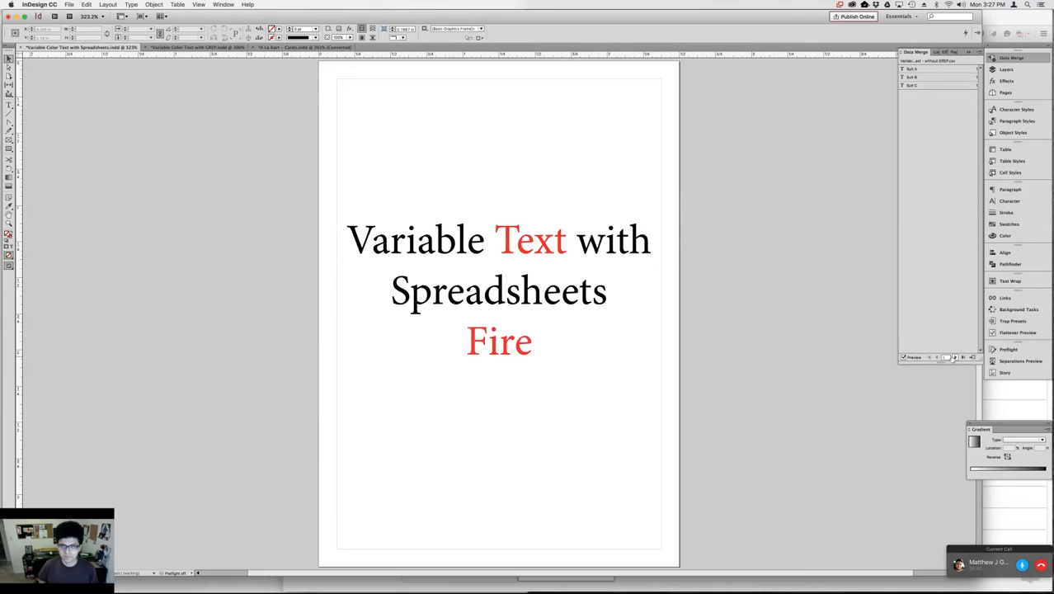
left_click(954, 357)
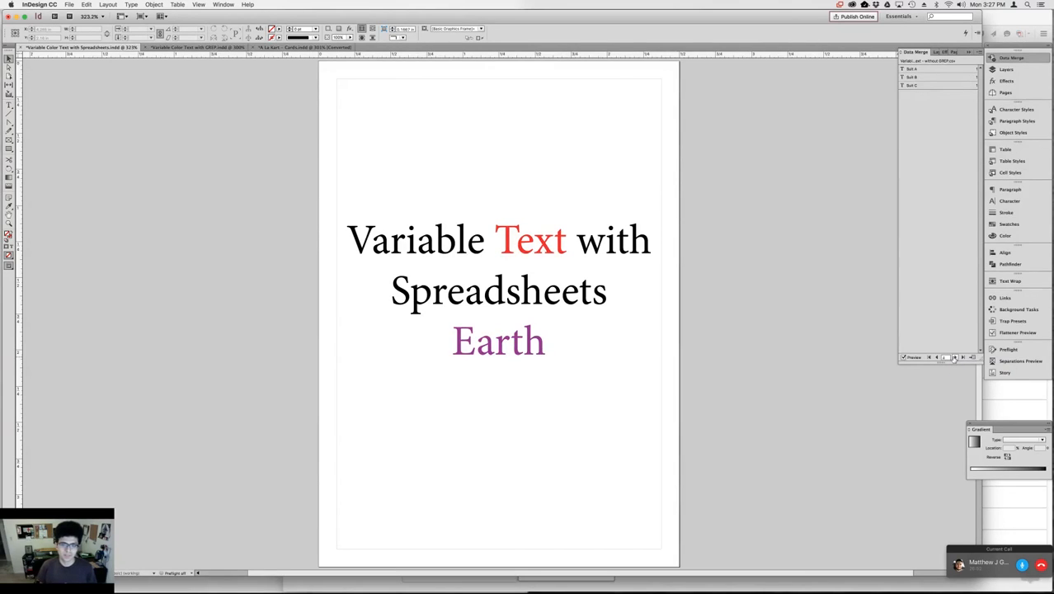
left_click(955, 357)
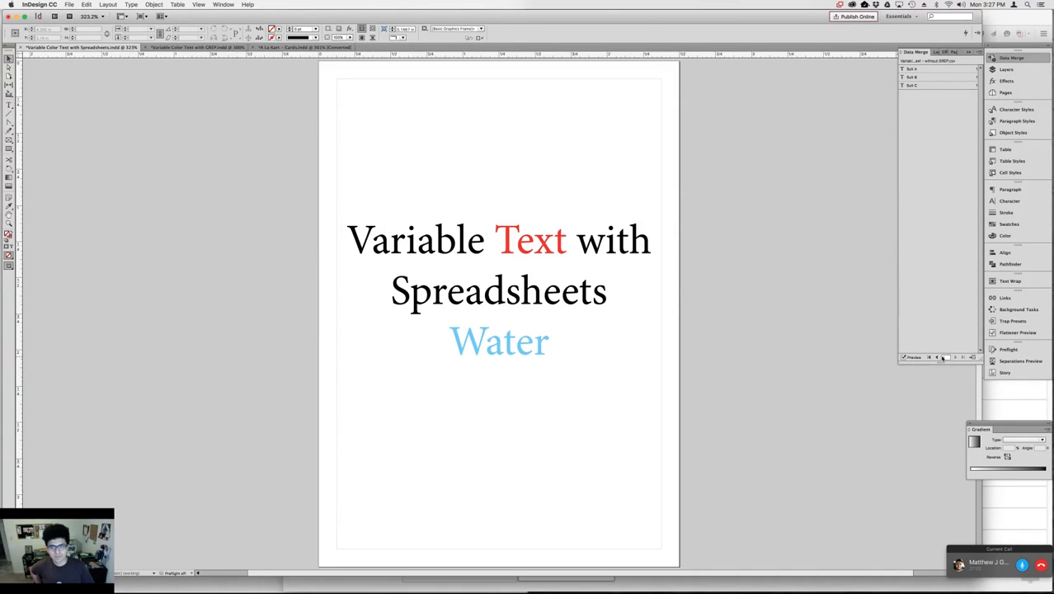
left_click(937, 358)
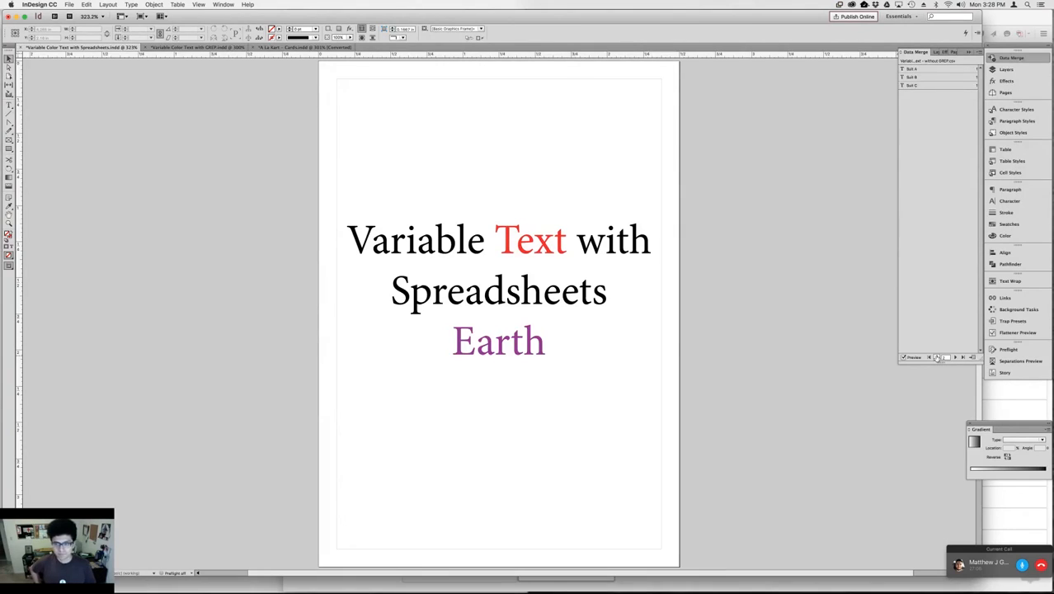
left_click(937, 358)
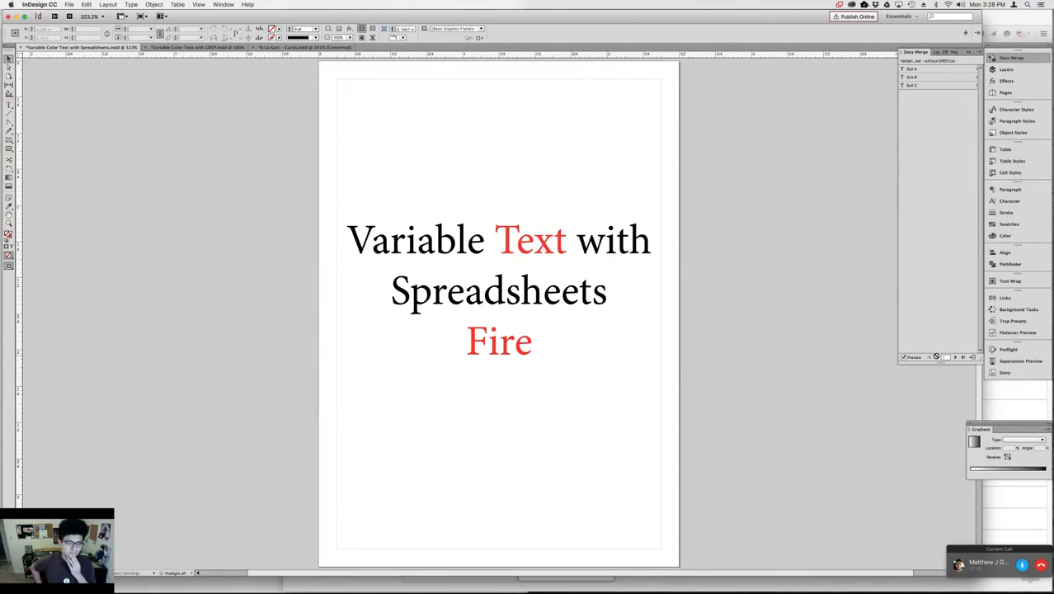